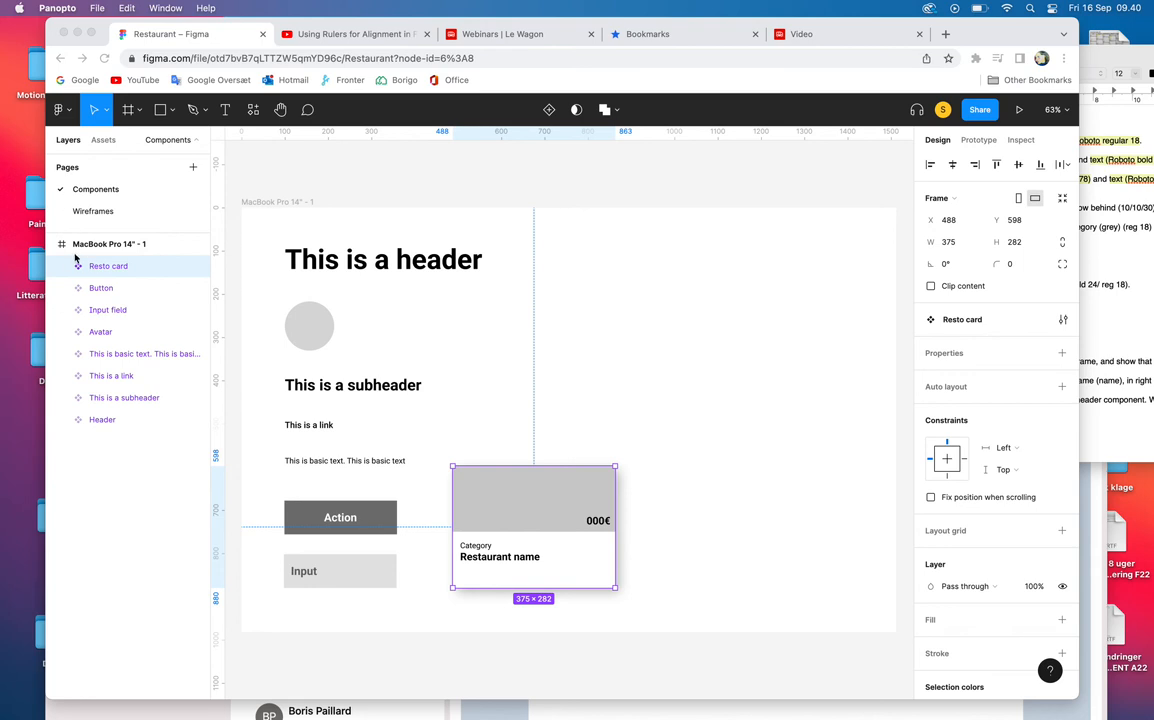
Step: Collapse the MacBook Pro 14" frame's layers and look through the Wireframes and Components pages
click(80, 246)
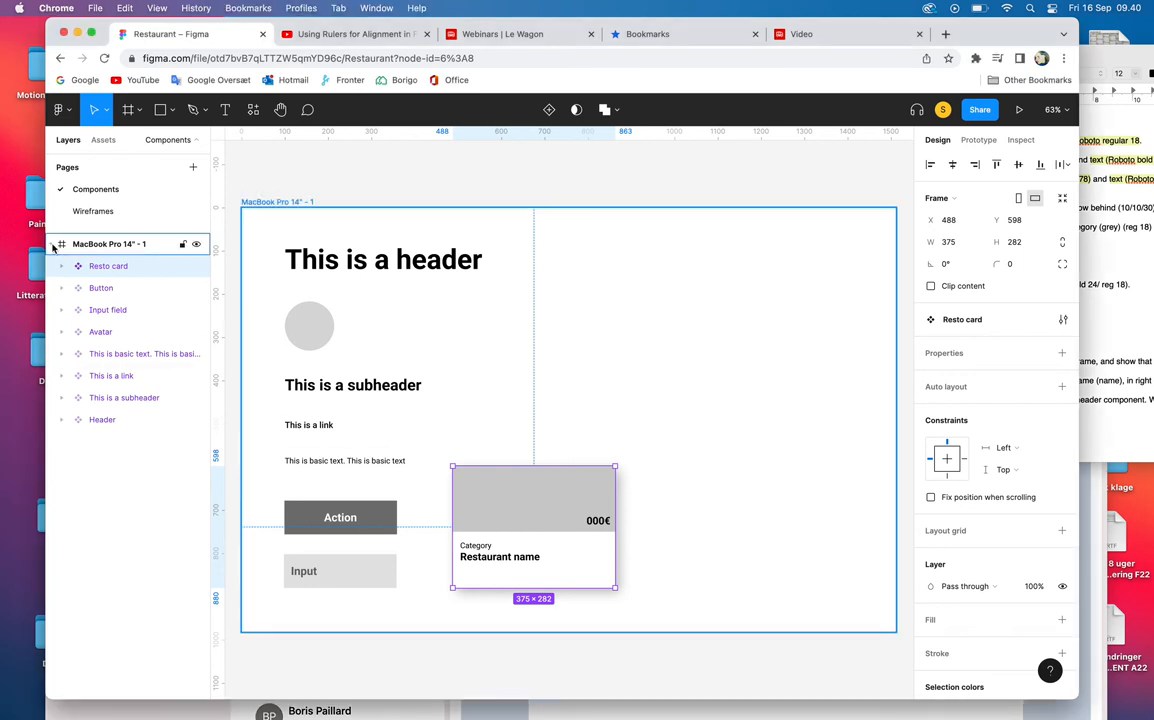
click(53, 246)
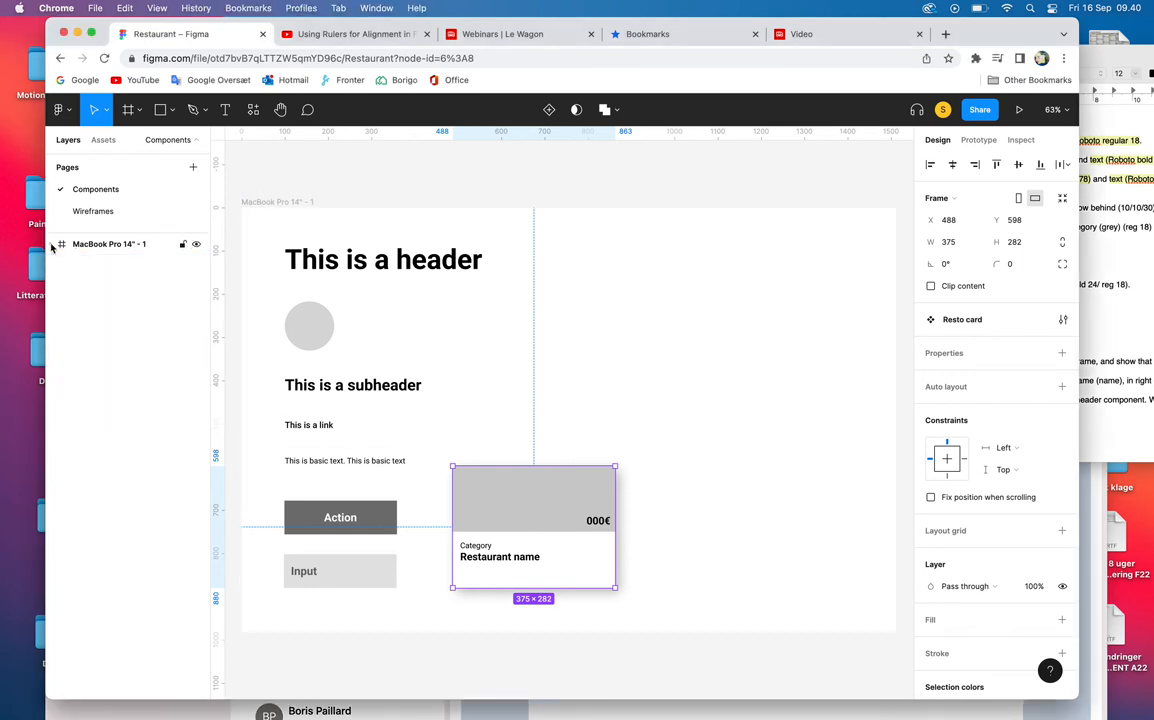
click(95, 211)
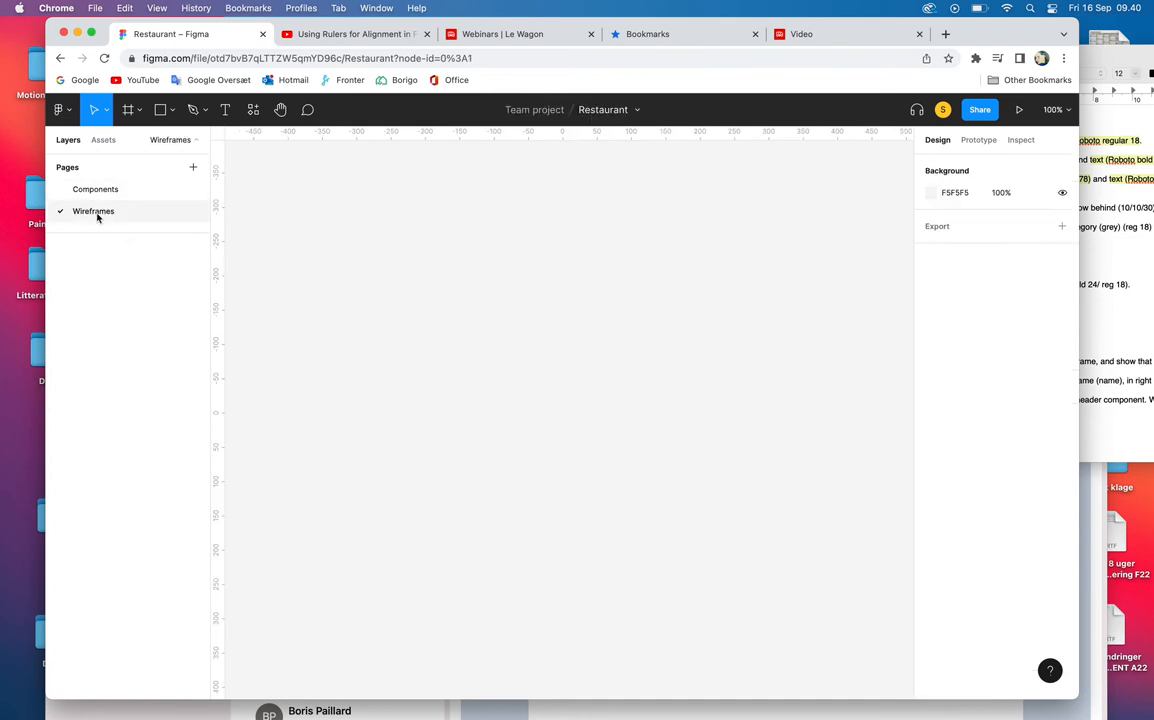
click(96, 190)
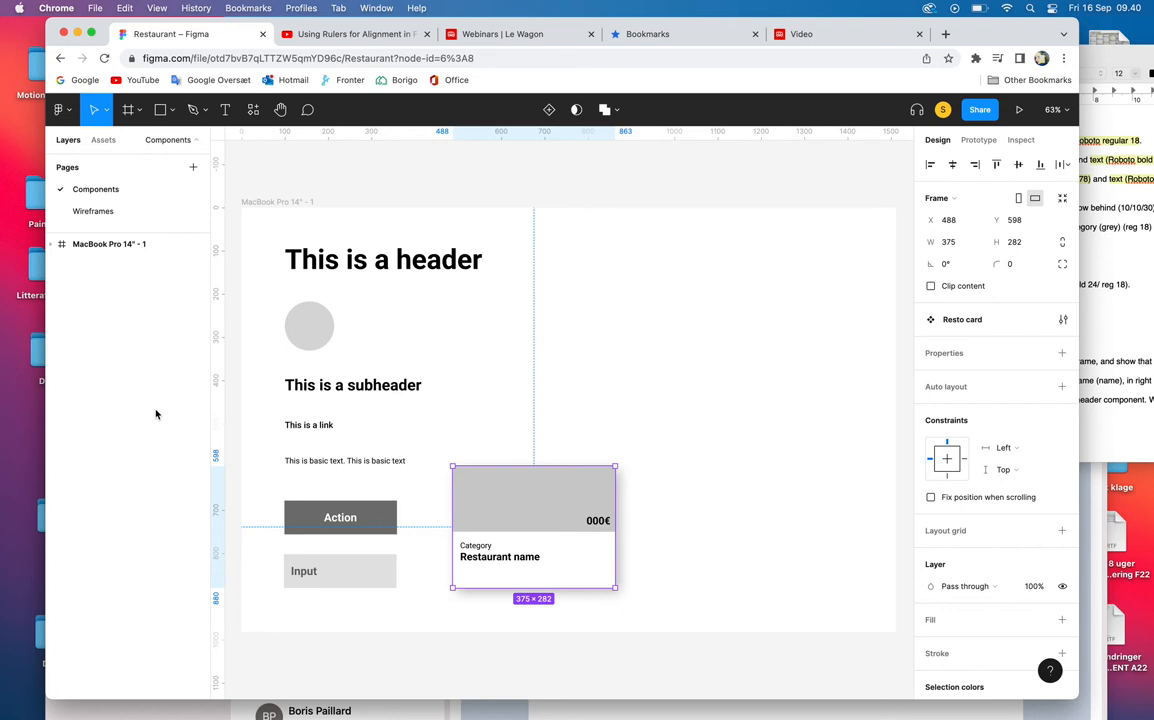
key(Escape)
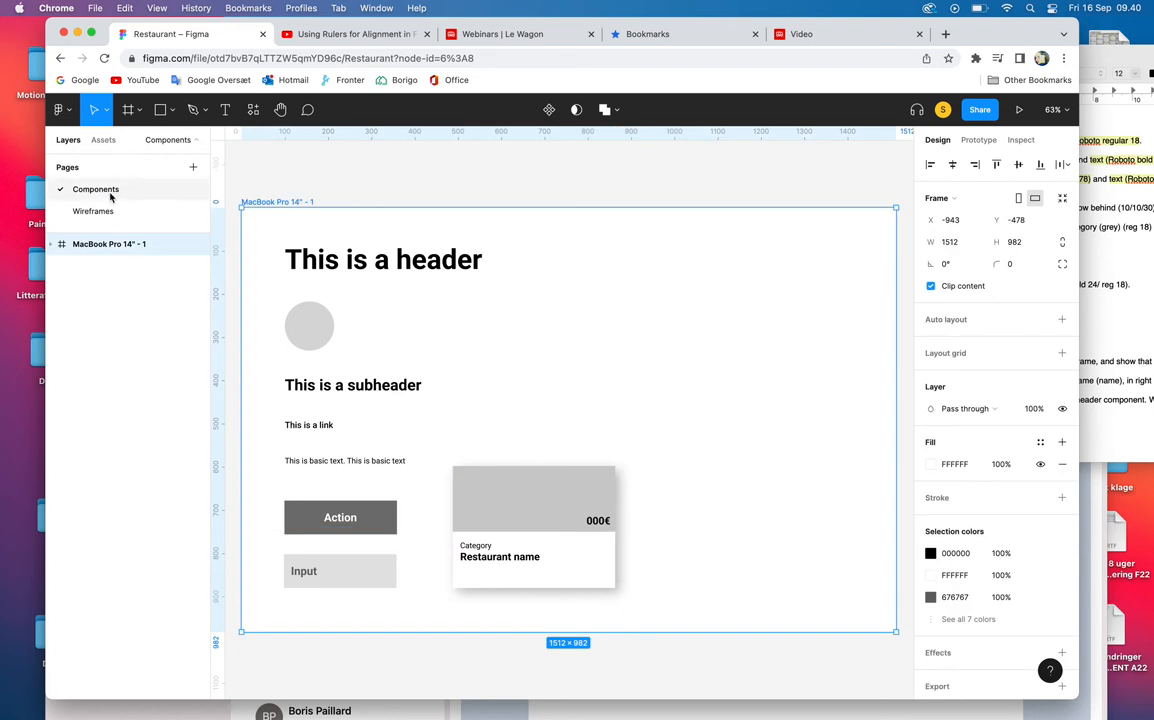
Step: Place an instance of the restaurant card from the local components in the frame's empty upper-right area
click(103, 140)
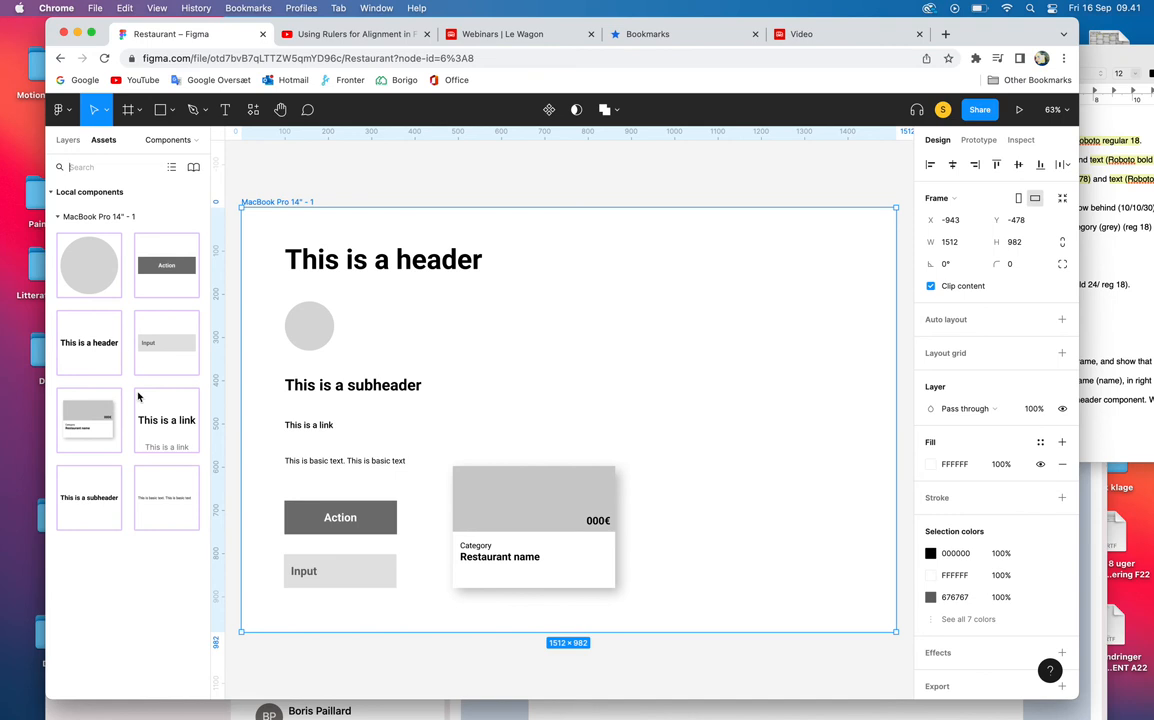
drag(82, 392, 826, 298)
click(680, 213)
Step: Change the fill of the grey rectangle in the main Resto card component to FD8585
click(543, 489)
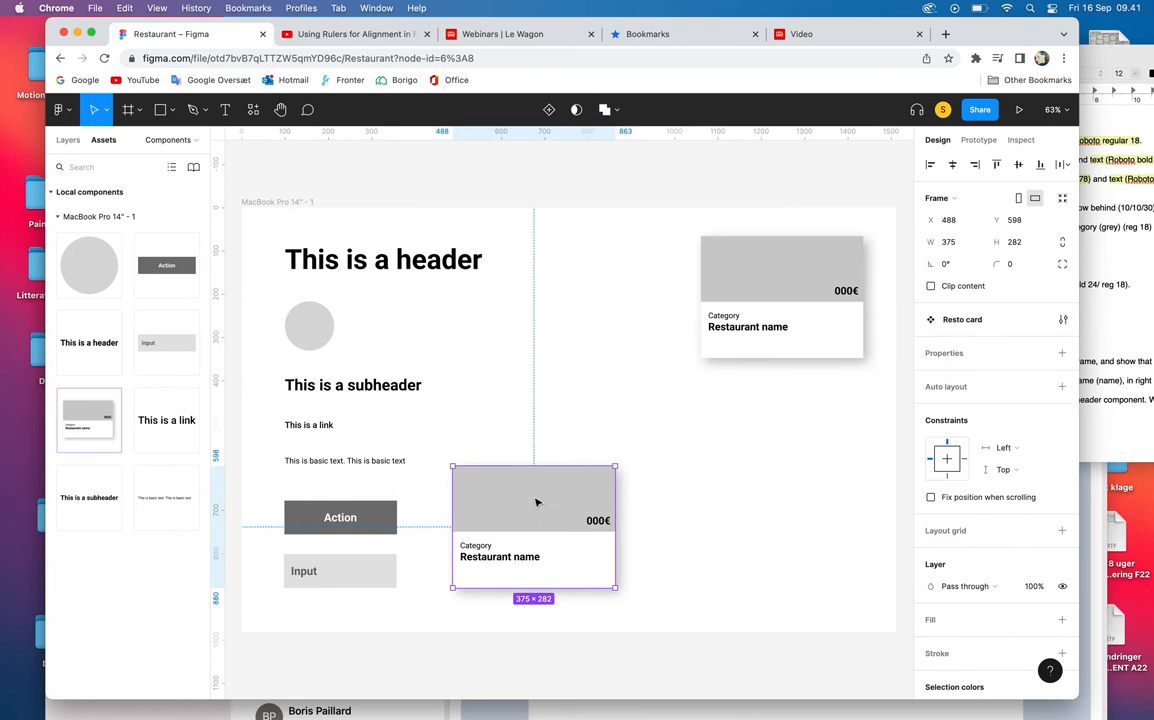
double_click(536, 503)
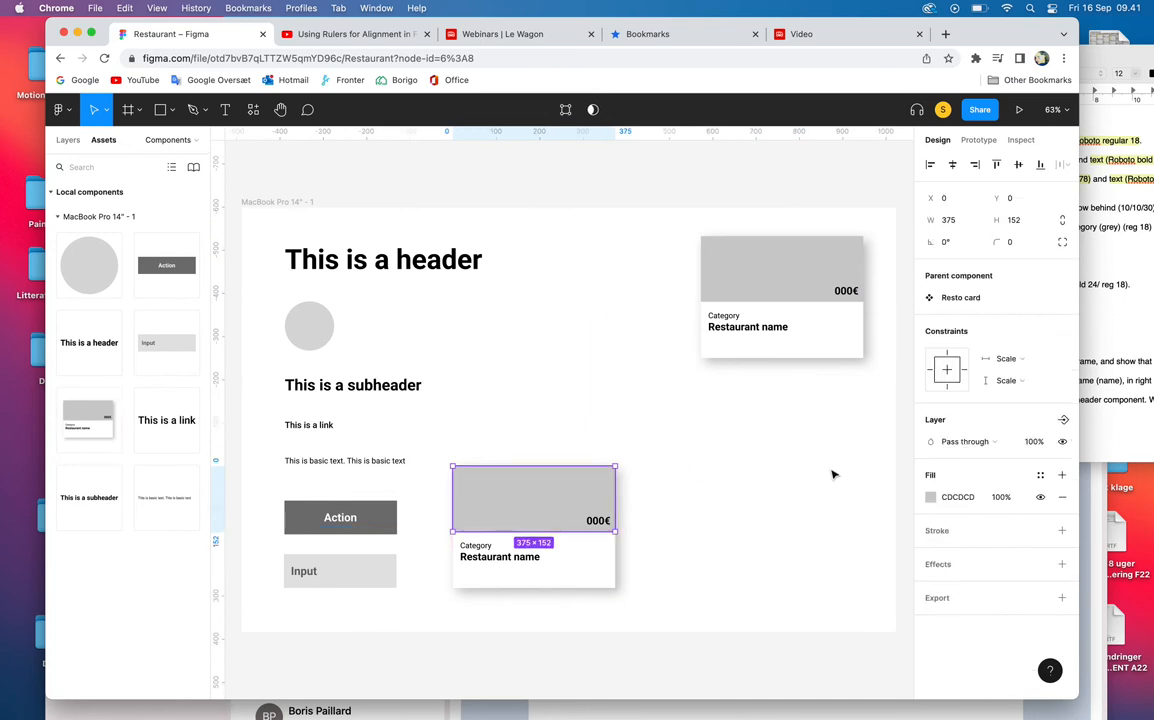
click(927, 497)
drag(804, 471, 828, 361)
click(900, 344)
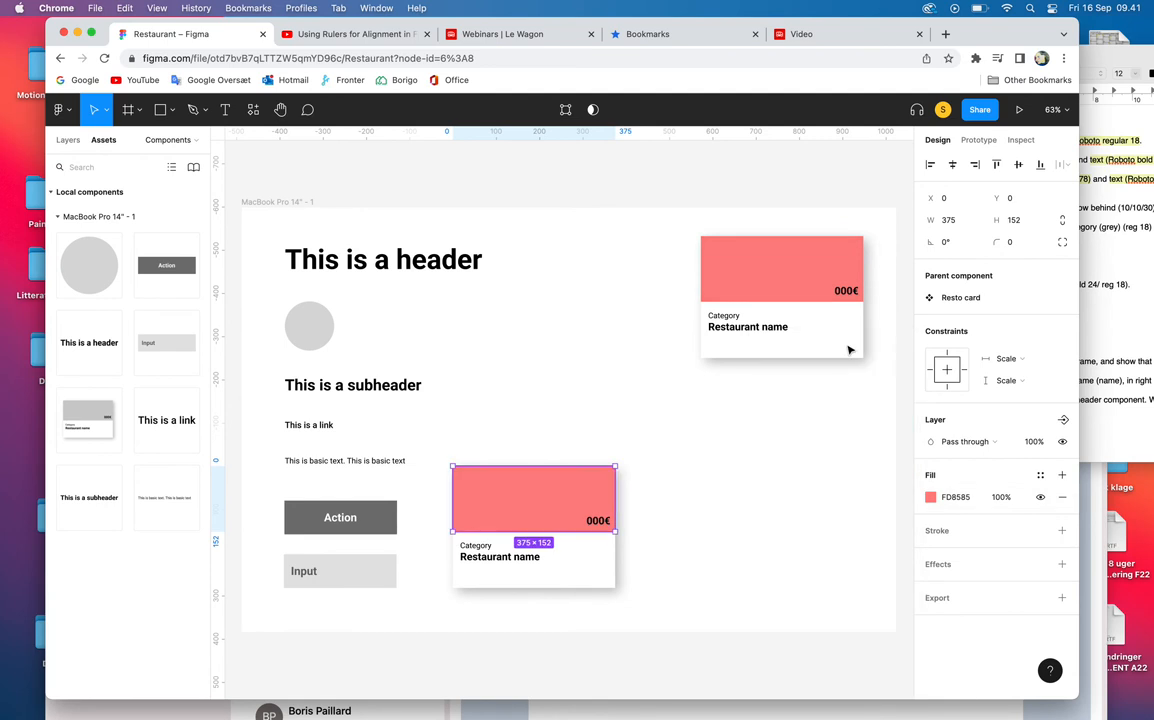
click(735, 433)
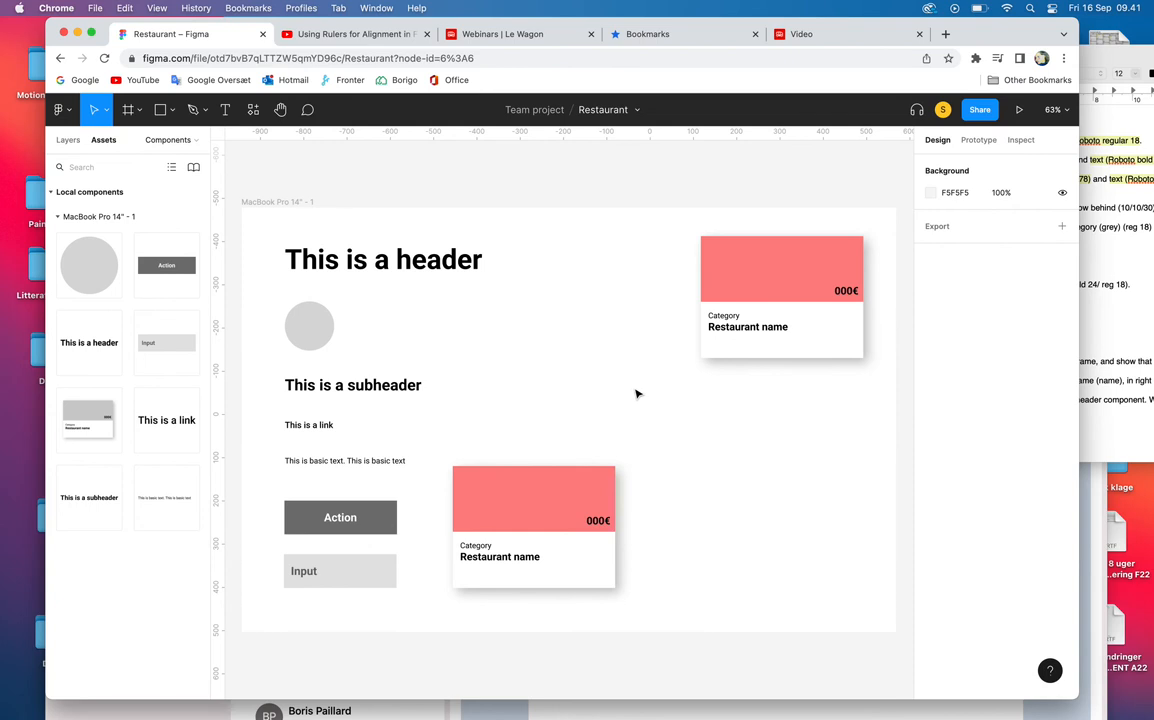
Step: Undo the card's fill change and the placement of the card instance
key(ctrl+z)
key(ctrl+z)
key(ctrl+z)
key(ctrl+z)
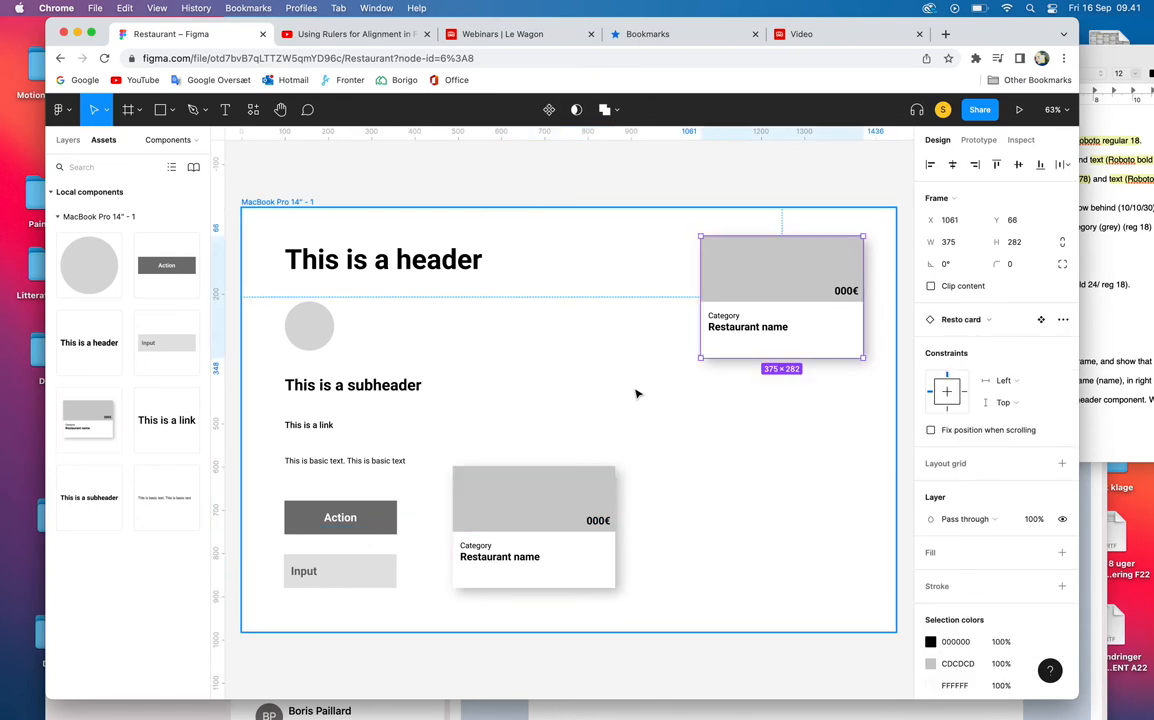
key(ctrl+z)
key(ctrl+z)
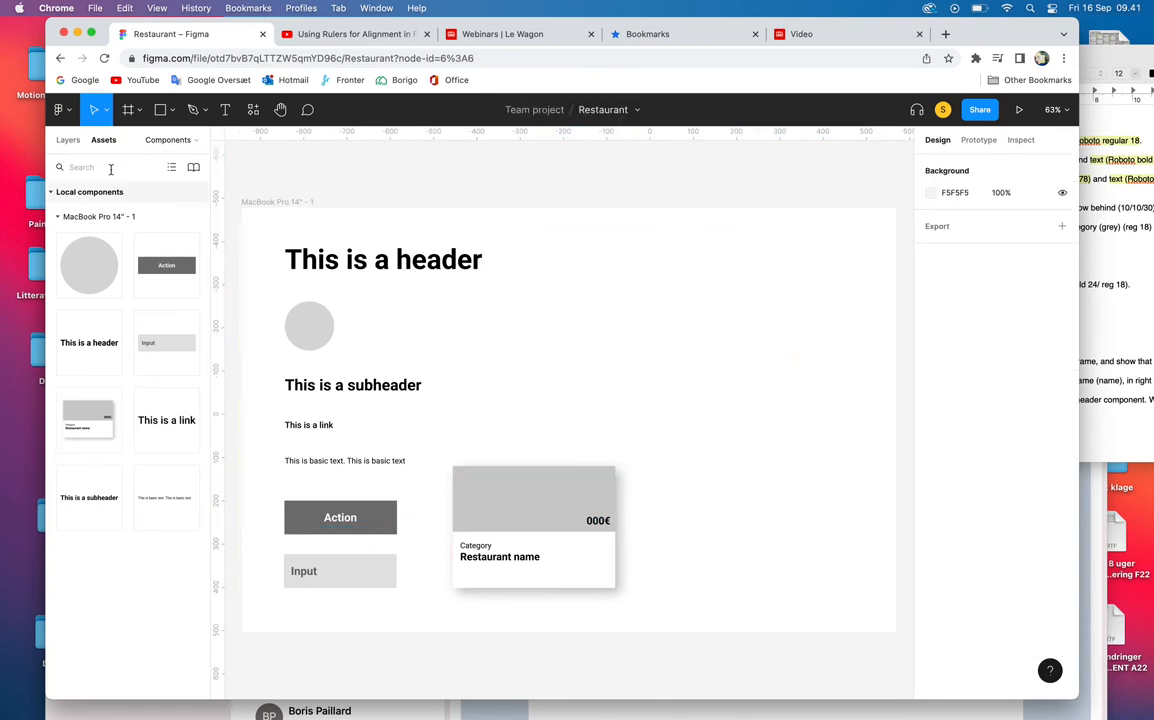
Step: Leave the Restaurant file and create a new design file in Team project
click(60, 112)
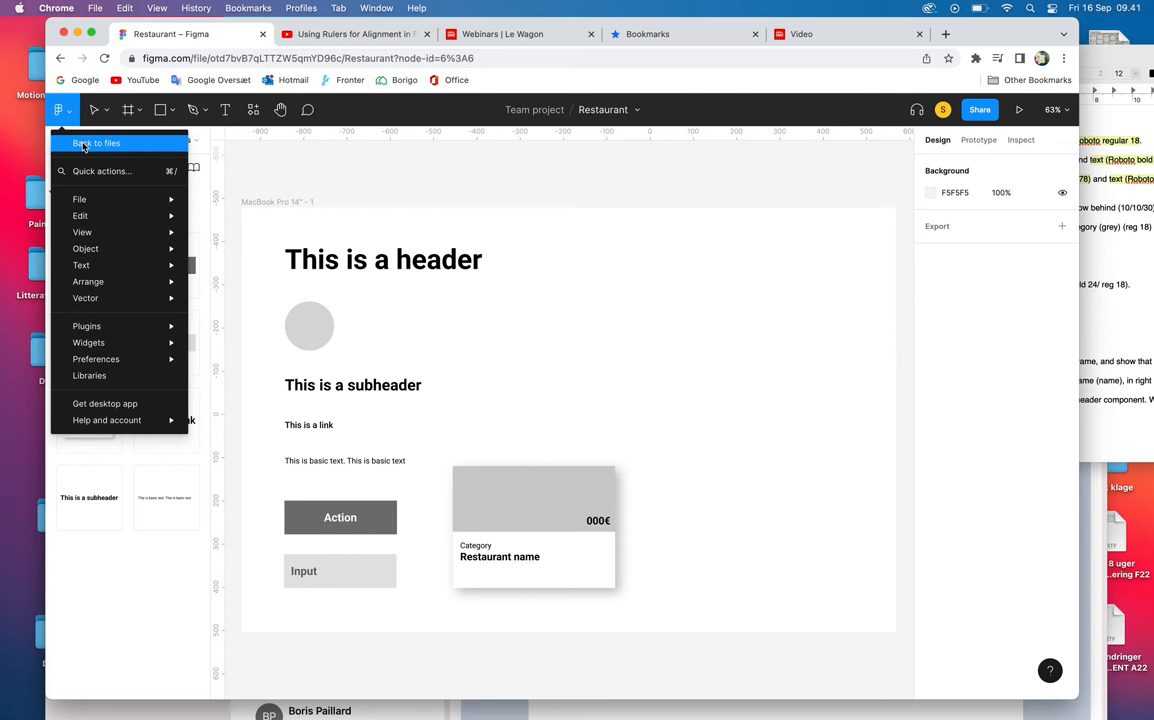
click(84, 144)
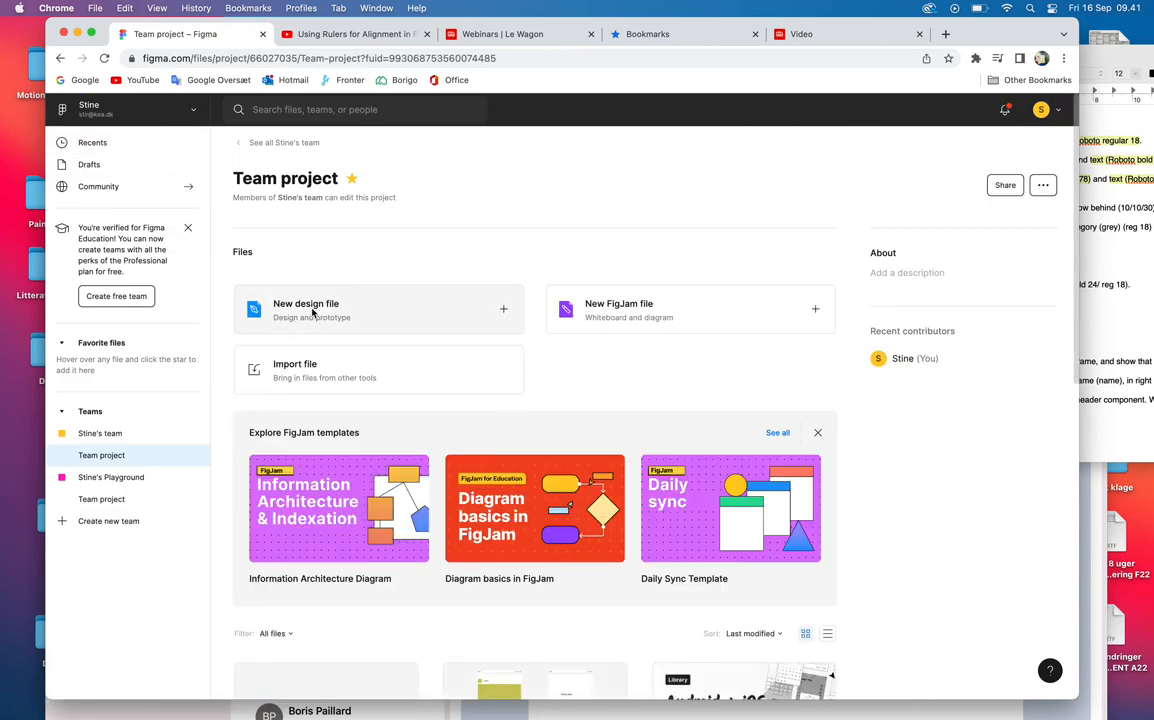
click(297, 309)
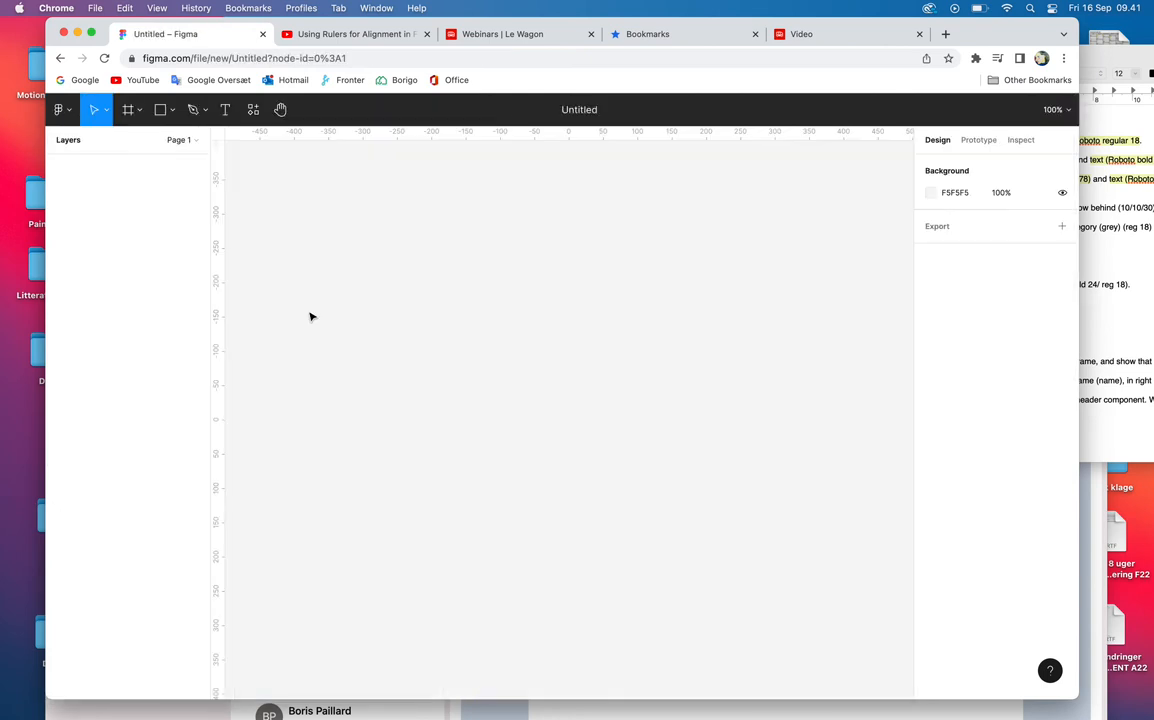
Step: Show the page list of the new file and rename Page 1 as Component
click(103, 146)
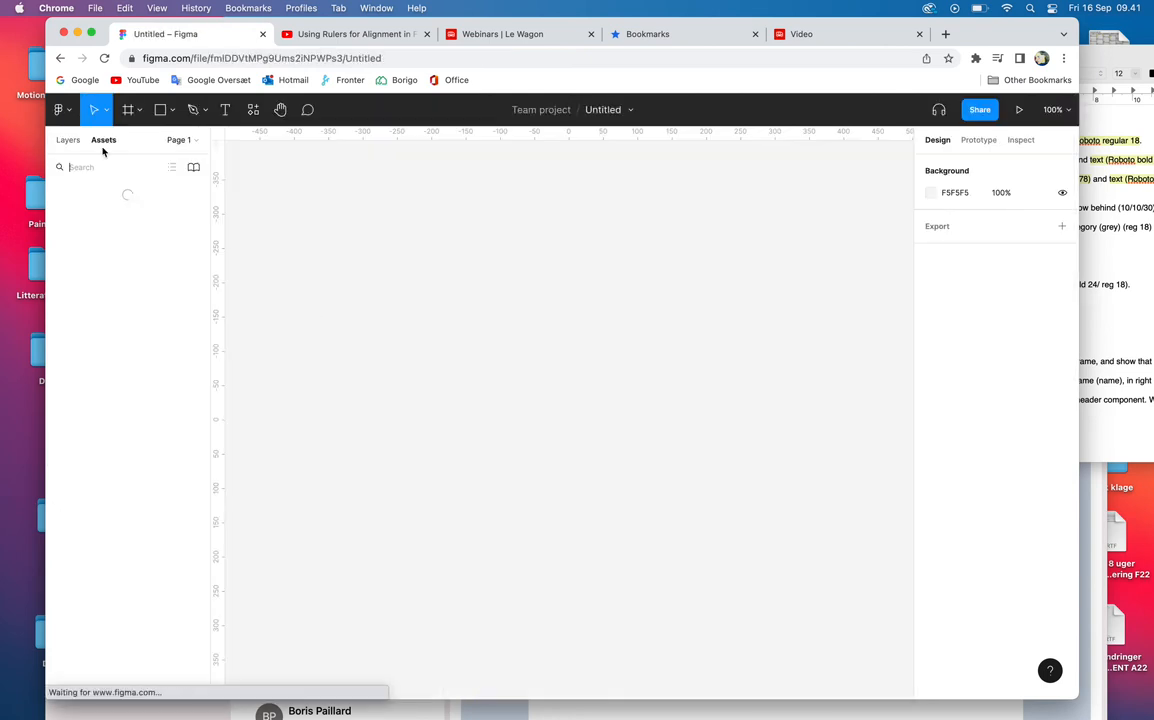
click(179, 142)
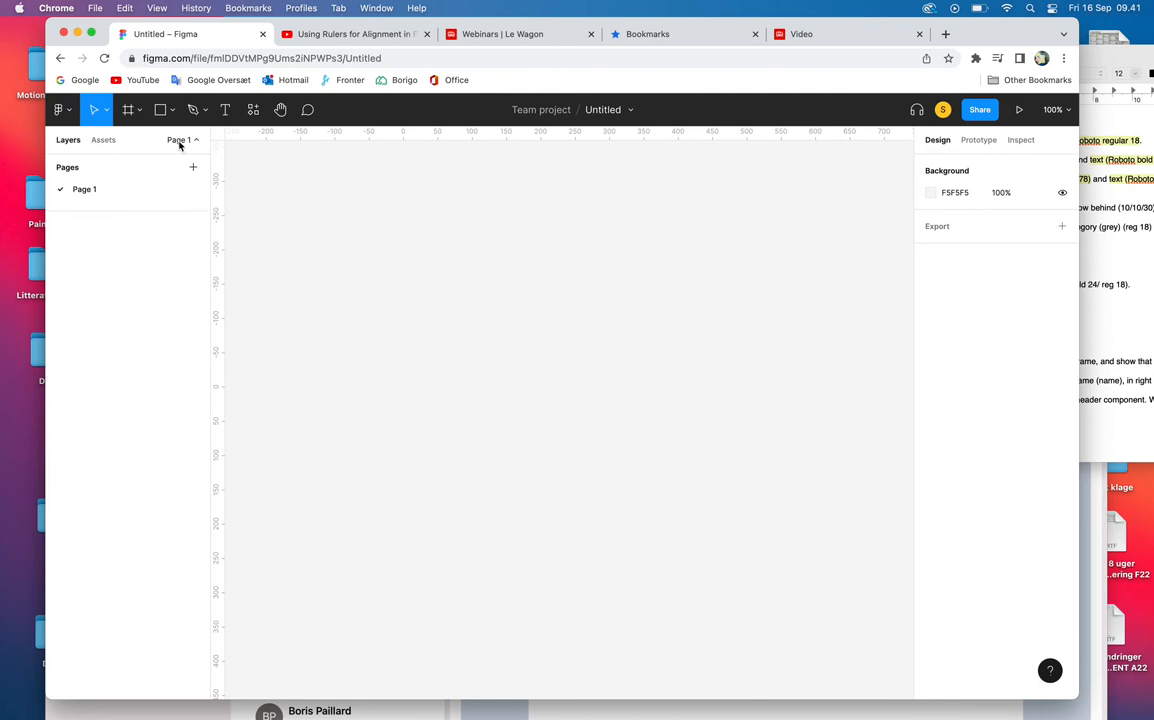
double_click(83, 195)
text(Component)
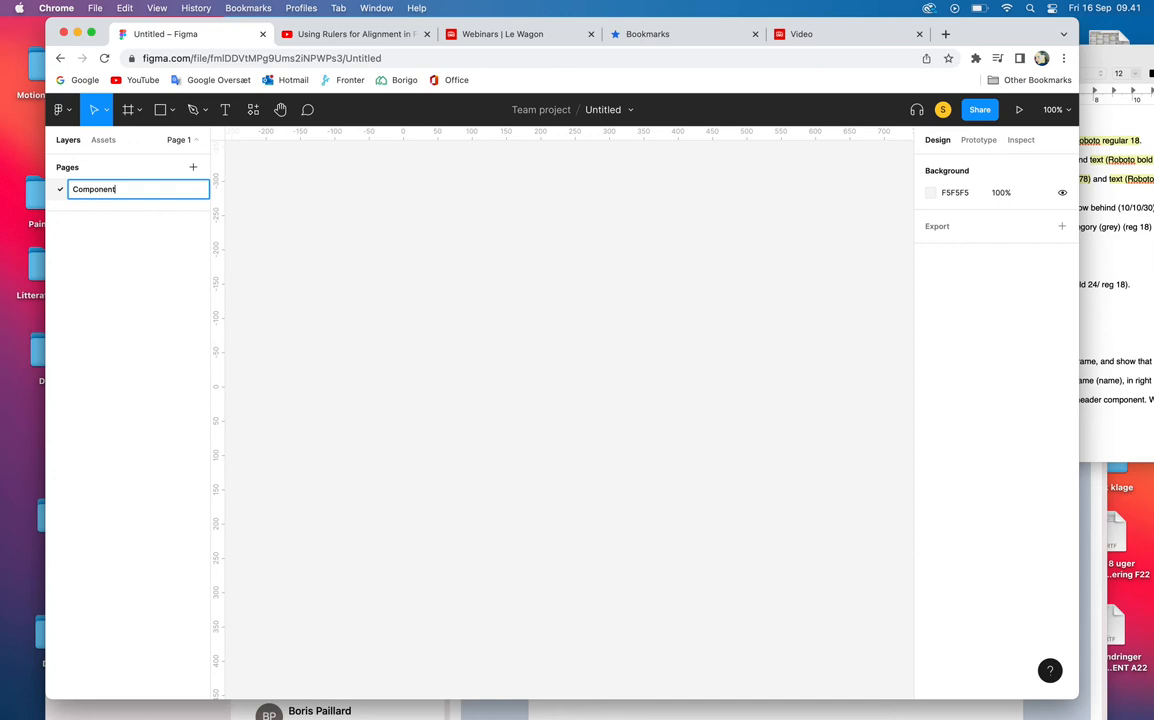
key(Return)
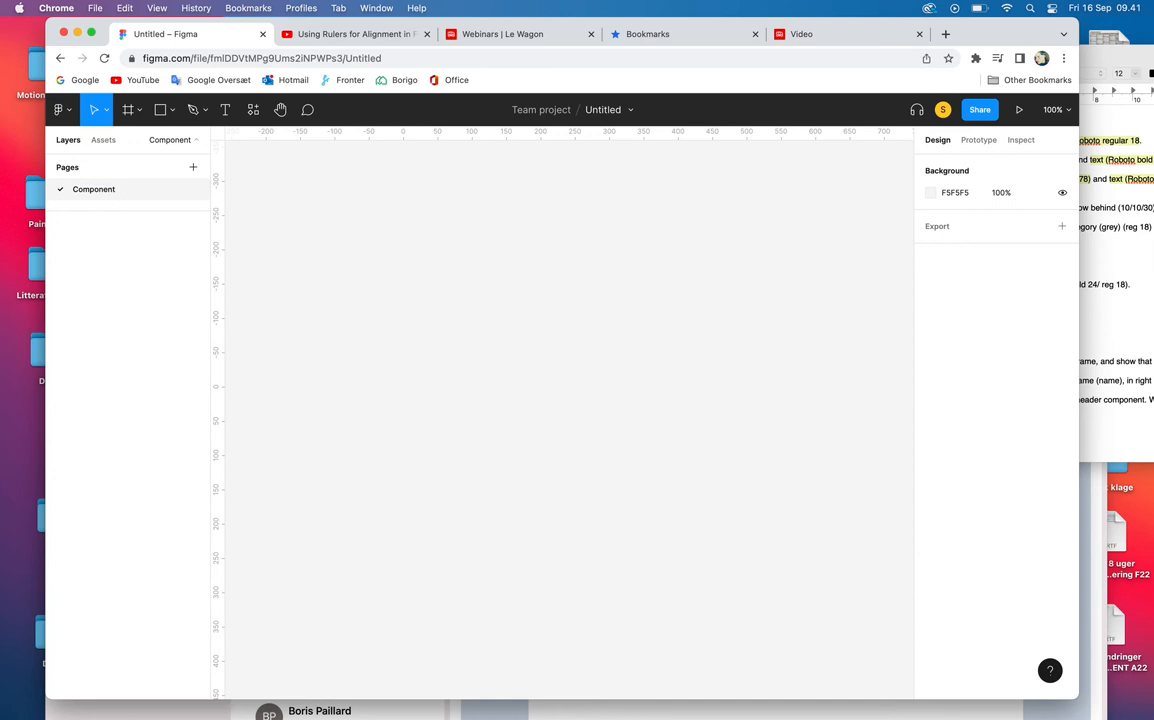
Step: Add two more pages named Wireframes and Design
click(194, 168)
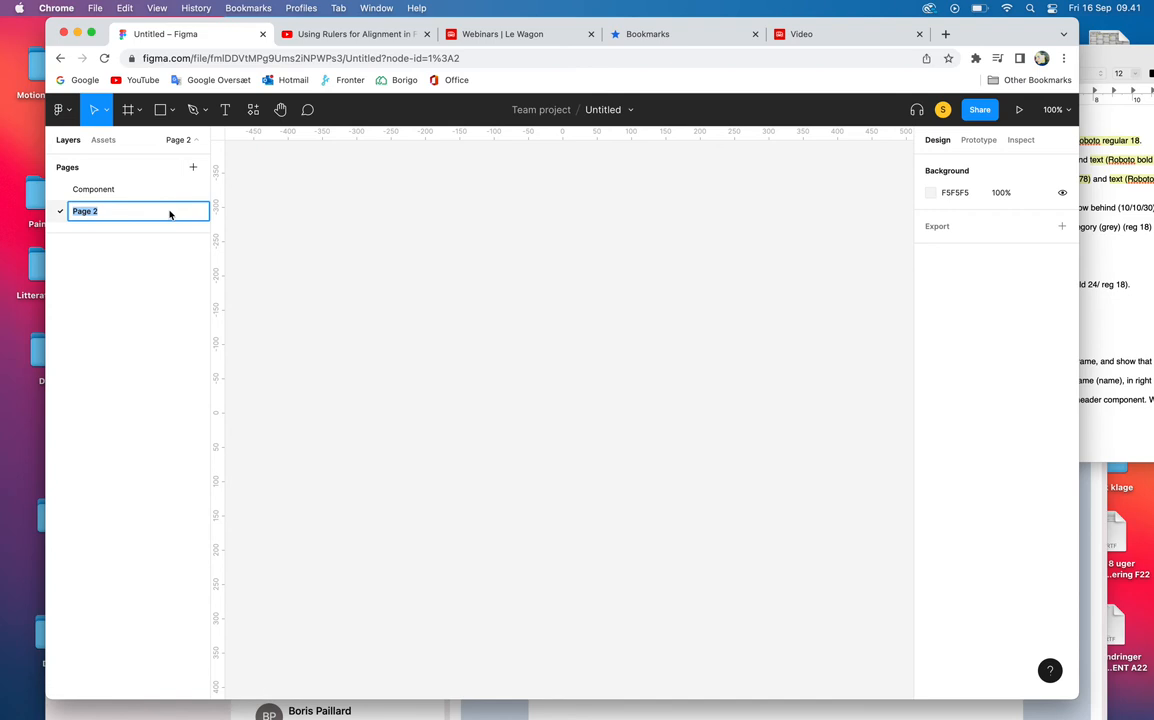
text(Wireframes)
key(Return)
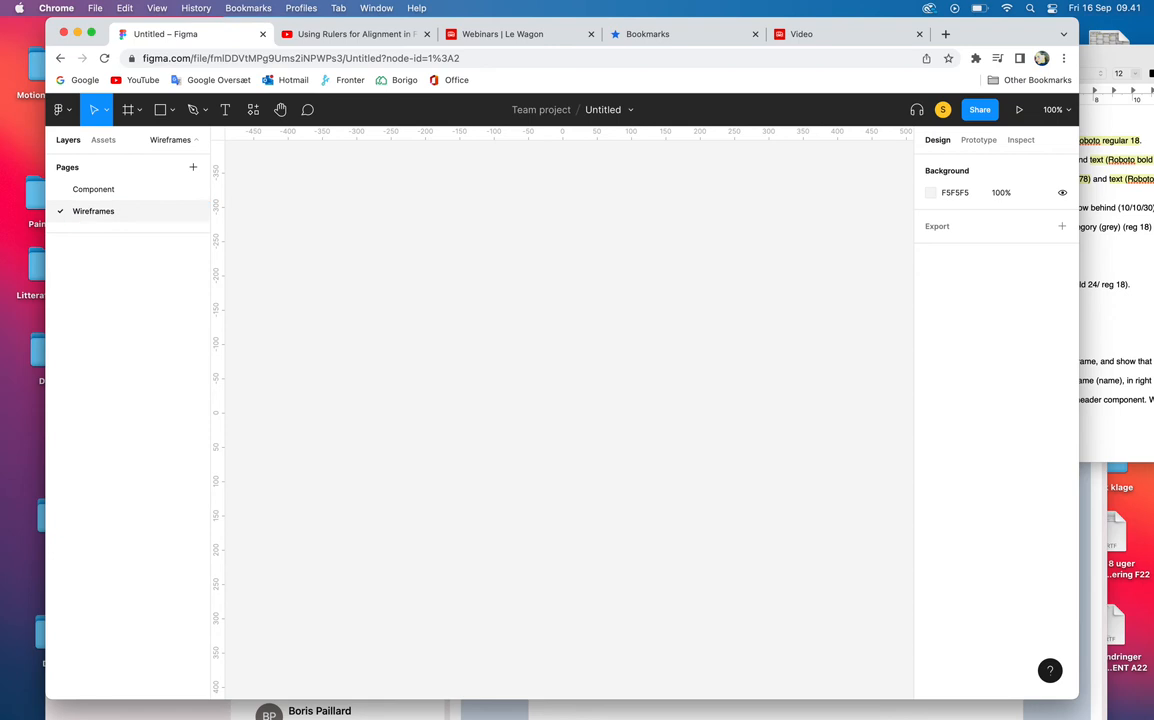
click(194, 168)
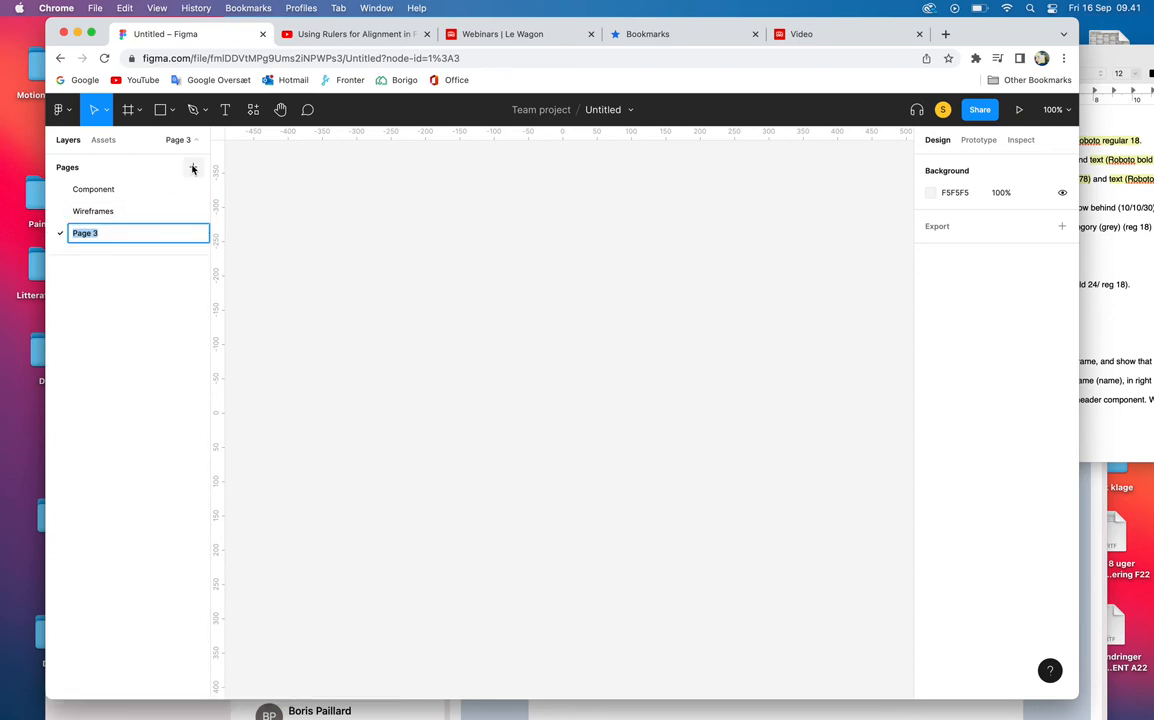
text(Design)
key(Return)
Step: Reorder the pages so that Wireframes comes first, Design second and Component last
click(94, 213)
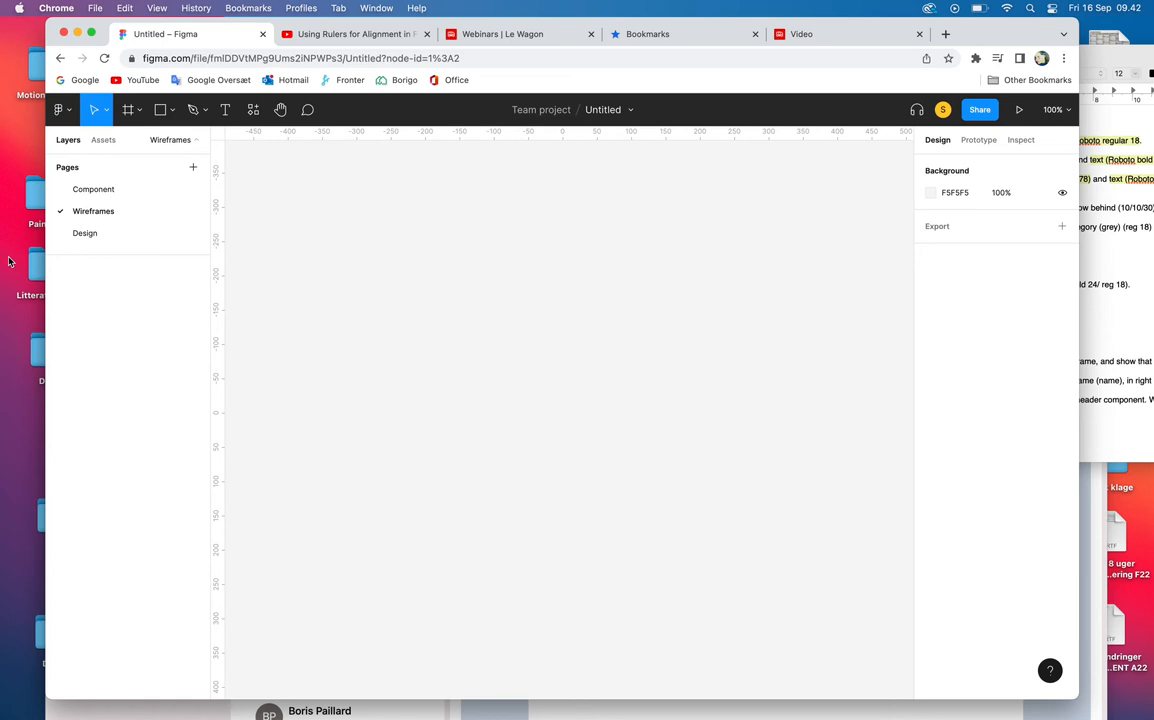
drag(98, 213, 103, 185)
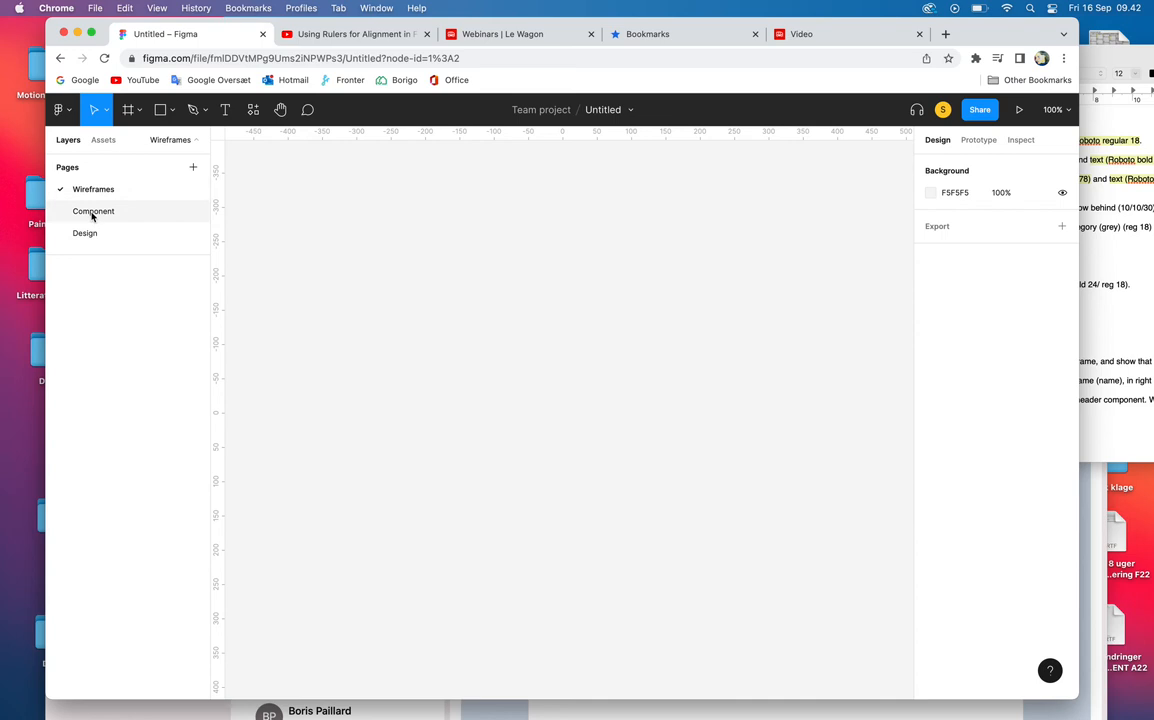
drag(82, 237, 85, 210)
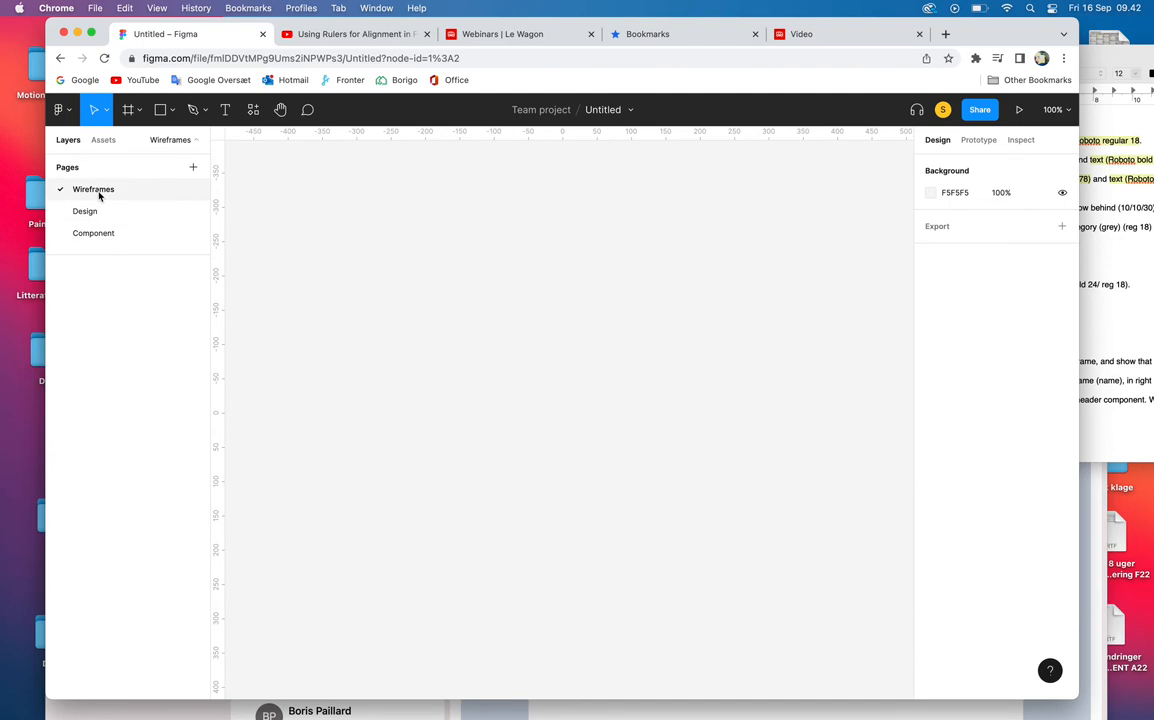
Step: Add a MacBook Pro 14" frame (1512 × 982) on the Component page
click(92, 233)
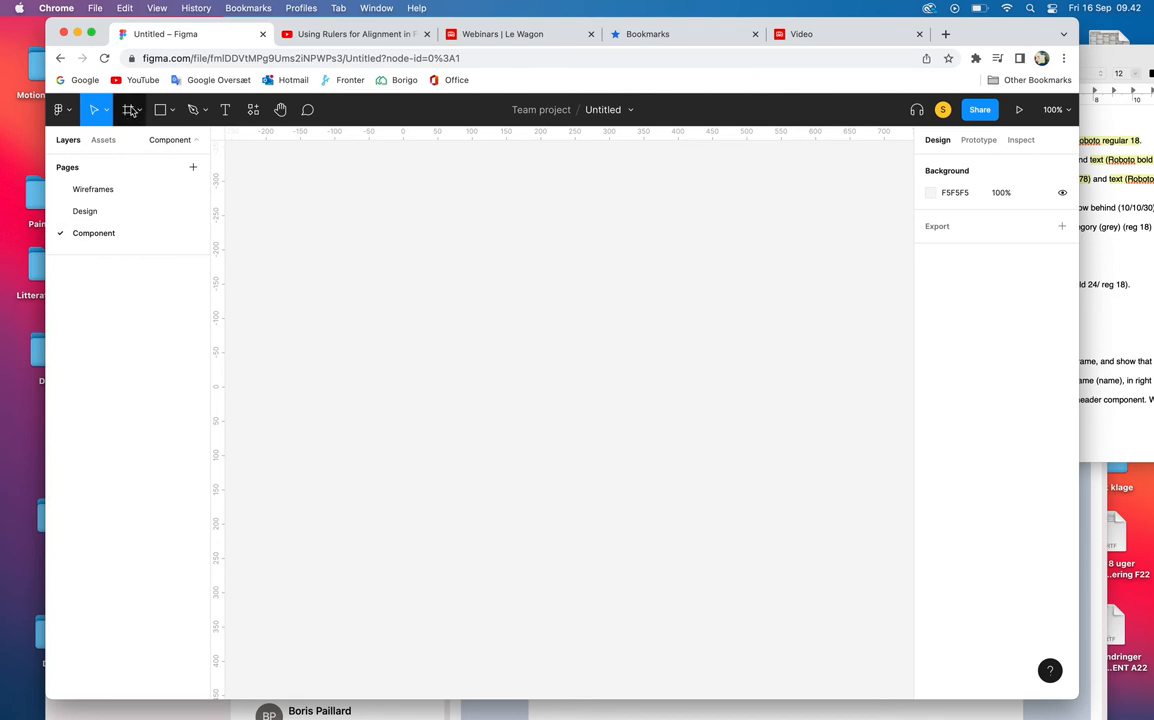
click(127, 115)
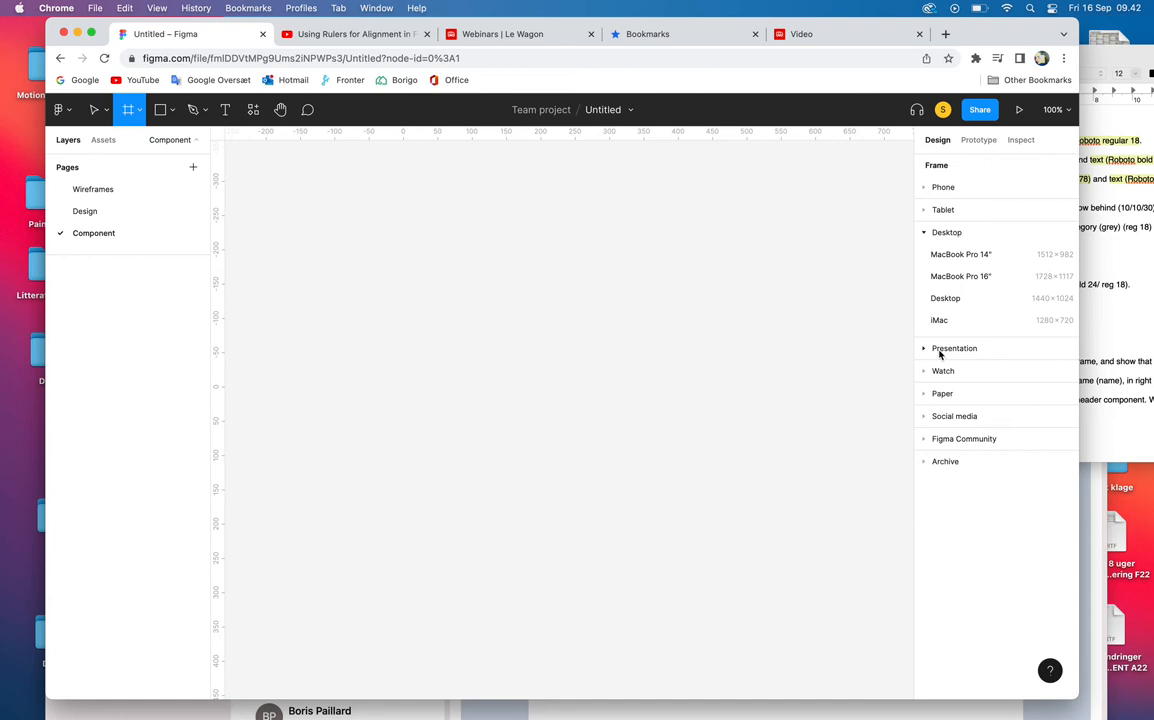
click(957, 258)
scroll(507, 229, down, 2)
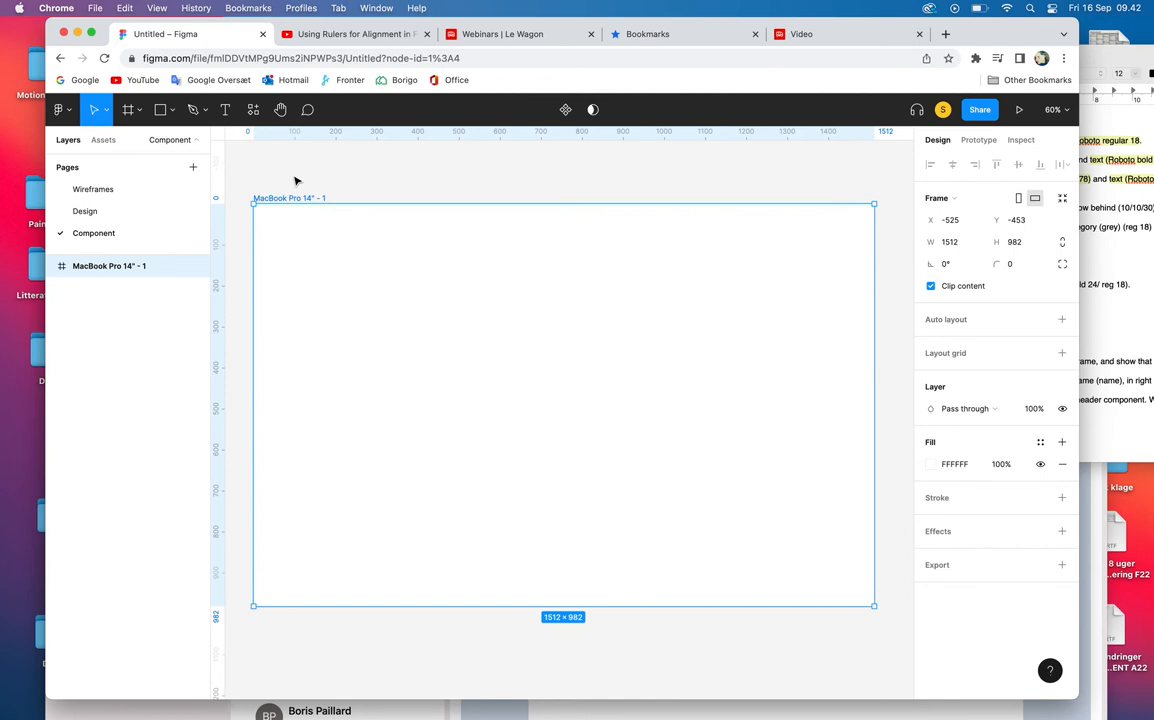
Step: Add a layout grid to the MacBook Pro 14" frame as 4 stretched columns with a margin of 96
click(292, 176)
click(312, 239)
click(1062, 353)
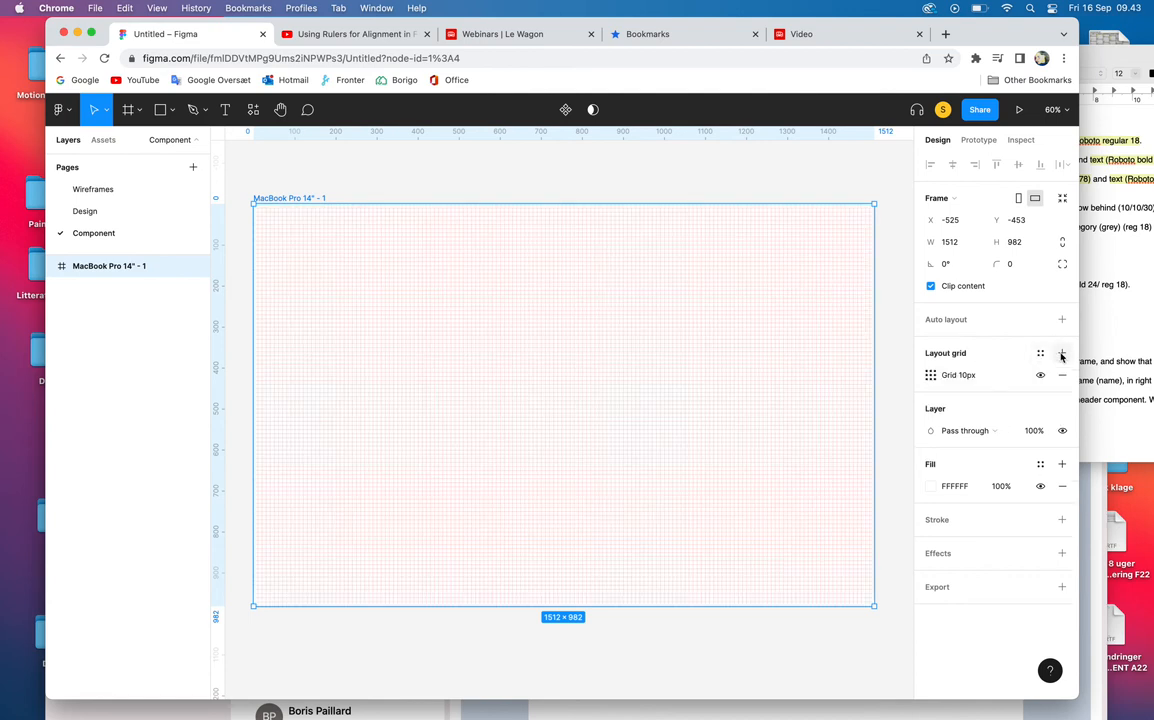
click(930, 375)
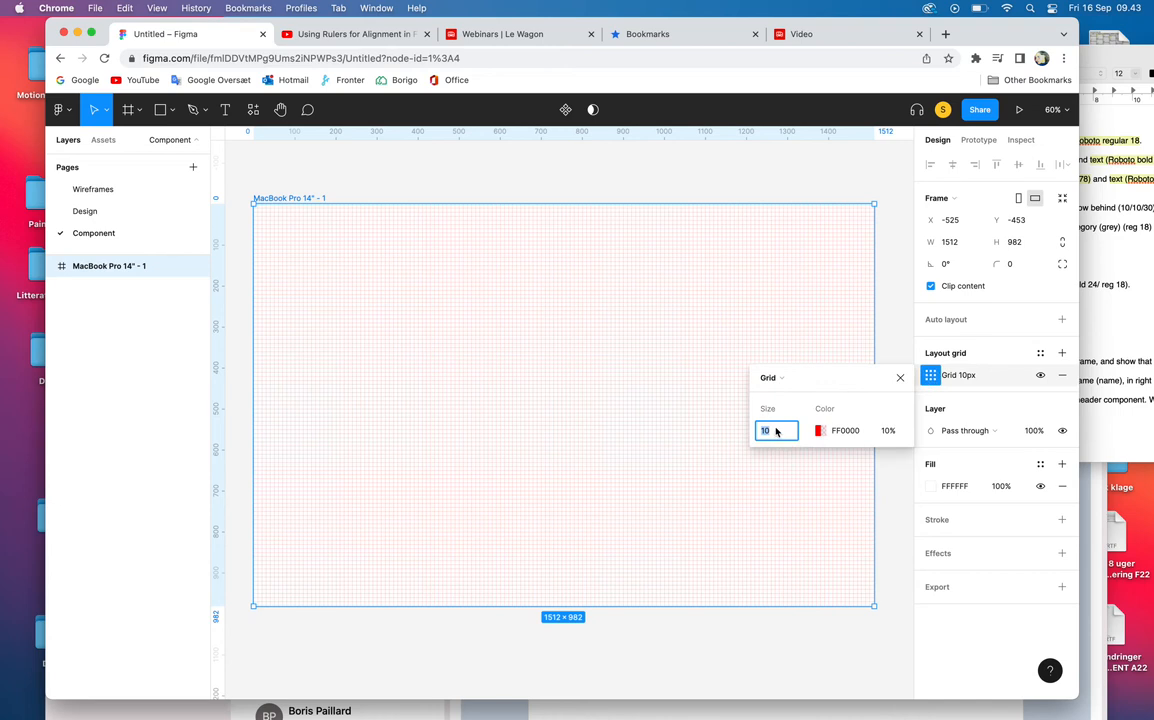
click(776, 378)
click(786, 394)
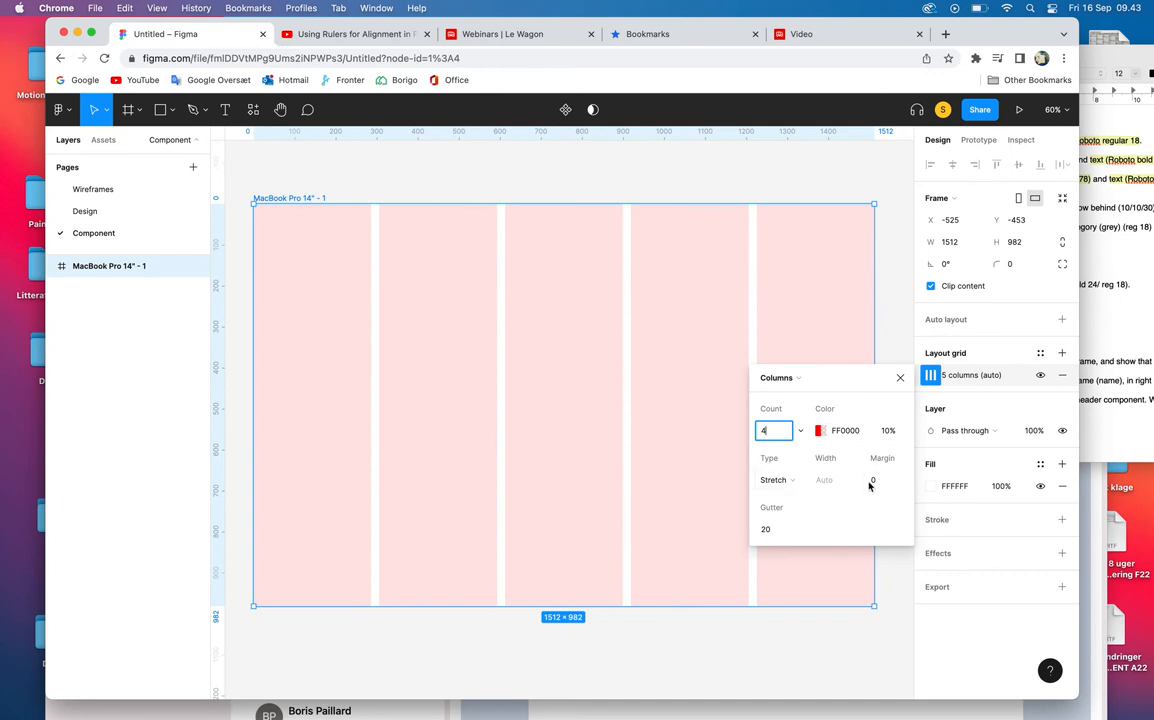
key(Return)
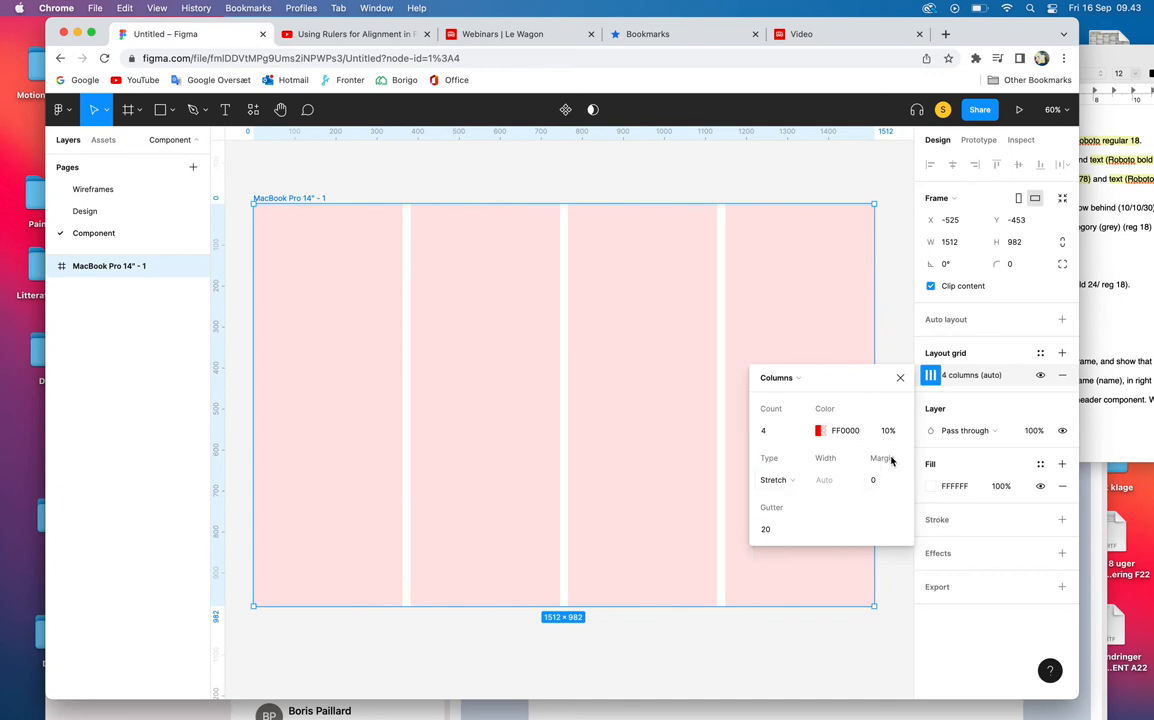
click(873, 482)
key(Return)
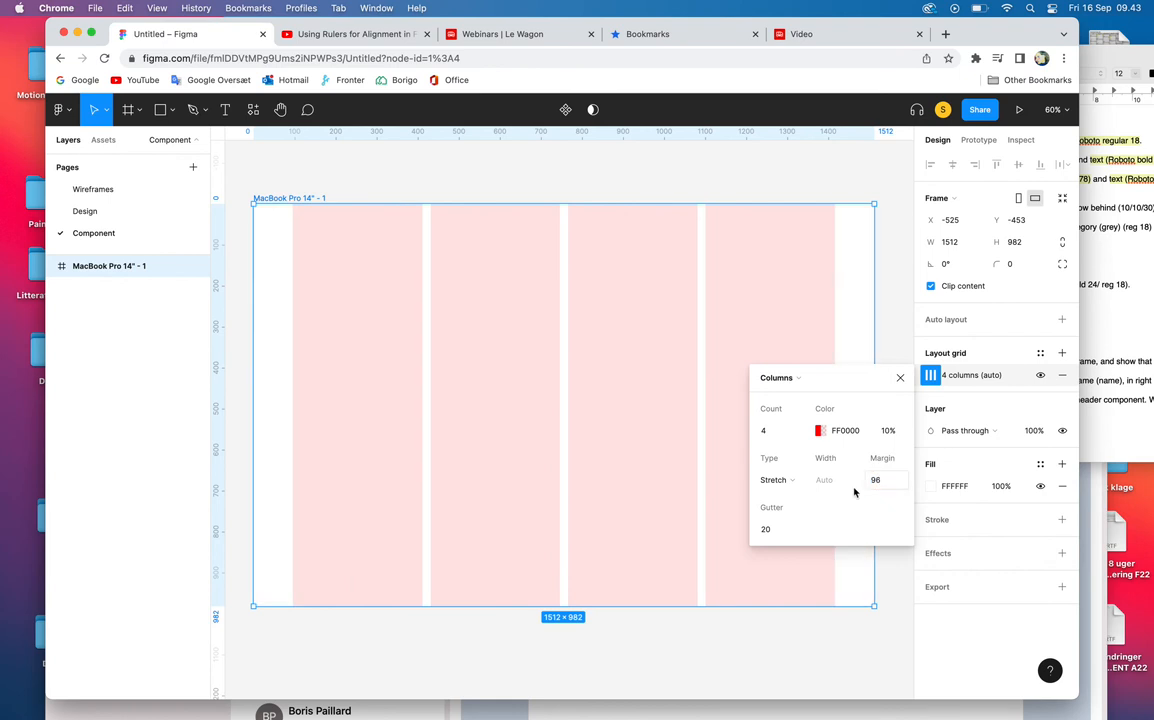
Step: Set the gutter of the MacBook Pro 14" frame's four-column layout grid to 32
click(766, 532)
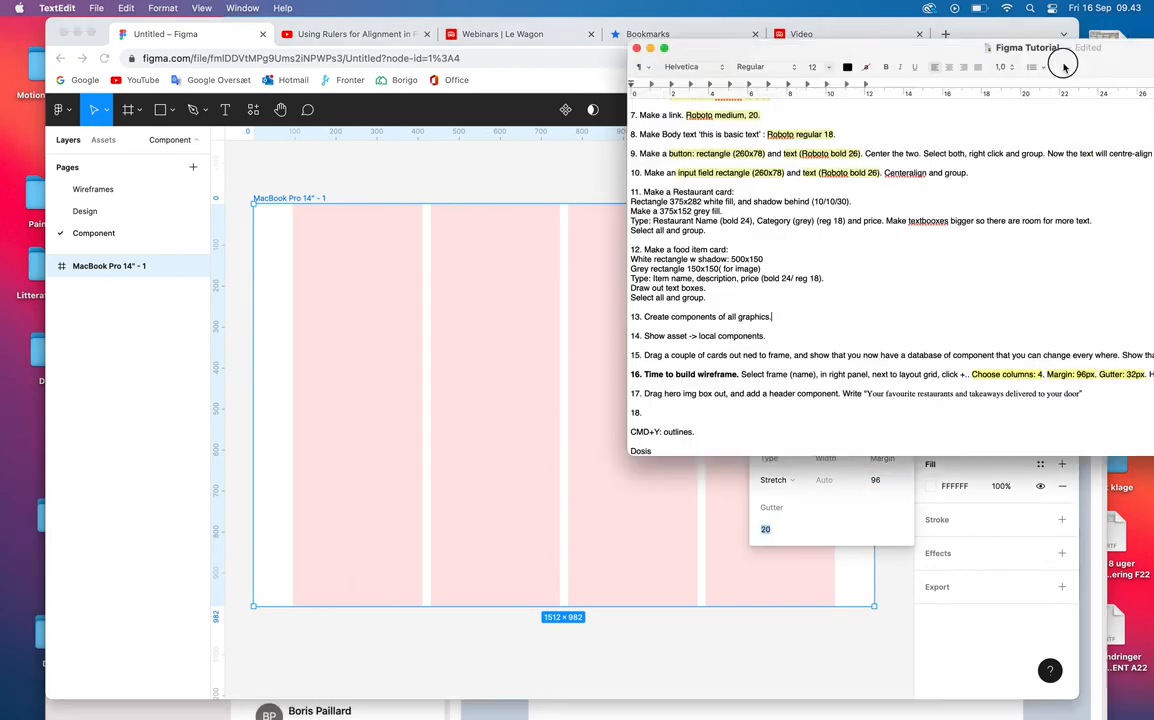
drag(1064, 66, 1152, 30)
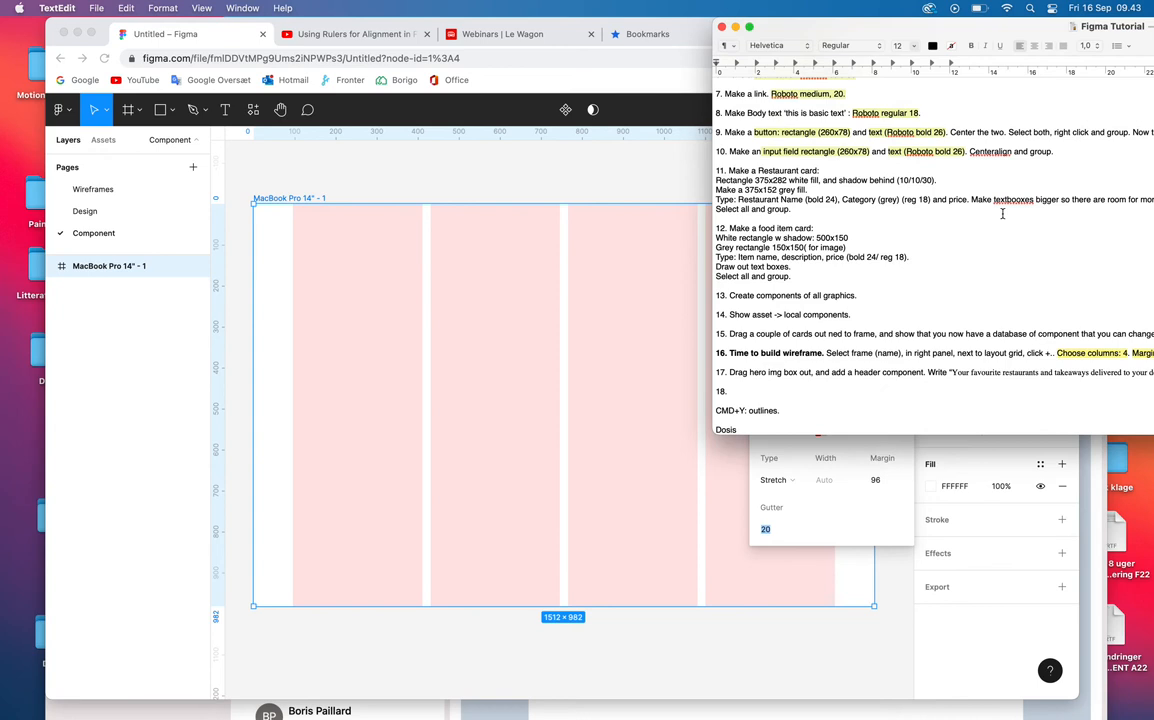
click(817, 528)
text(32)
key(Return)
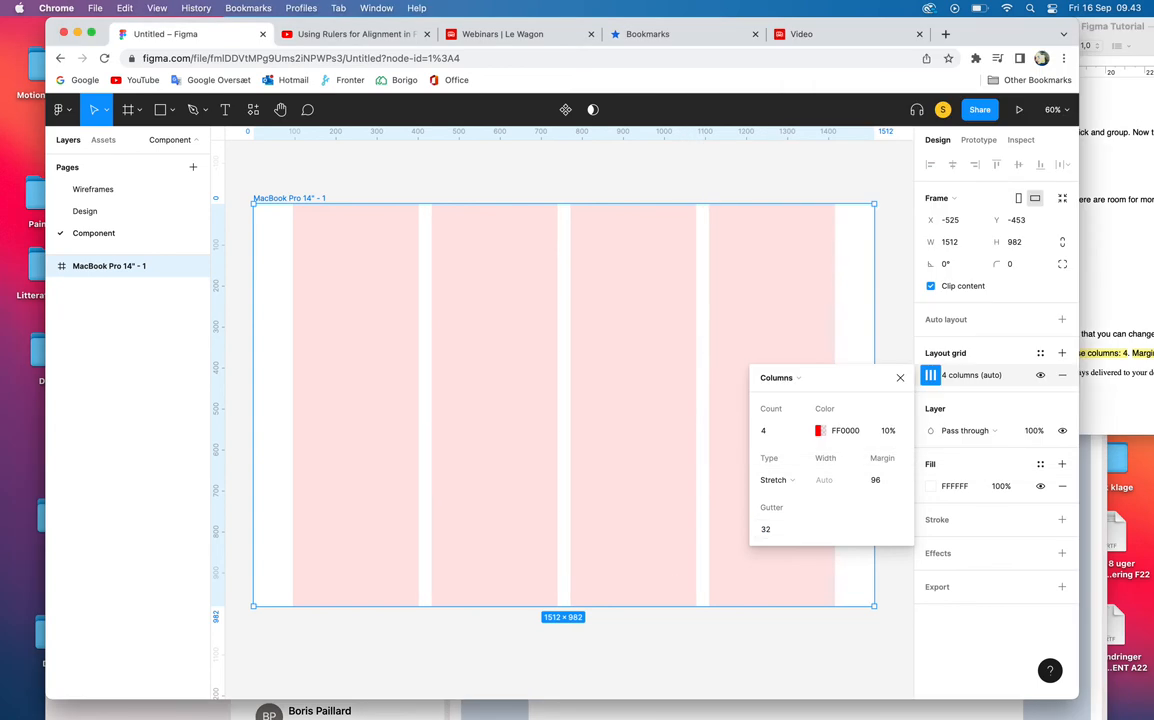
click(680, 657)
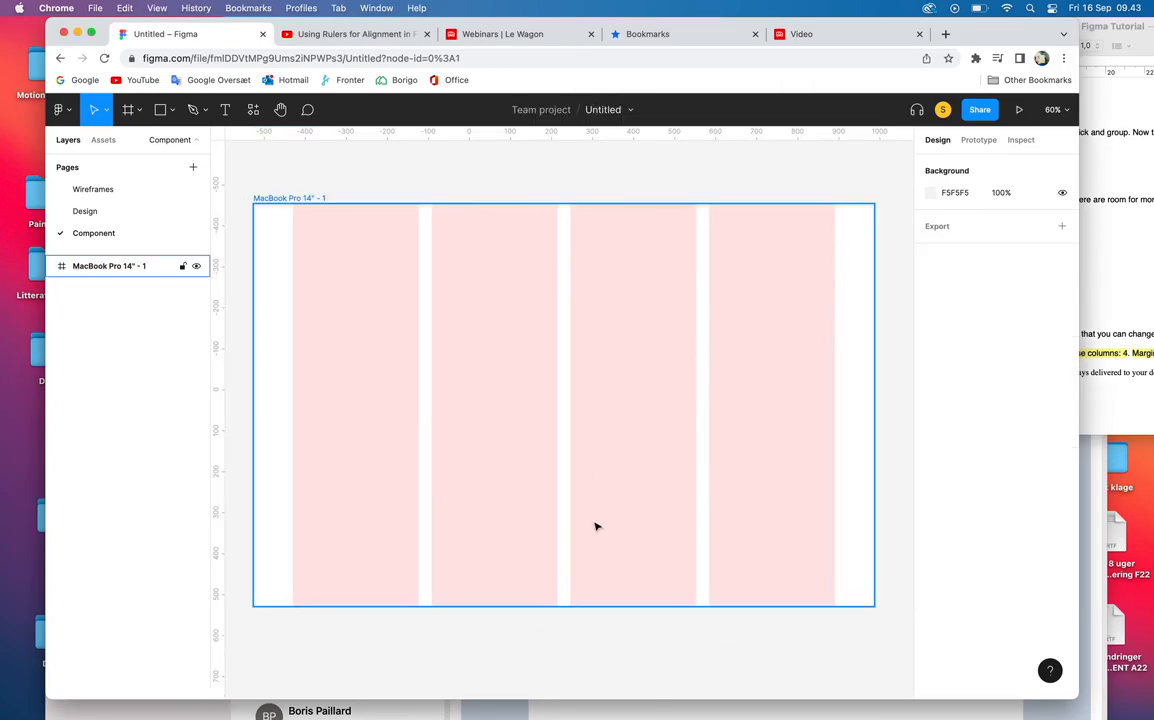
Step: Switch the visibility of the frame's four-column layout grid off and back on a few times
click(670, 463)
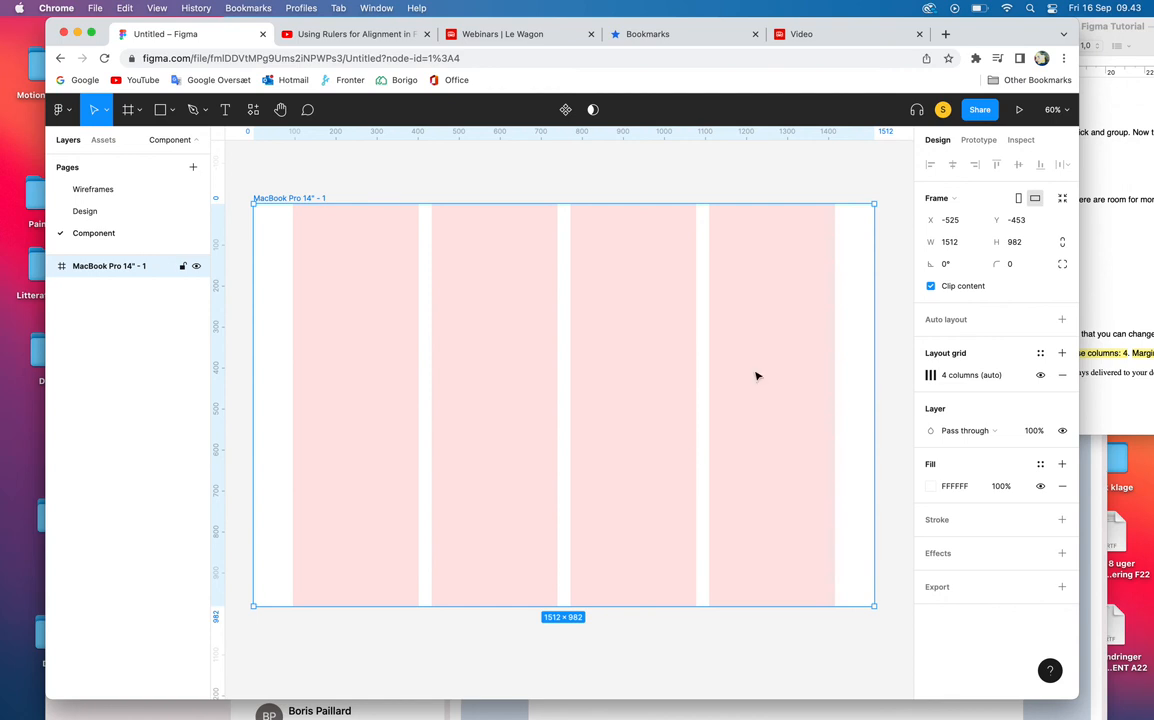
click(1040, 375)
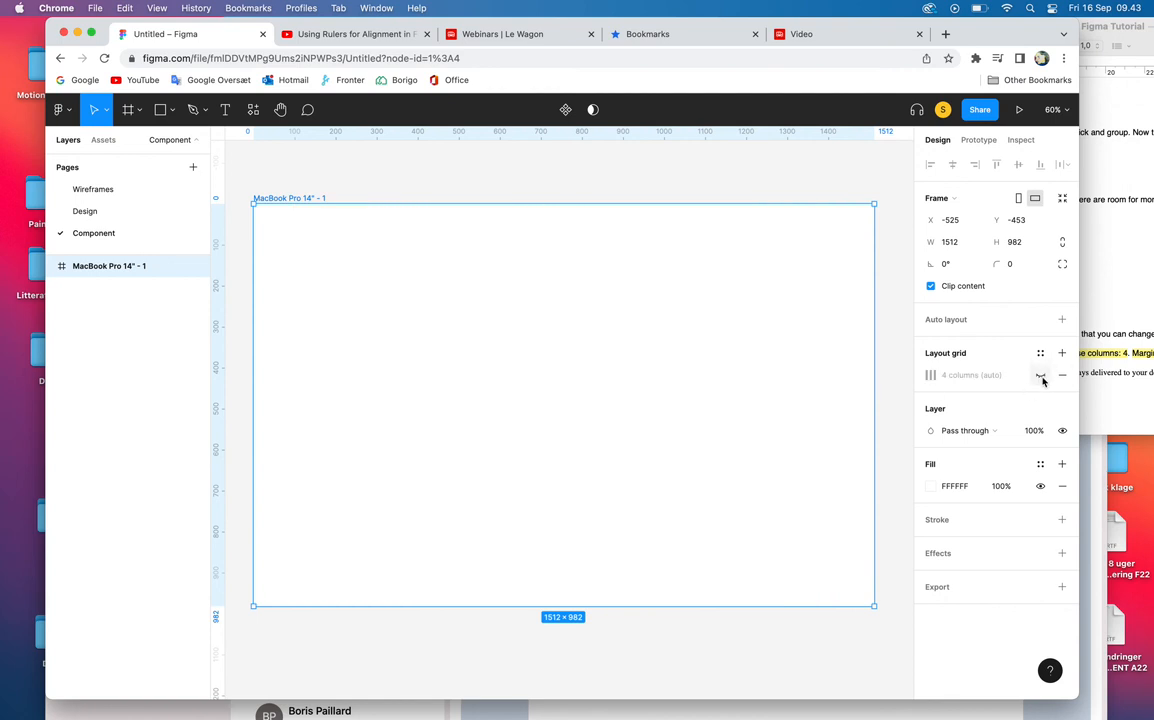
click(1041, 376)
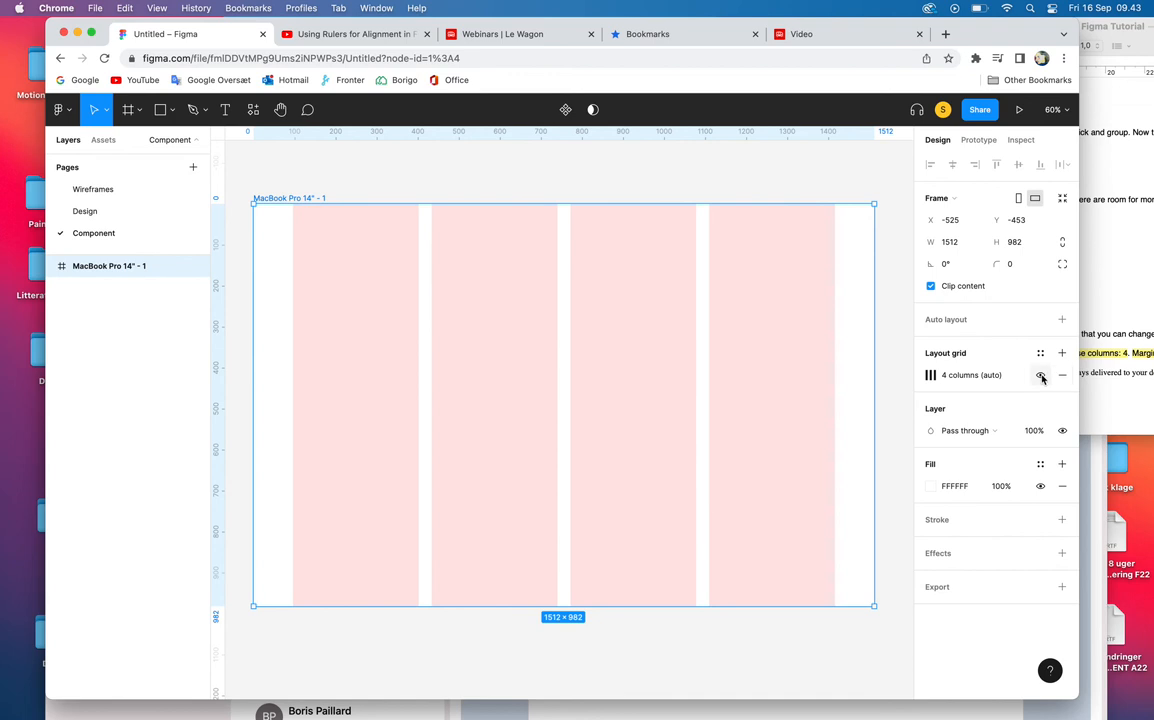
click(1041, 376)
click(1041, 377)
click(1041, 376)
click(1041, 377)
Step: Add a text layer reading "This is a header" near the upper-left area of the frame
click(227, 110)
click(341, 268)
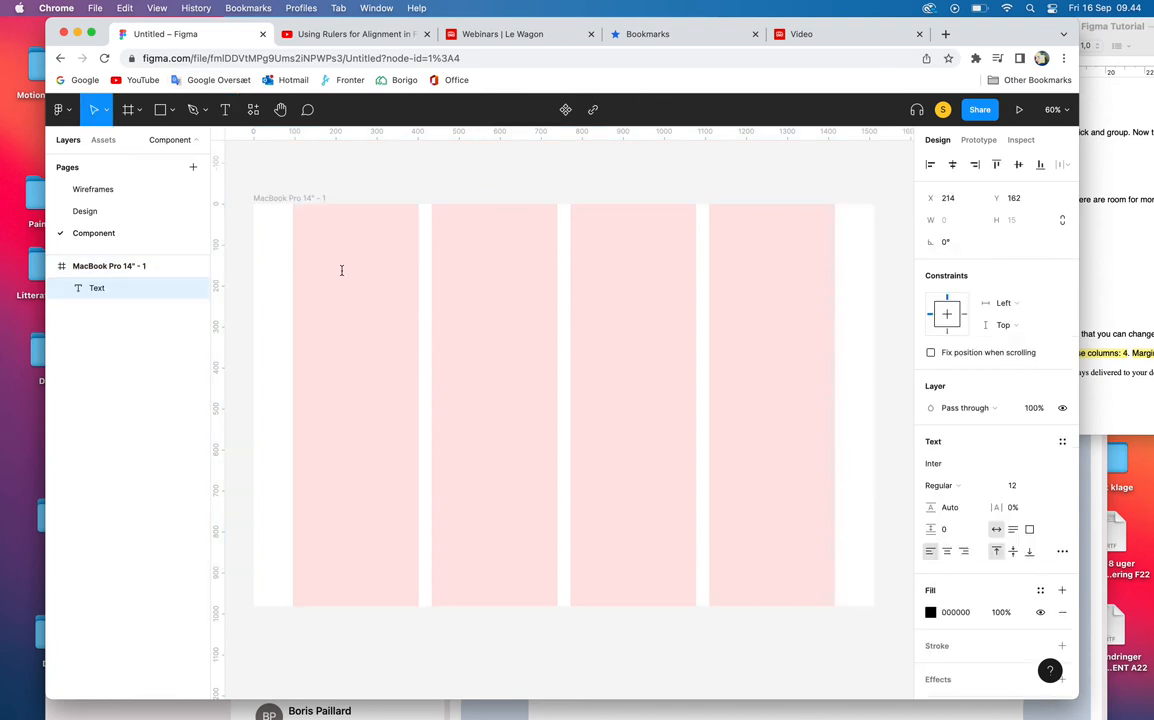
text(This is a header)
Step: Set the font of the "This is a header" text to Roboto with Bold weight
key(super+a)
click(370, 274)
click(945, 465)
text(Robo)
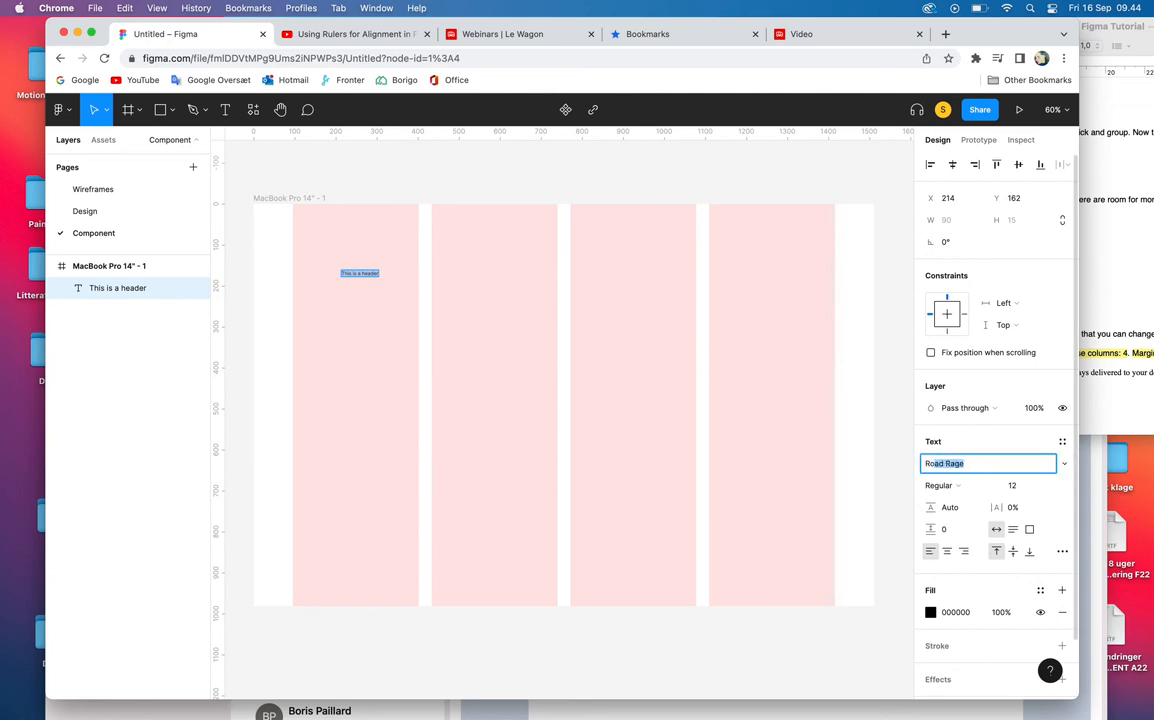
key(Return)
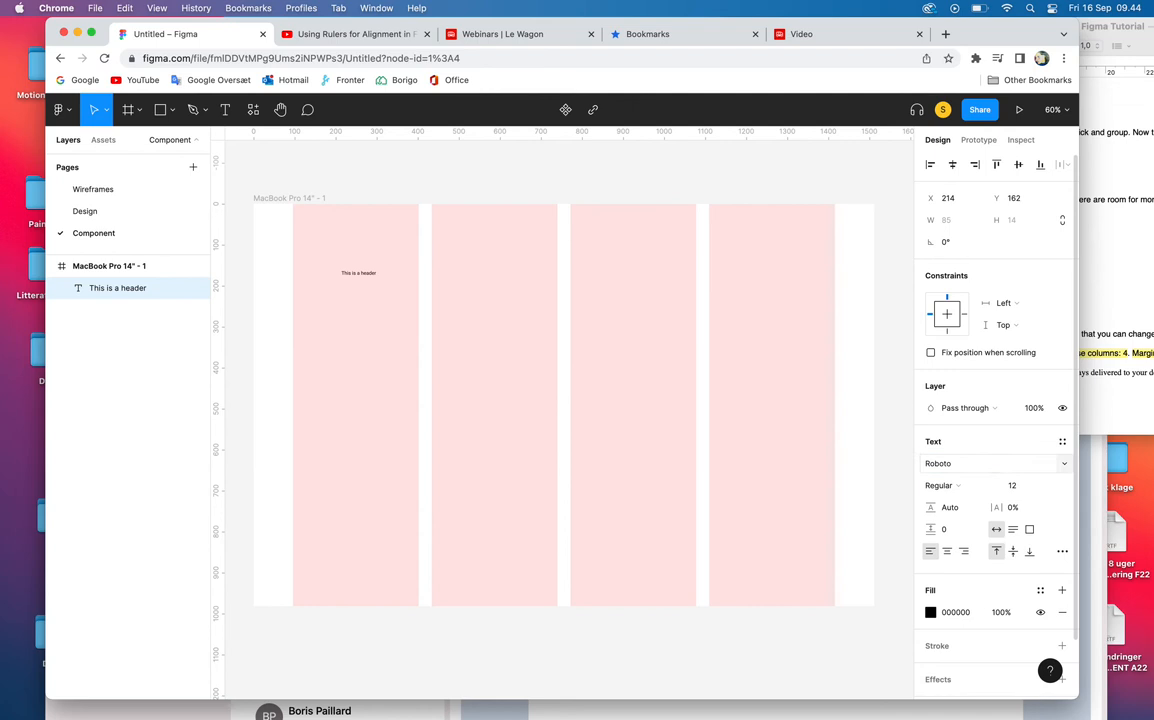
click(945, 485)
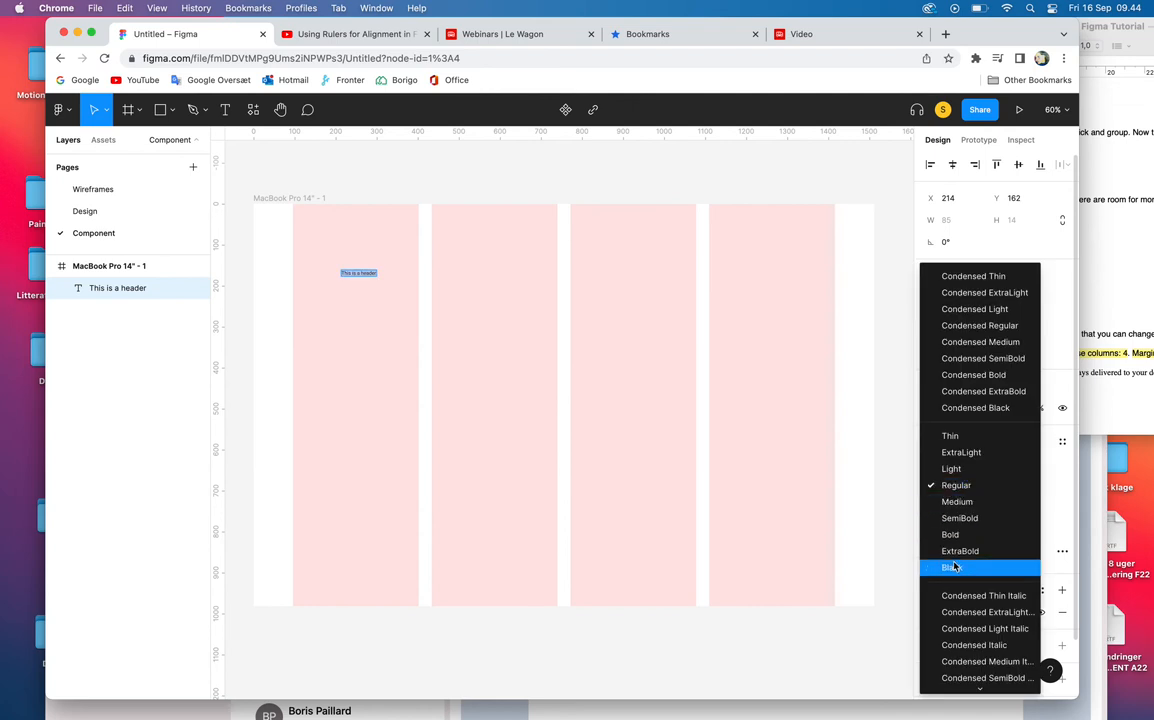
click(950, 534)
Step: Set the header text size to 64 and move the text to about X 154, Y 87
click(1013, 487)
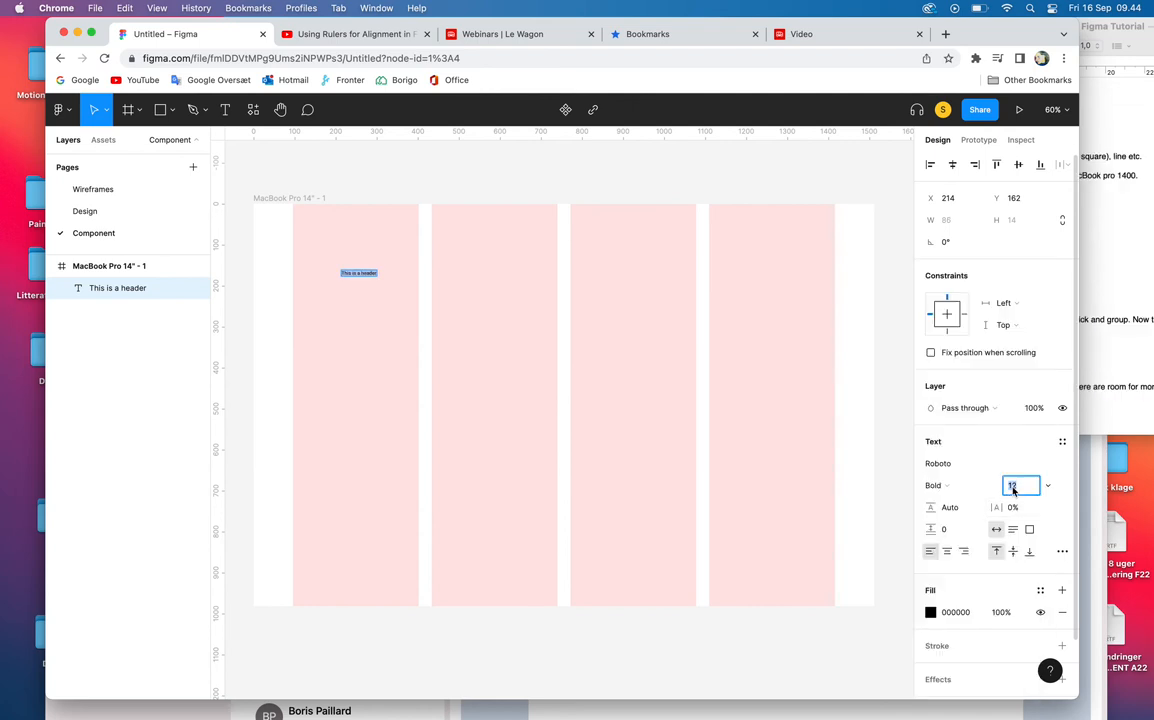
text(64)
key(Return)
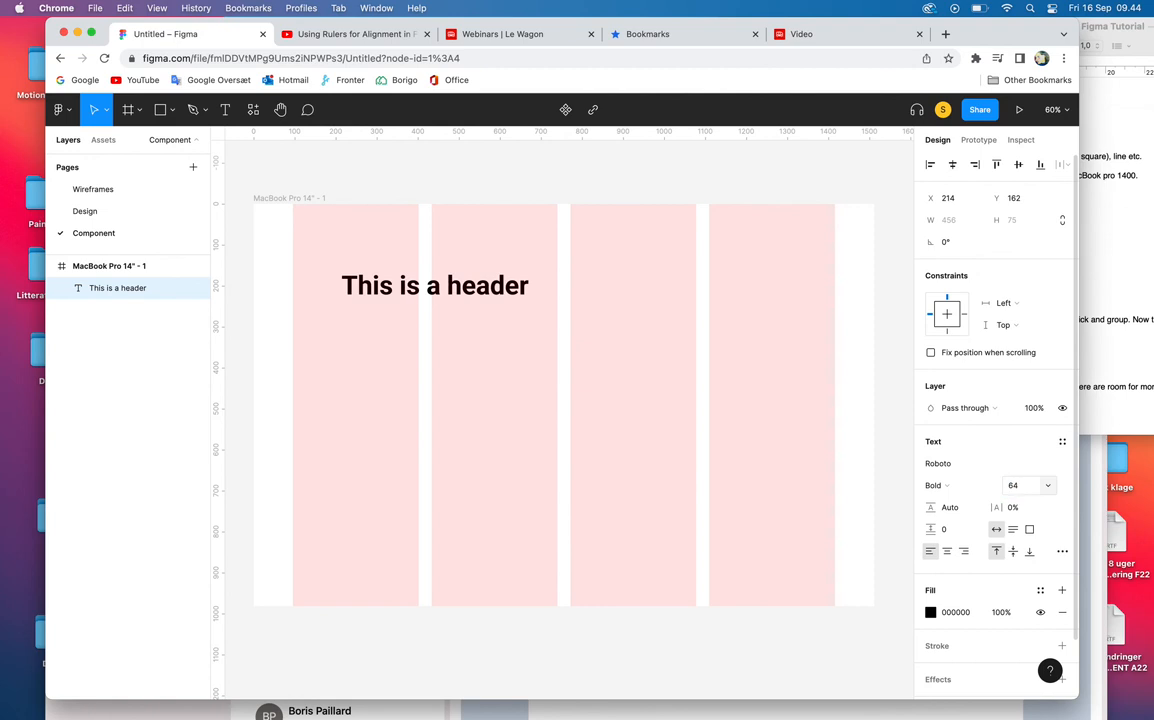
key(Return)
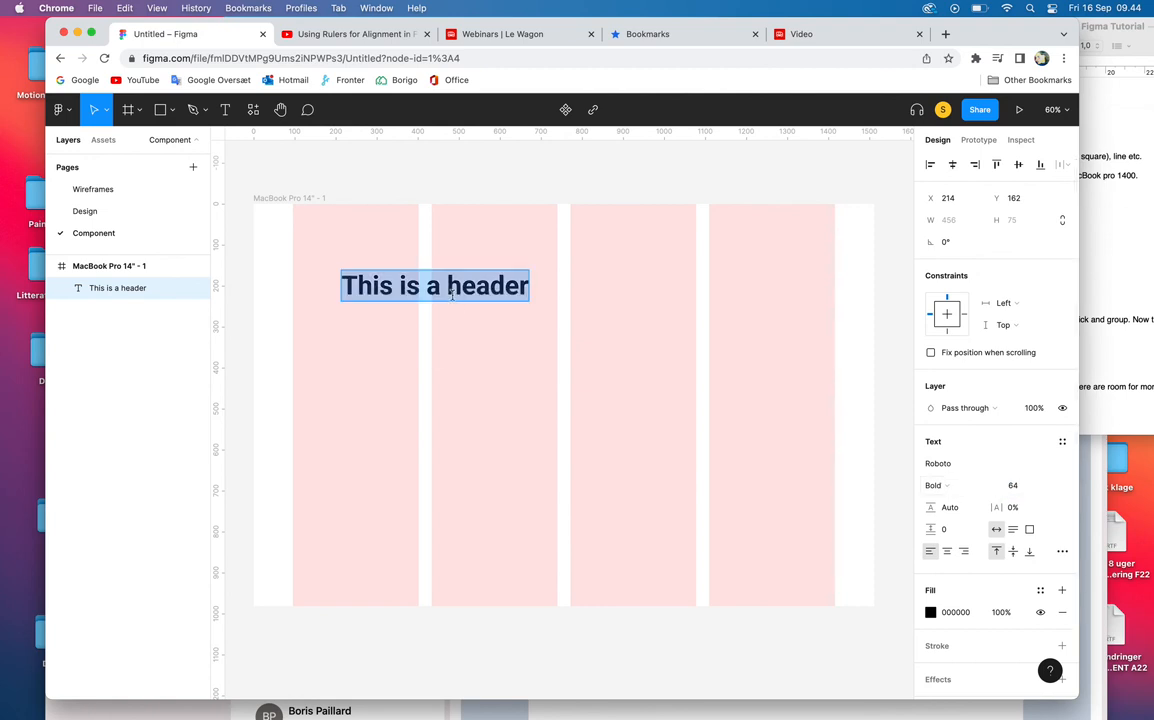
key(Escape)
drag(458, 283, 446, 254)
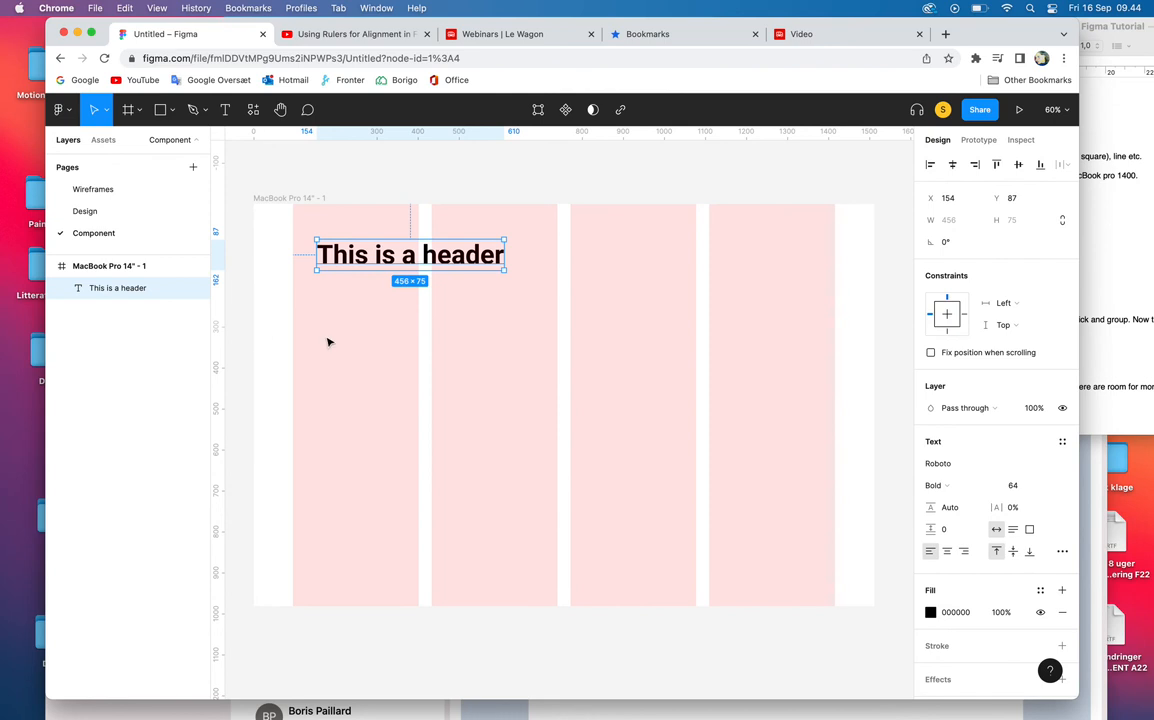
Step: Draw a circle about 118 × 118 and place it just below the header at about X 264, Y 205
click(160, 108)
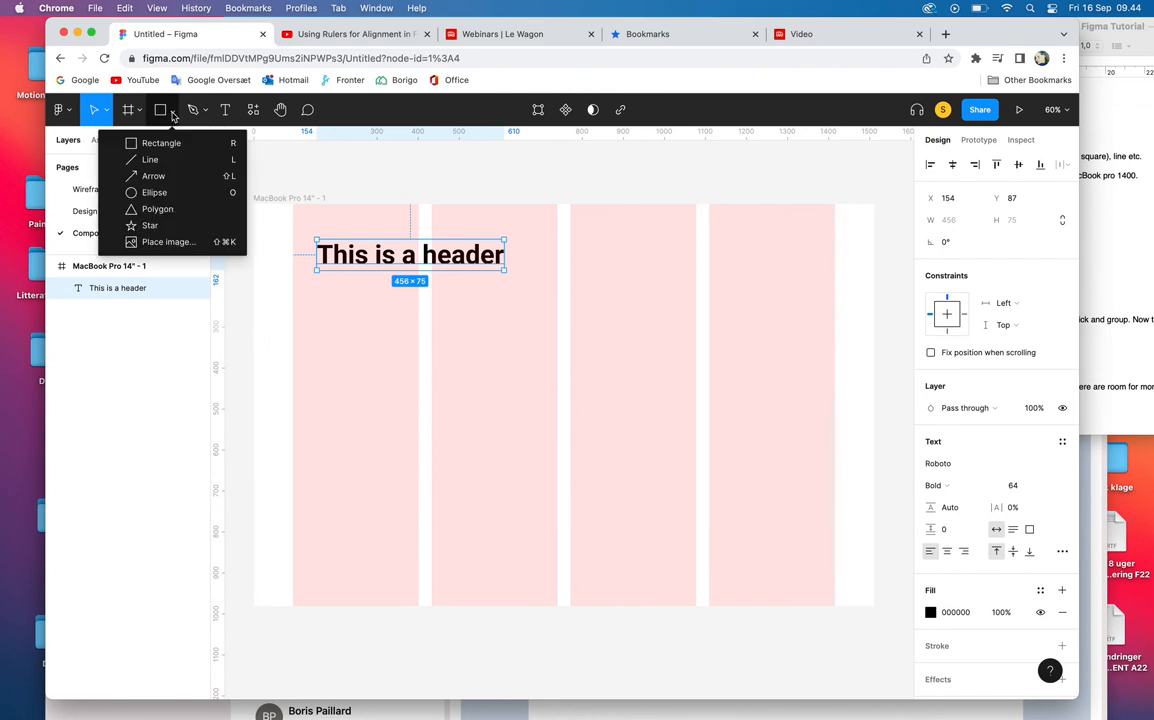
click(150, 192)
drag(370, 316, 416, 358)
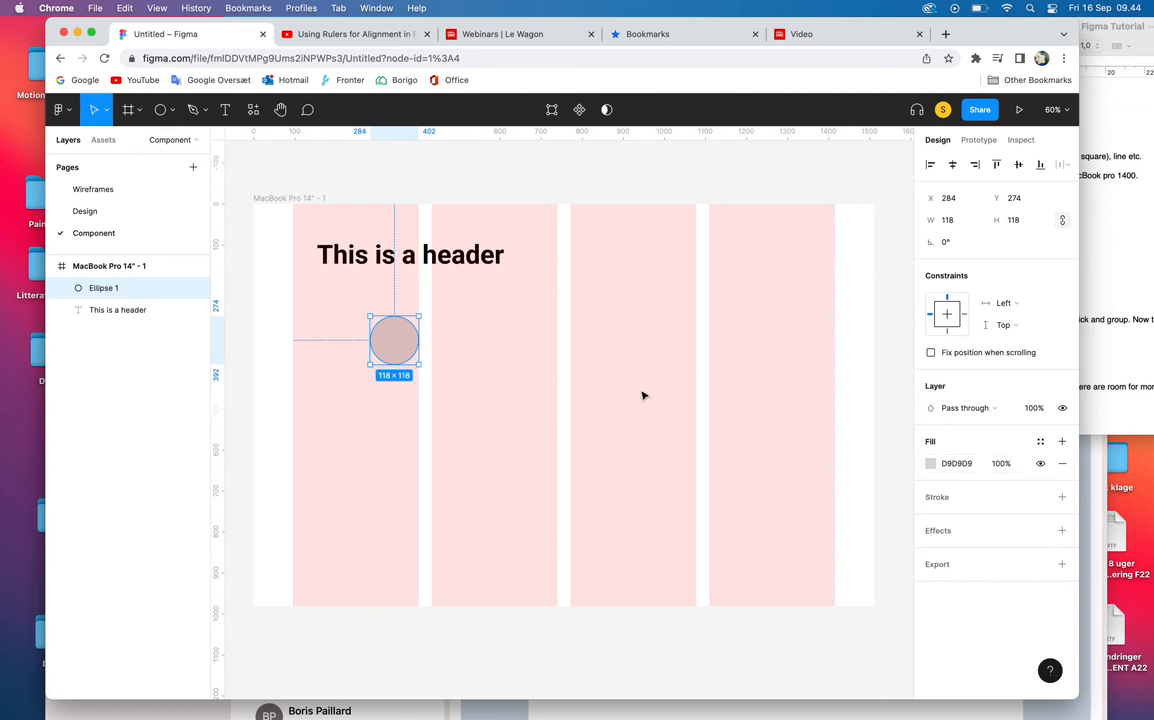
drag(403, 353, 390, 324)
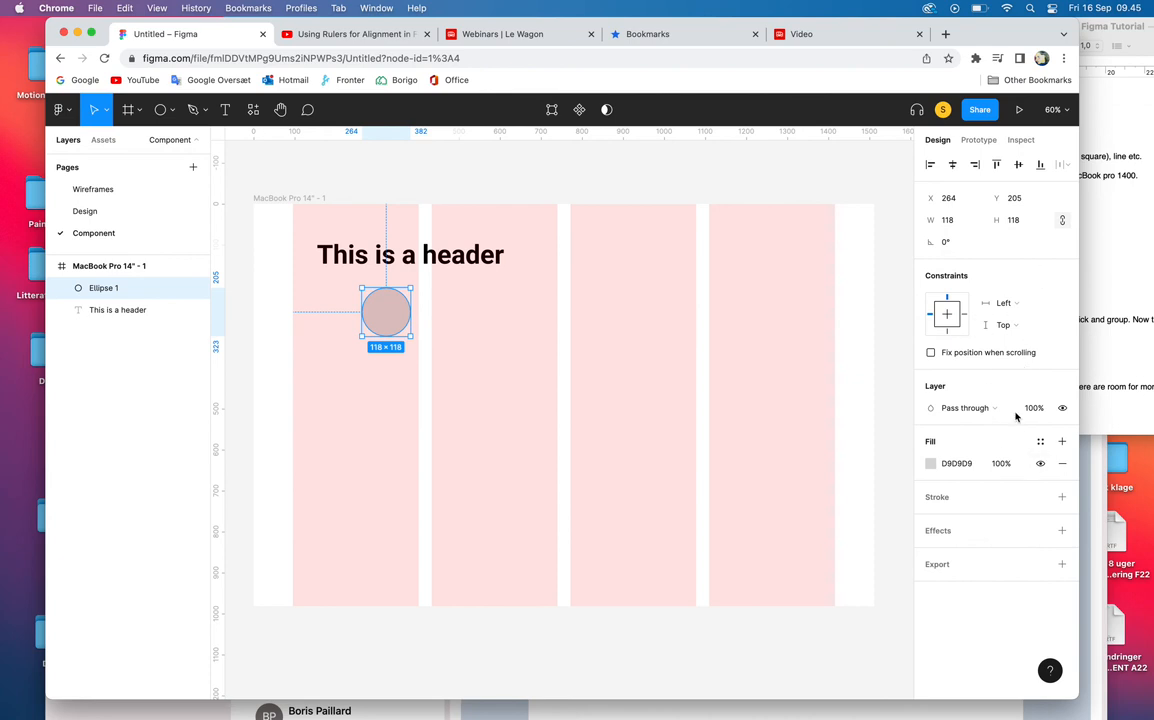
Step: Hide the column layout grid of the MacBook Pro 14" frame
key(Escape)
click(1040, 397)
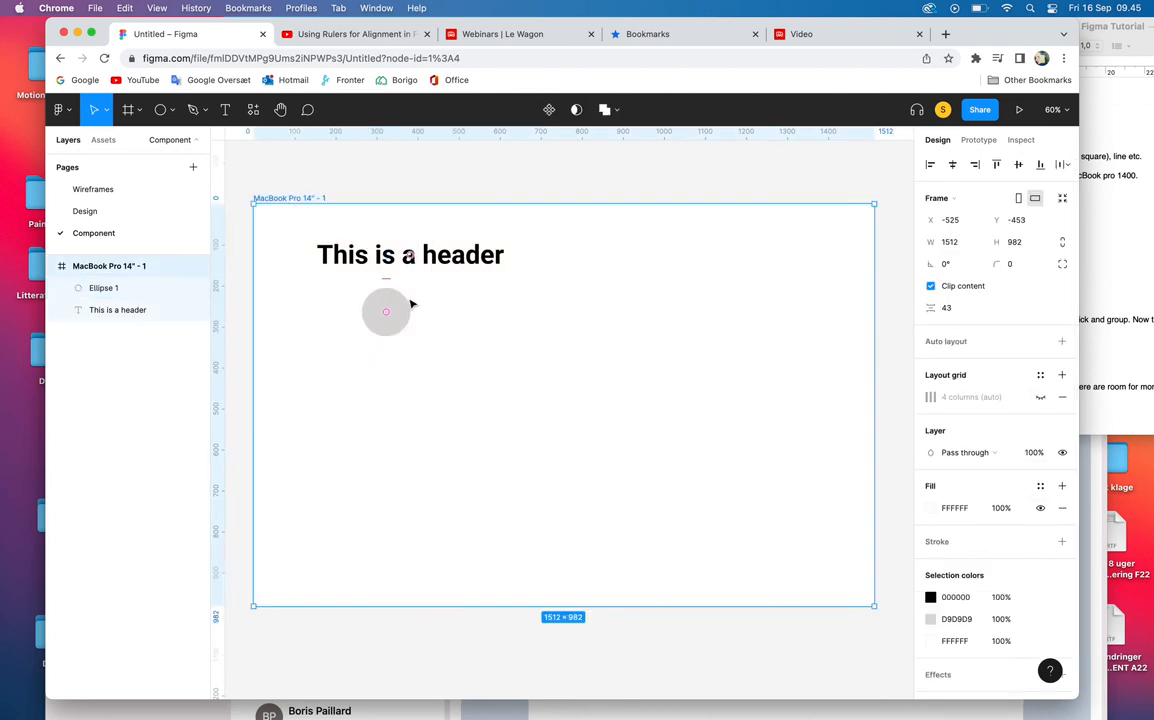
Step: Resize the circle below the header to 78 × 78
click(407, 305)
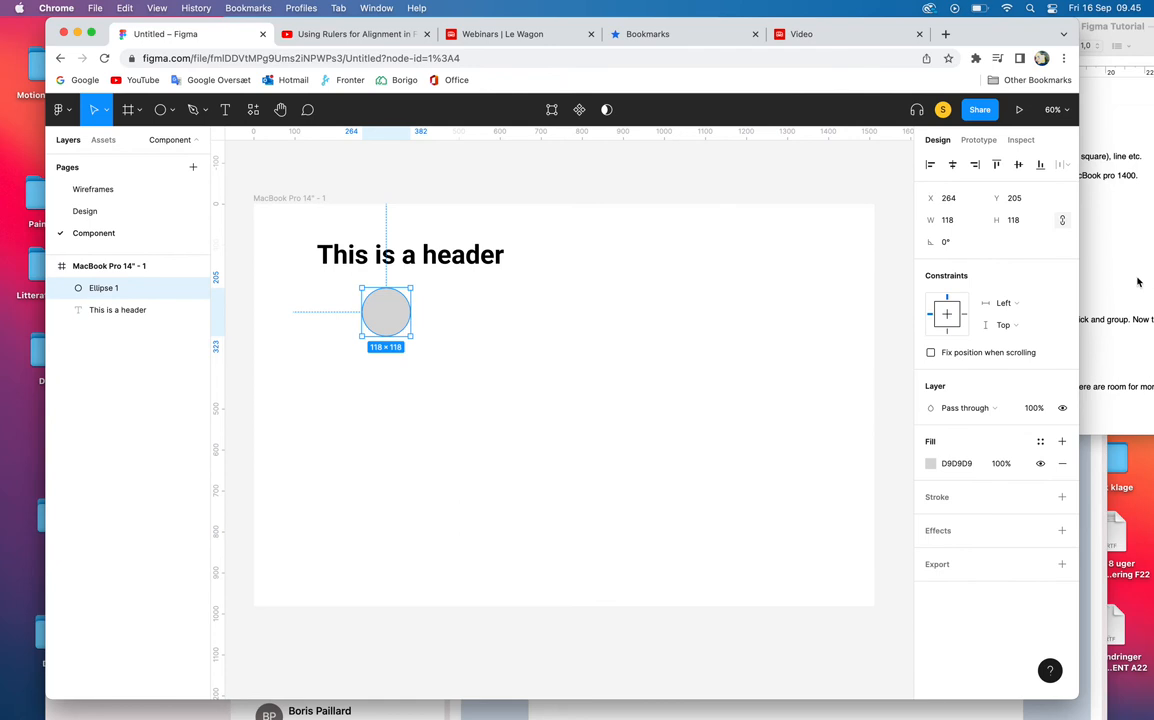
click(948, 220)
text(7)
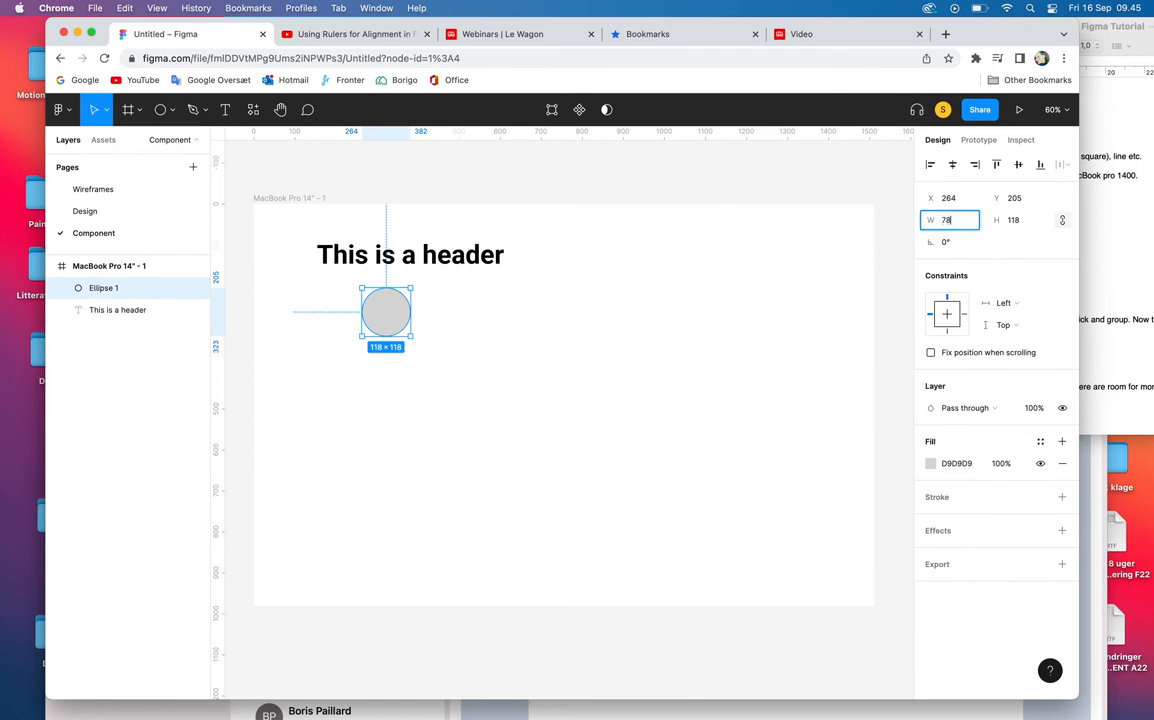
text(8)
click(1015, 220)
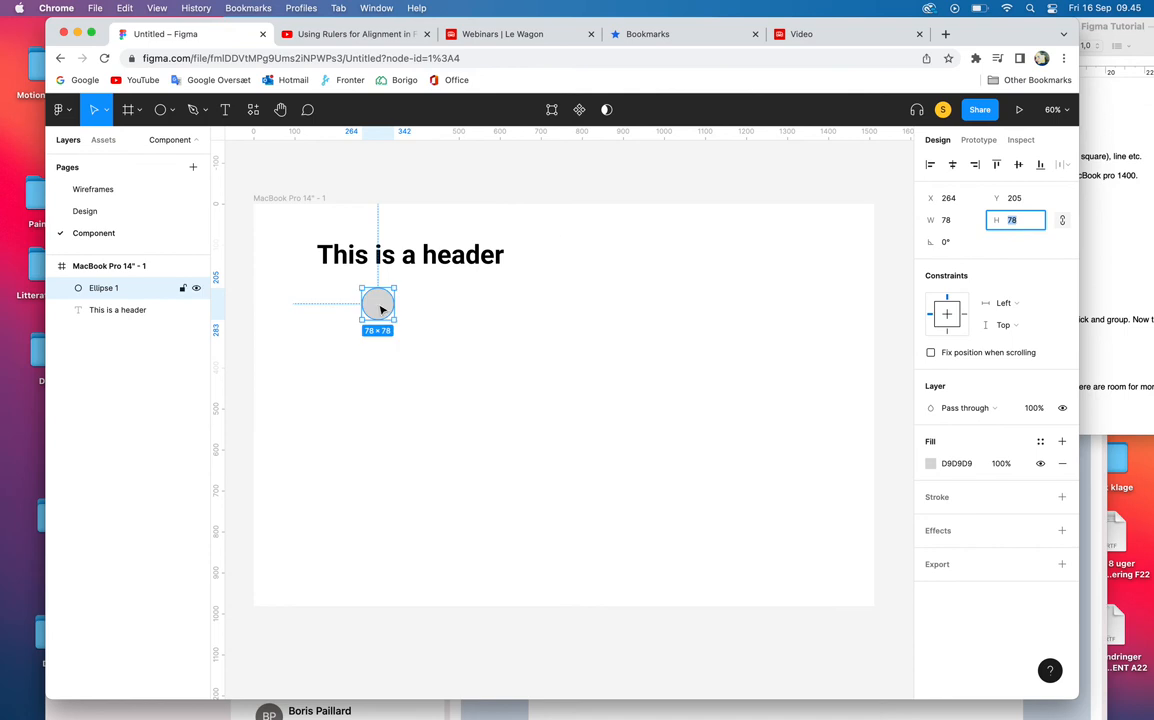
click(402, 337)
Step: Move the circle so its left edge aligns with the header text, at about X 154, Y 203
click(378, 304)
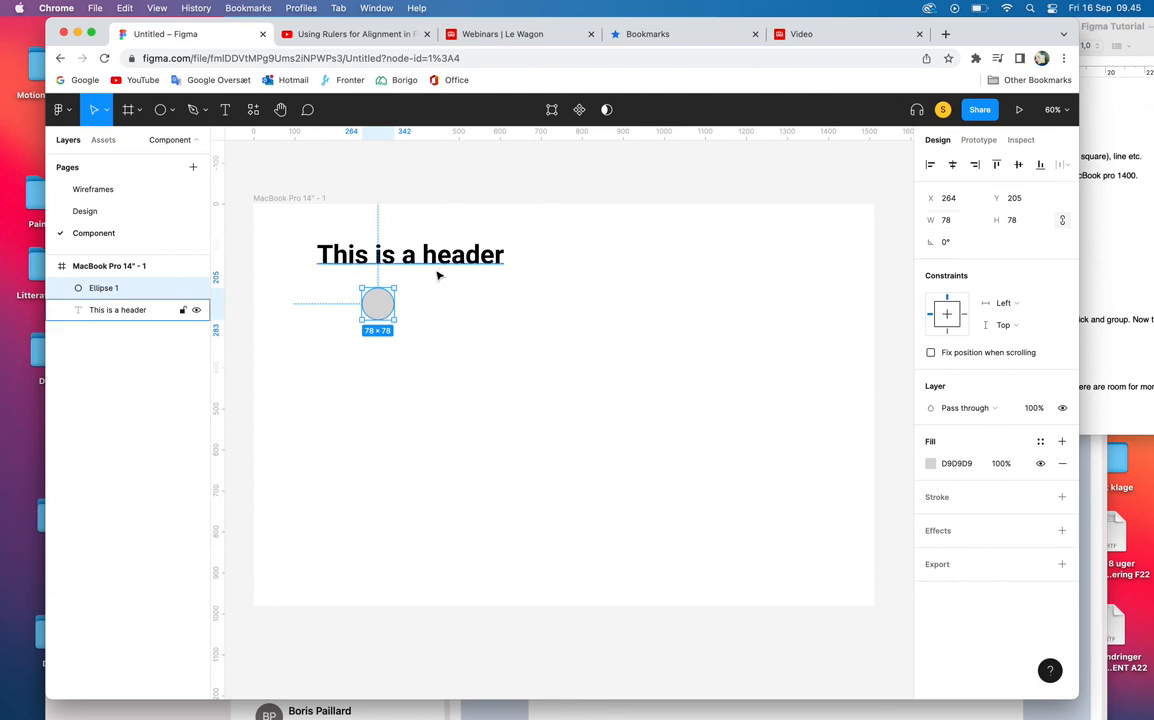
drag(381, 319, 339, 317)
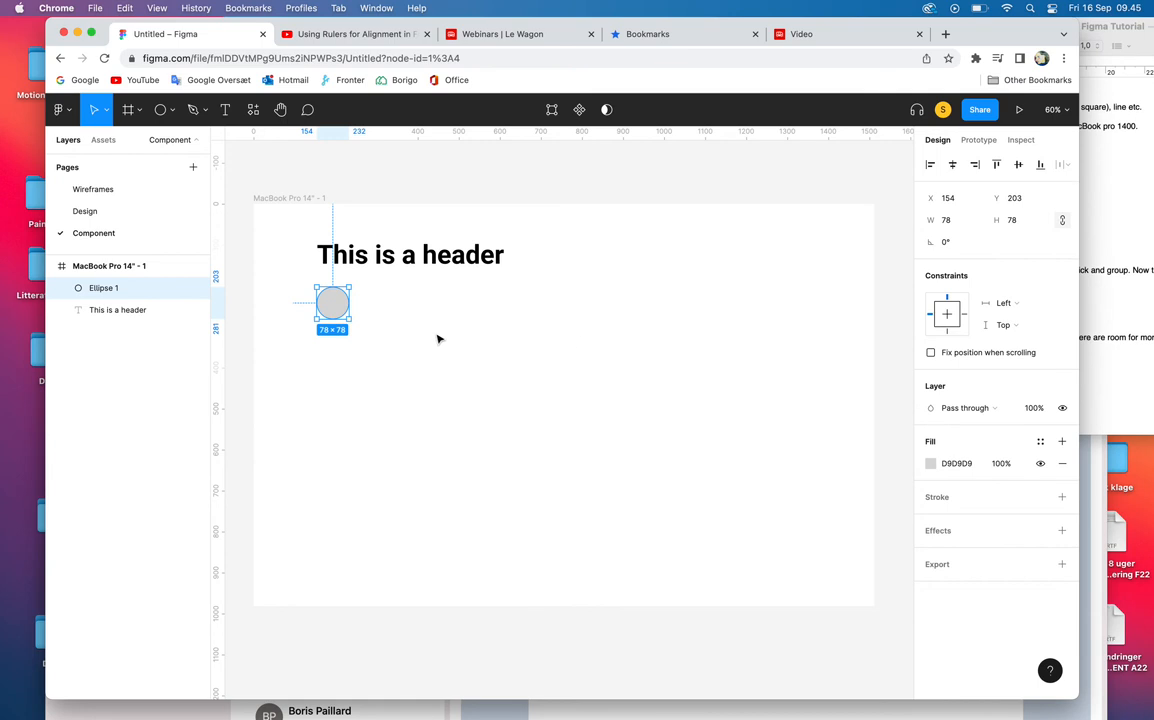
click(505, 360)
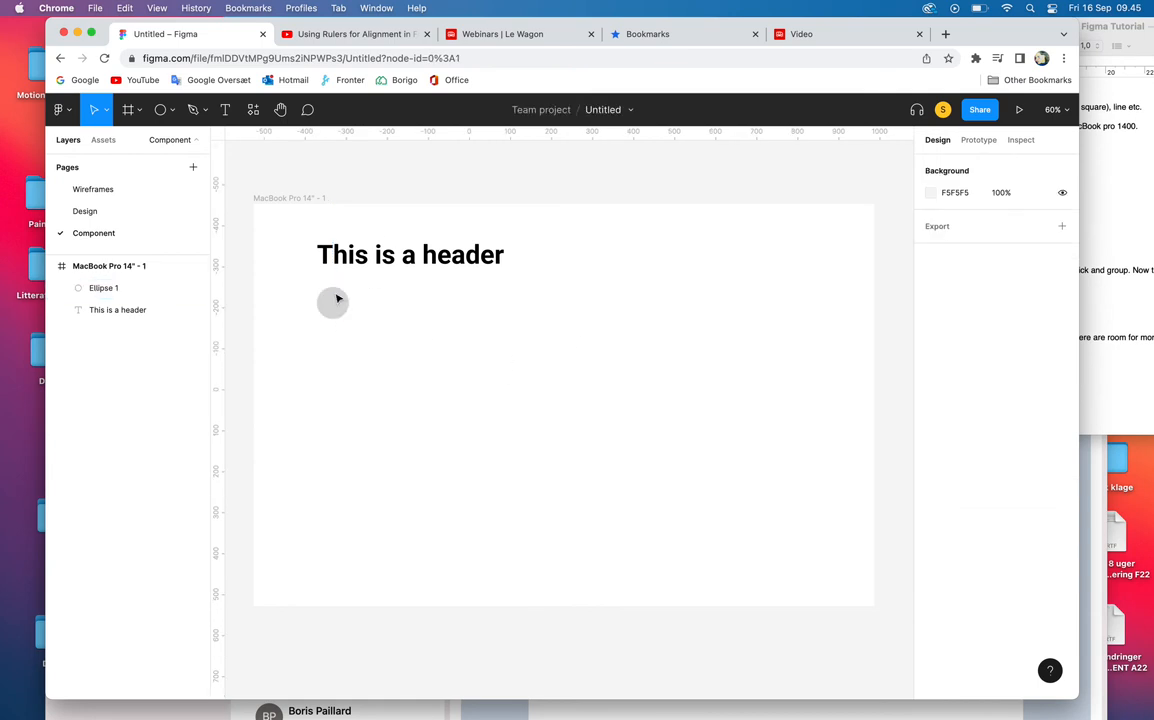
Step: Rename the text layer as Header and the ellipse layer as Avatar
click(406, 260)
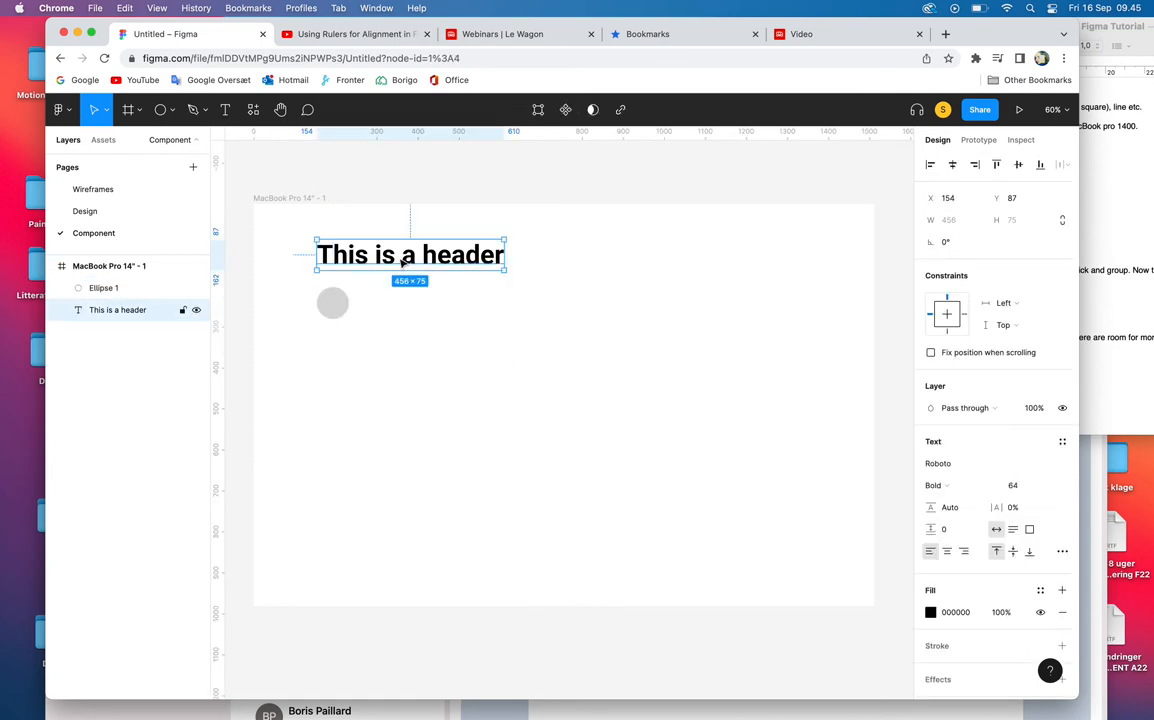
double_click(107, 314)
text(Head)
double_click(97, 290)
text(Avatar)
key(Return)
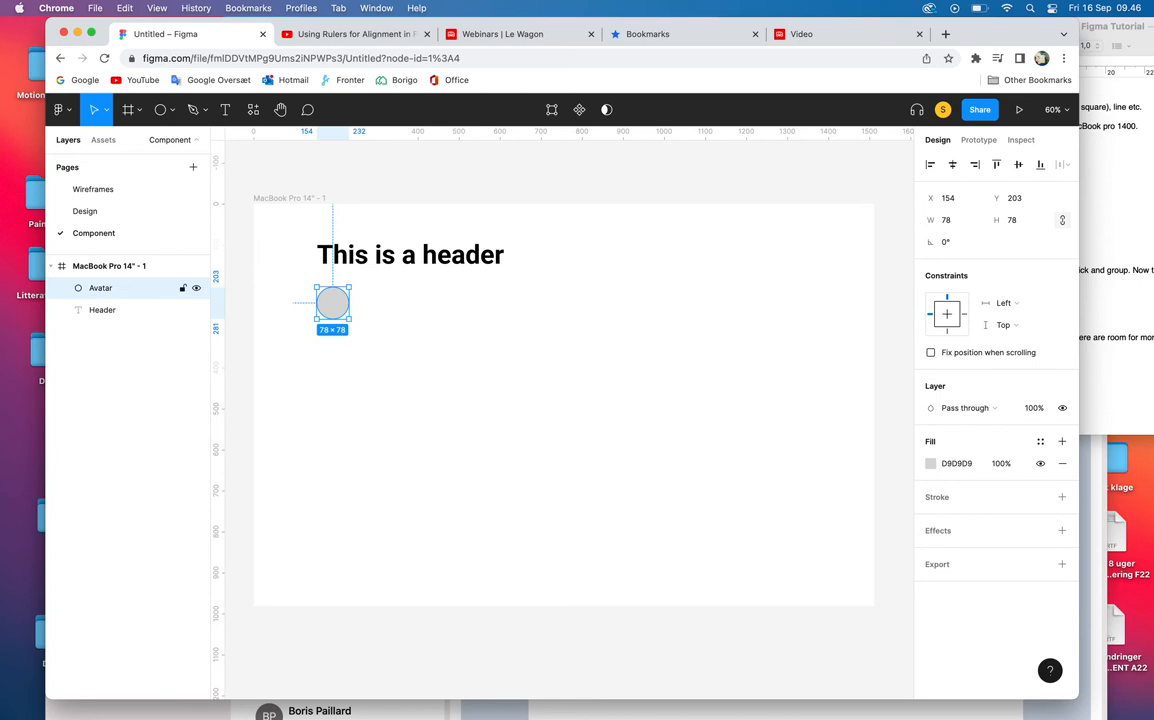
double_click(102, 310)
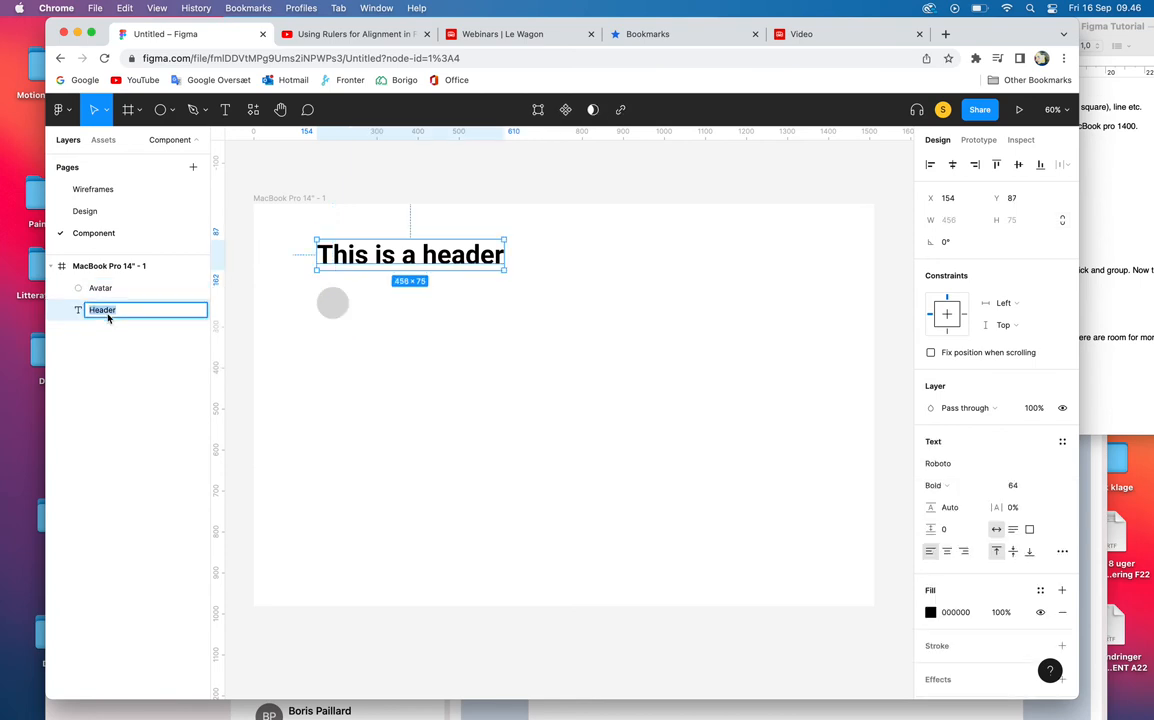
double_click(105, 292)
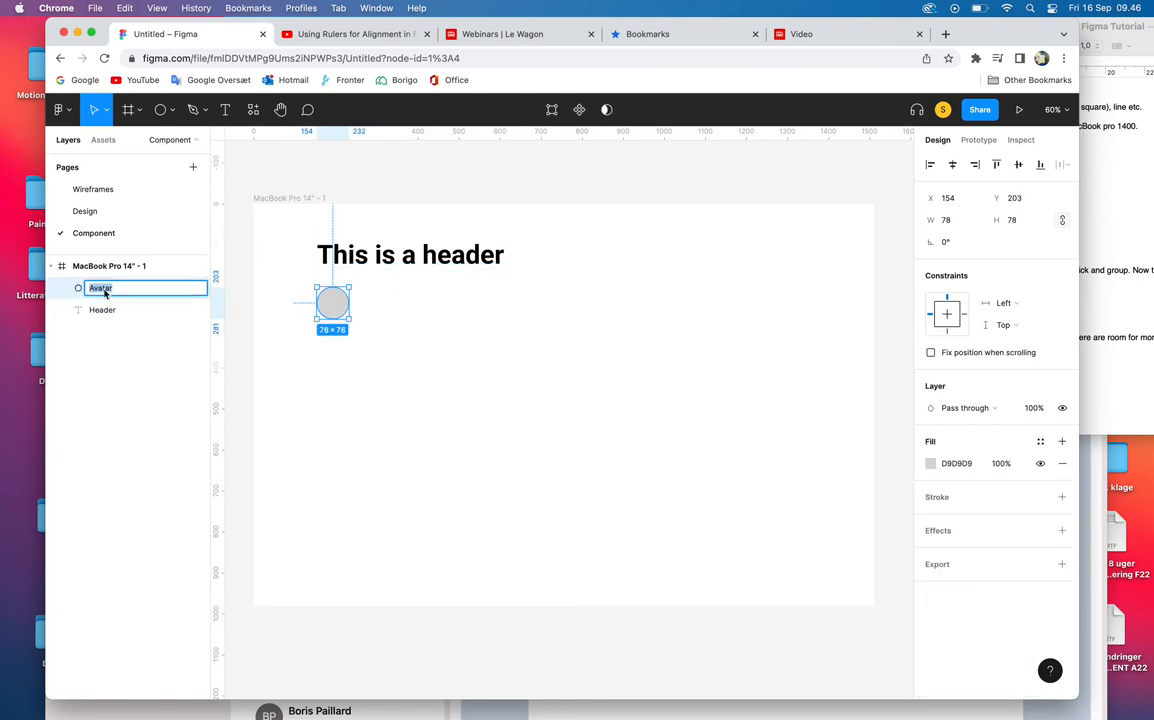
key(Return)
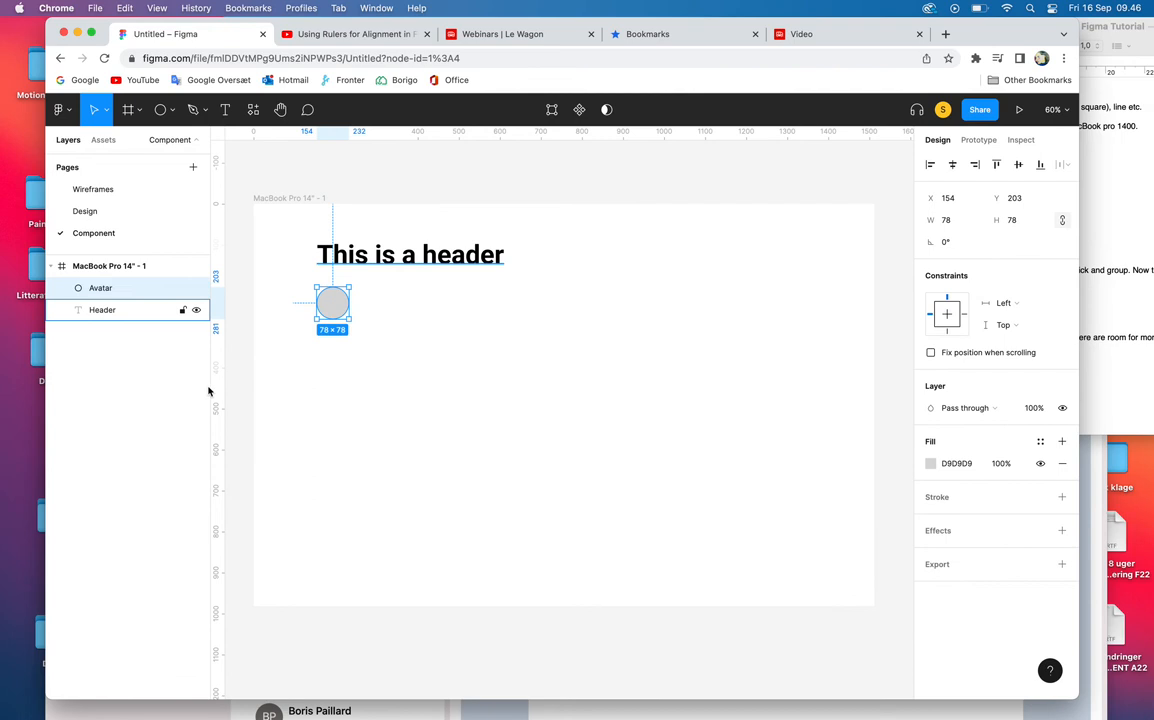
click(170, 391)
click(449, 402)
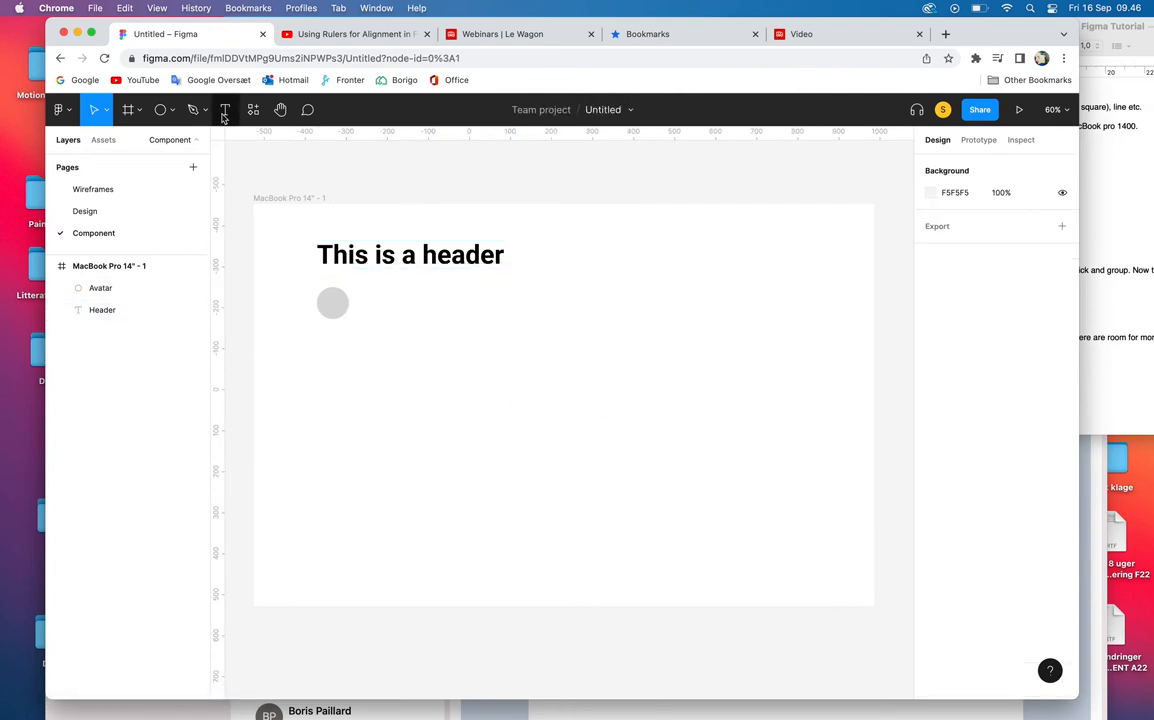
Step: Add a text layer reading "This is a sub-header" below the avatar at about X 165, Y 413
click(225, 112)
click(319, 373)
text(This is a )
text(su)
text(b.)
key(BackSpace)
text(-header)
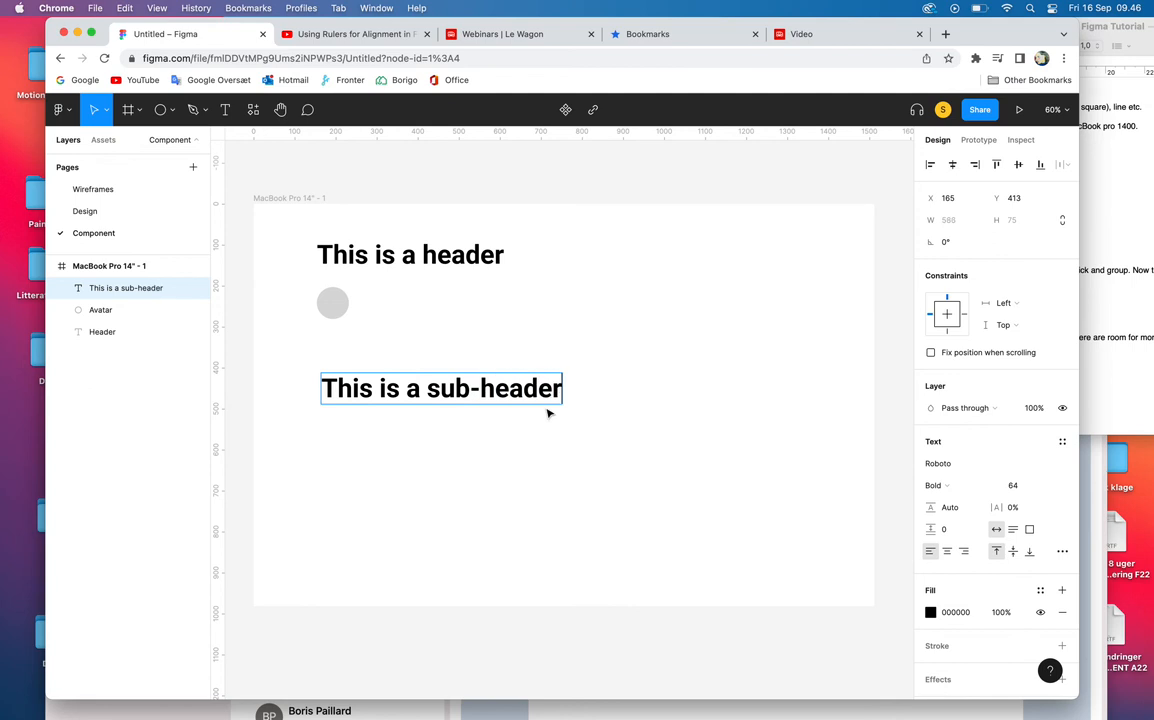
Step: Set the sub-header text to size 36 and move it under the avatar, left-aligned with the header at X 154, Y 322
key(super+a)
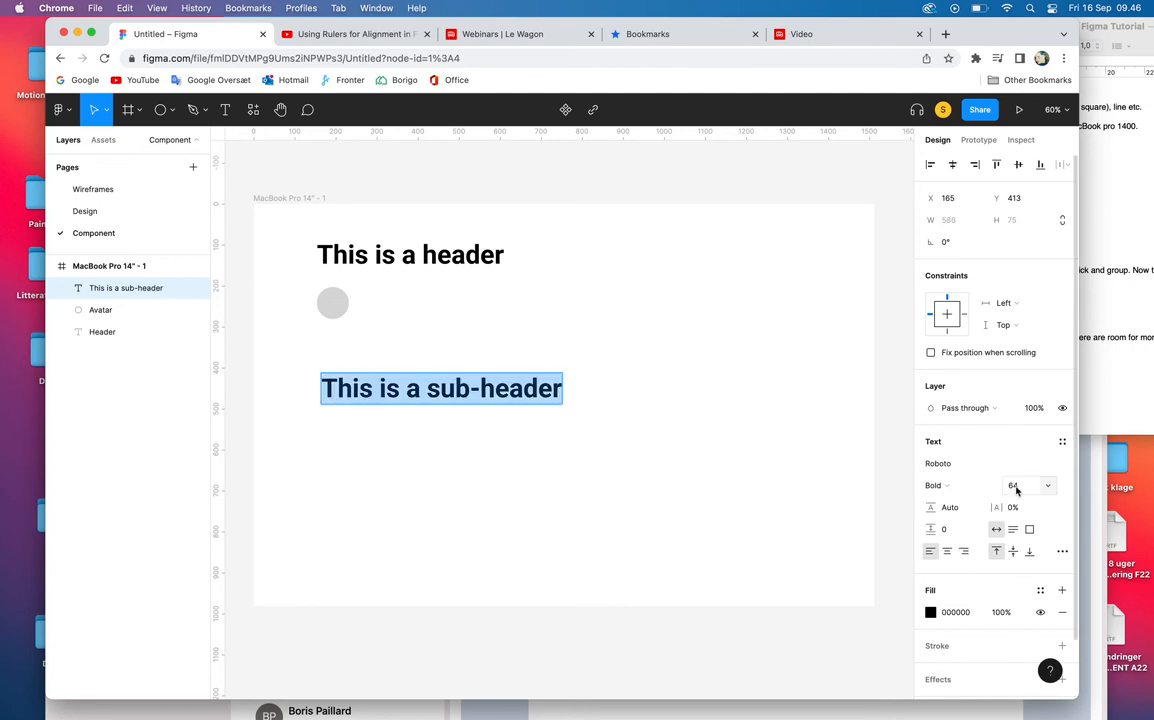
click(1112, 331)
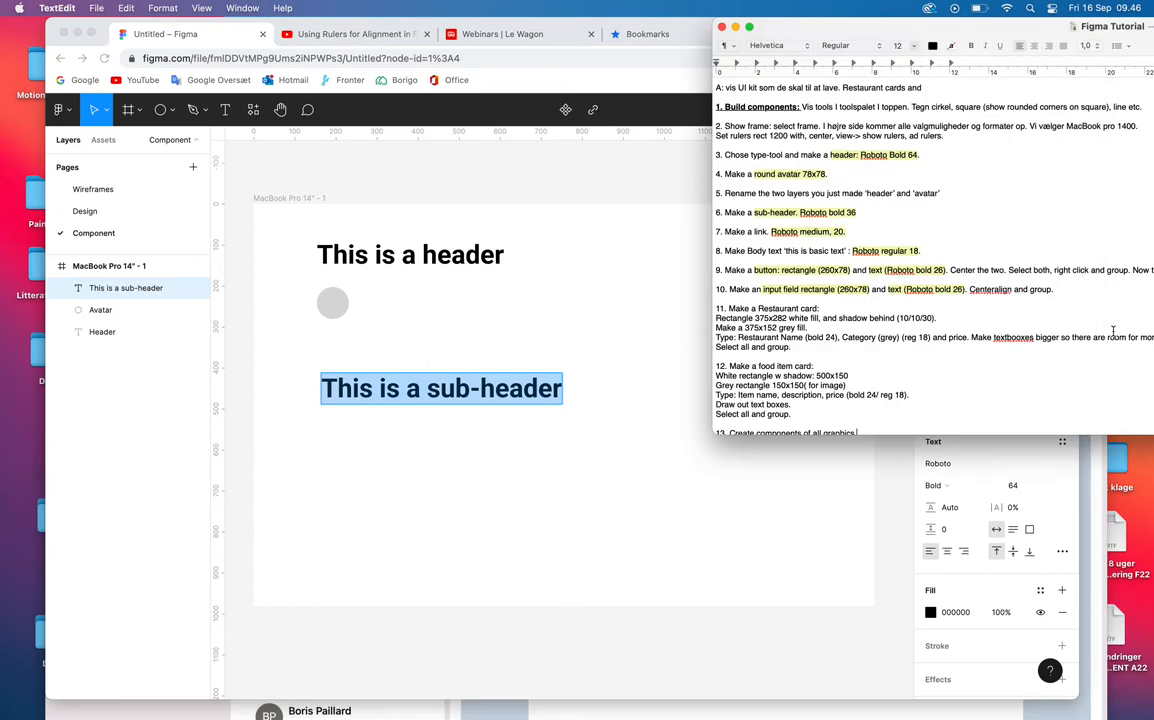
click(998, 454)
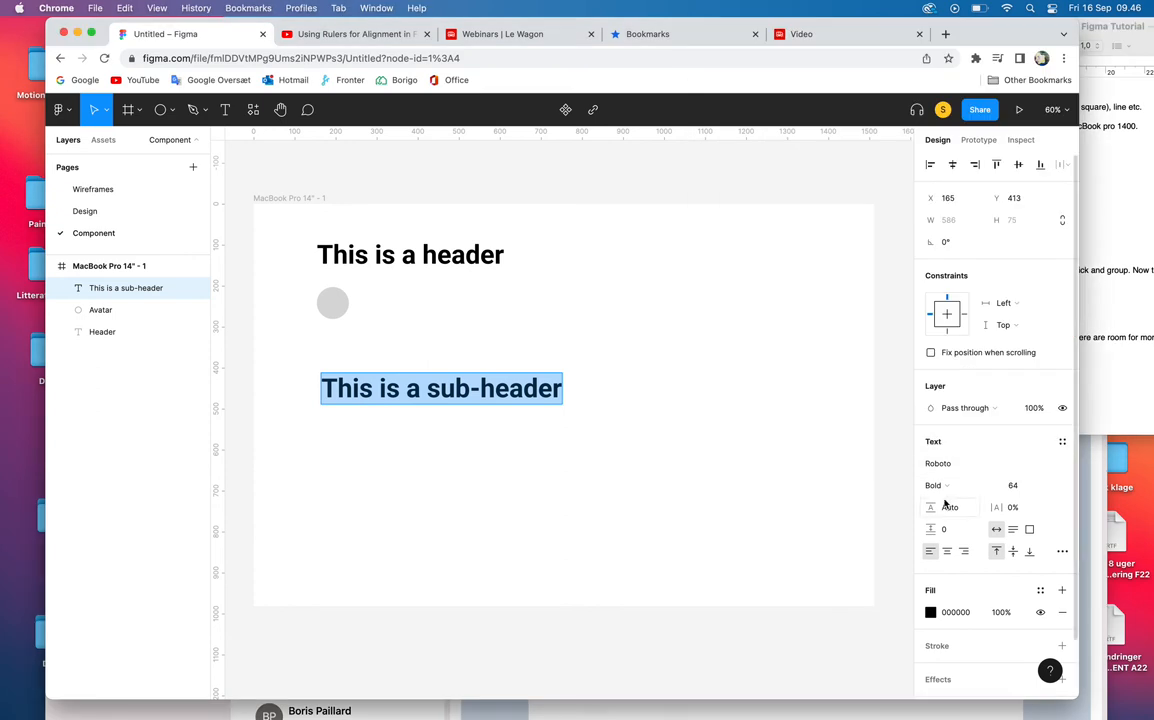
click(1012, 485)
key(Return)
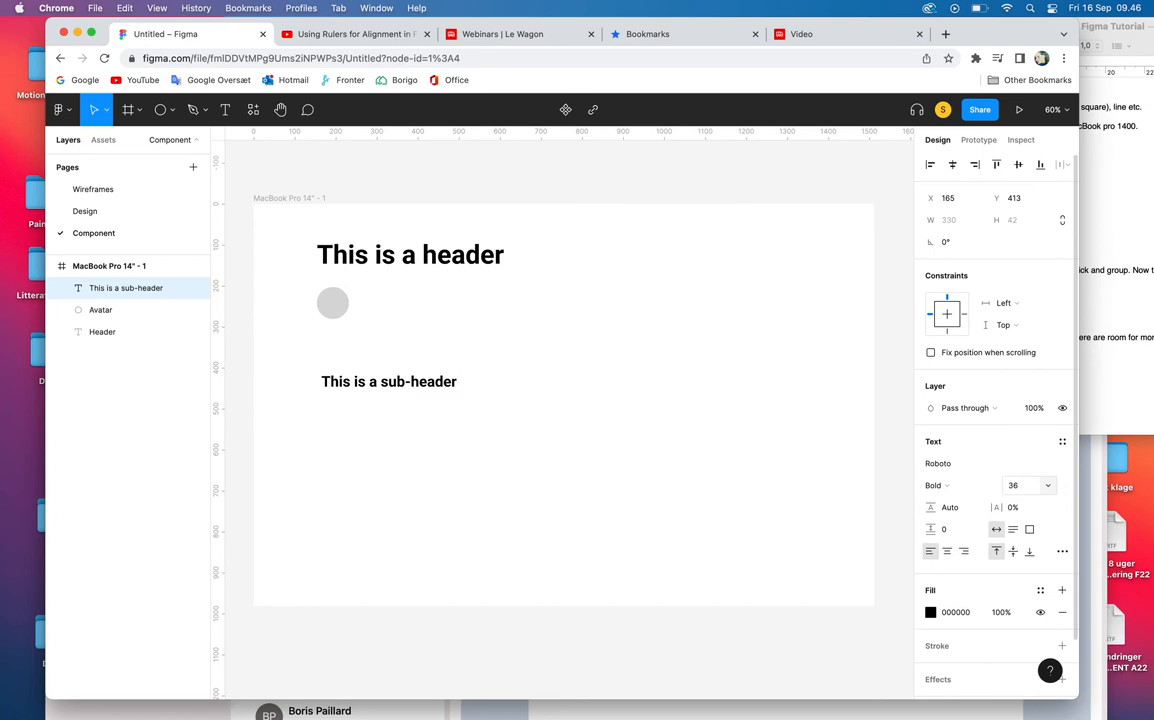
drag(386, 381, 383, 345)
click(530, 450)
Step: Add a text layer reading "This is a link" below the sub-header at about X 165, Y 436
click(225, 110)
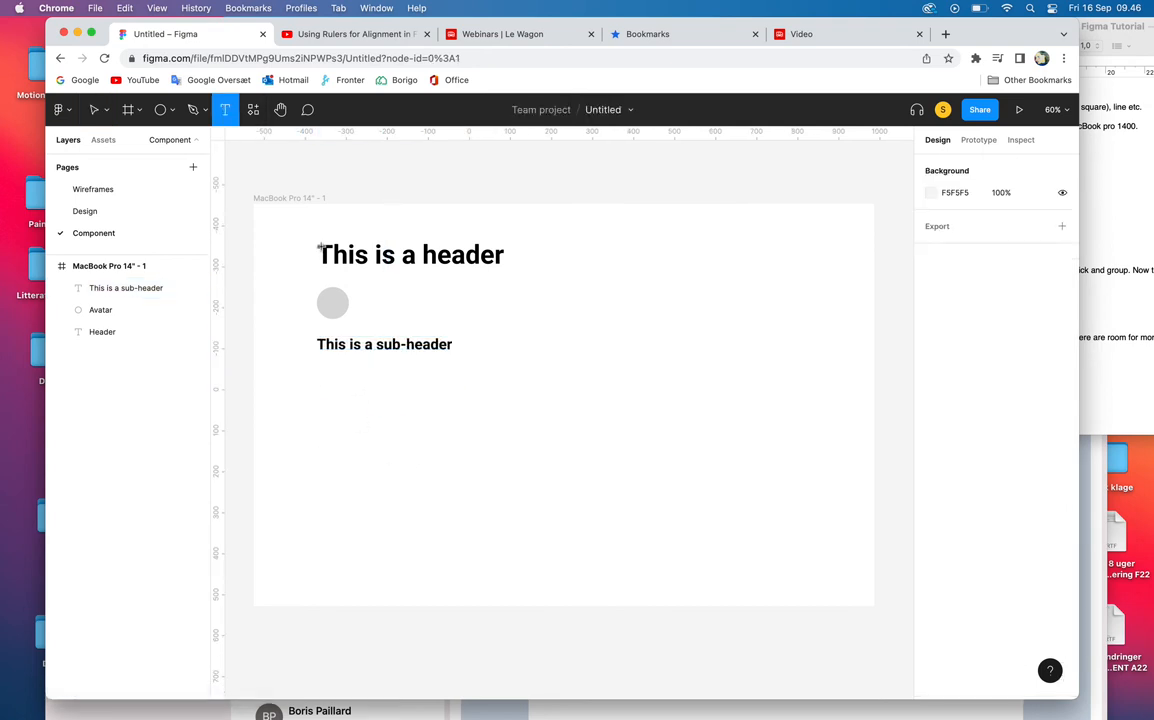
click(321, 382)
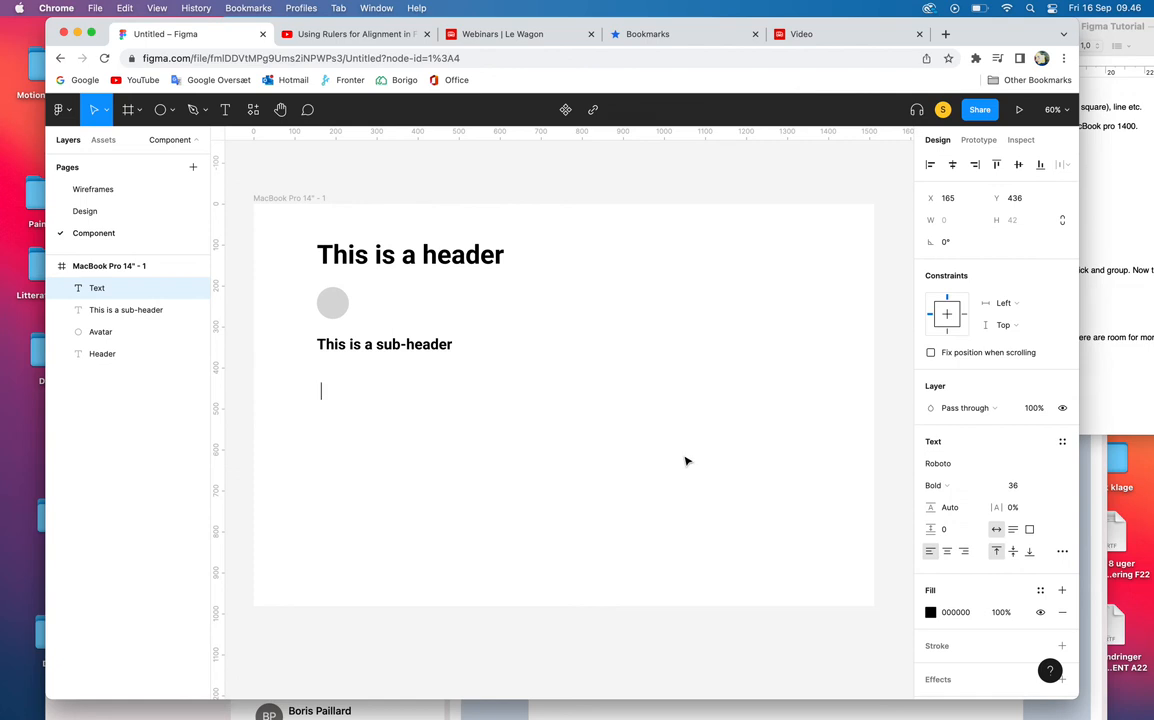
text(This is a link)
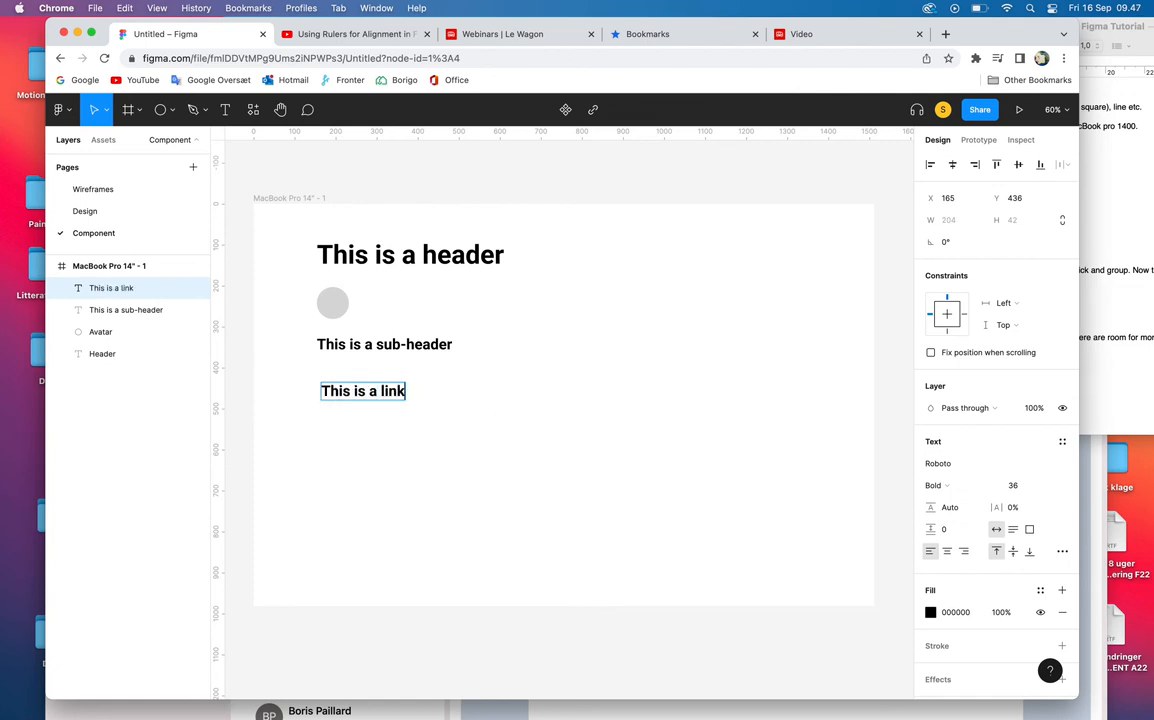
Step: Format the link text as Roboto Medium, size 20
click(962, 488)
click(960, 450)
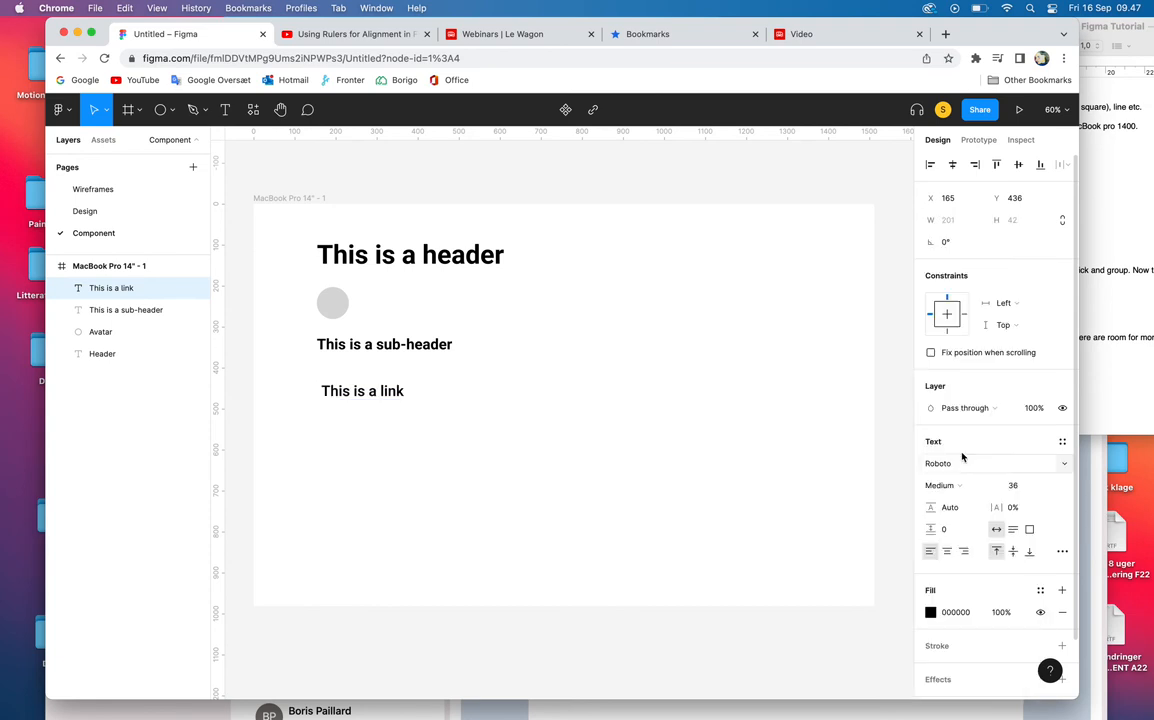
click(1016, 486)
key(Return)
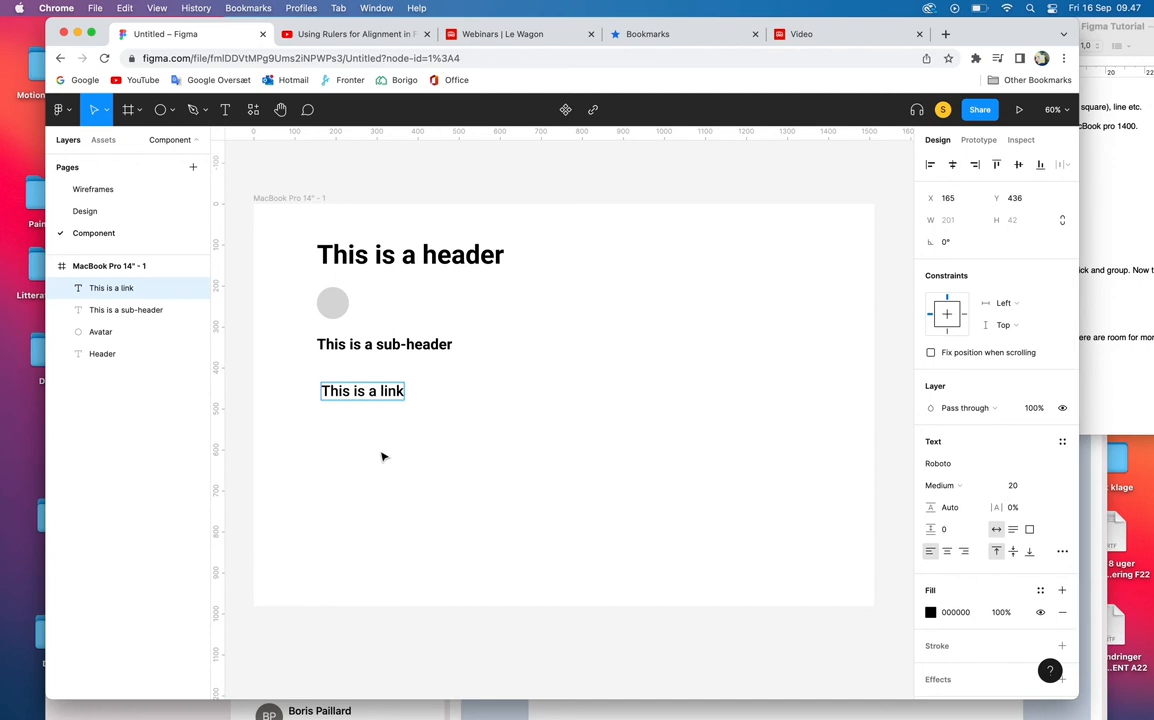
double_click(381, 391)
click(1019, 490)
text(20)
key(Return)
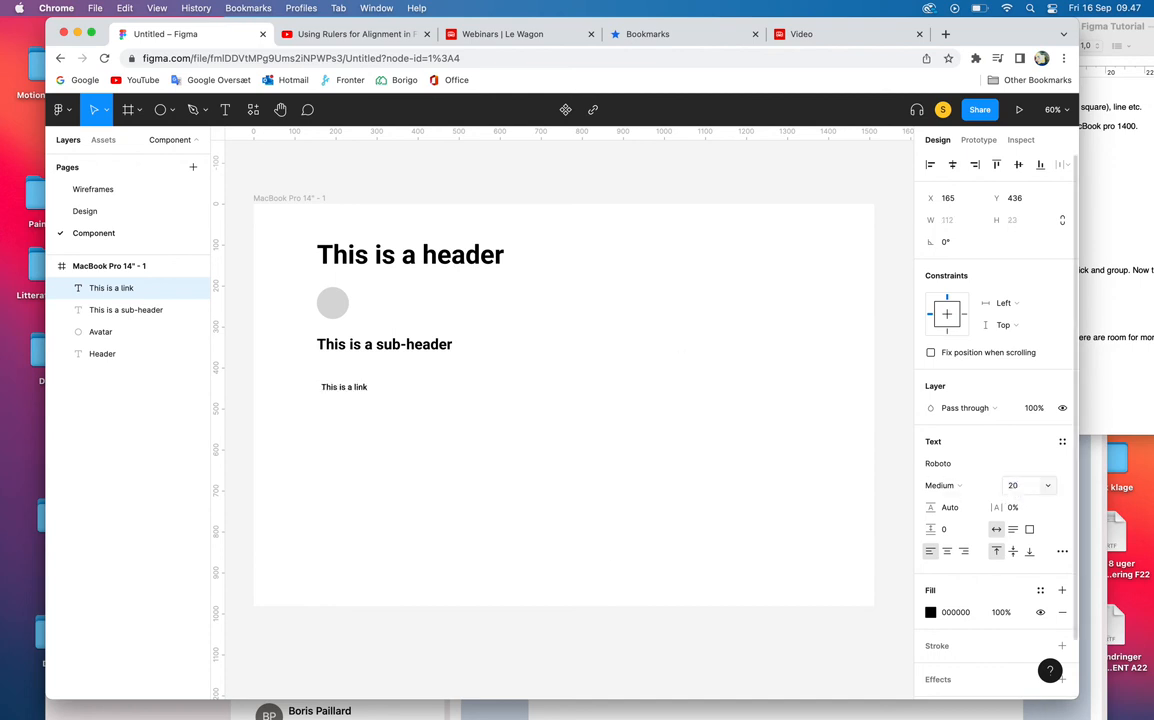
Step: Move the link text to X 154, Y 419, aligned with the sub-header, and rename its layer as Link
drag(350, 388, 353, 381)
double_click(112, 288)
text(Link)
key(Return)
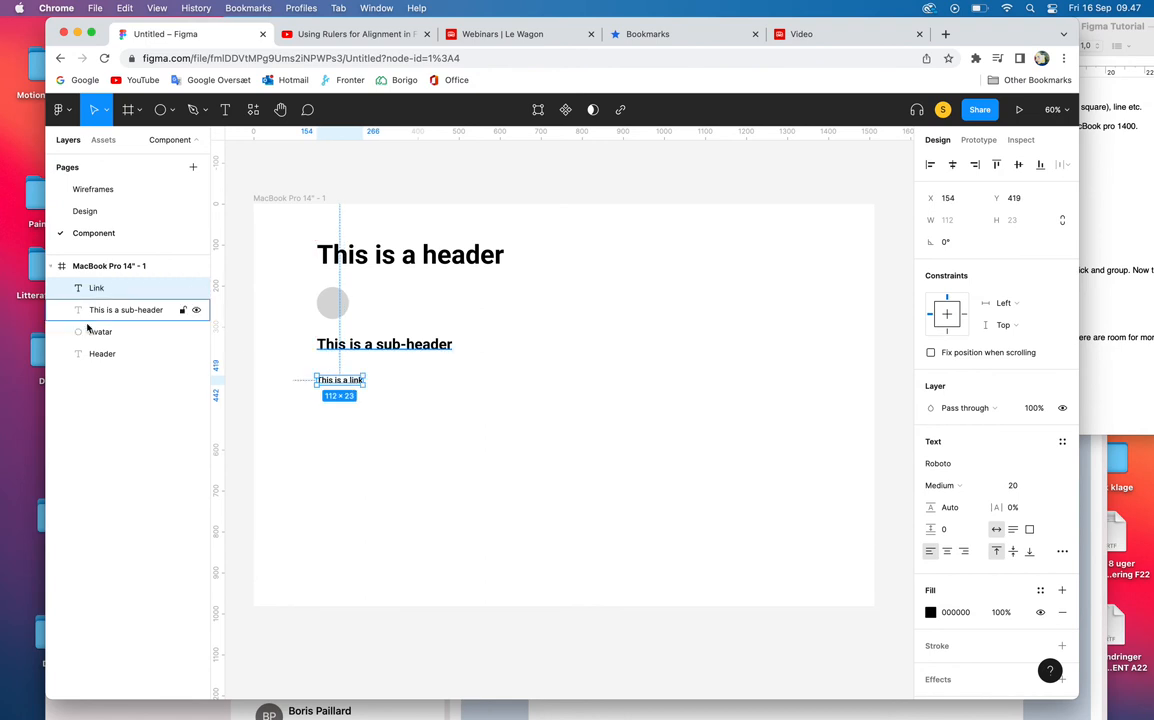
Step: Rename the "This is a sub-header" layer as Sub-header
double_click(125, 311)
click(125, 312)
key(BackSpace)
key(BackSpace)
key(BackSpace)
key(BackSpace)
key(BackSpace)
key(BackSpace)
key(BackSpace)
key(BackSpace)
key(BackSpace)
key(BackSpace)
key(BackSpace)
text(S)
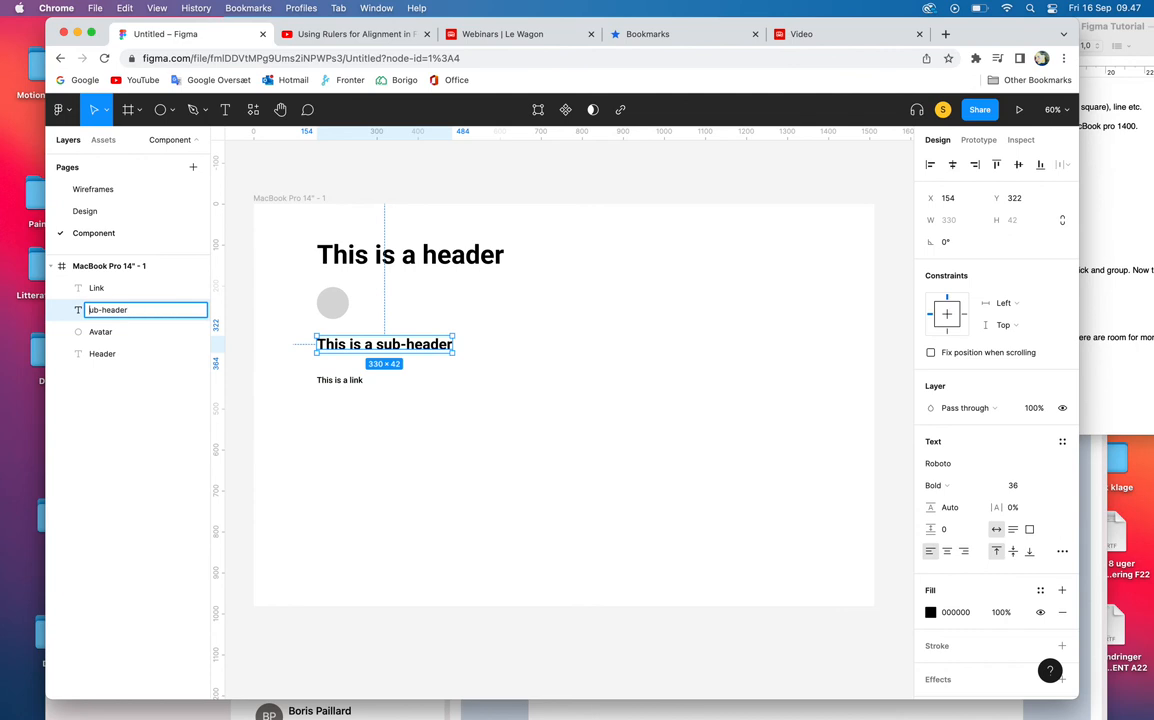
click(559, 442)
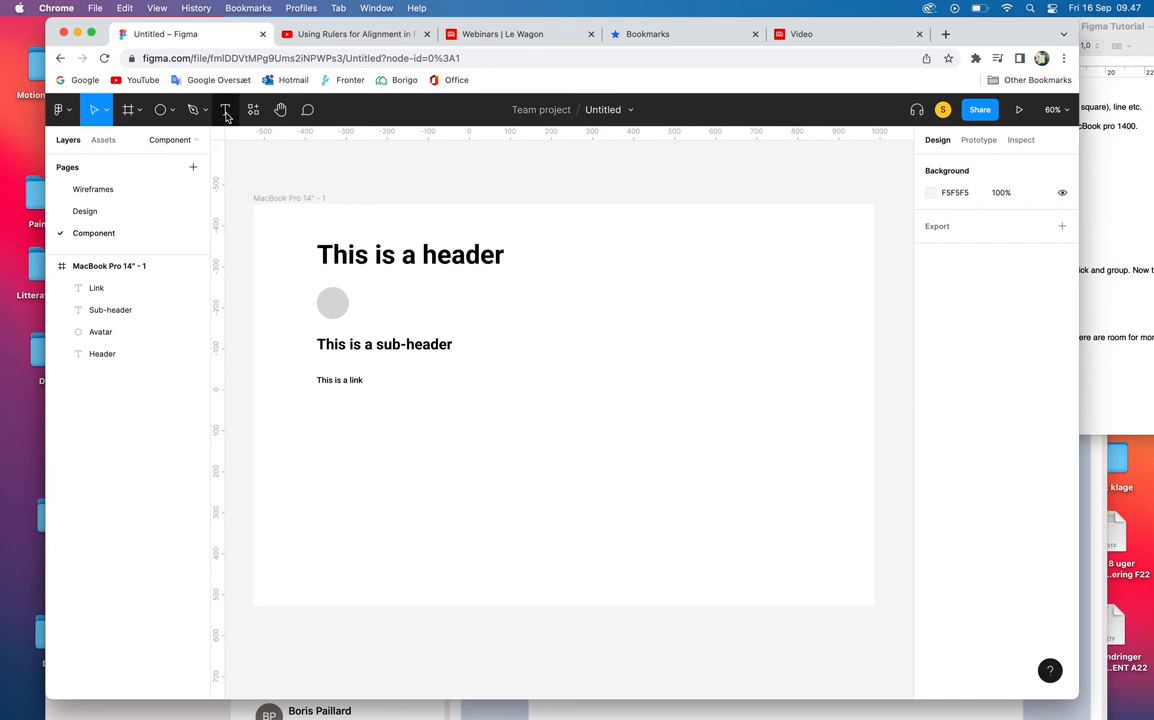
Step: Add a text layer reading "This is a regular text" below the link at about X 159, Y 558
click(226, 112)
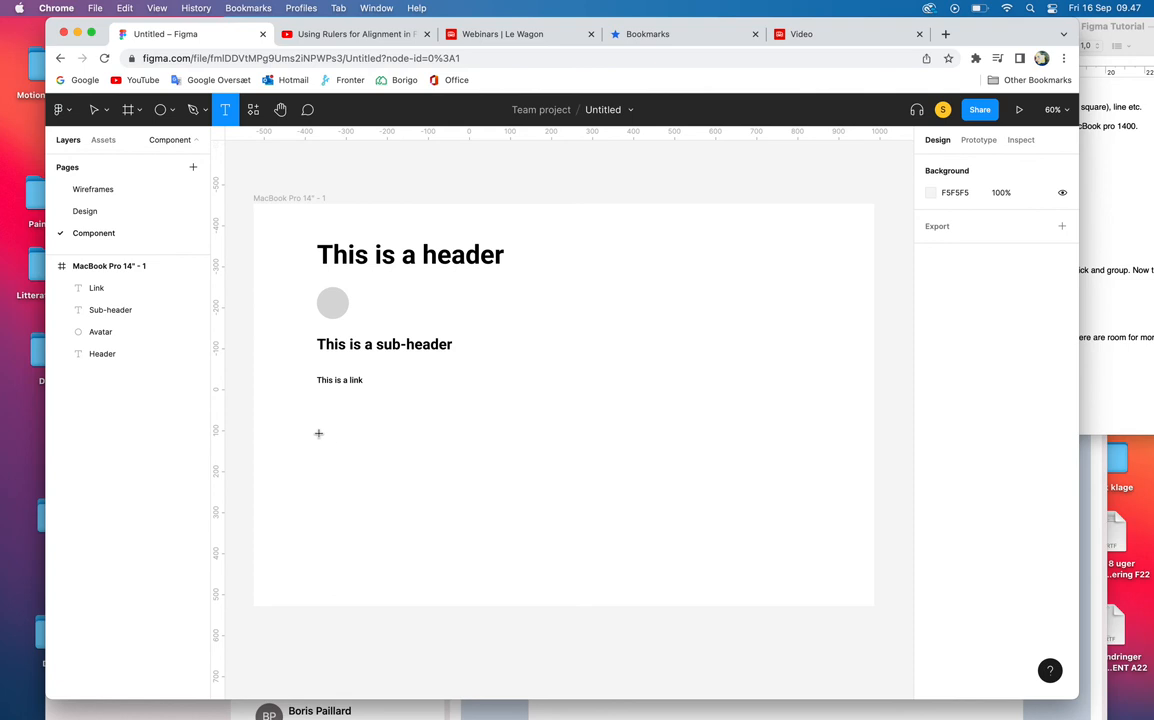
click(318, 433)
text(T)
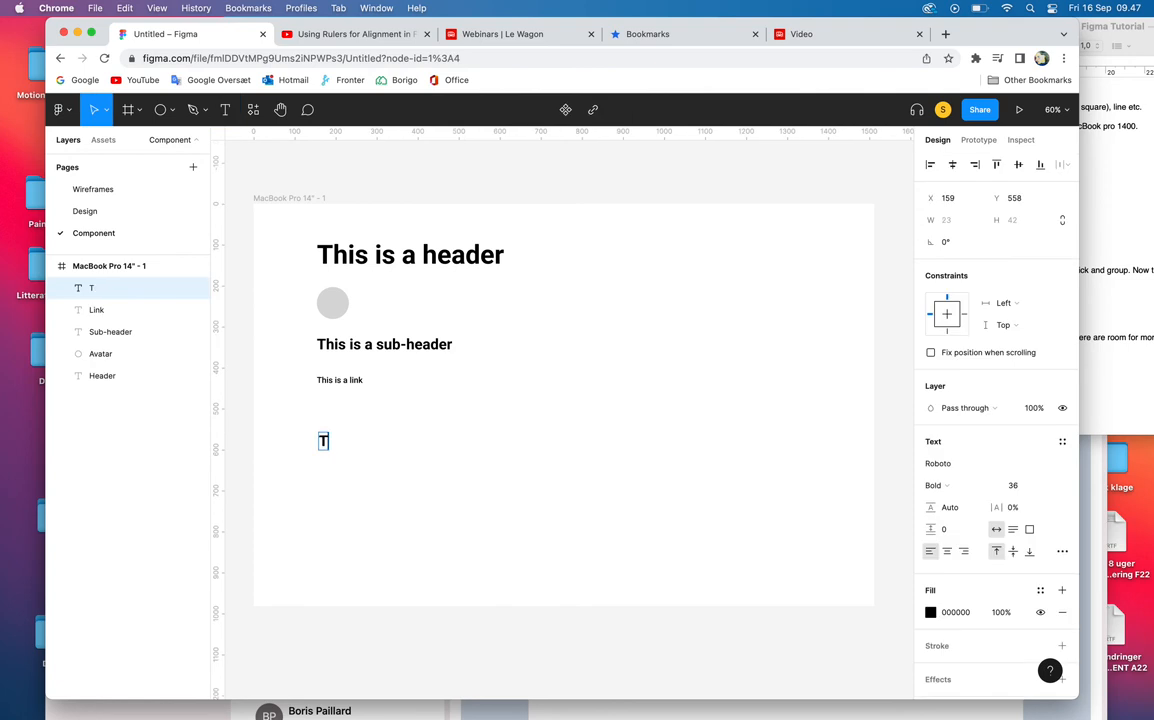
text(his is are)
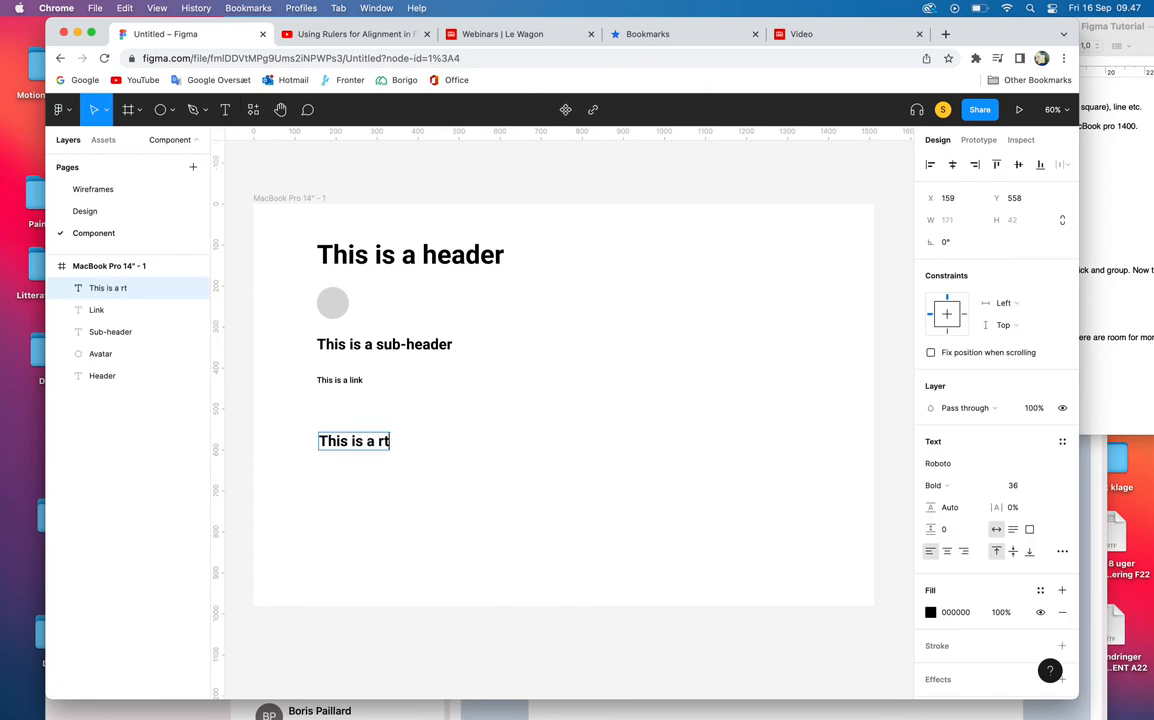
key(BackSpace)
key(BackSpace)
text(regular text)
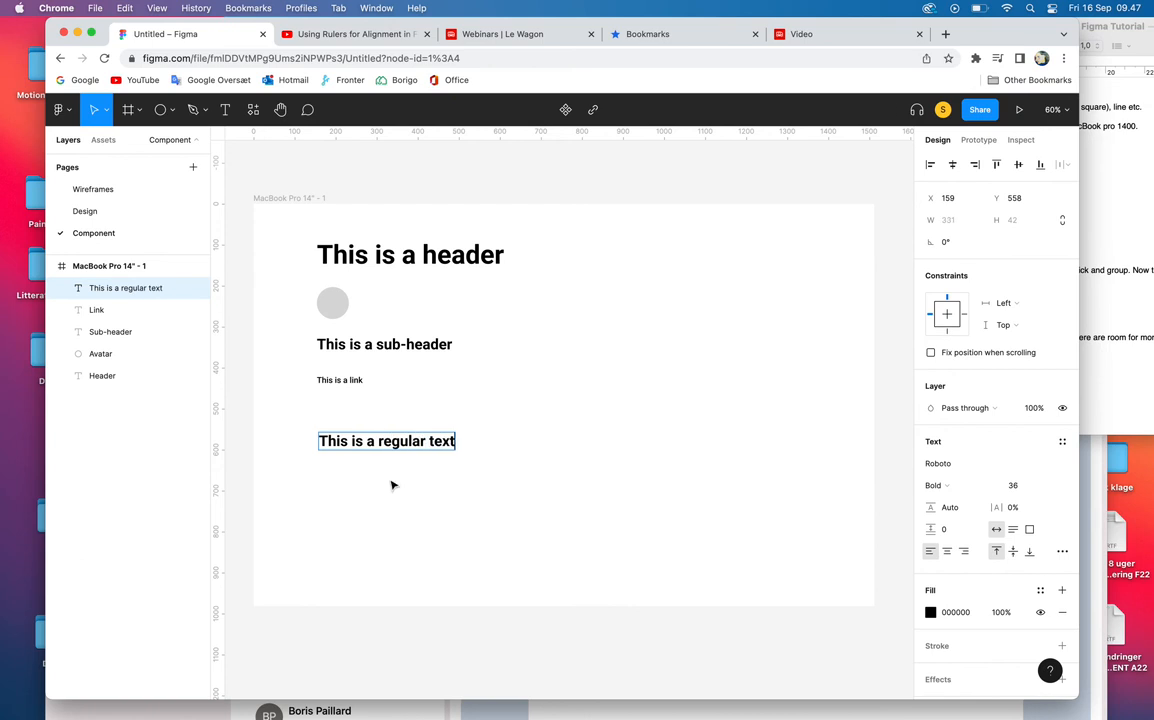
Step: Extend the new text by copying its phrase to read "This is a regular text, this is a regular text, this is a regular text"
key(super+a)
key(super+c)
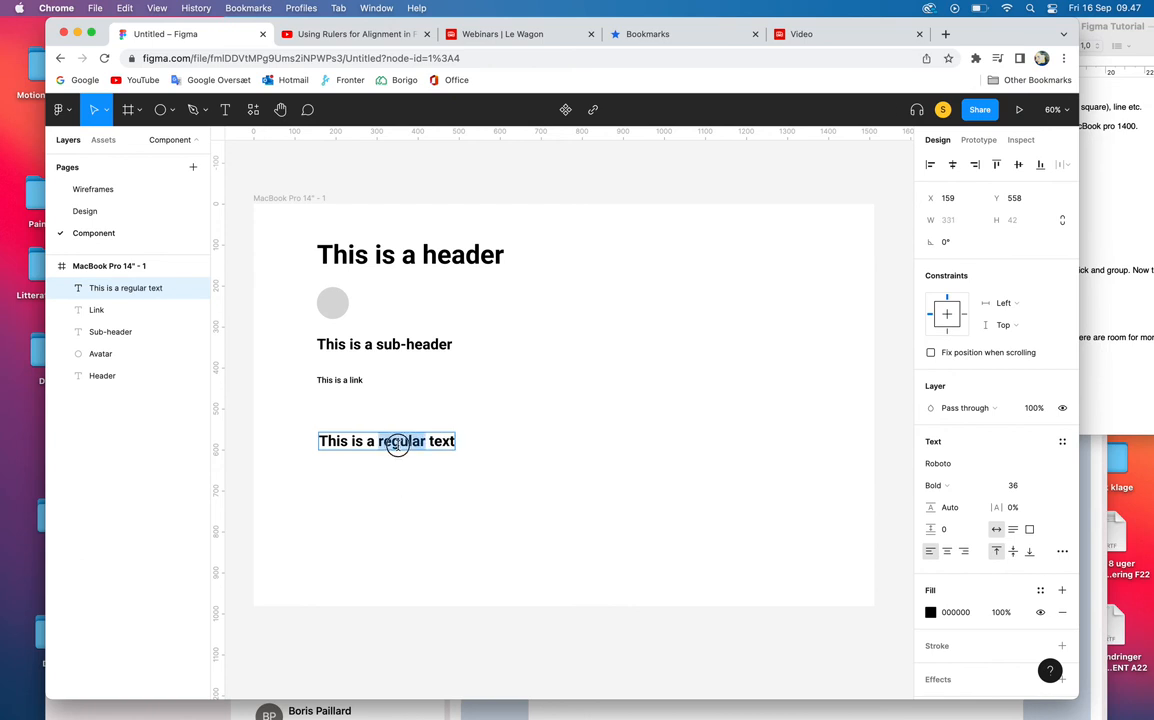
click(455, 443)
text(,)
key(super+v)
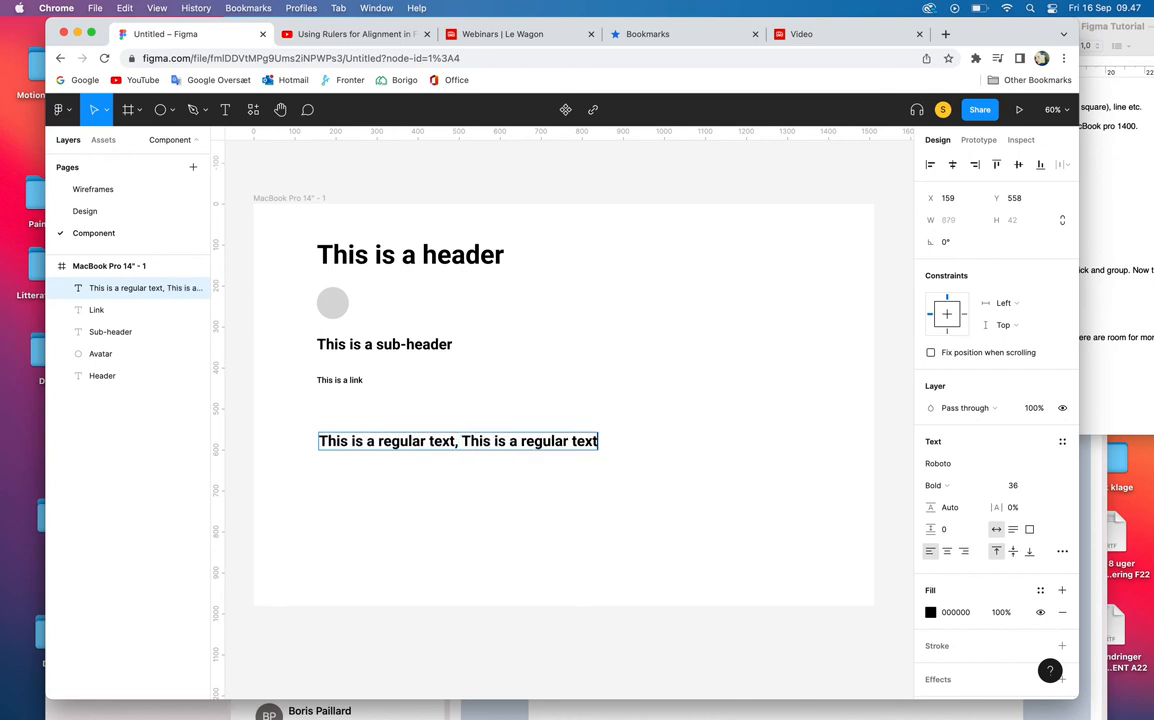
key(super+v)
click(464, 441)
key(BackSpace)
text(t)
click(607, 441)
key(BackSpace)
text(t)
key(BackSpace)
text(t)
Step: Format the whole repeated text as Roboto Regular, size 18
key(super+a)
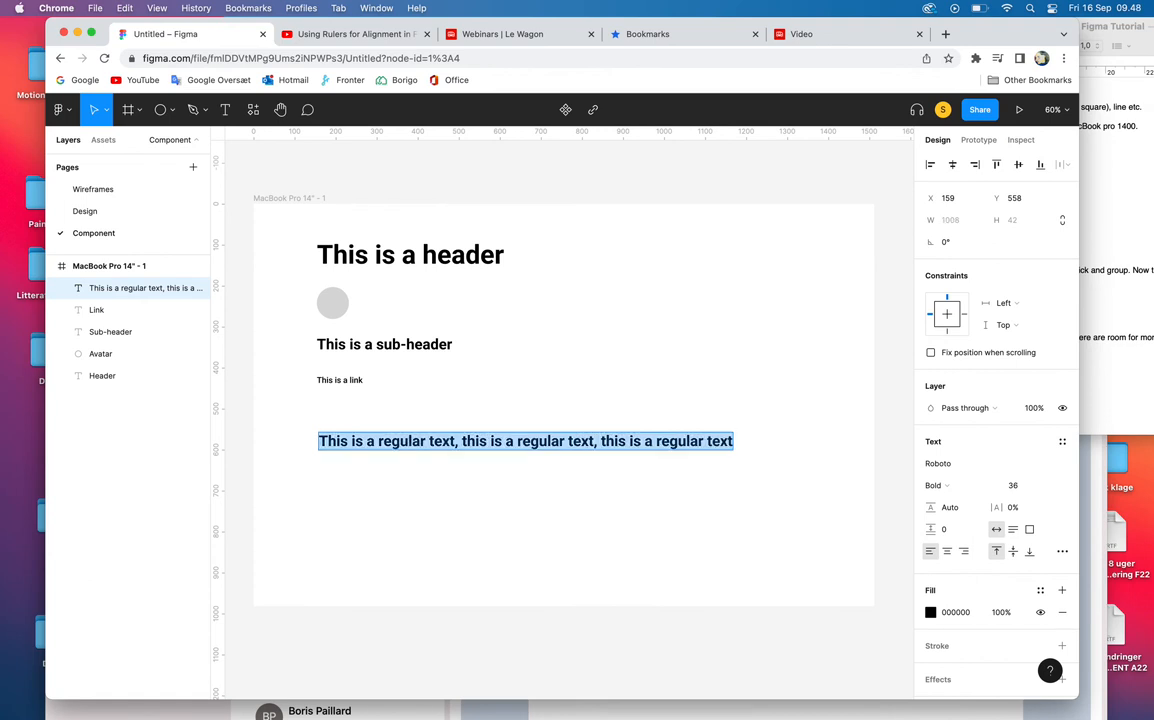
click(997, 486)
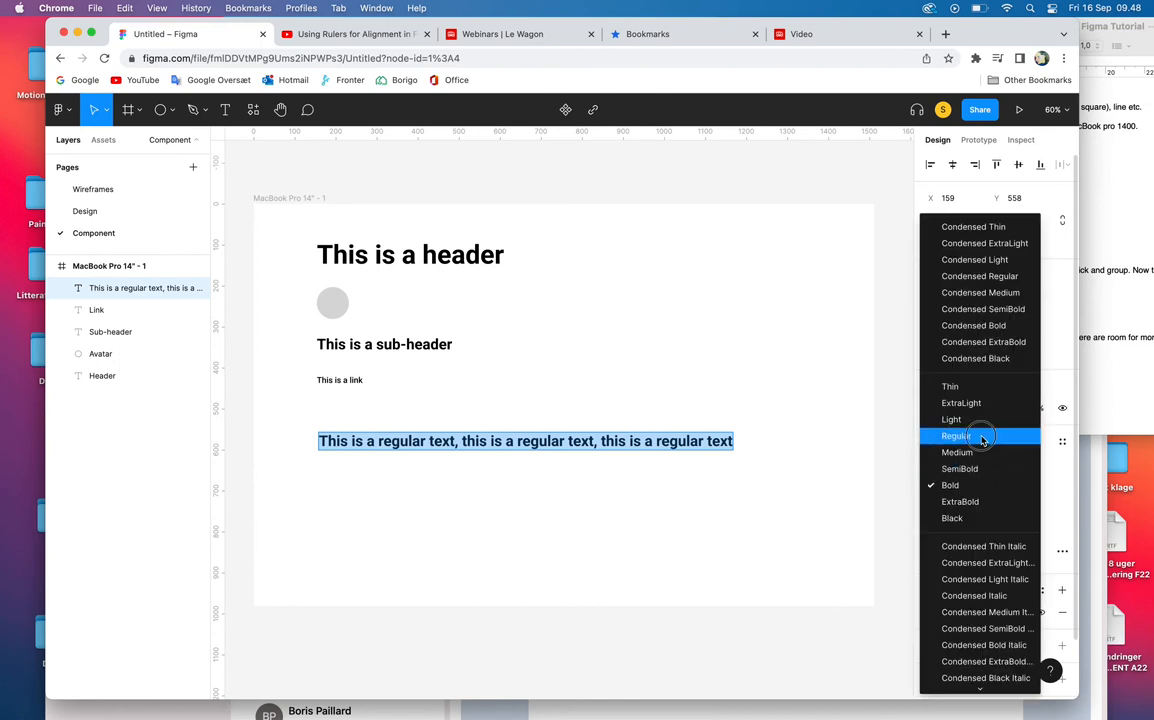
click(990, 438)
click(1012, 485)
text(18)
key(Return)
Step: Fit the regular text into a 312 × 76 box at X 154, Y 497 below the link and rename its layer as Body text
drag(516, 443, 425, 437)
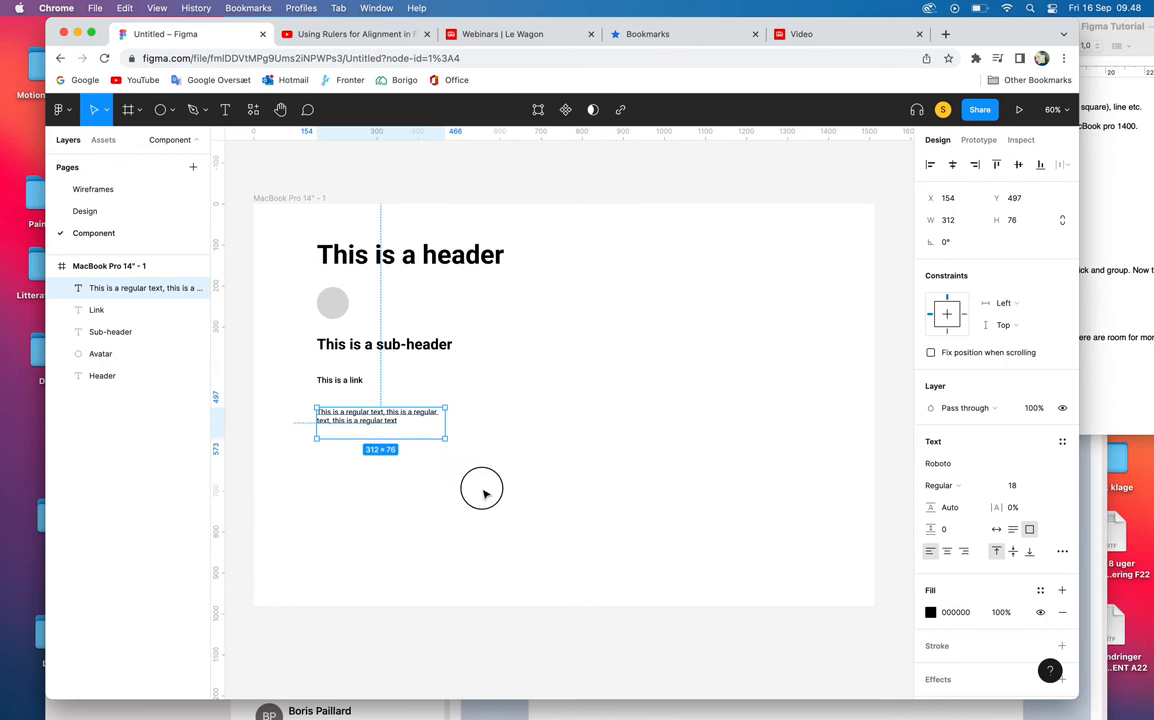
click(482, 490)
click(371, 425)
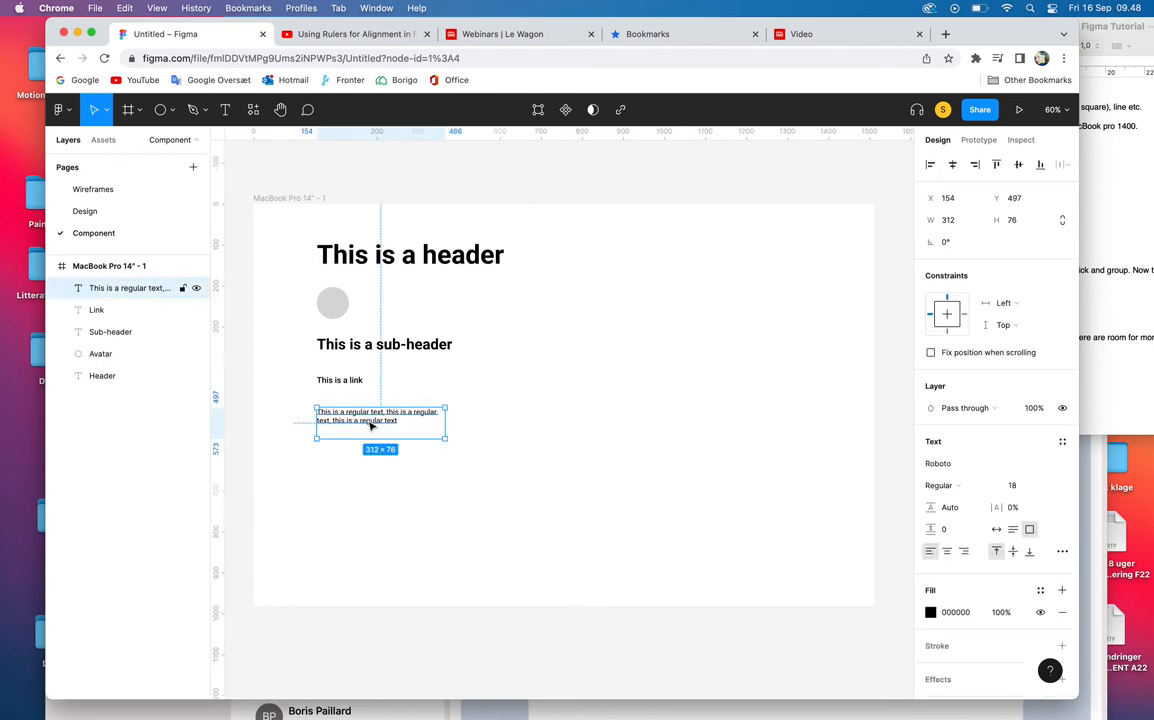
double_click(99, 288)
text(Body text)
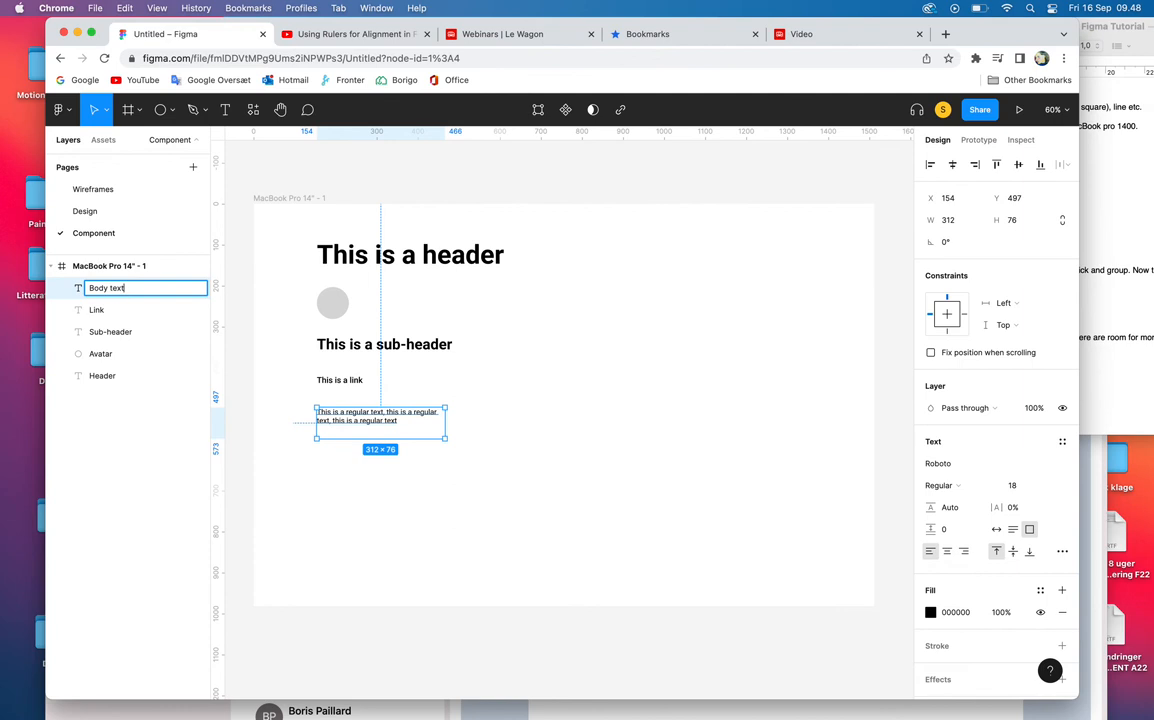
key(Return)
click(460, 468)
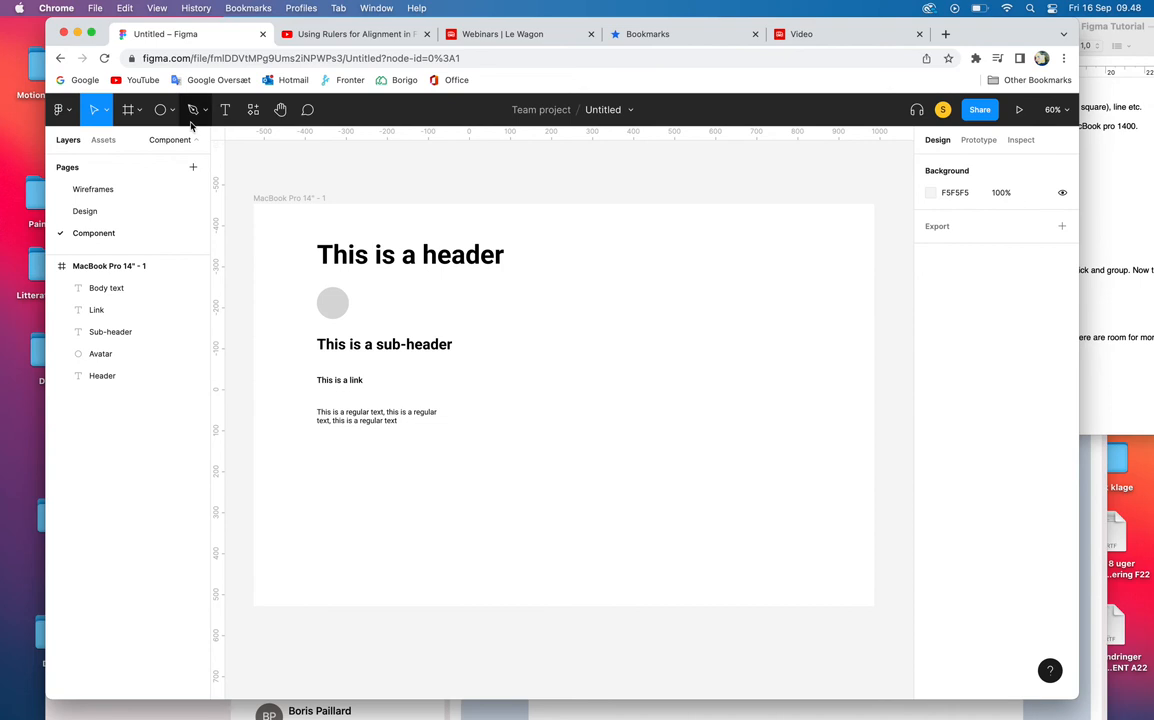
Step: Draw a rectangle about 389 × 133 below the body text at about X 159, Y 620
click(170, 110)
click(160, 143)
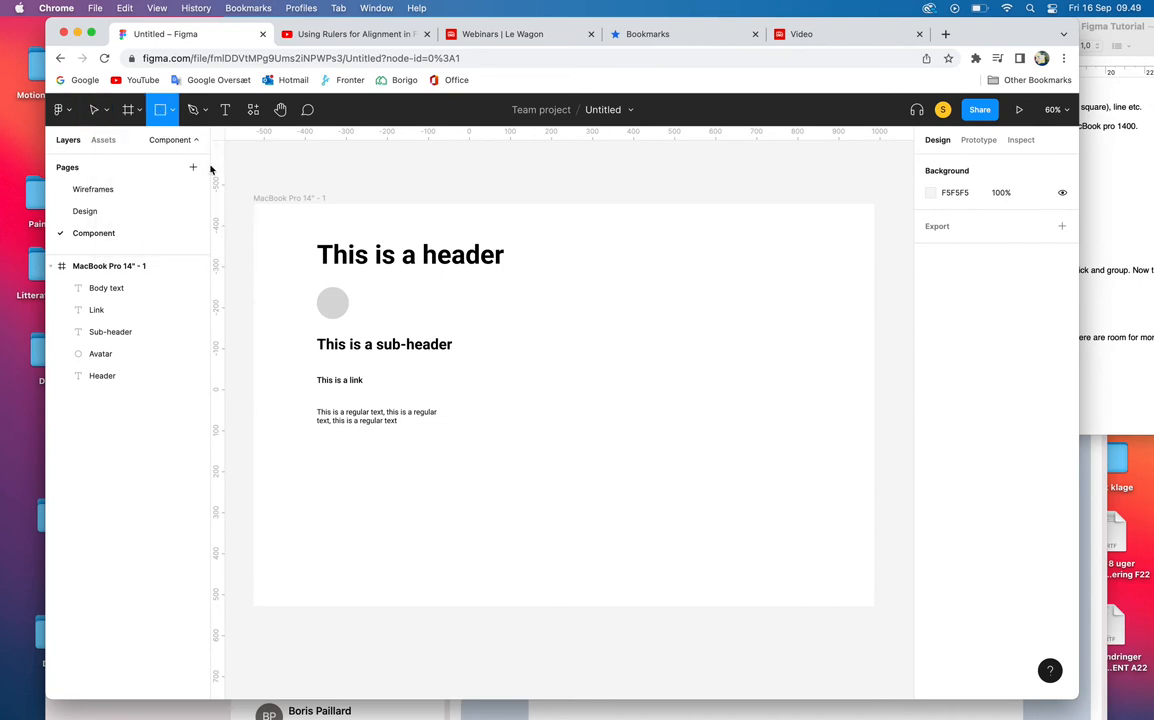
click(319, 459)
drag(476, 511, 480, 512)
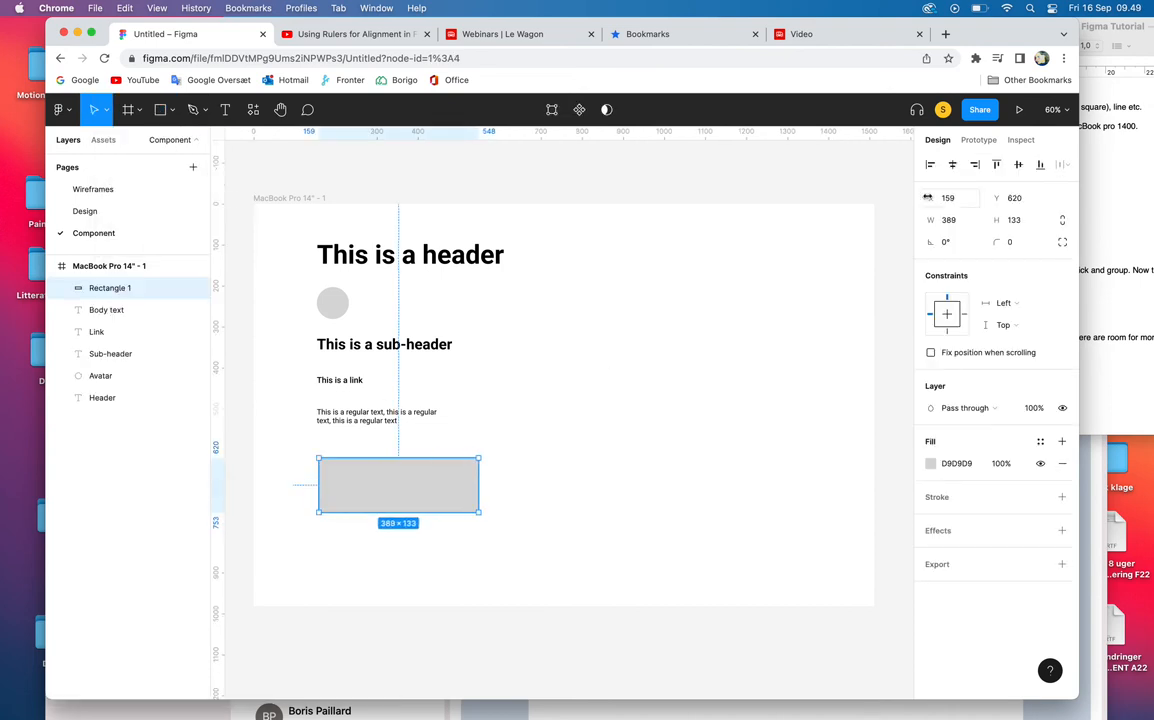
Step: Resize the rectangle to 260 × 78 and move it to X 154, Y 587, left-aligned with the texts above
click(950, 222)
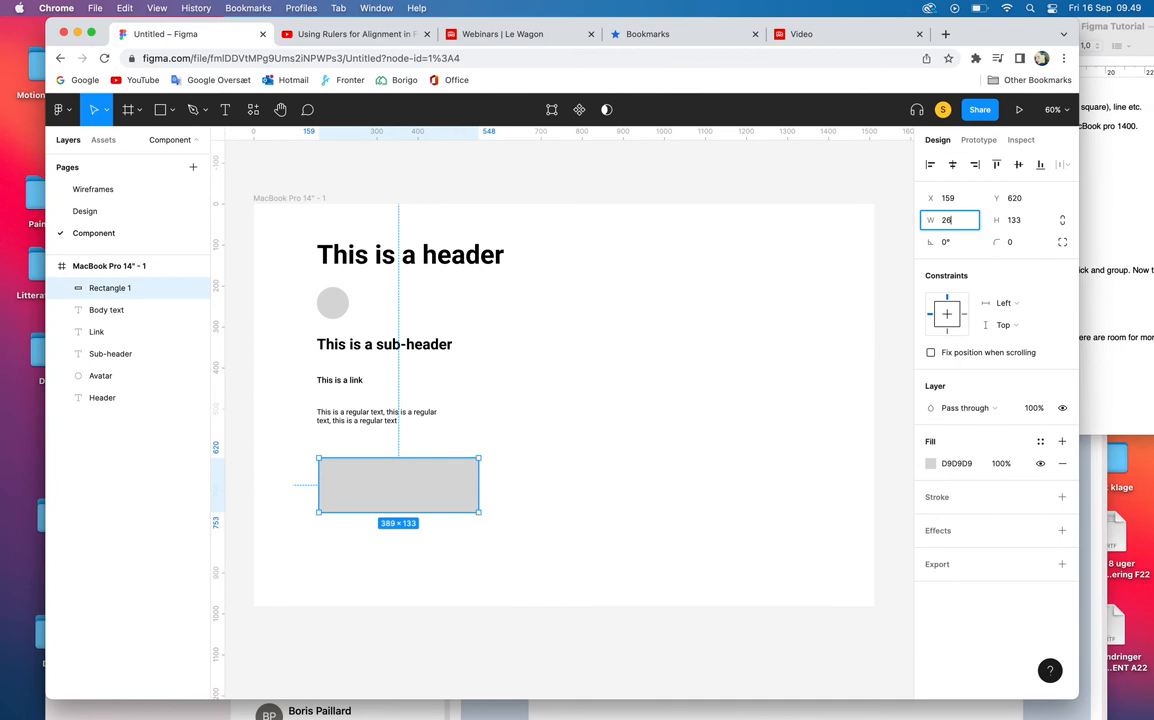
click(1015, 221)
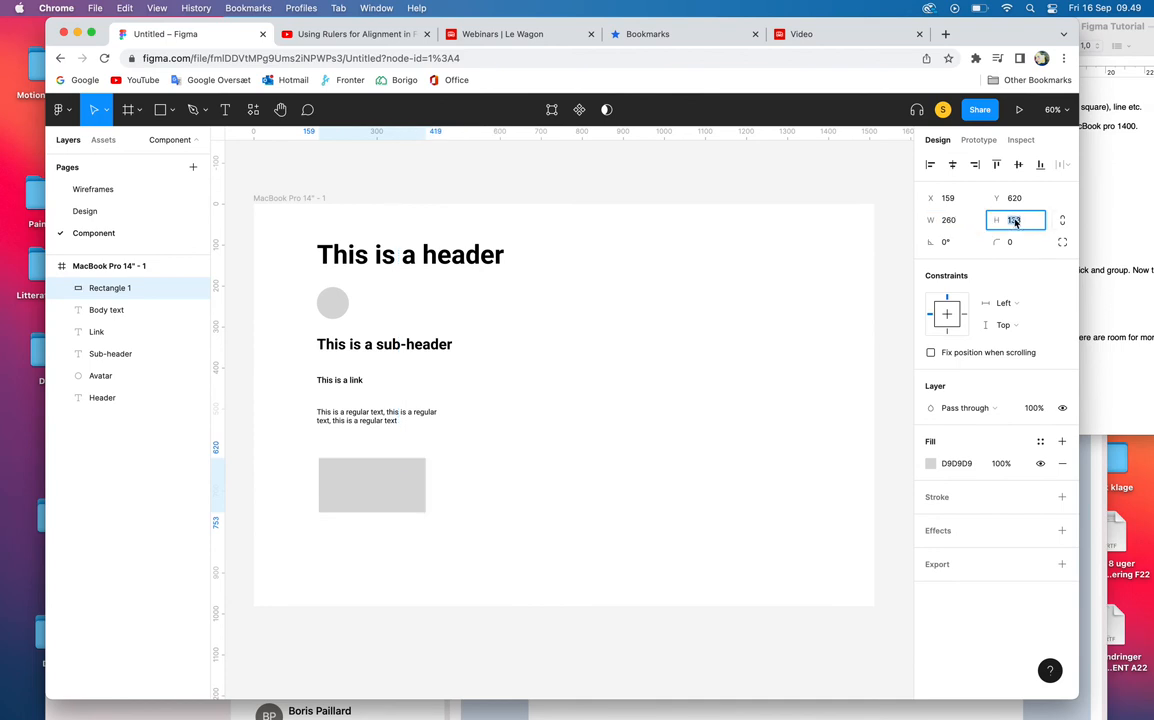
text(78)
key(Return)
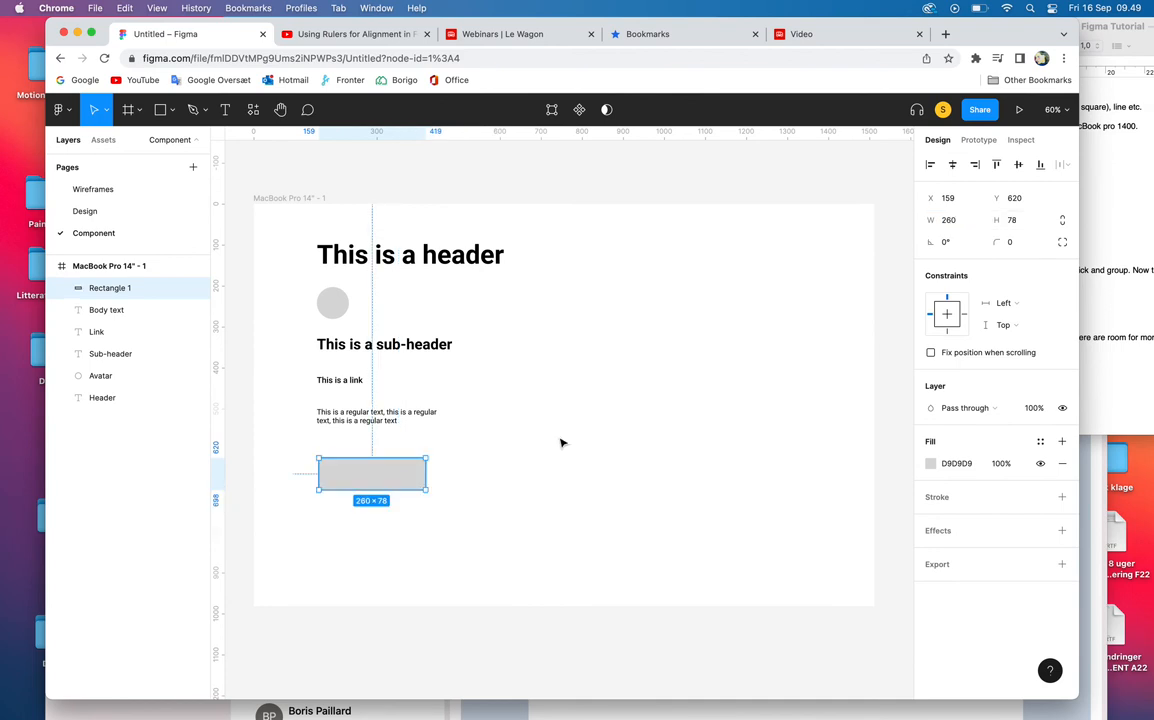
drag(399, 471, 393, 462)
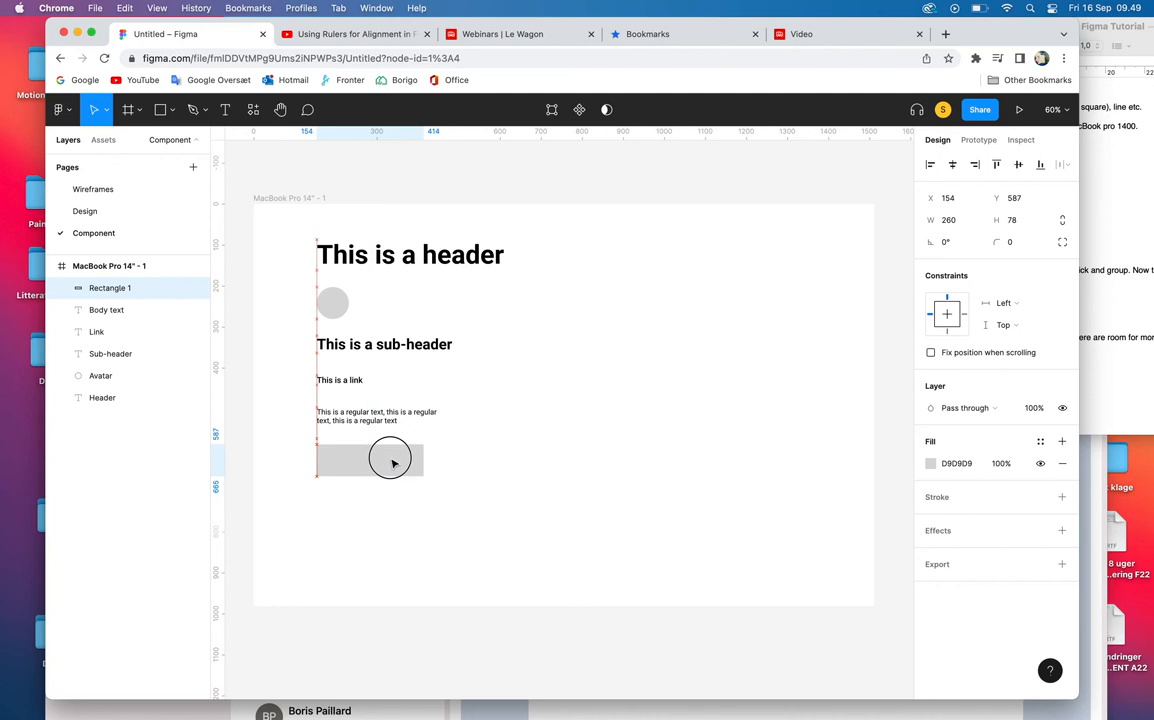
click(465, 514)
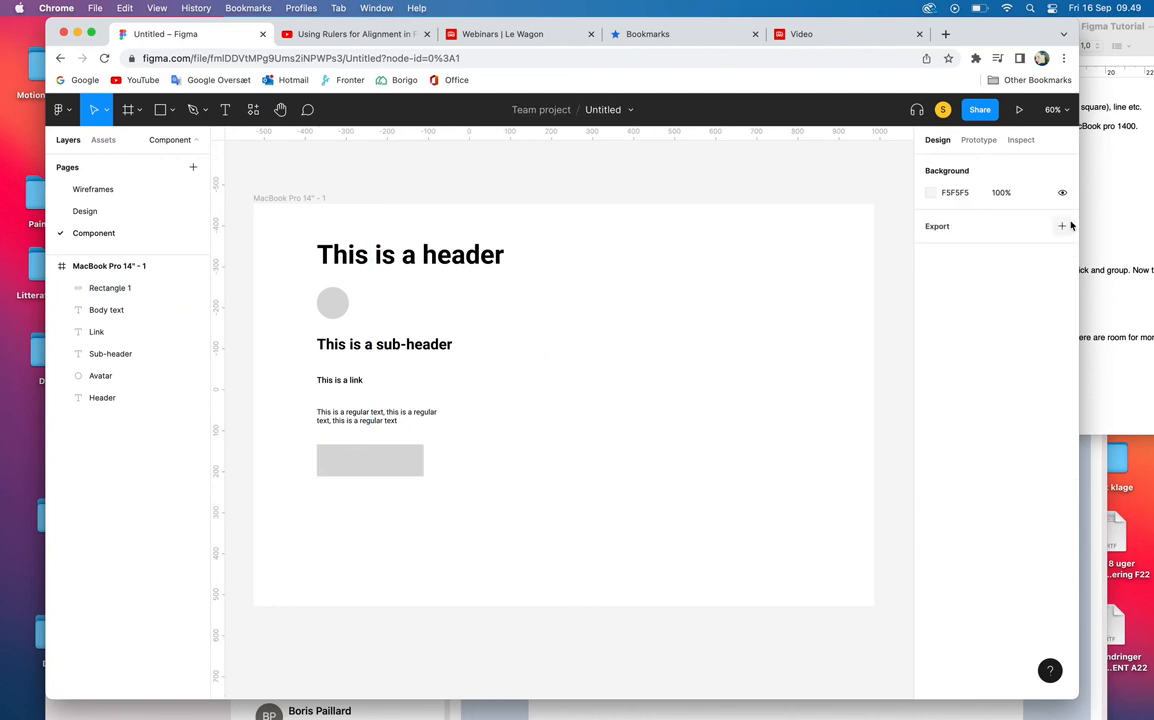
Step: Check the component notes, and add the text "Action" to the right of the grey rectangle at X 677, Y 630
click(1112, 214)
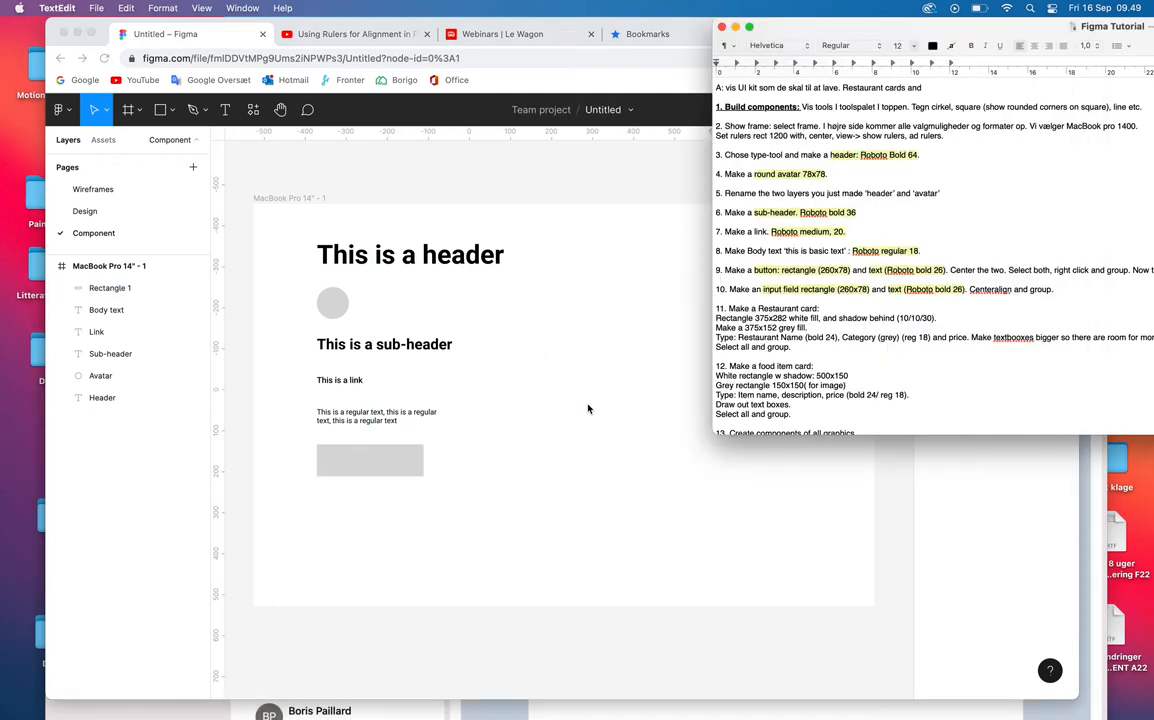
click(588, 408)
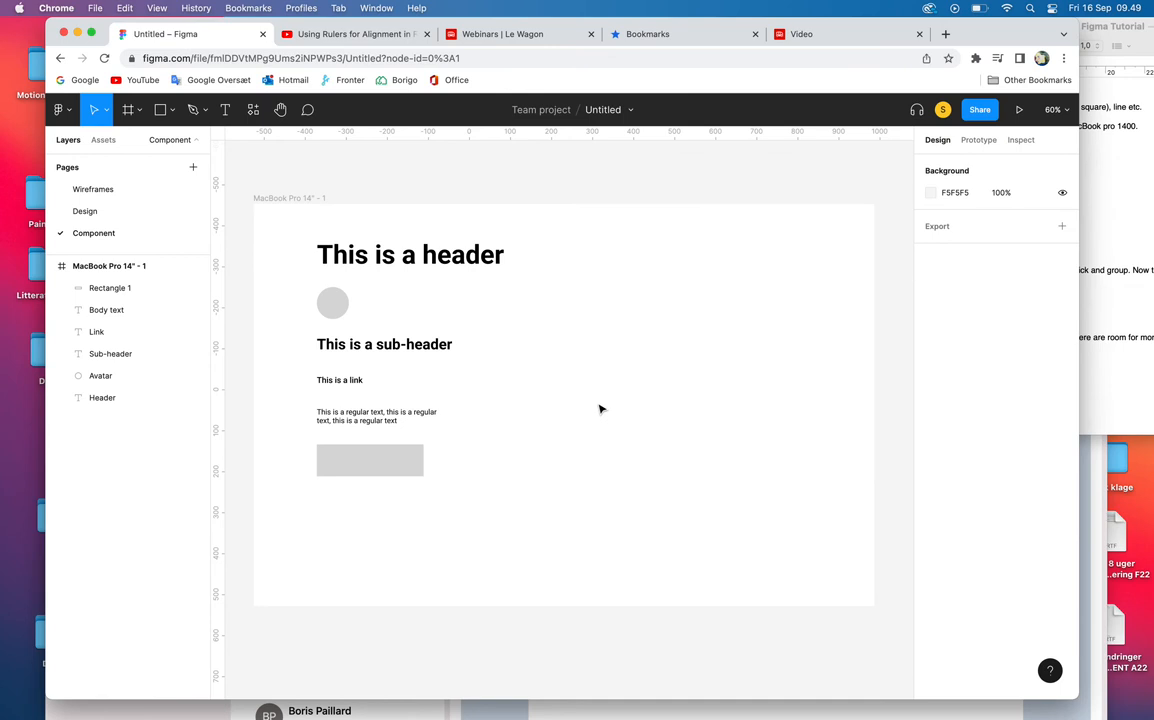
click(224, 109)
click(531, 462)
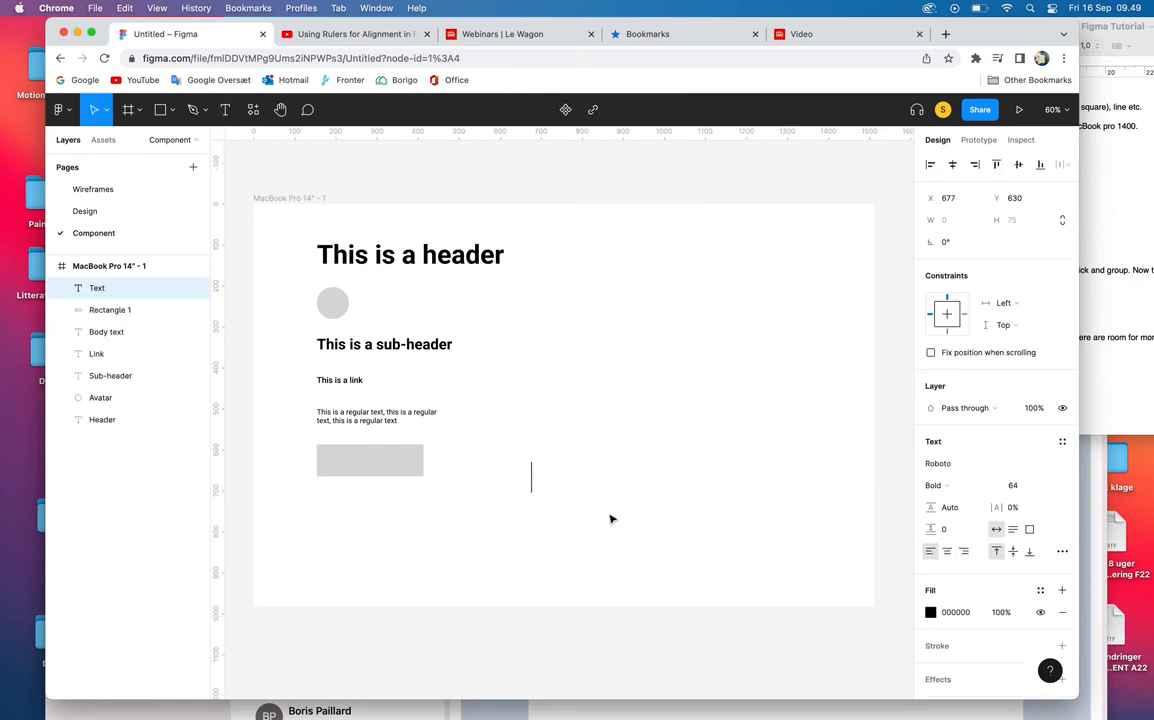
text(Action)
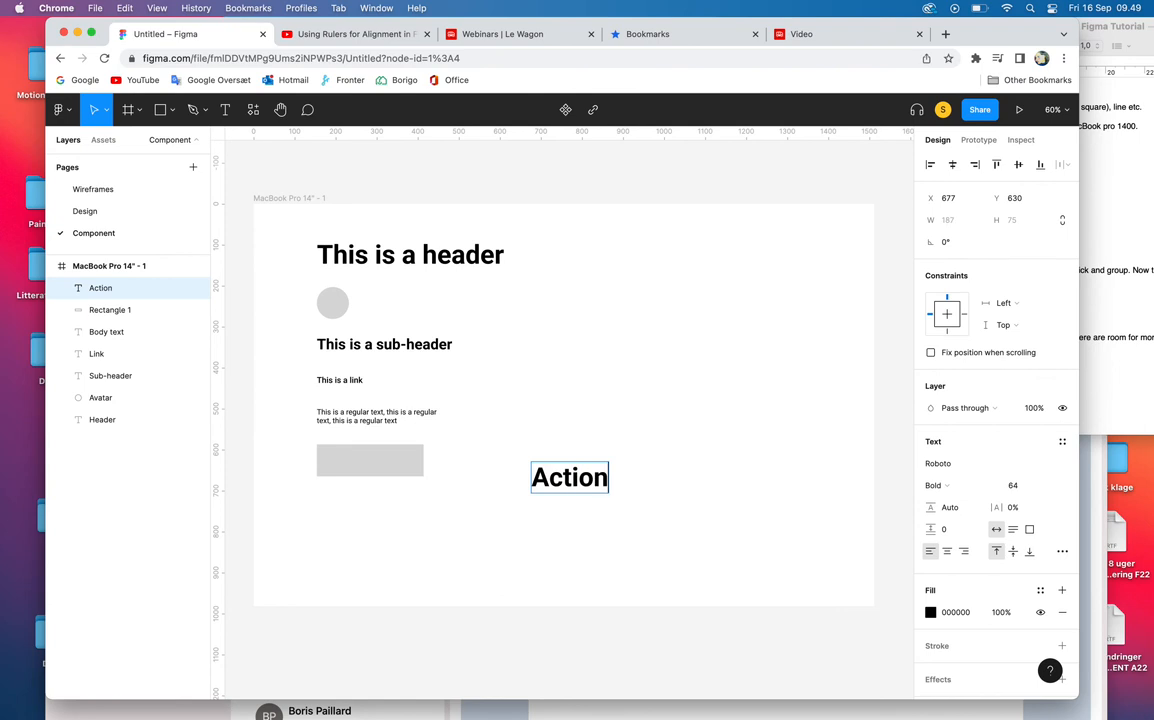
Step: Set the whole Action text to size 26
key(super+a)
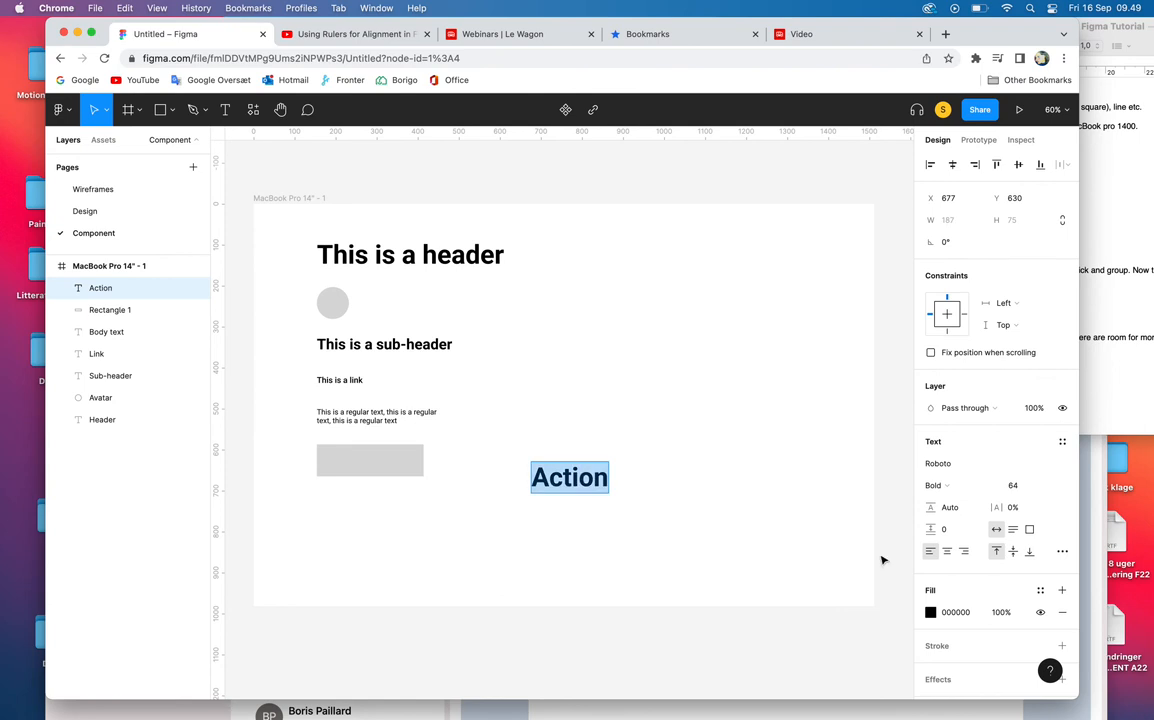
click(1019, 488)
text(26)
key(Return)
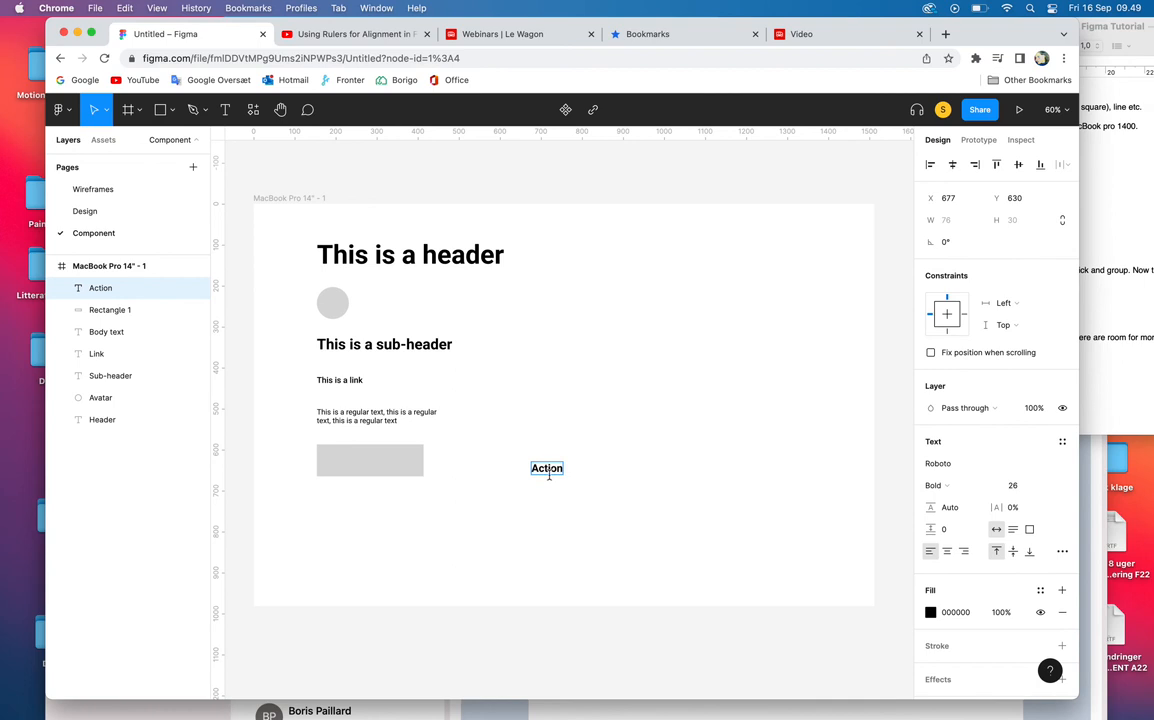
Step: Centre the Action text on the grey rectangle below the body text, at X 246, Y 611
key(Escape)
drag(546, 468, 329, 461)
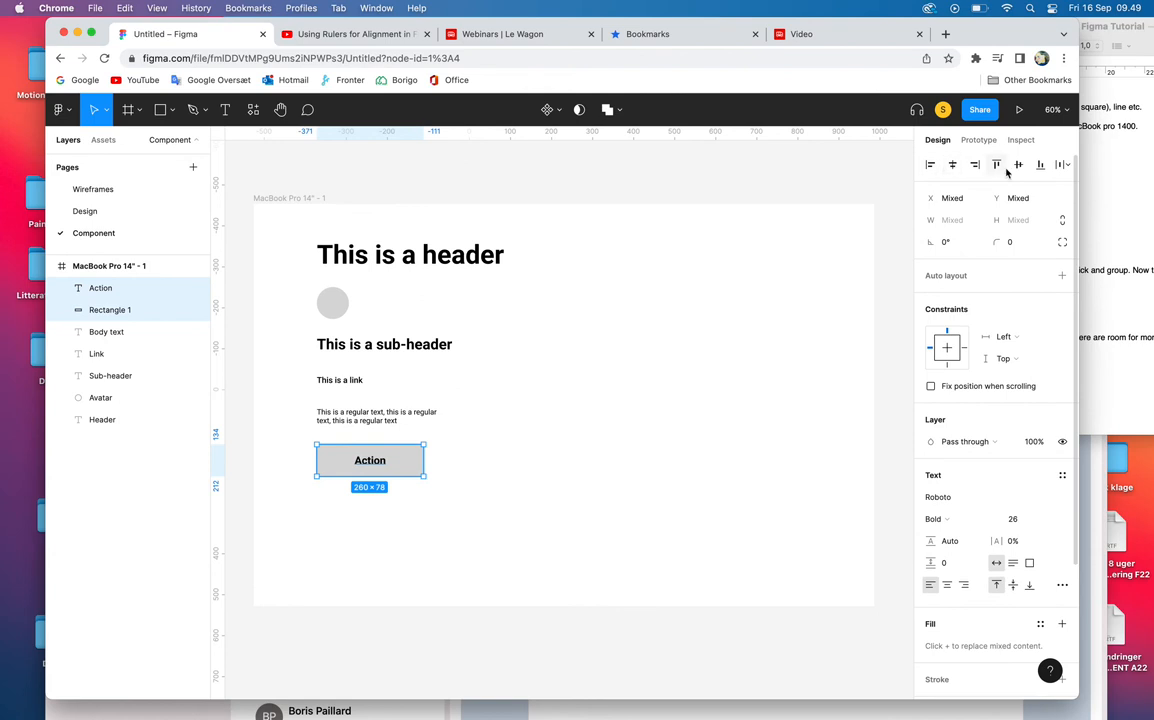
click(510, 533)
drag(484, 503, 308, 447)
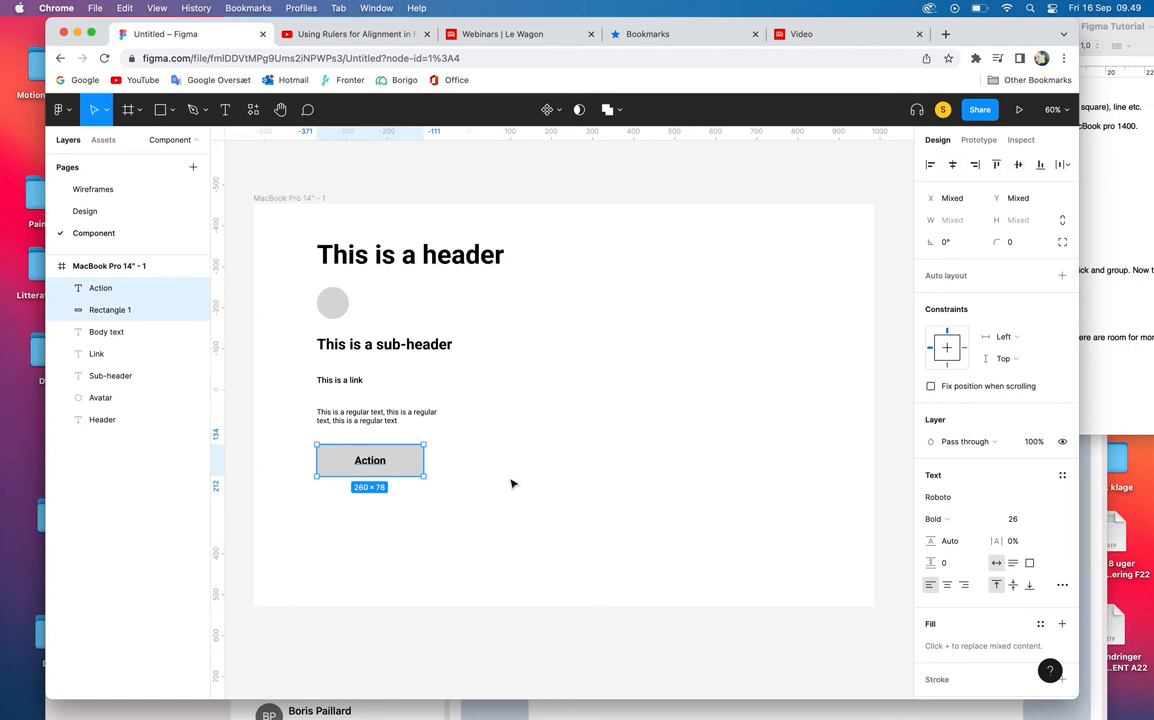
click(412, 525)
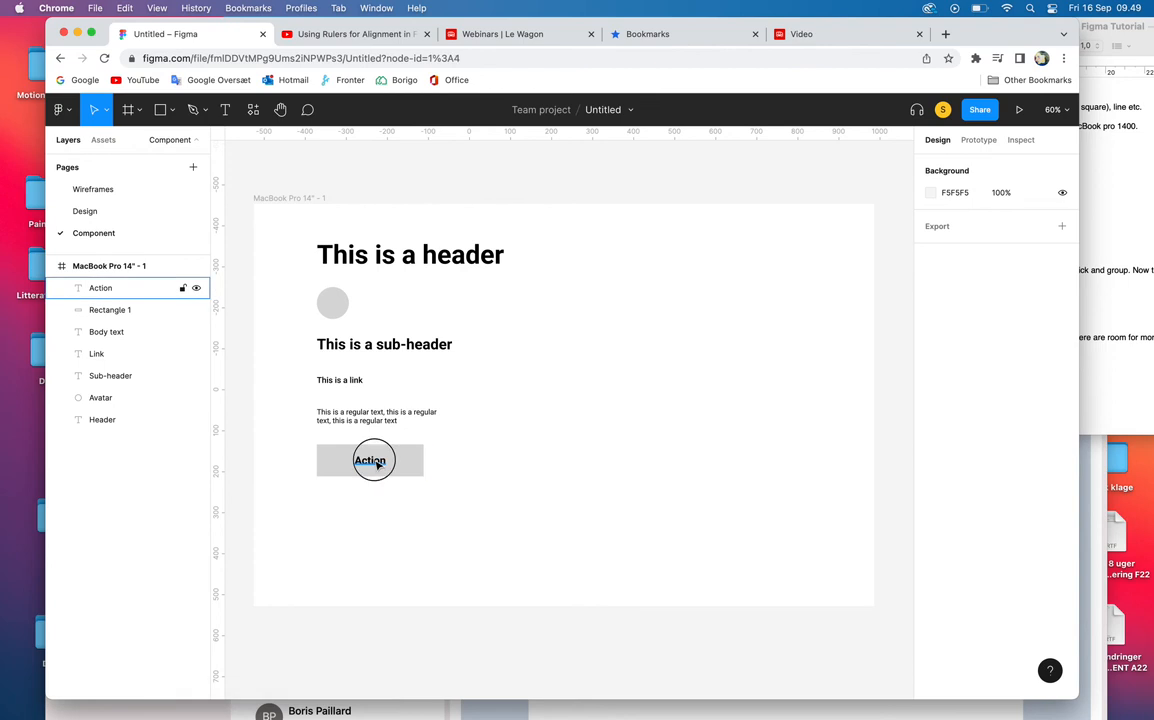
Step: Centre-align the Action text and widen its box to the rectangle's full 260 width, starting at X 154
click(366, 463)
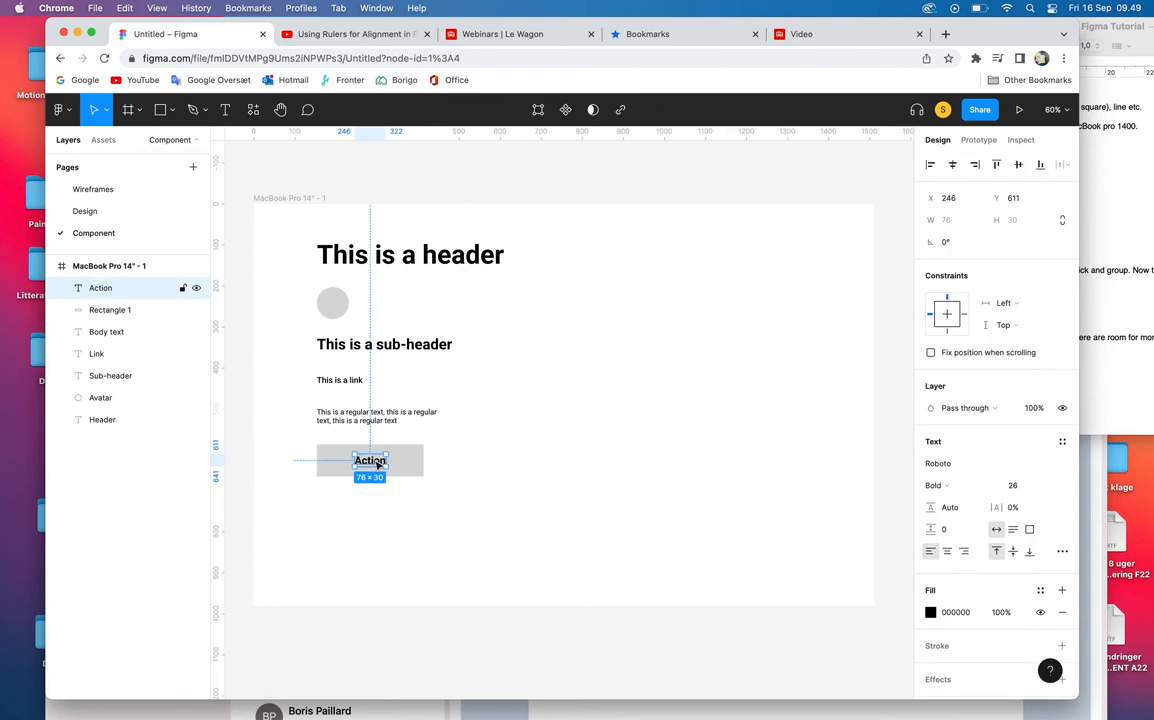
click(947, 552)
scroll(371, 450, up, 5)
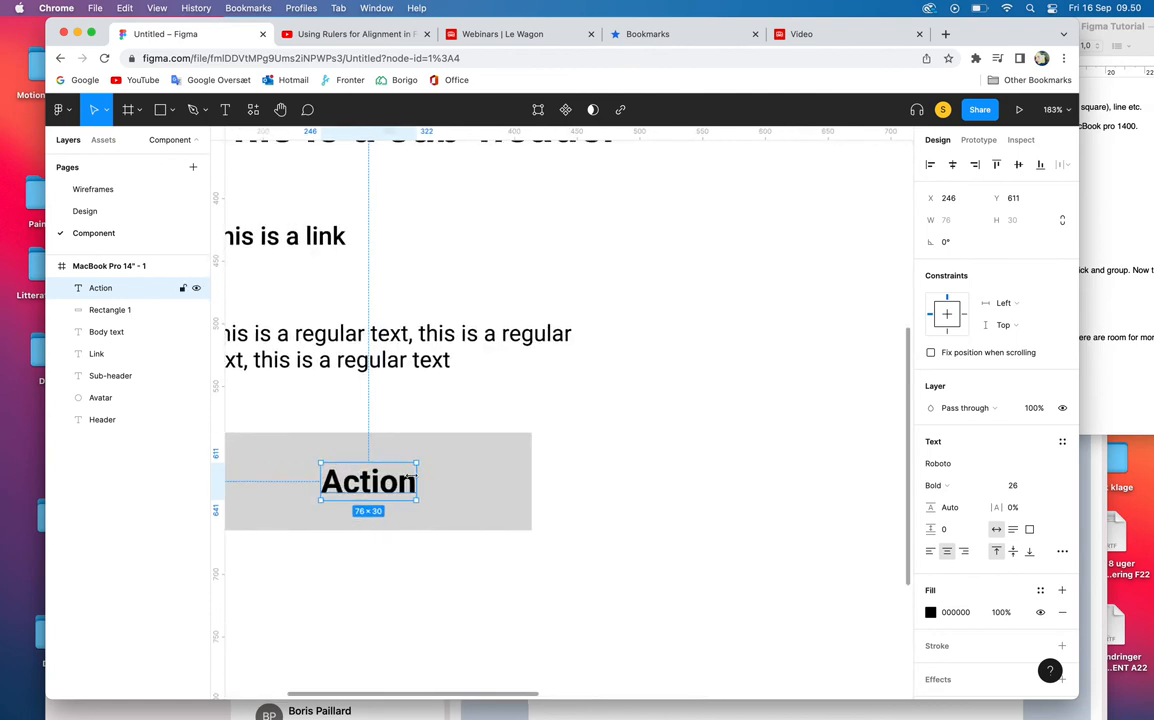
drag(417, 479, 535, 482)
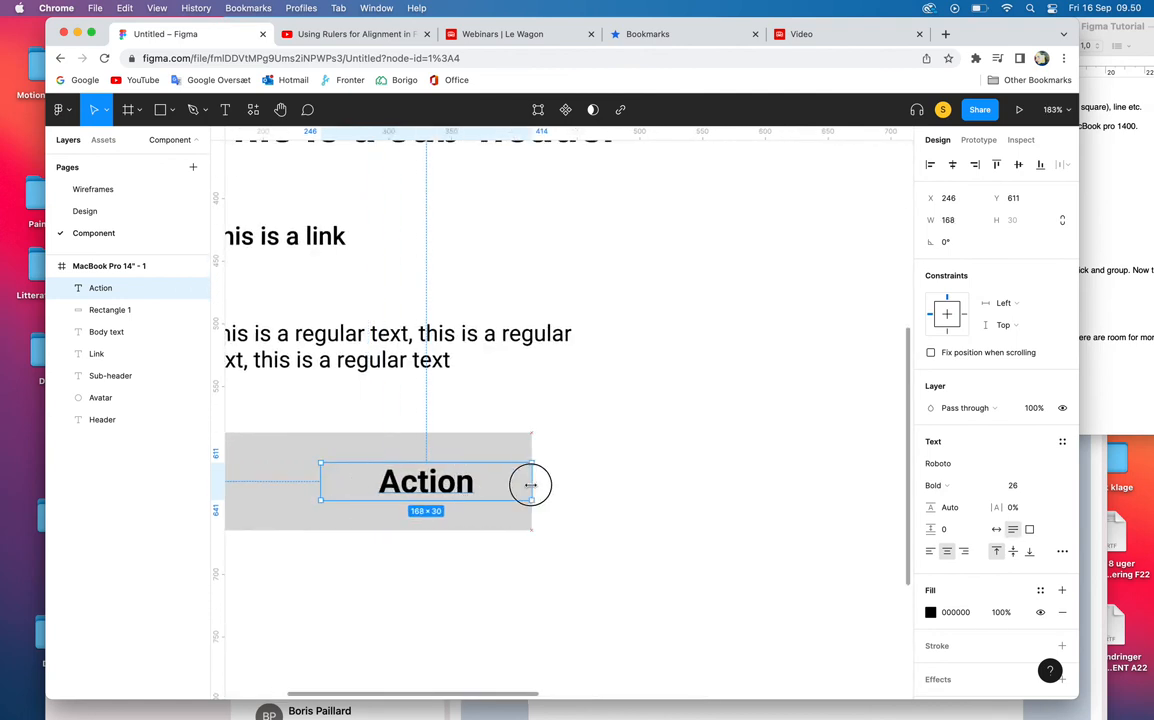
scroll(383, 499, left, 3)
scroll(381, 499, left, 2)
drag(421, 484, 316, 476)
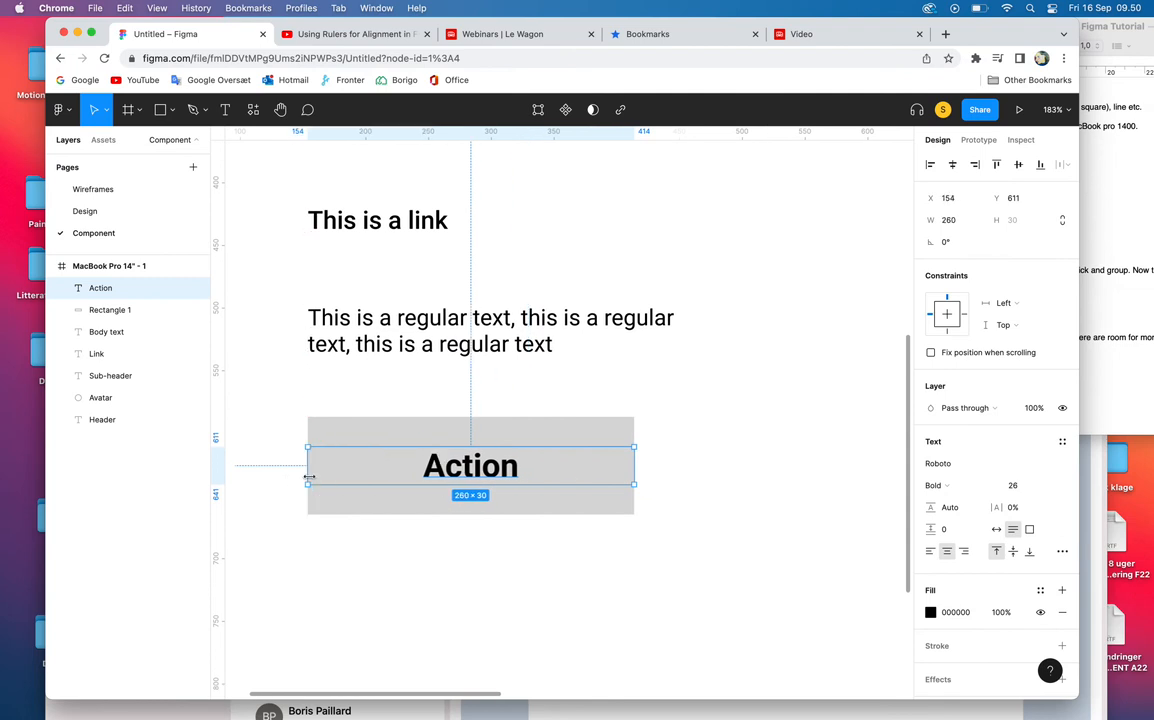
click(448, 574)
Step: Group the Action text with the grey rectangle behind it
scroll(447, 574, down, 3)
scroll(447, 574, down, 5)
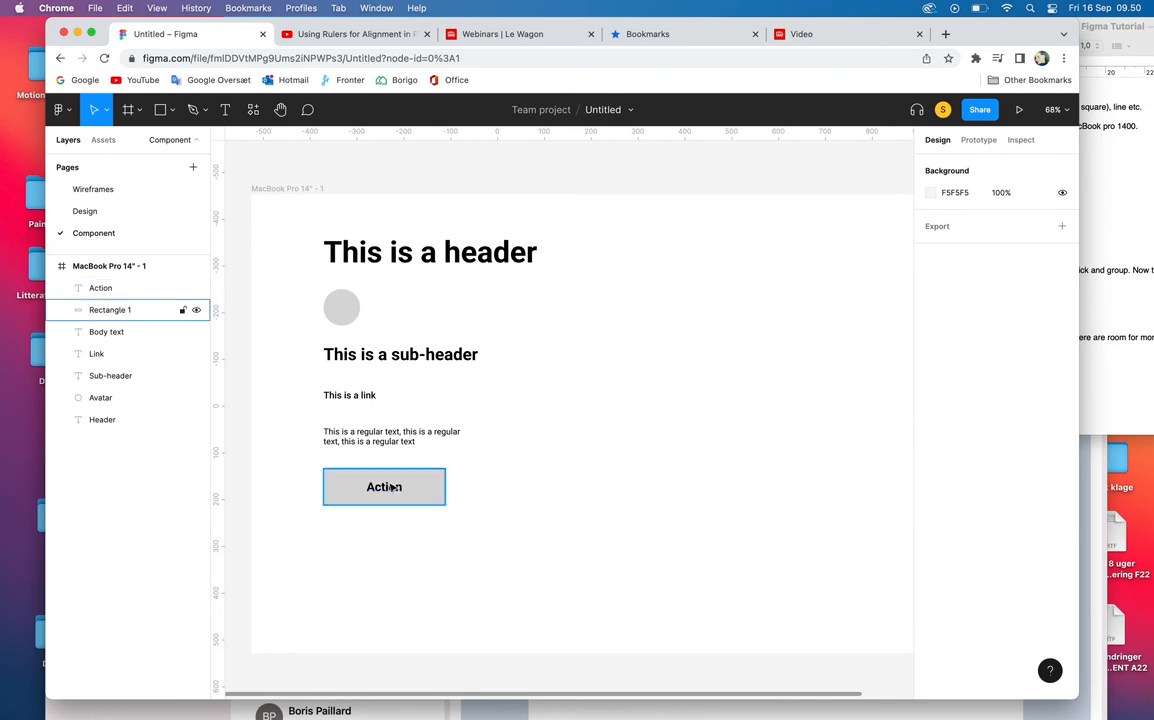
scroll(549, 526, up, 2)
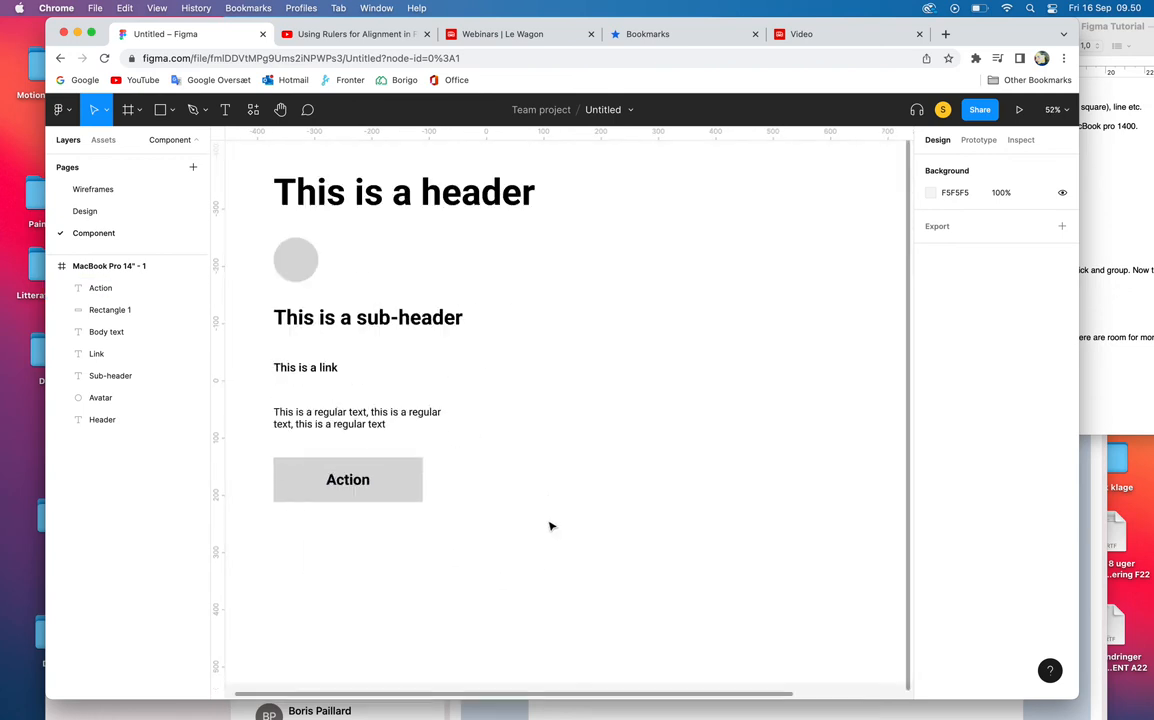
scroll(549, 526, down, 2)
drag(482, 538, 298, 474)
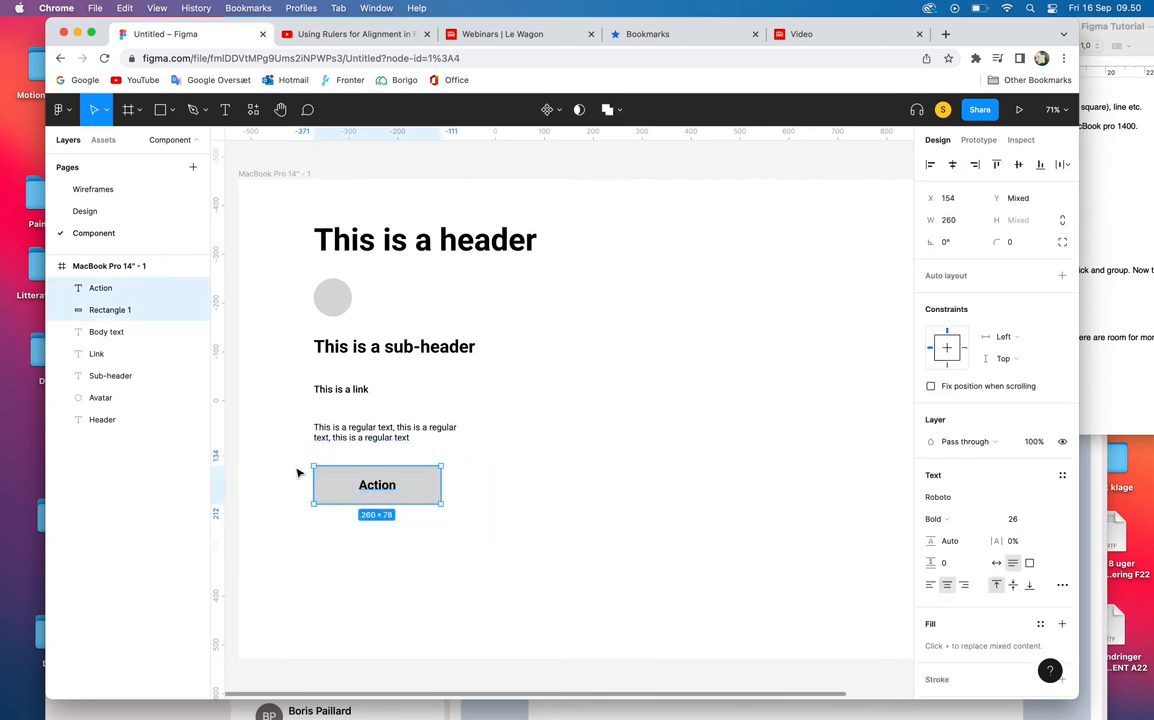
drag(491, 531, 293, 461)
key(super+g)
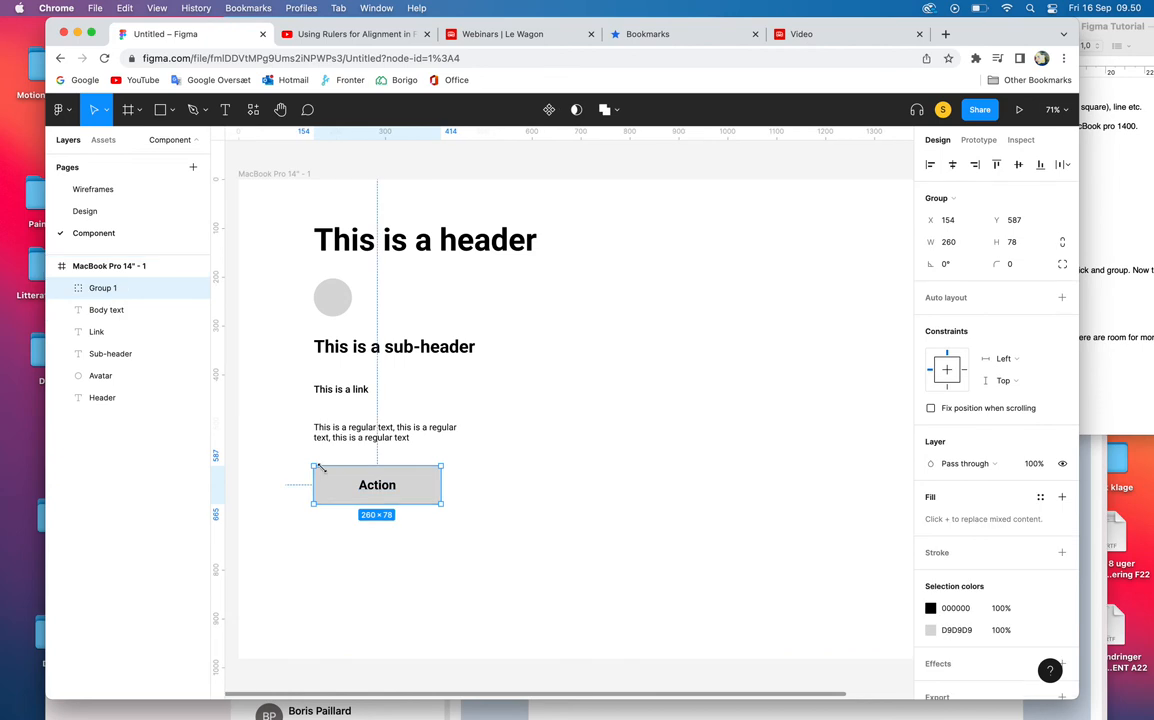
Step: Rename the new group as Button
double_click(100, 292)
text(Button)
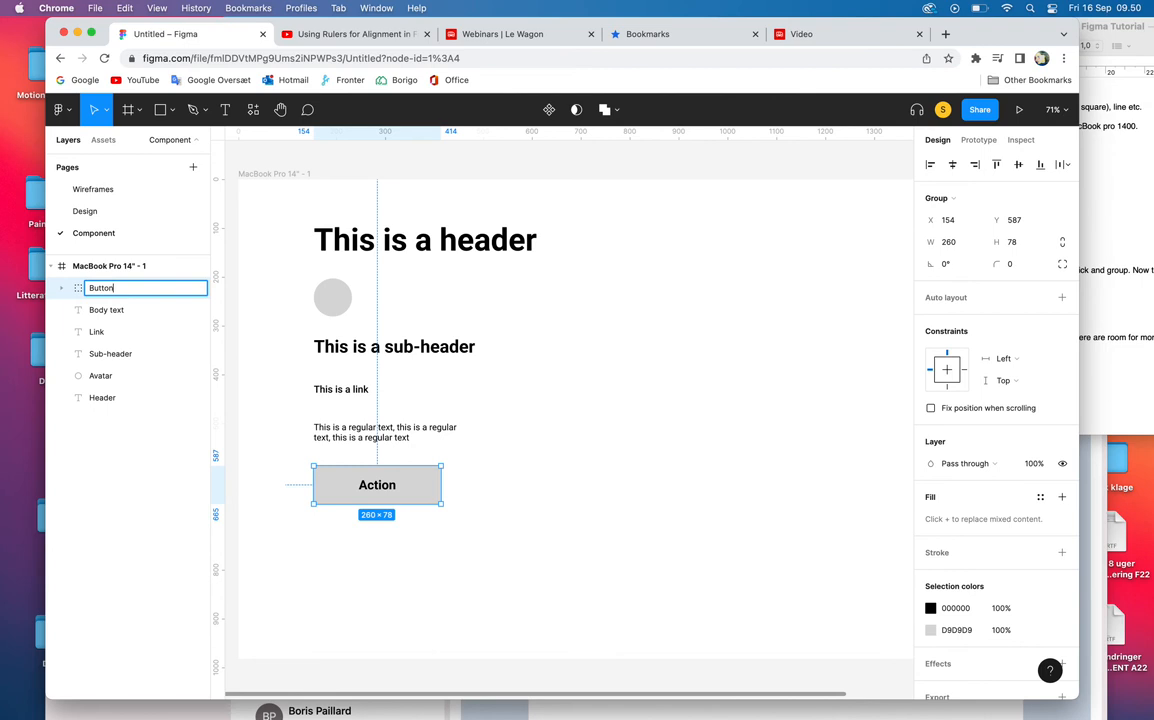
key(Return)
click(350, 601)
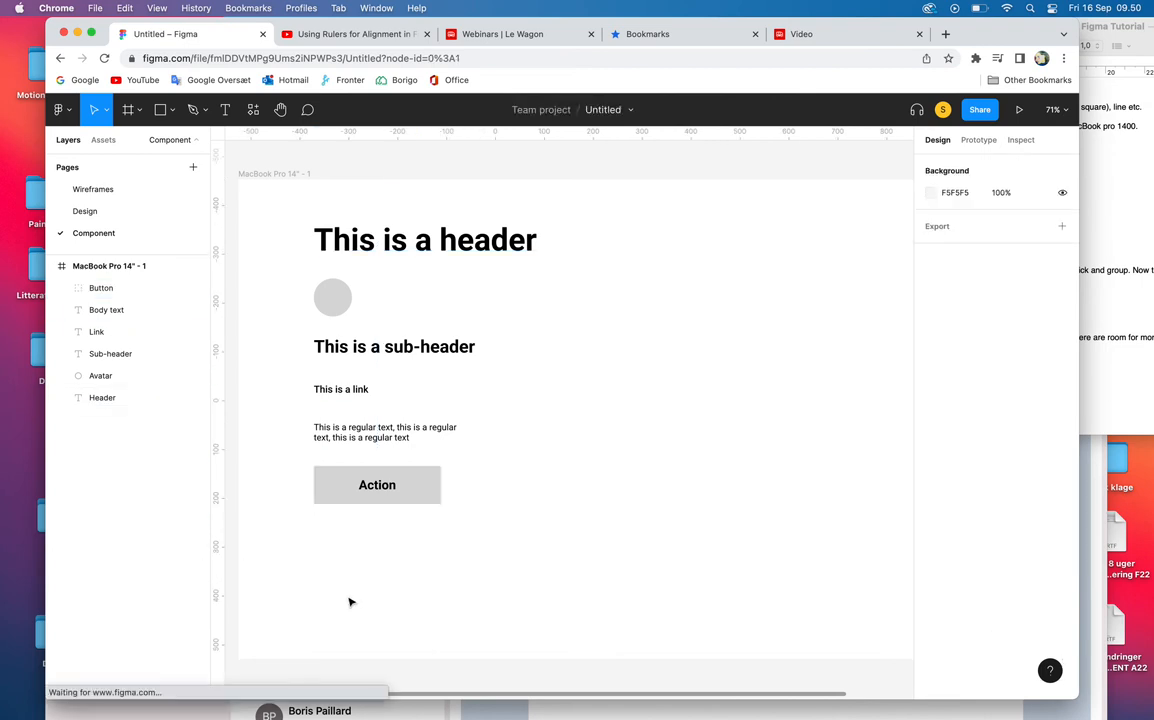
Step: Duplicate the Button group and rename the lower copy in the layer list as Input field
click(389, 487)
click(61, 288)
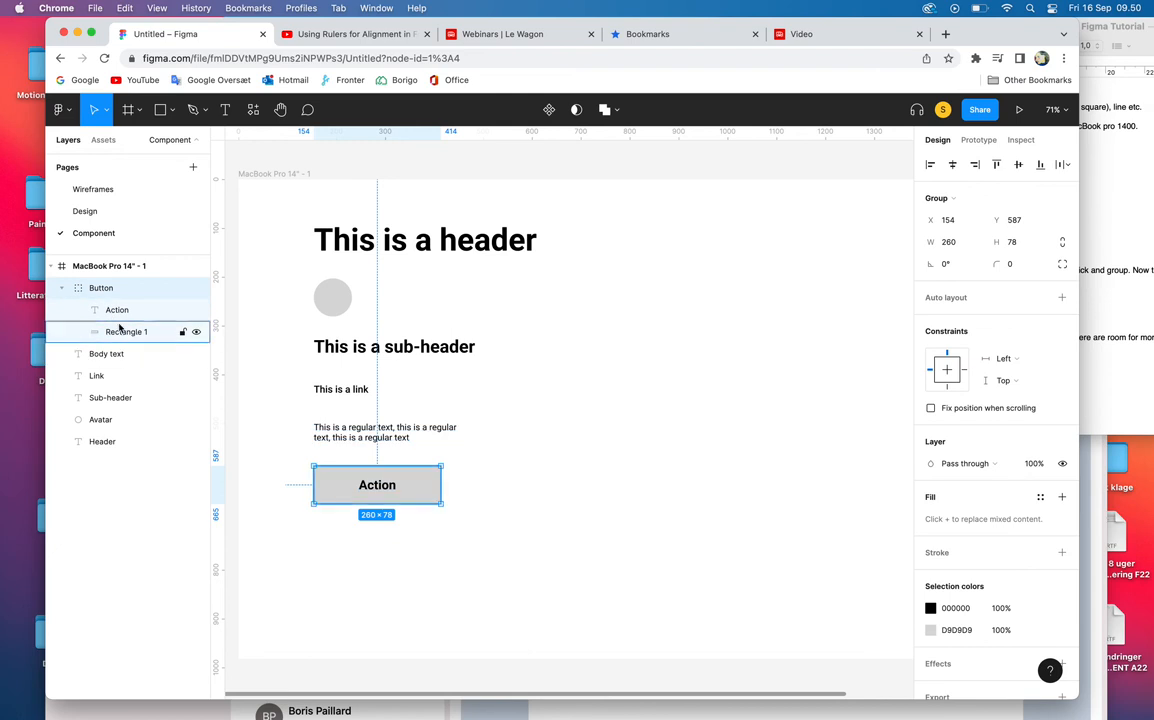
click(60, 289)
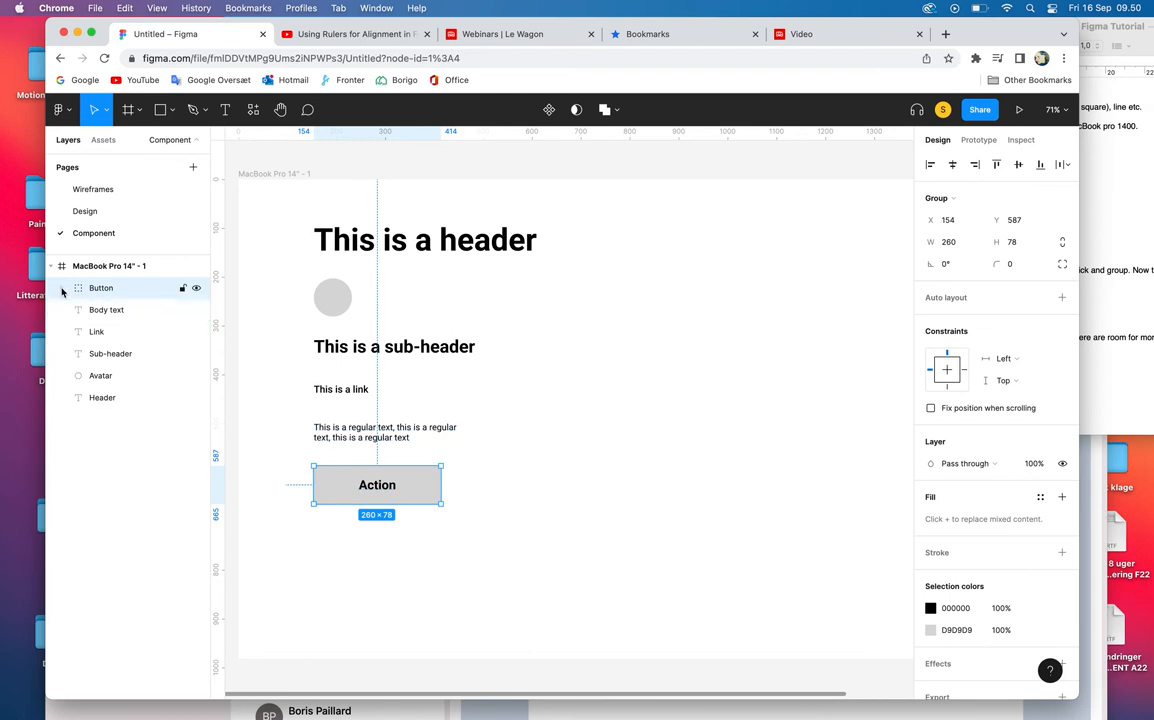
click(100, 397)
click(100, 289)
key(super+d)
double_click(101, 310)
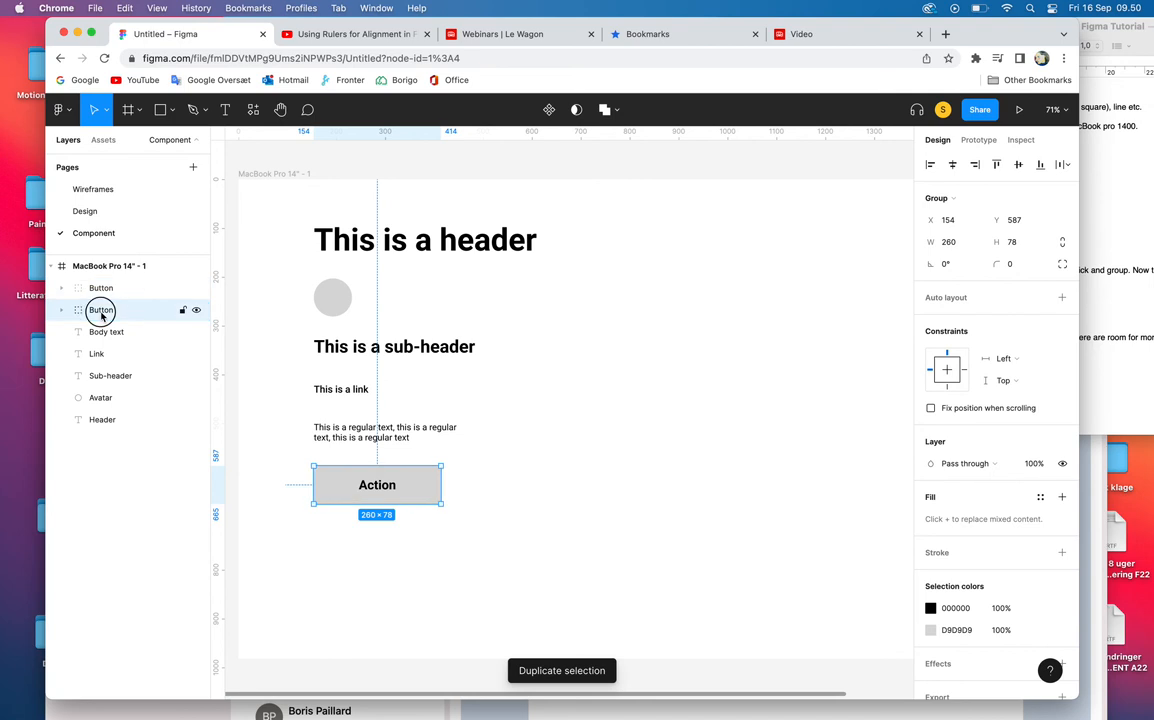
text(Input fiel)
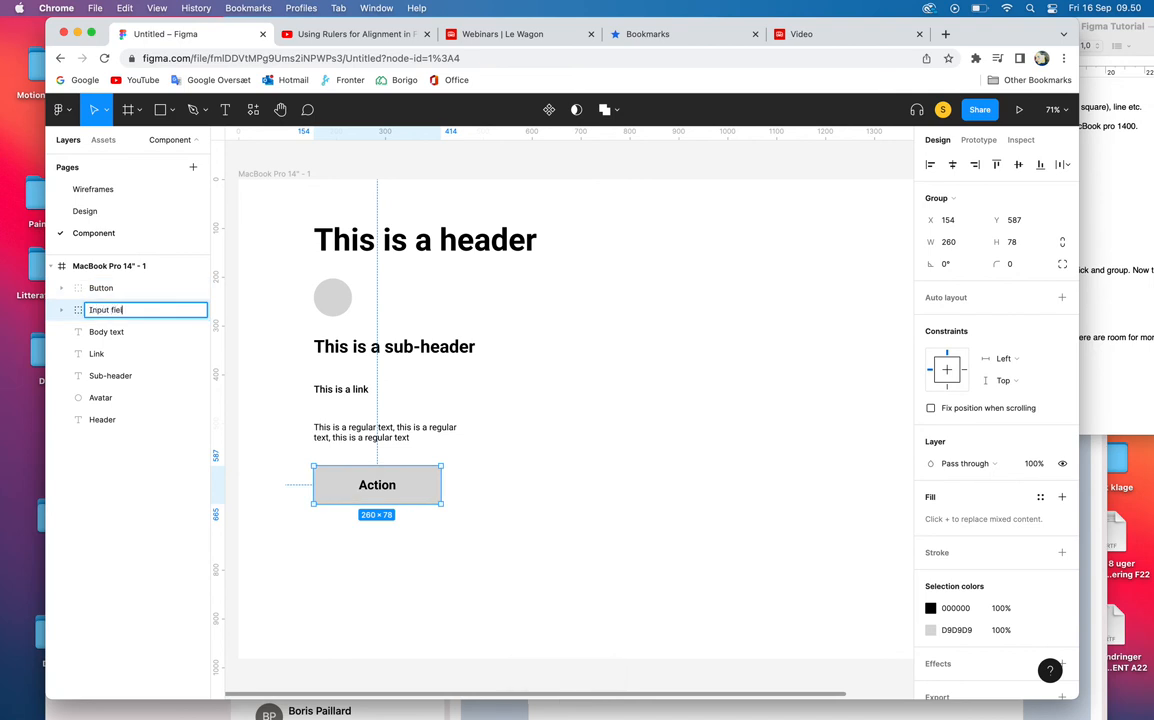
text(d)
key(Return)
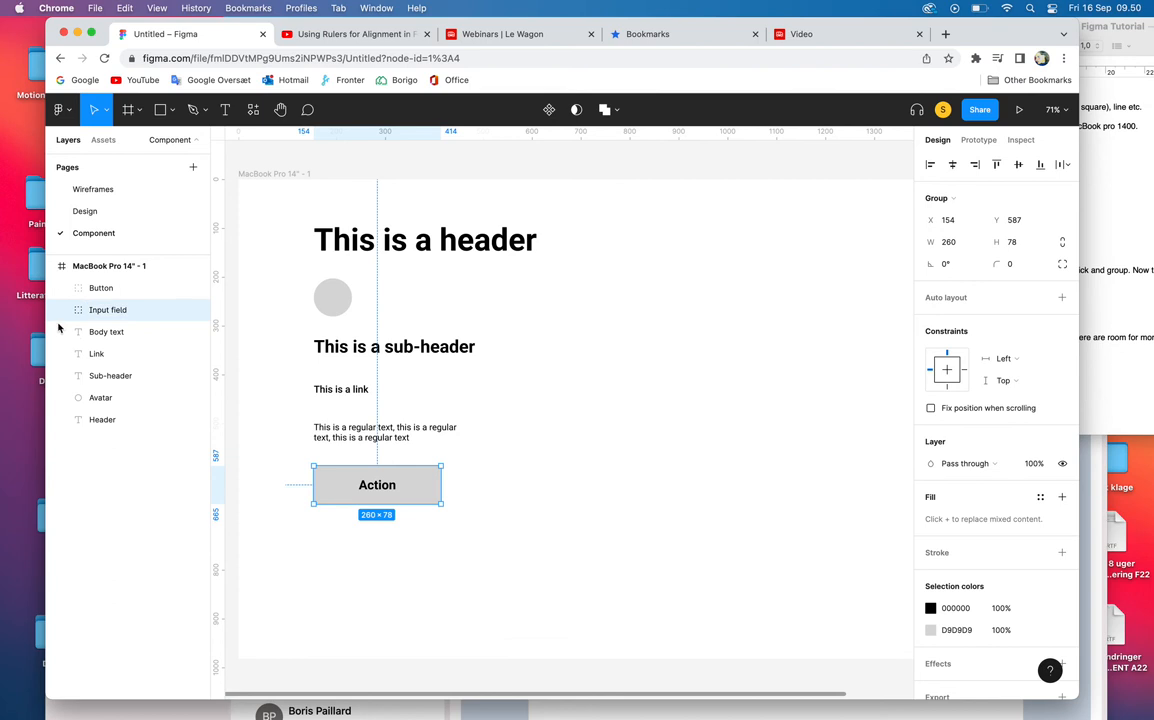
Step: Move the Input field group beside the button to X 496, Y 587 and replace its text with "Input"
drag(392, 490, 559, 488)
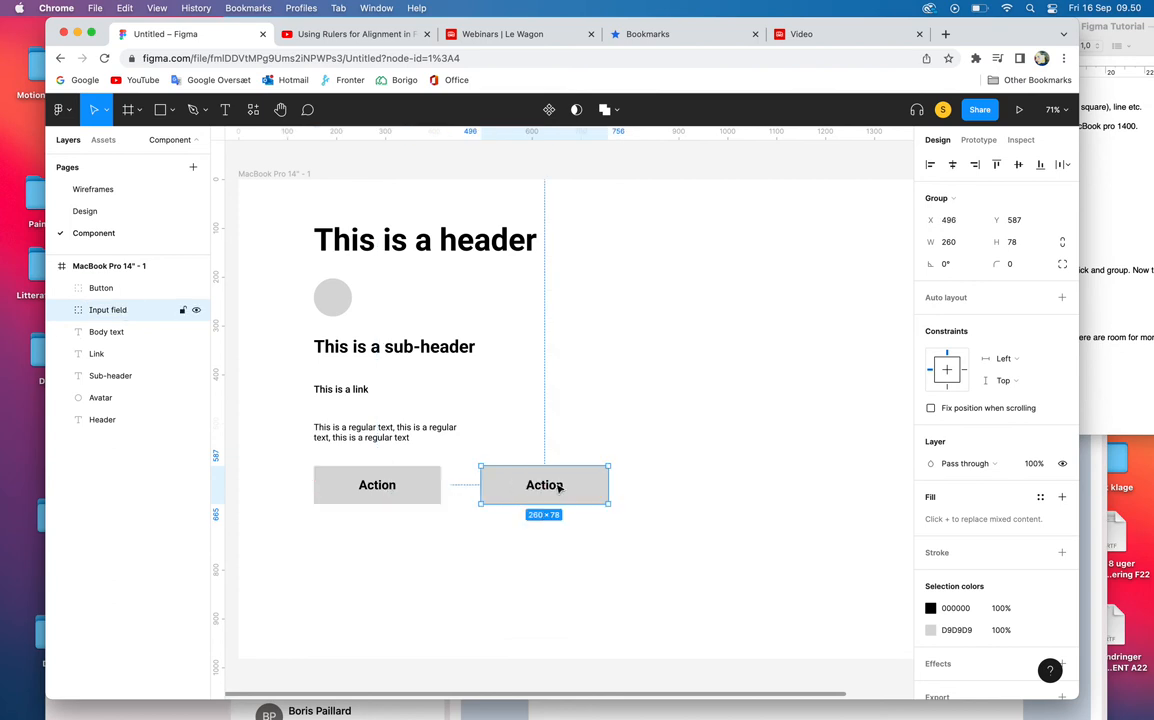
double_click(559, 488)
double_click(559, 487)
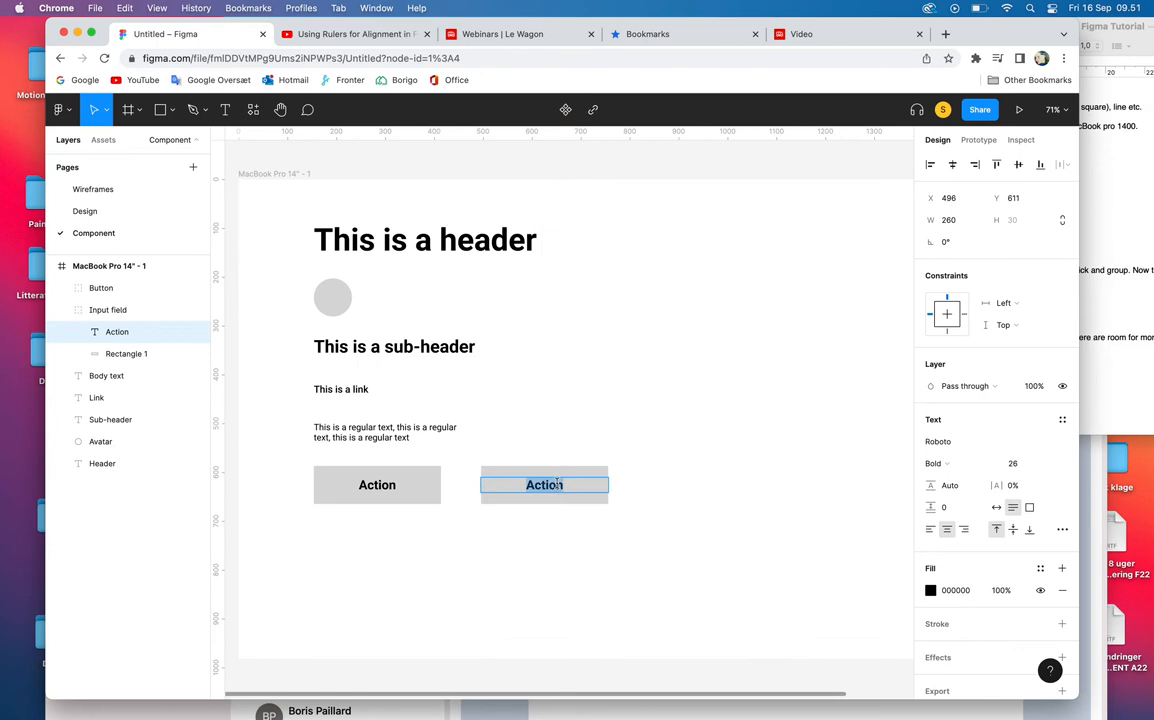
text(Input)
Step: Left-align the Input text and inset its box from the rectangle's left edge to X 508, width 248
click(930, 530)
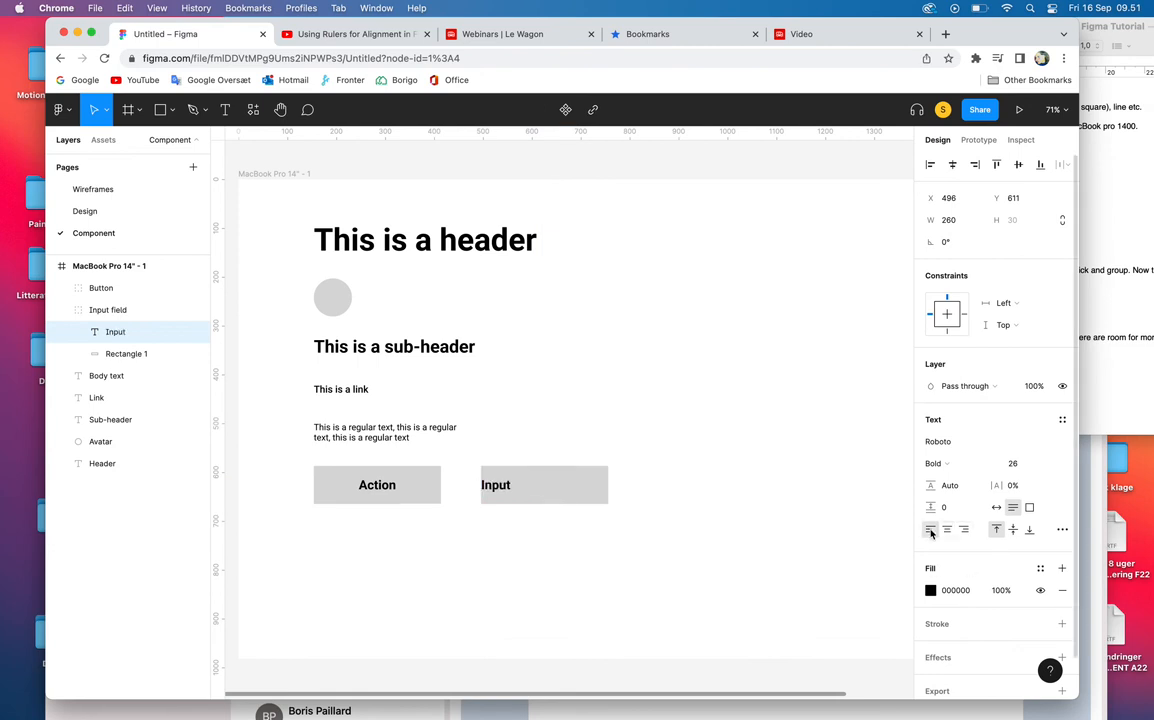
scroll(512, 484, up, 6)
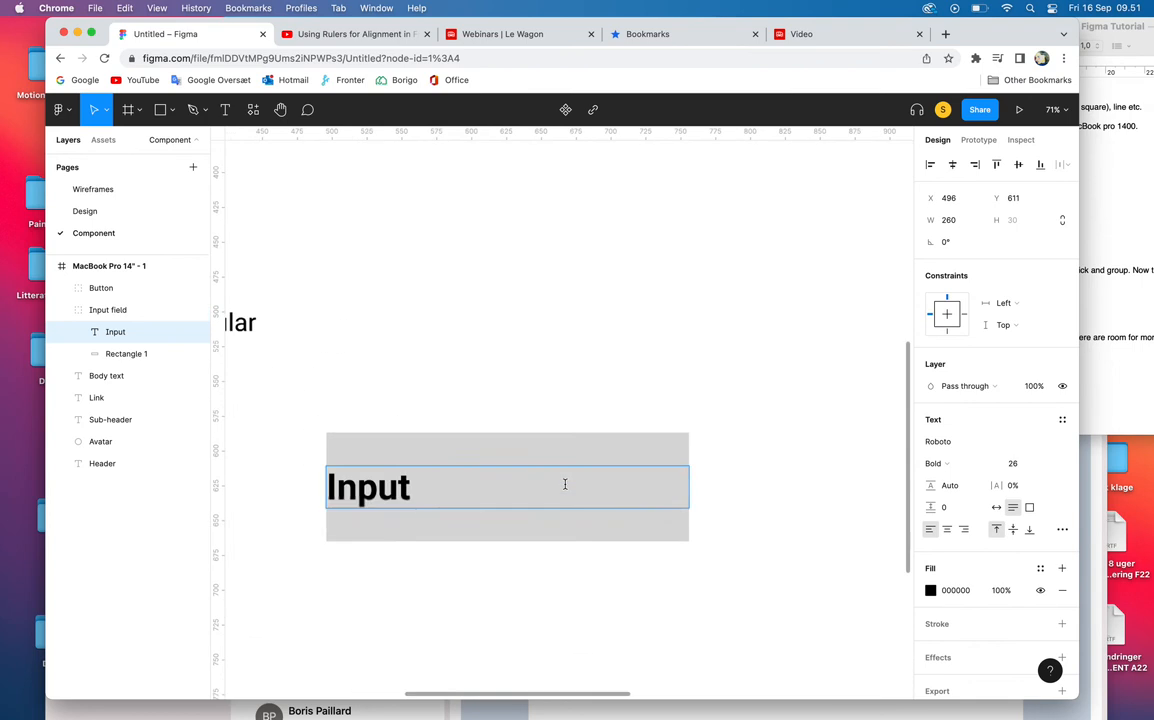
key(Escape)
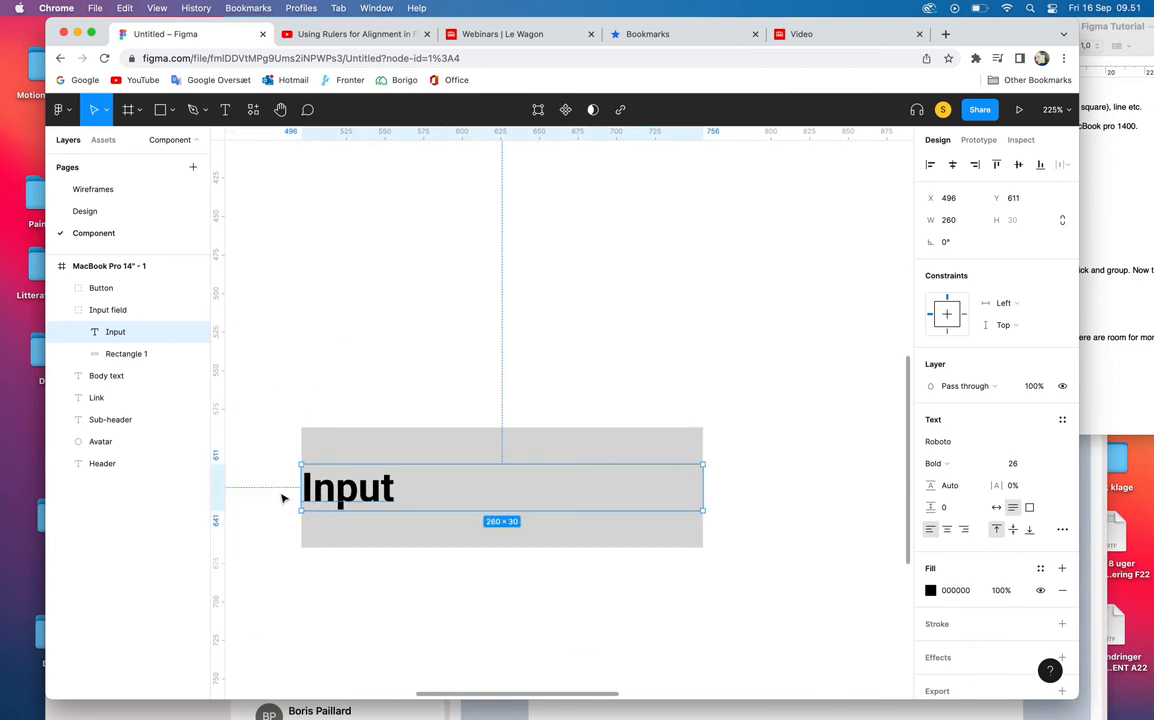
drag(296, 493, 319, 493)
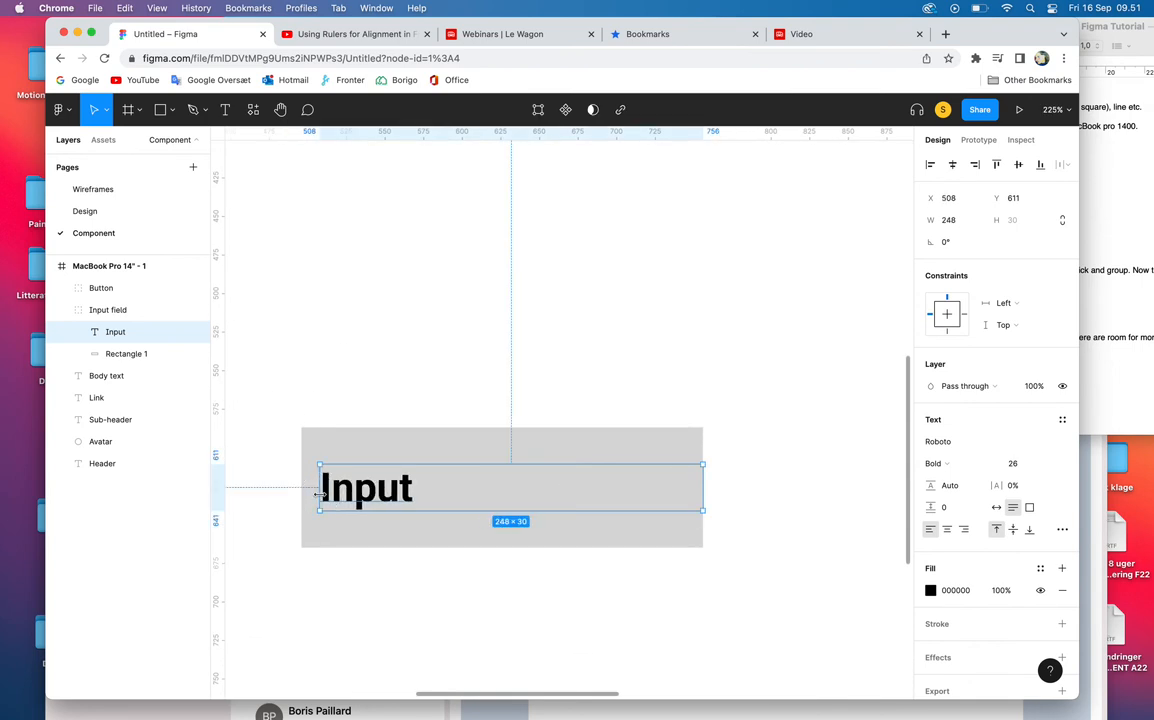
click(407, 577)
scroll(407, 577, down, 8)
scroll(407, 577, down, 3)
scroll(407, 577, left, 3)
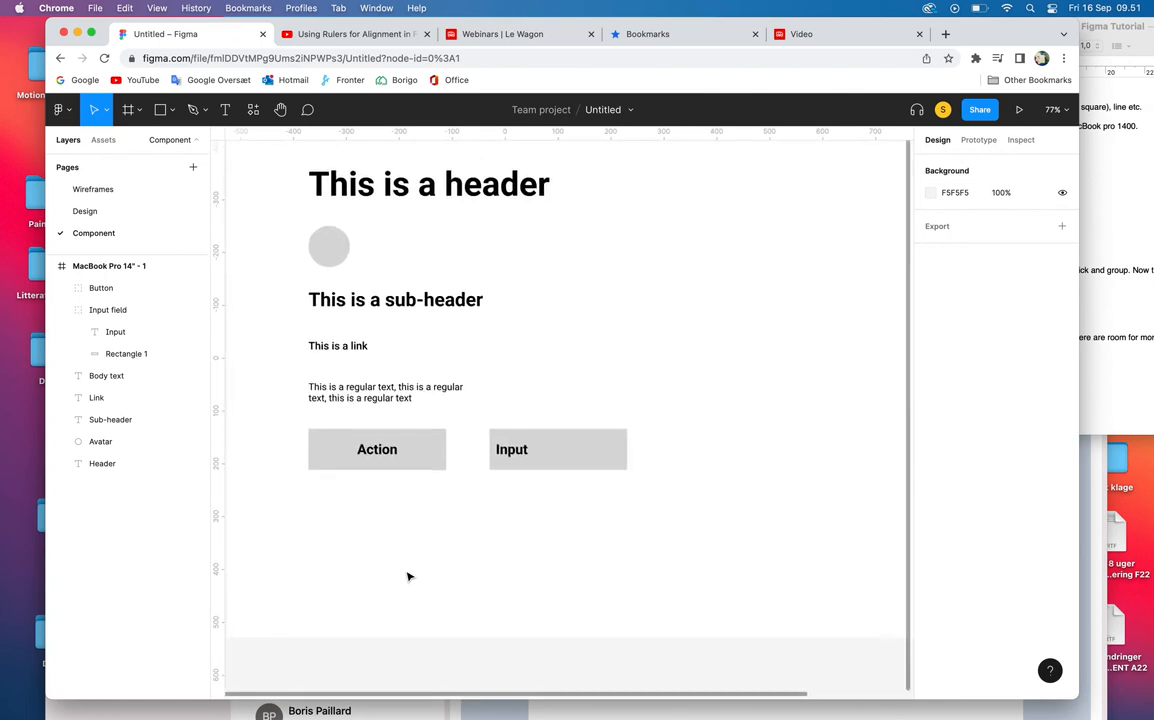
Step: Lighten the fill of the rectangle inside the Input field group to F0F0F0
click(550, 470)
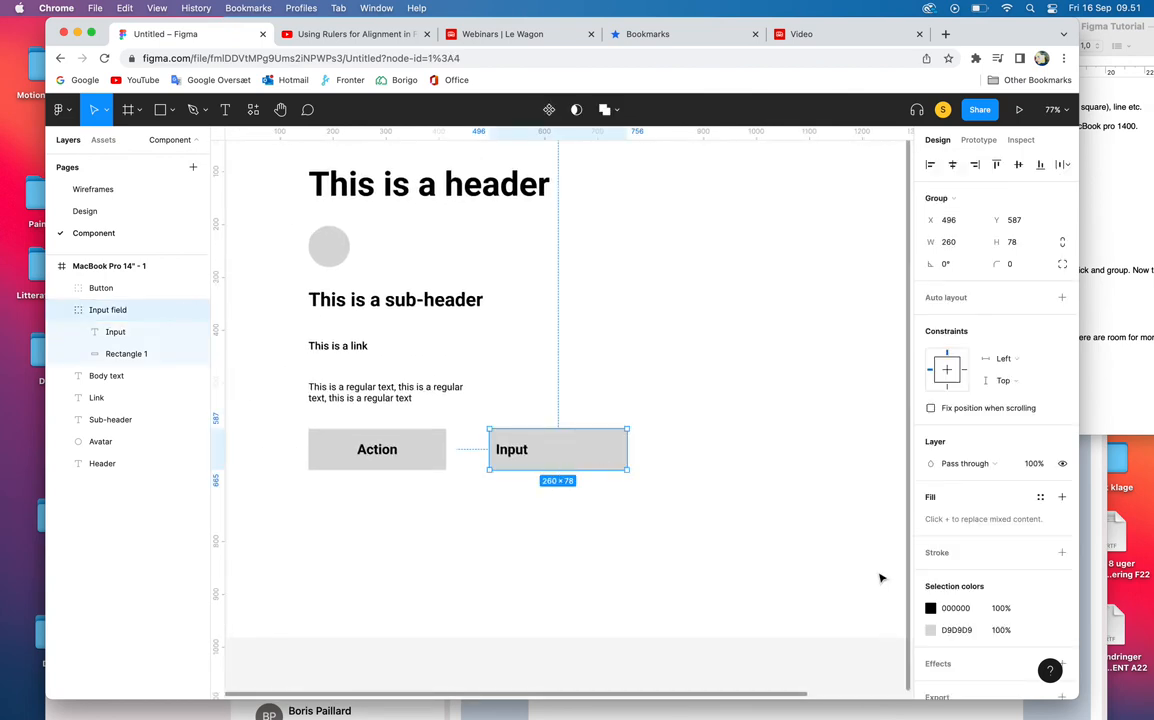
click(624, 520)
click(610, 464)
click(133, 355)
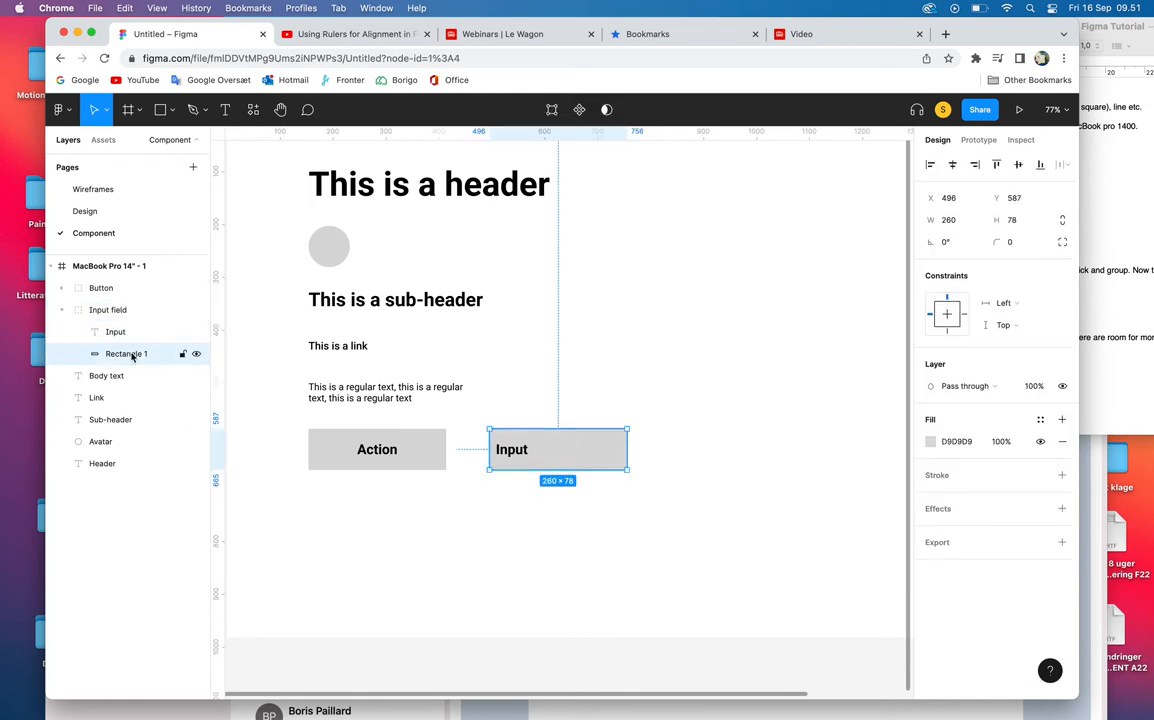
click(931, 441)
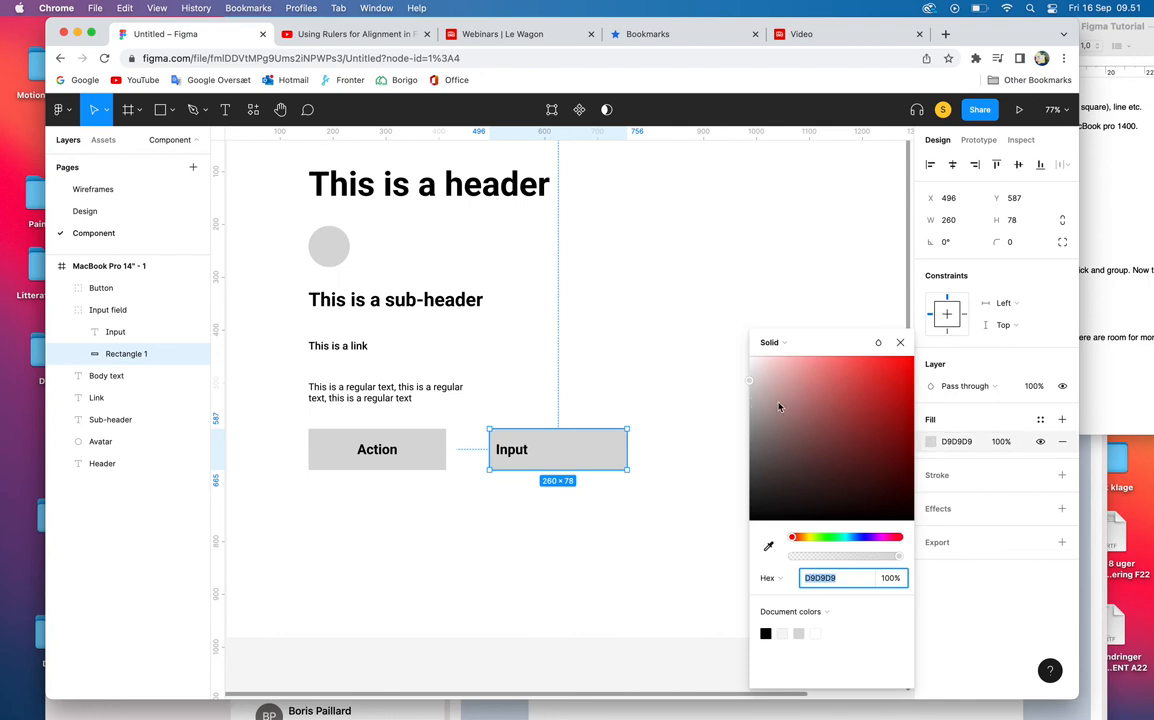
drag(750, 382, 749, 366)
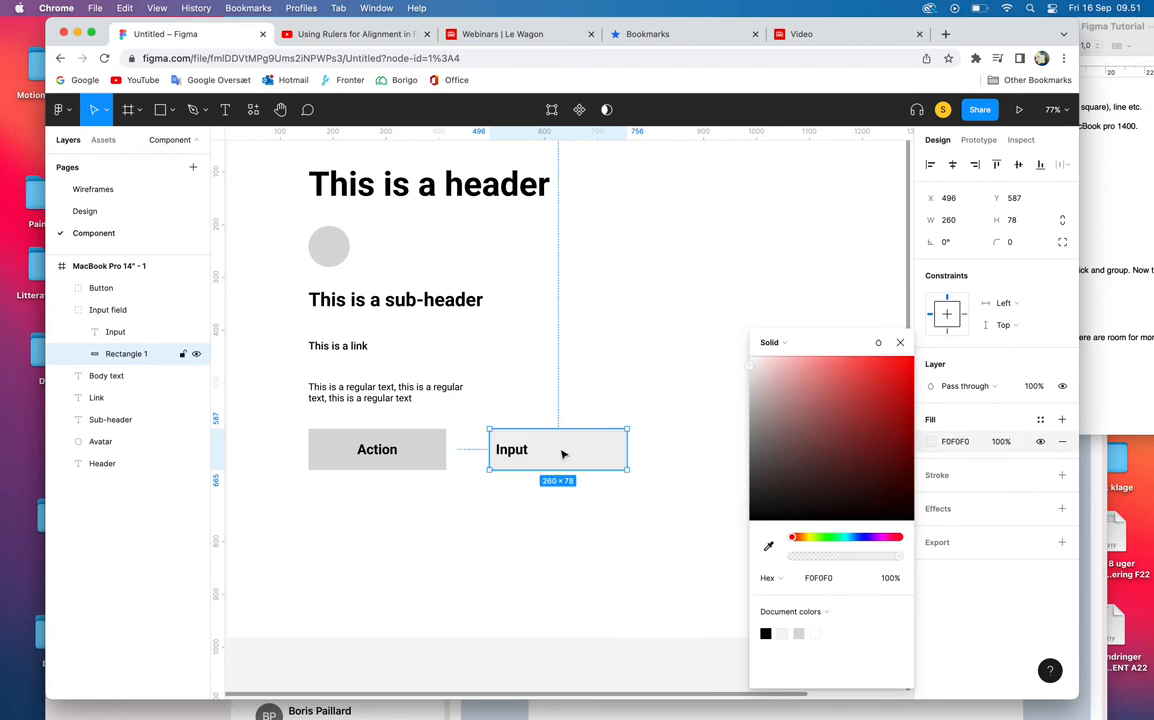
Step: Change the color of the Input text inside the input field to light grey B3B3B3
click(513, 451)
double_click(521, 449)
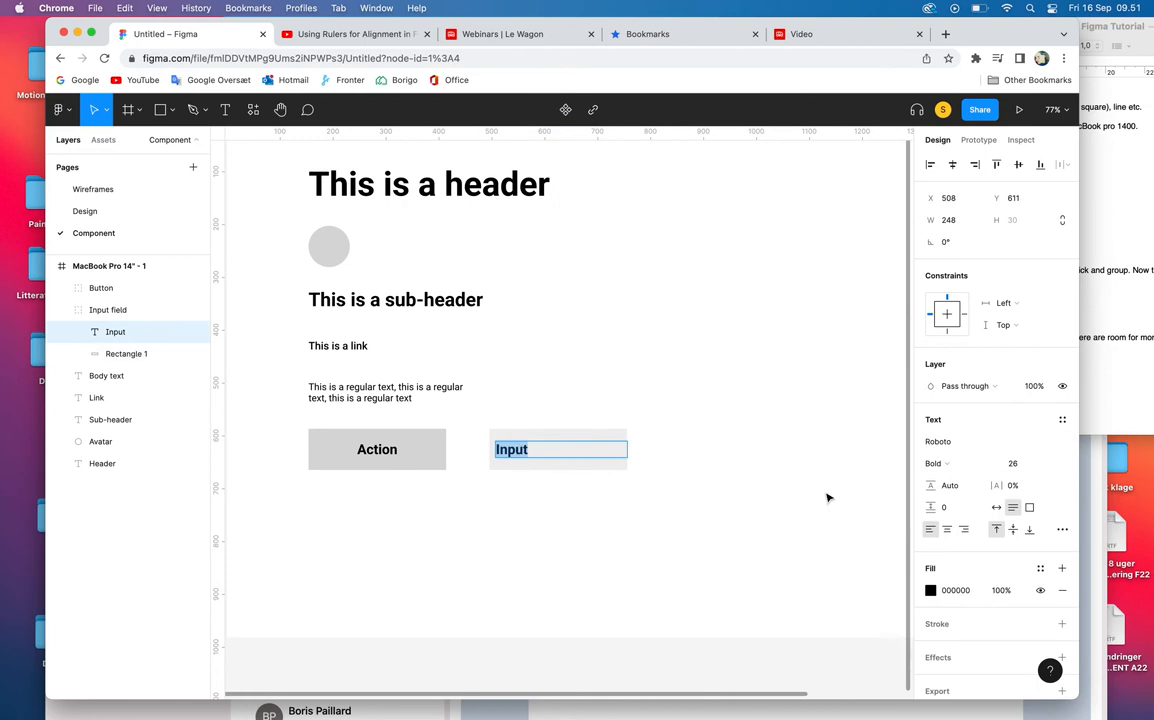
click(930, 590)
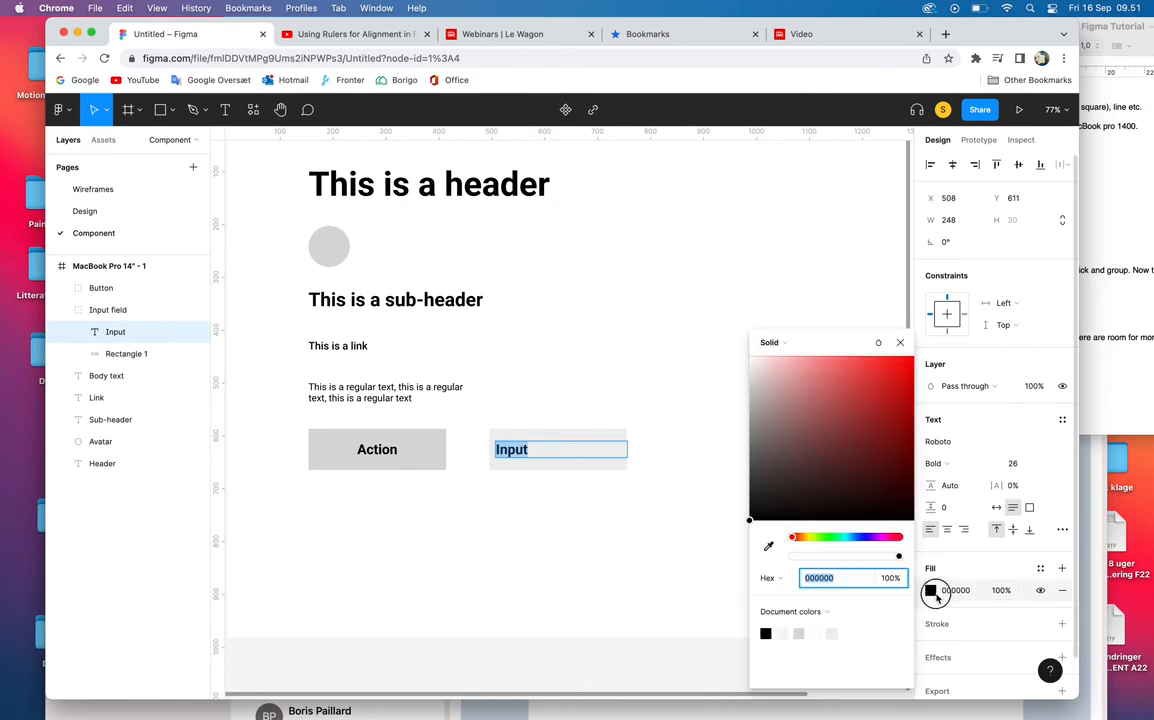
click(751, 415)
key(Escape)
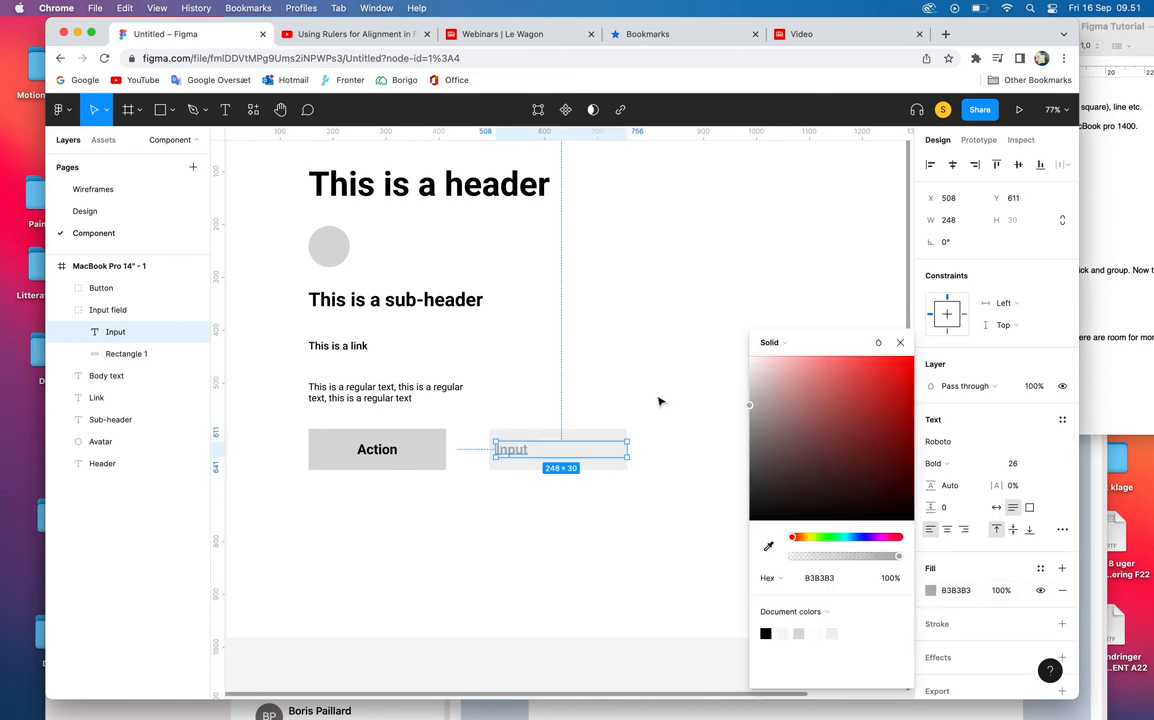
Step: Darken the fill of the rectangle inside the Button group to a dark grey
click(385, 479)
click(425, 463)
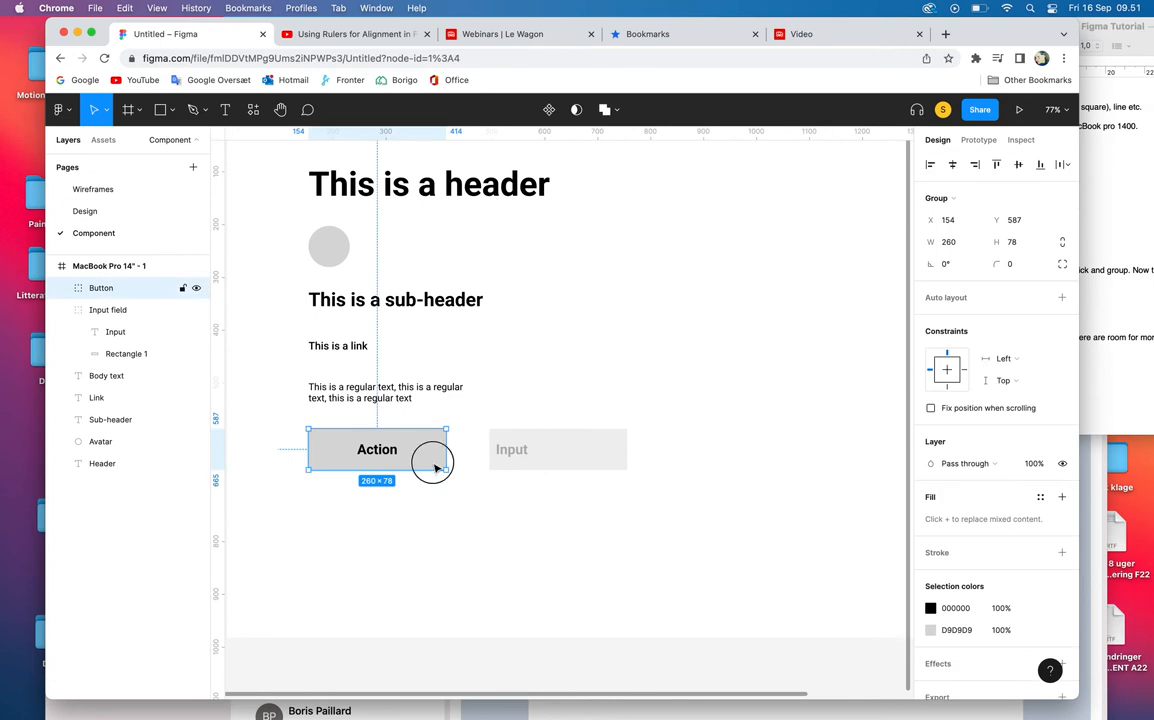
double_click(436, 467)
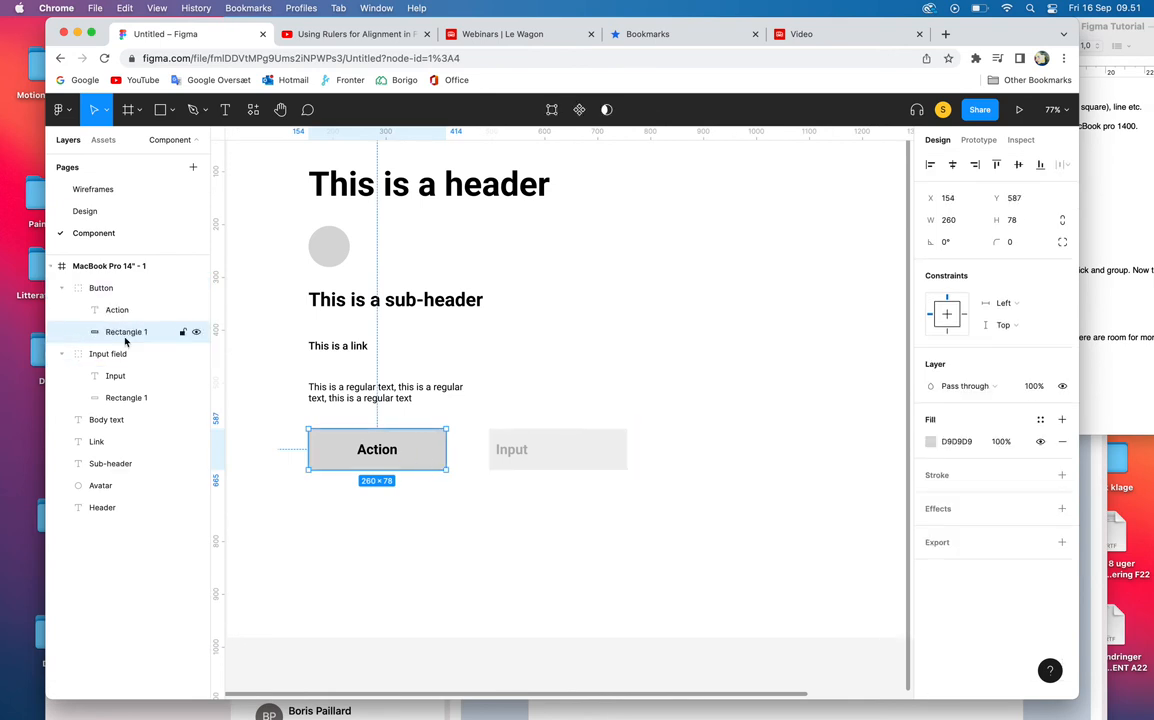
click(934, 442)
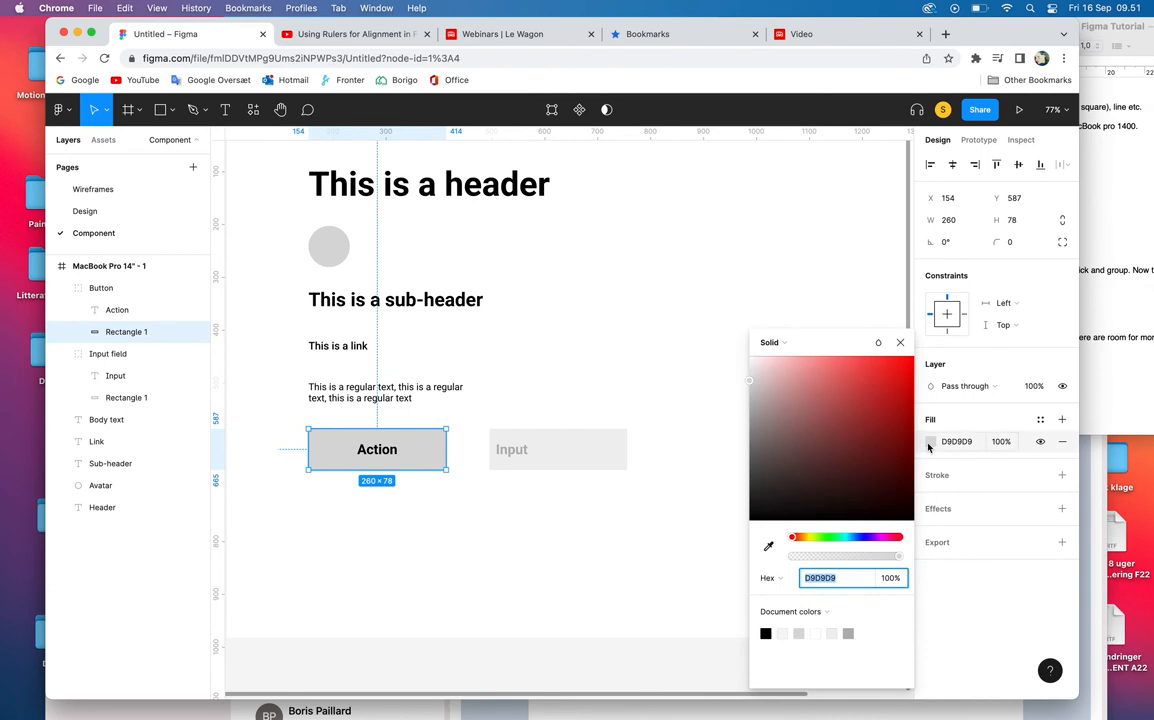
click(747, 390)
click(425, 441)
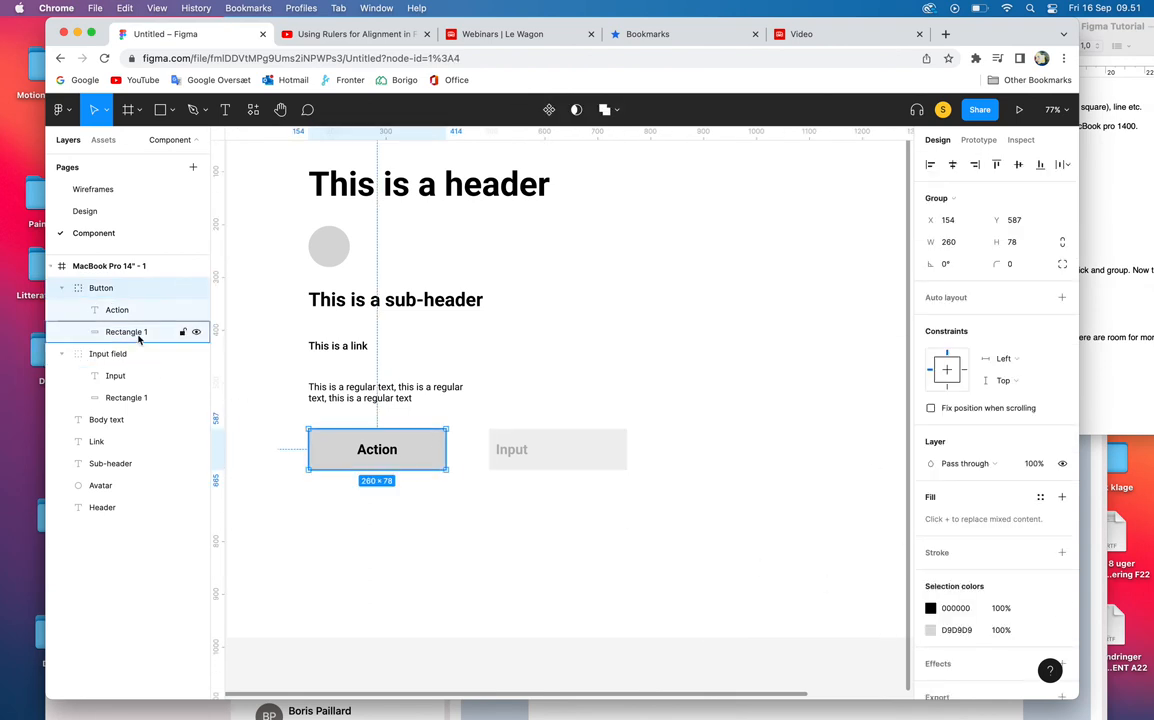
click(175, 331)
click(931, 442)
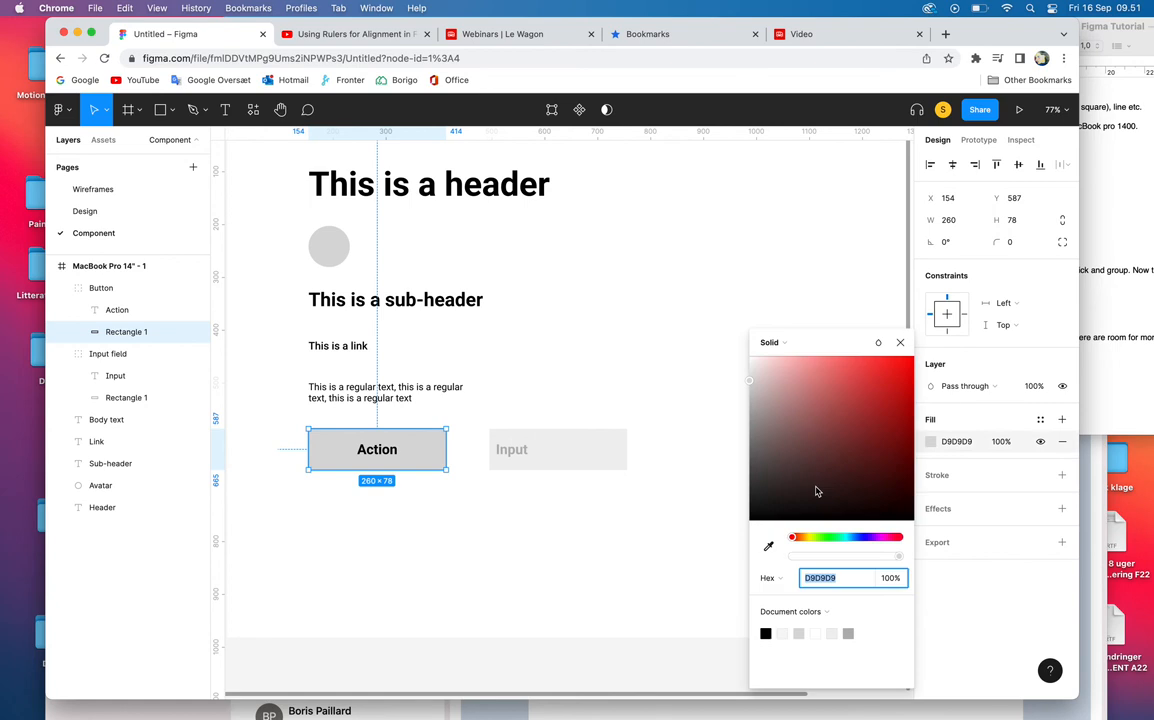
drag(768, 479, 748, 442)
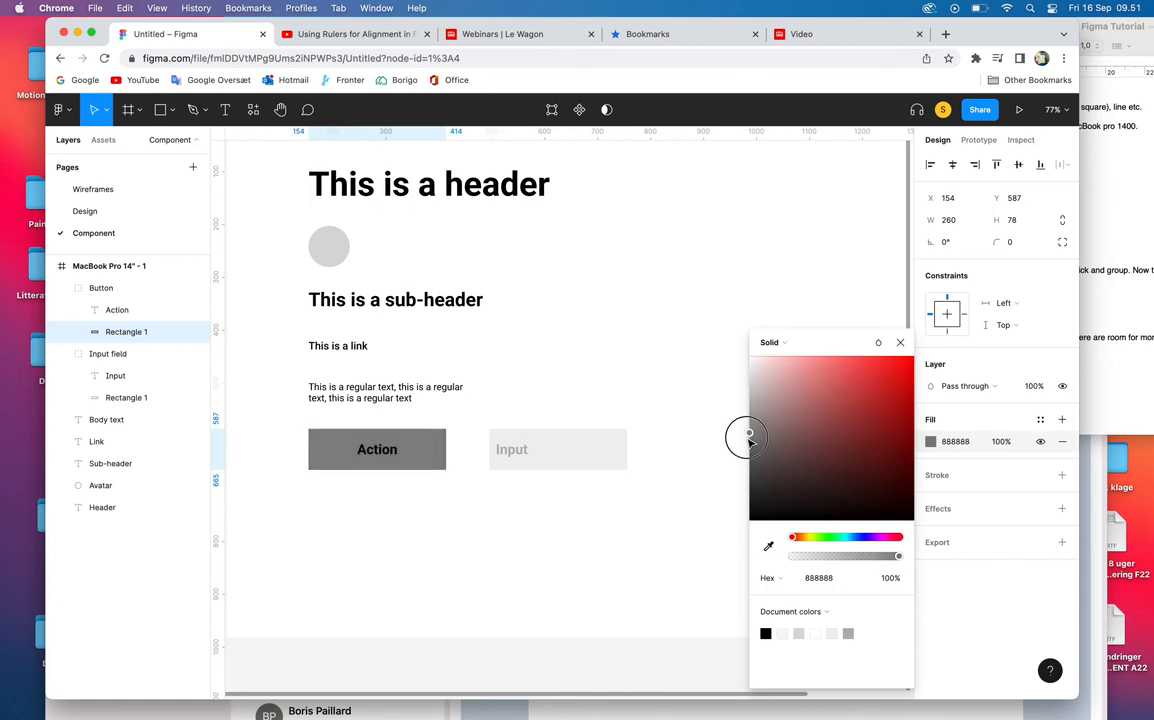
click(355, 643)
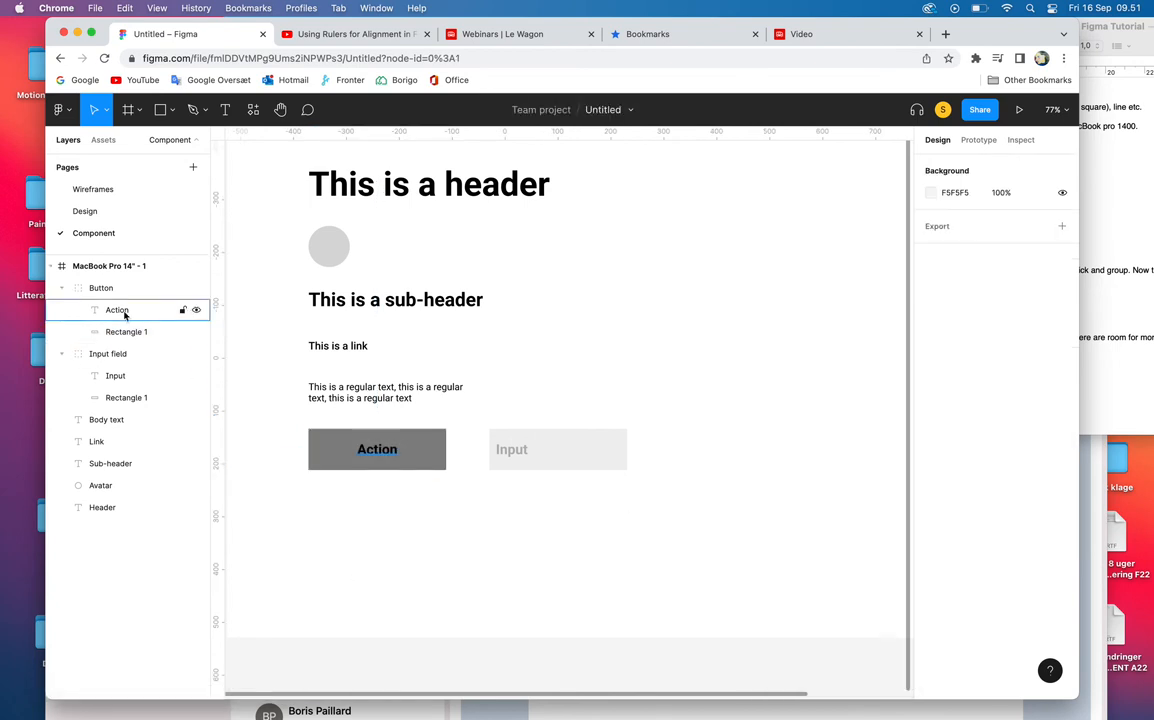
Step: Change the color of the Action text on the button to white, FFFFFF
click(118, 309)
double_click(390, 452)
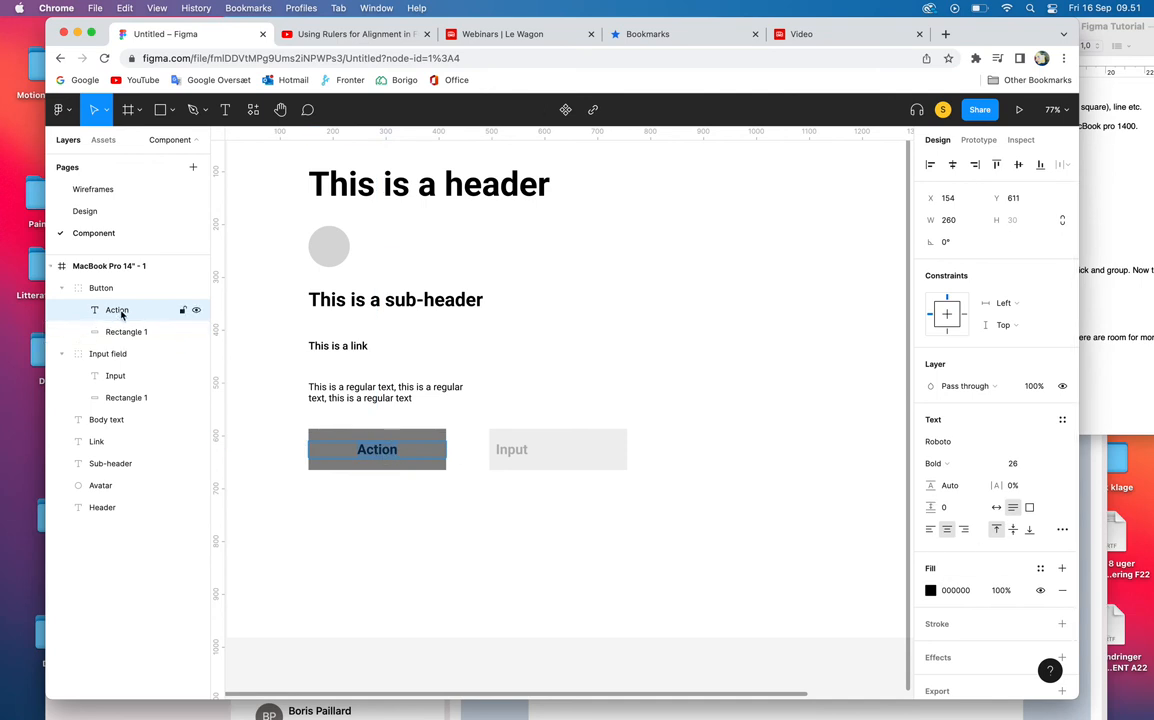
click(930, 590)
drag(780, 448, 700, 370)
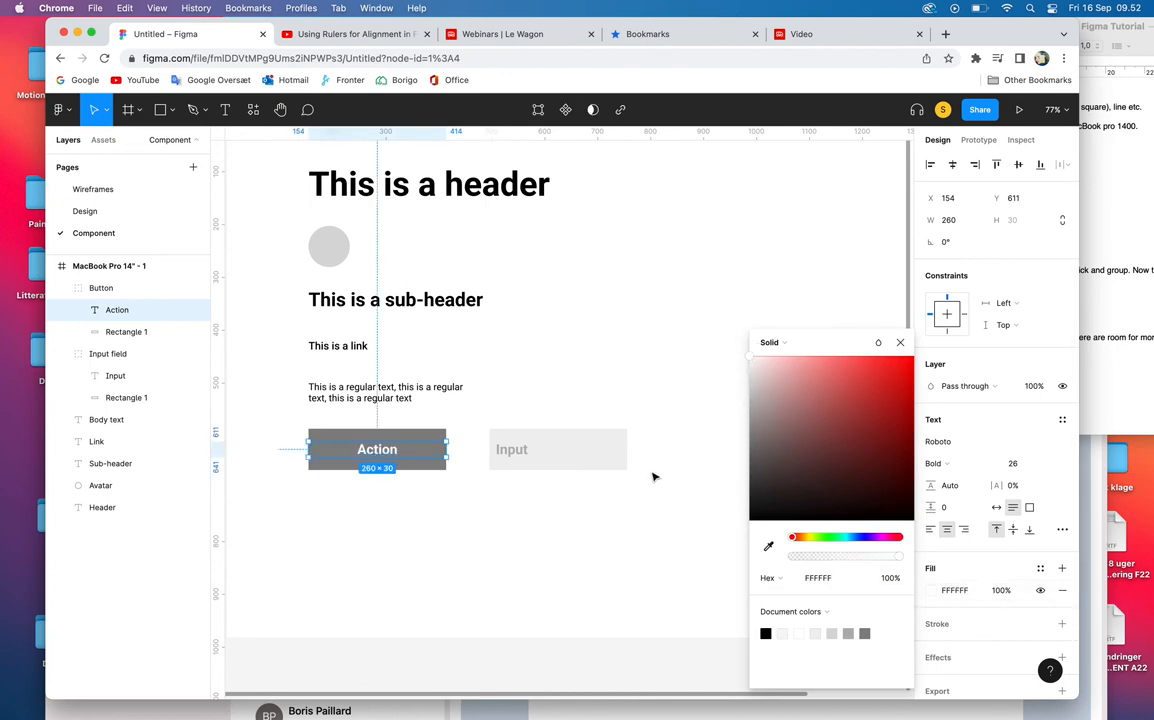
click(500, 558)
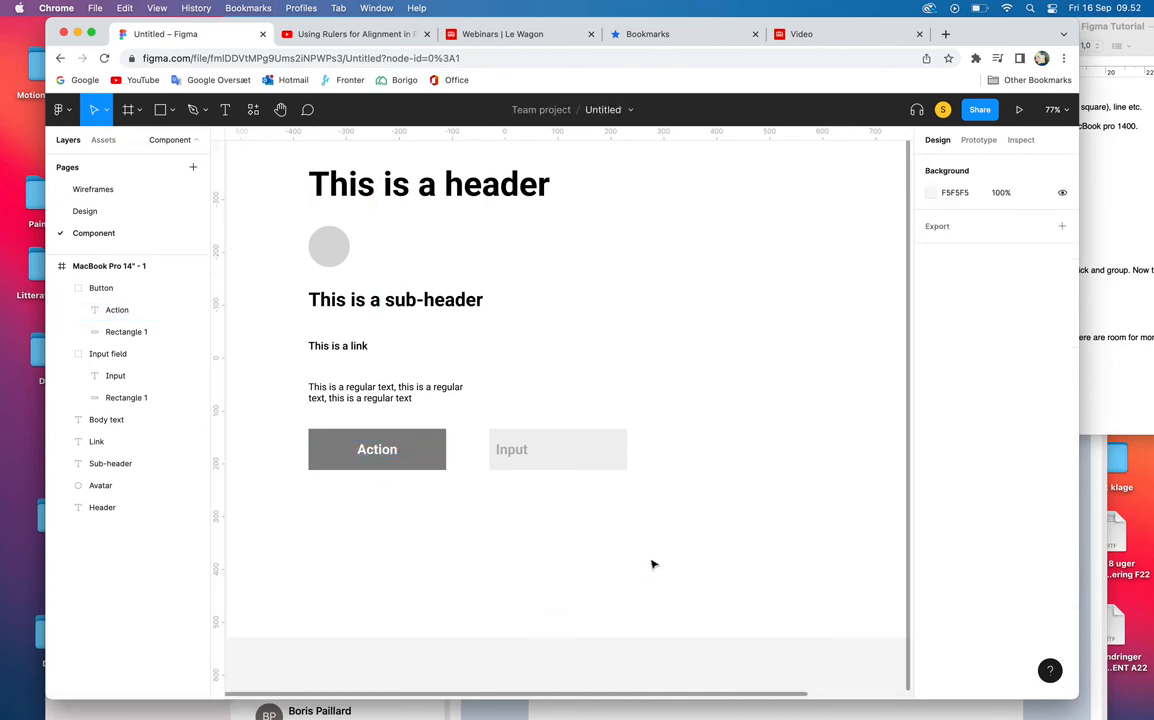
Step: Collapse the Input field and Button groups in the layer list and clear the selection
scroll(651, 565, up, 2)
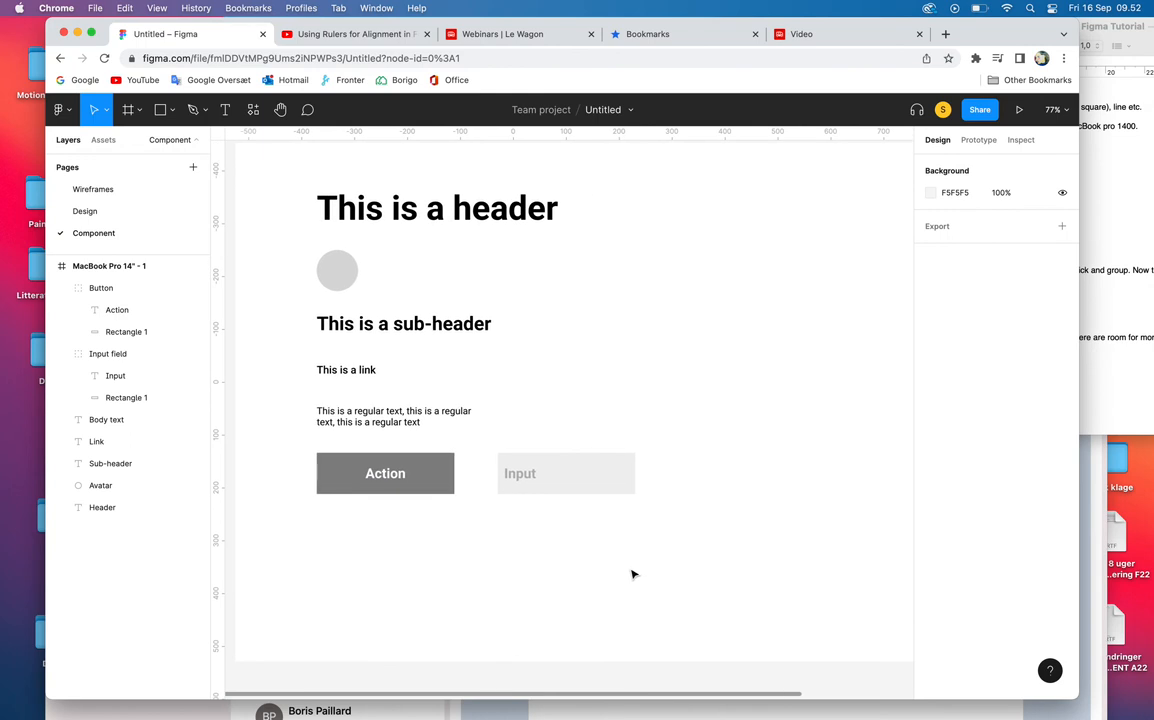
ctrl+scroll(631, 574, down, 3)
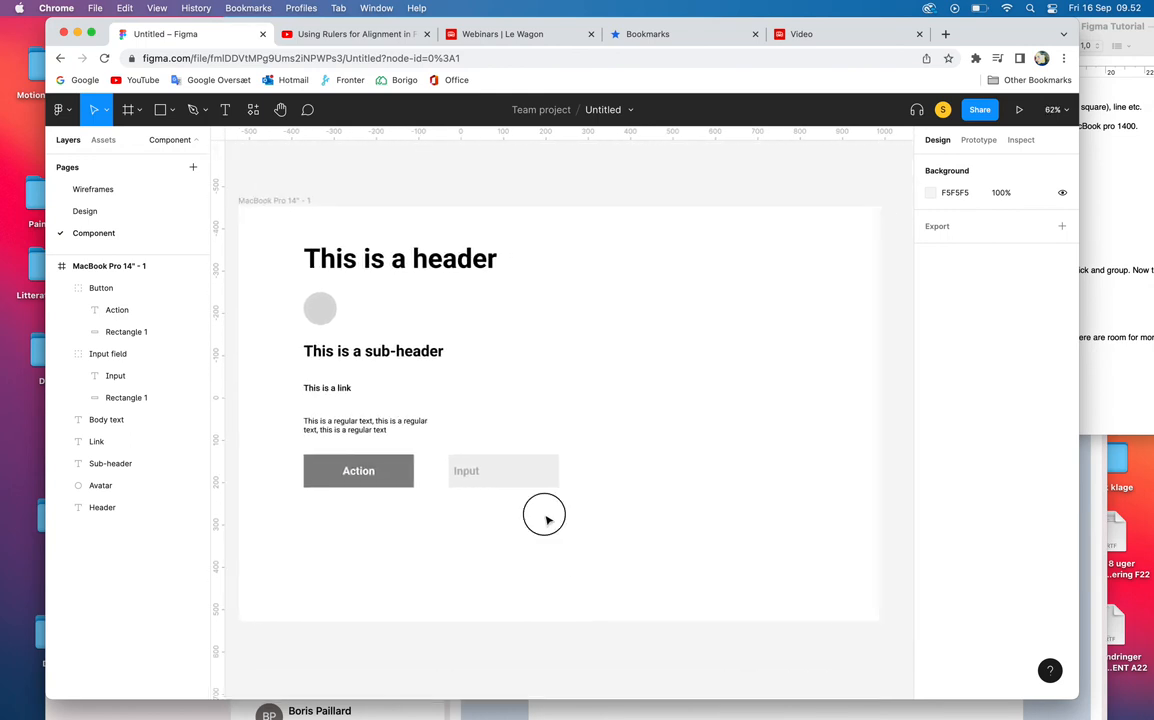
click(455, 465)
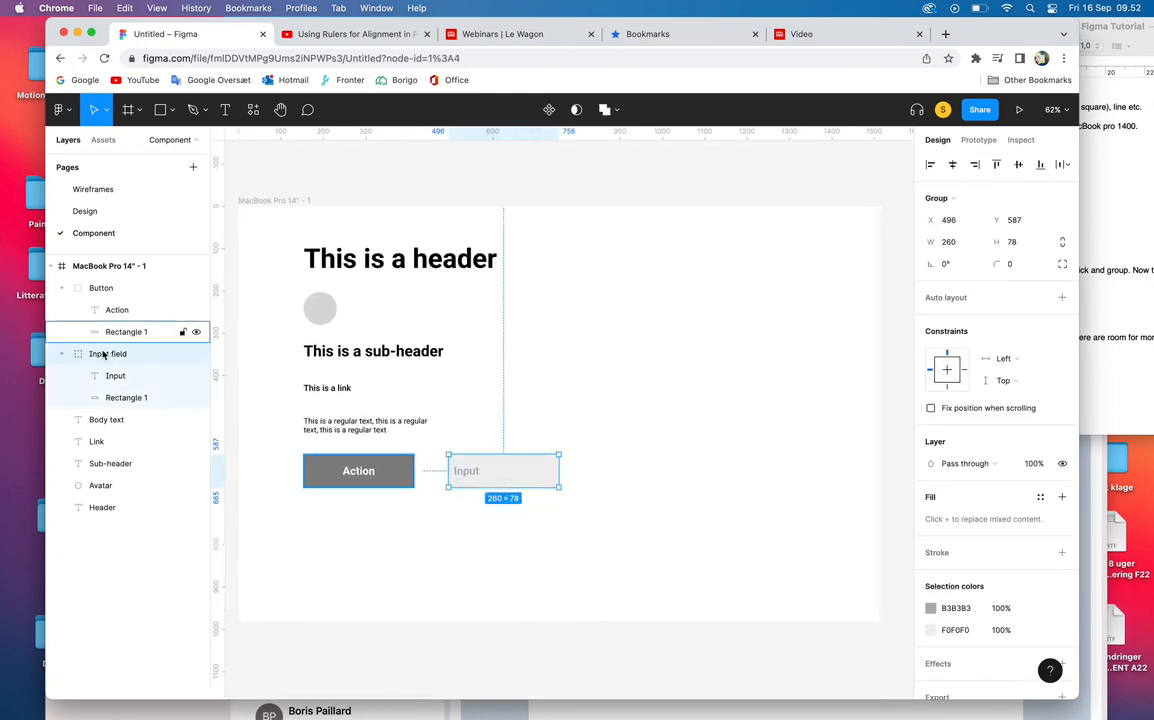
click(62, 354)
click(62, 288)
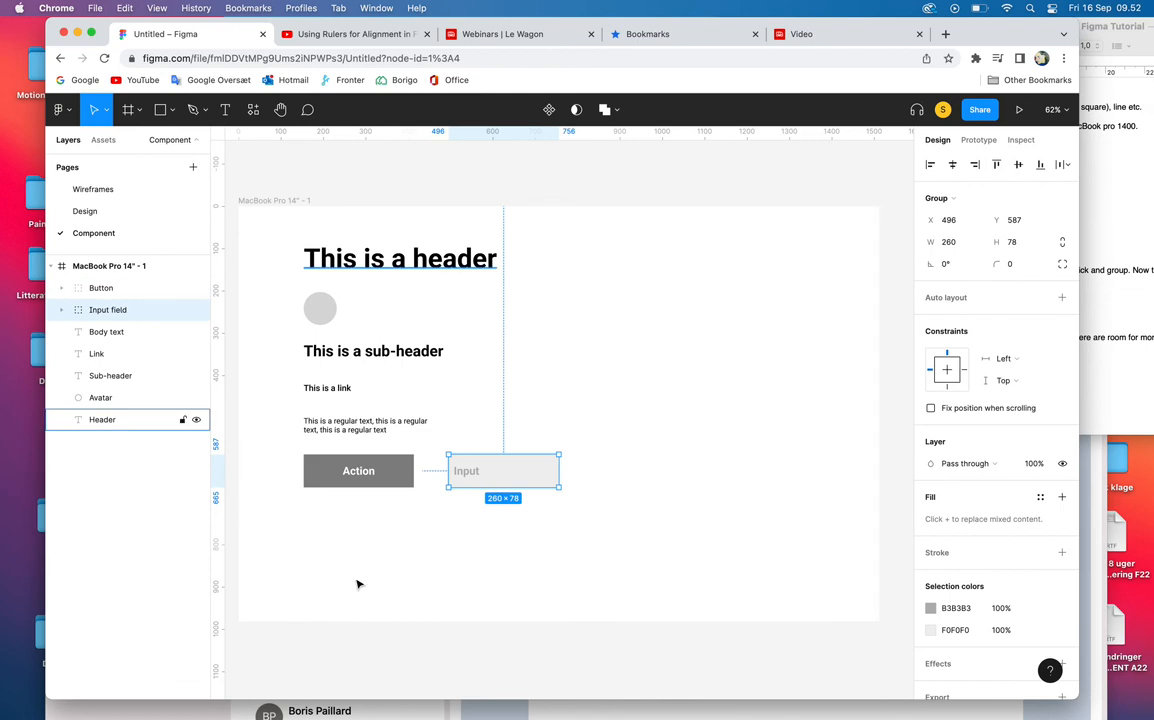
click(437, 599)
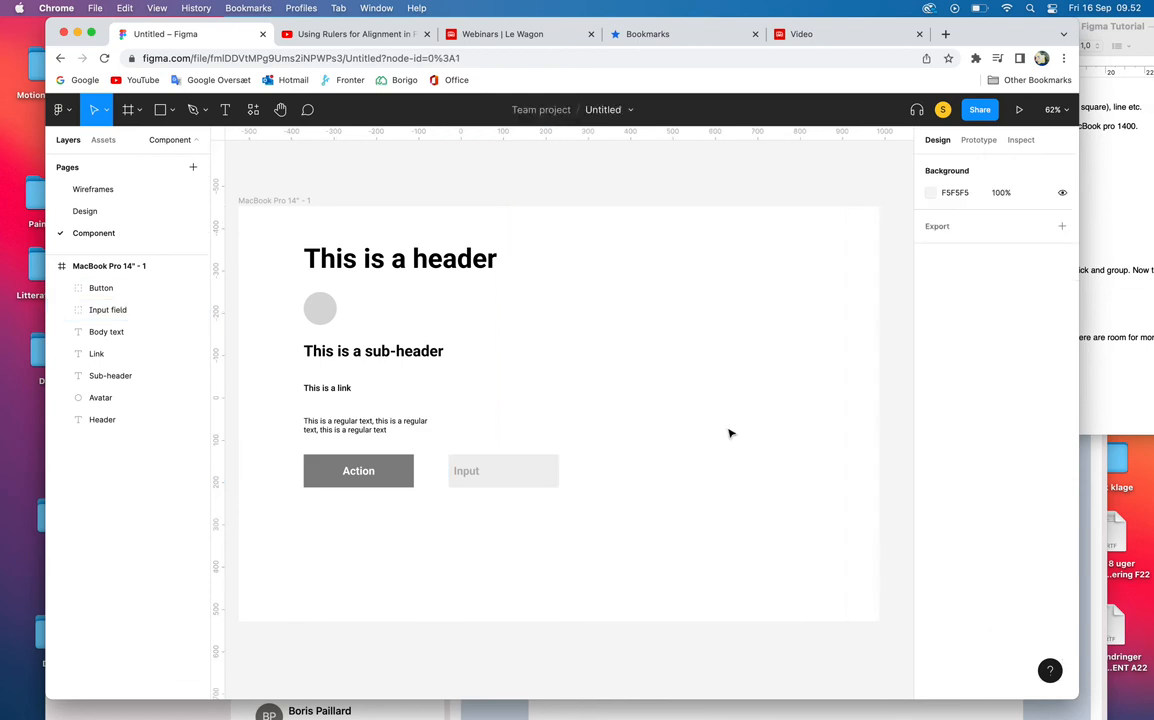
Step: Paste the text "Rectangle 375x282" onto the canvas and place it beside the header at X 263, Y -365
scroll(729, 433, right, 2)
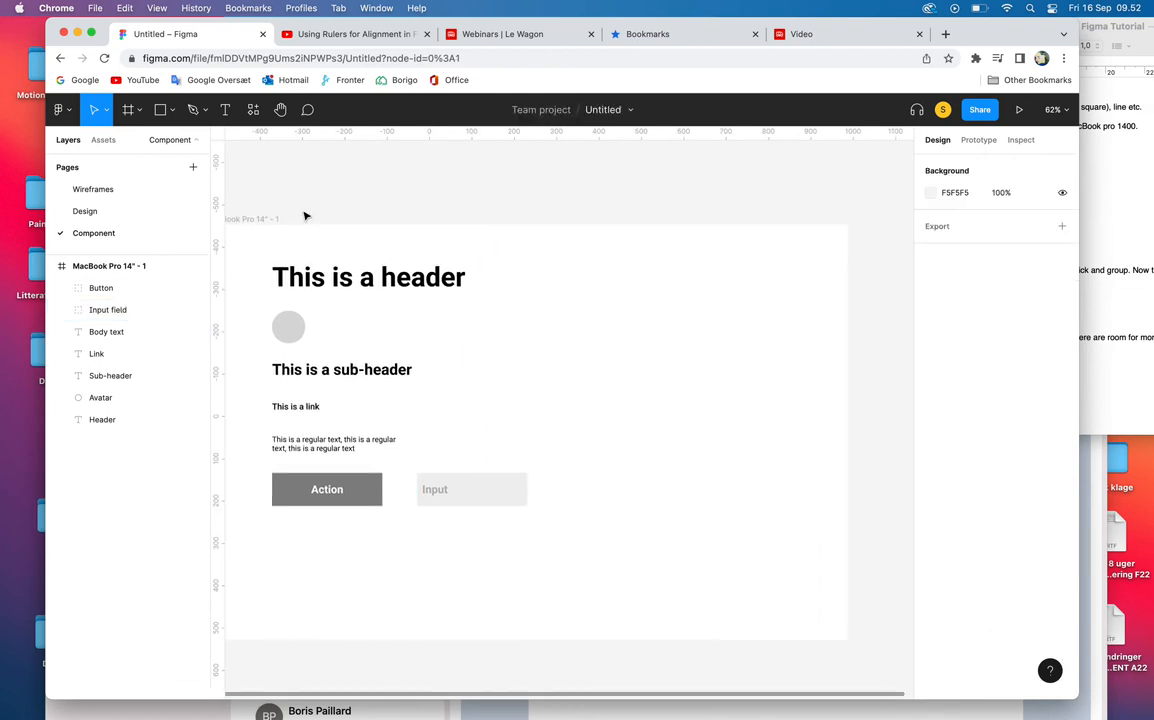
click(226, 112)
click(631, 286)
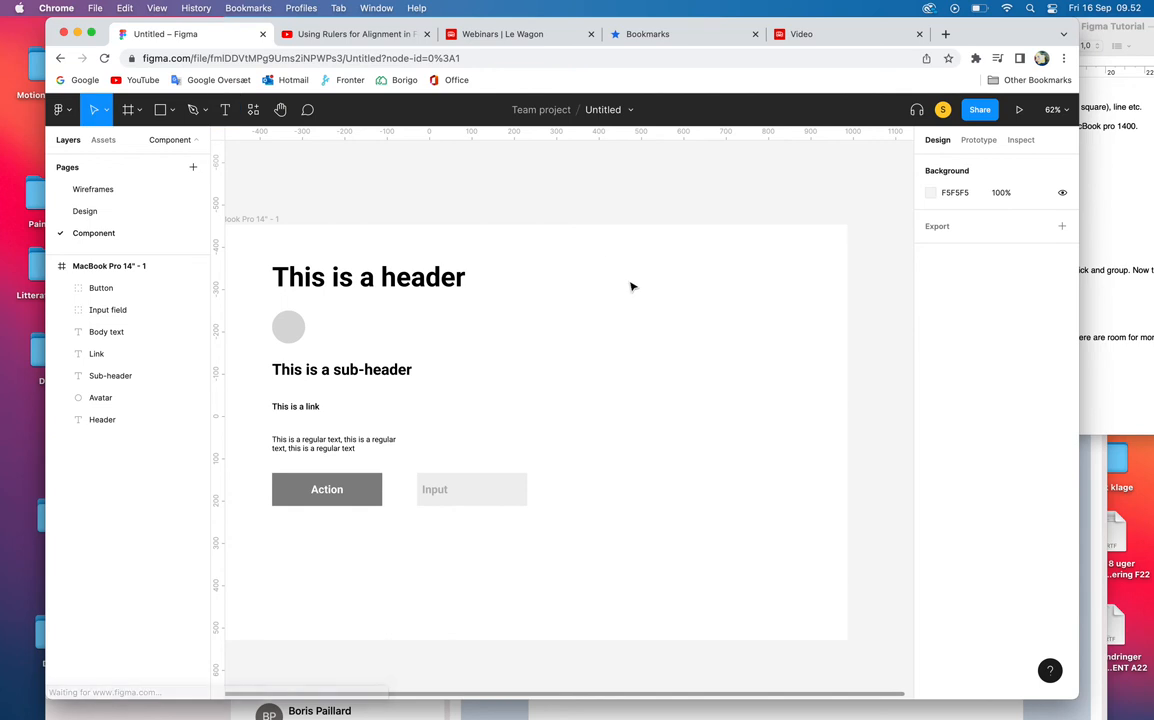
key(super+v)
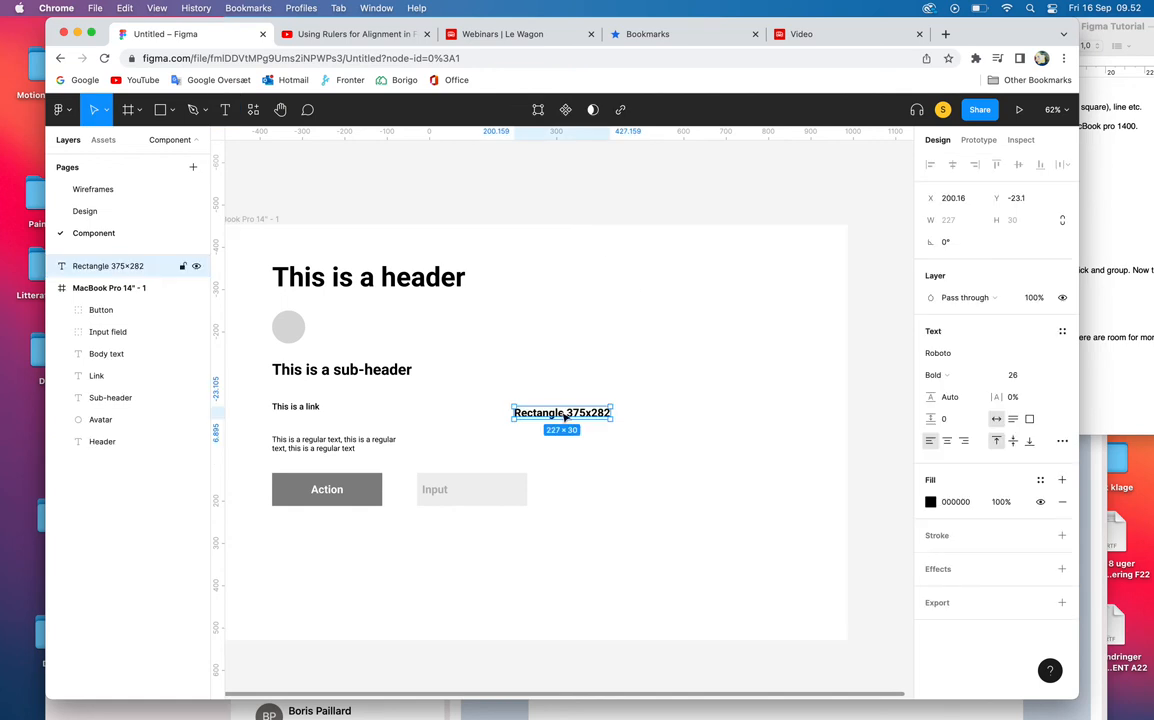
drag(548, 416, 582, 278)
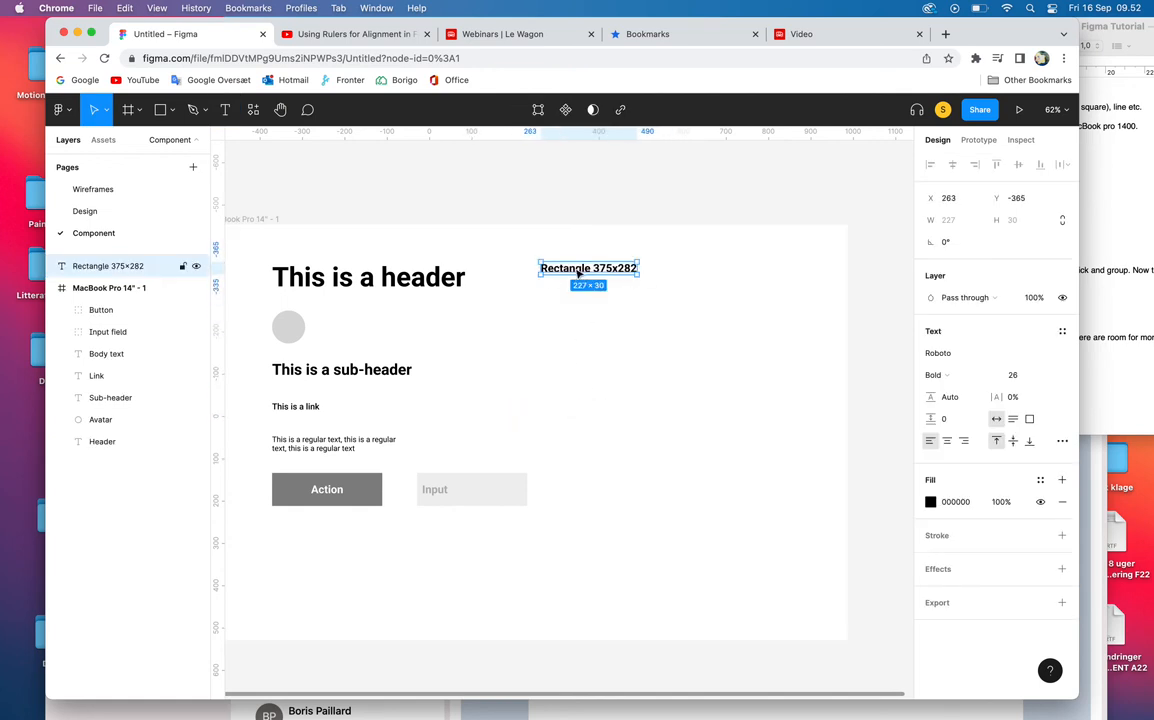
click(590, 322)
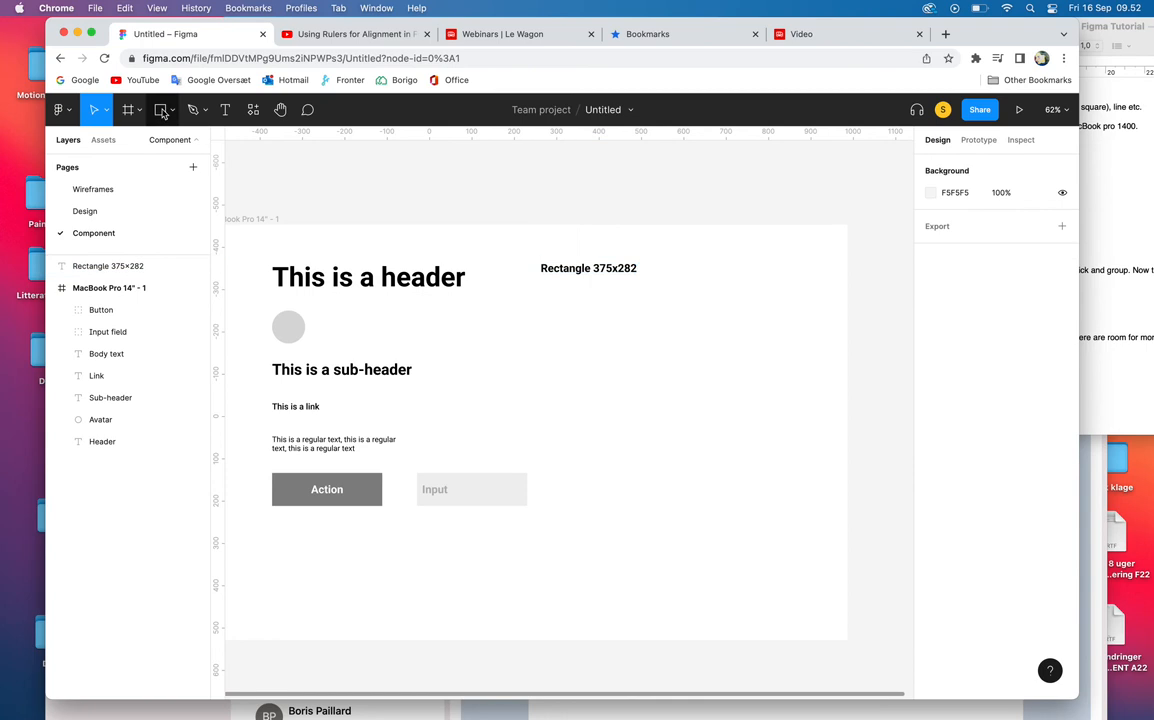
Step: Draw a rectangle in the empty right half of the frame and set its size to 375 by 282
click(160, 110)
drag(557, 321, 726, 456)
click(952, 220)
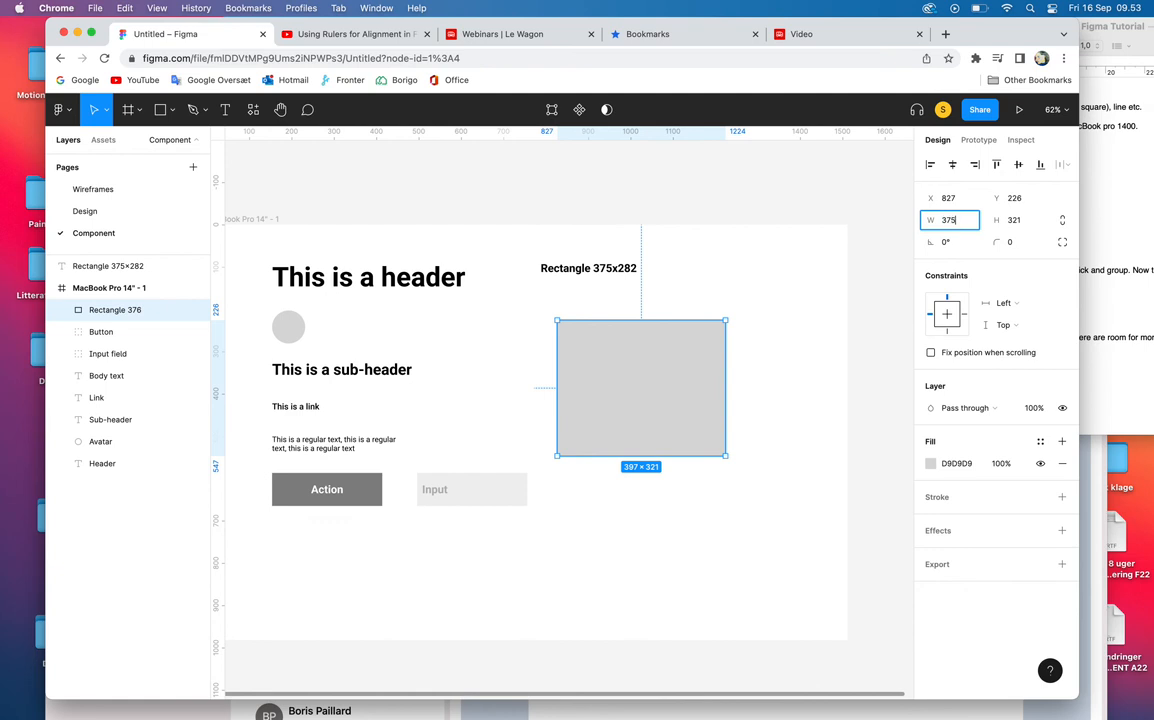
key(Return)
click(1015, 222)
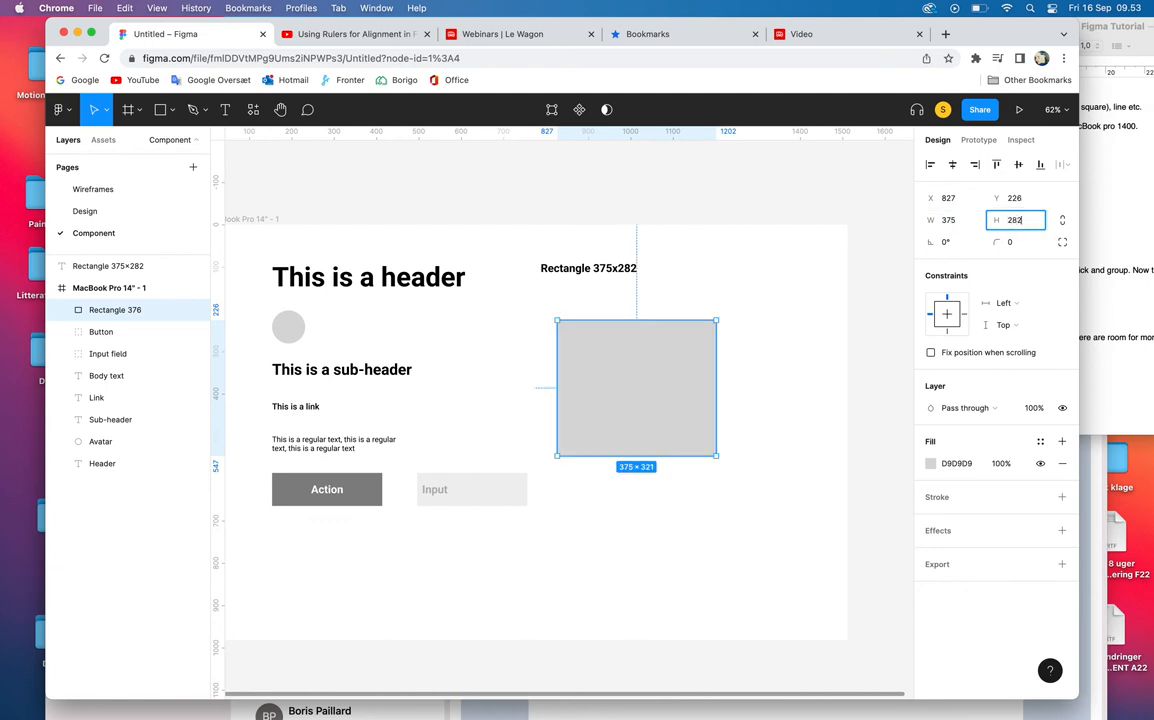
text(282)
key(Return)
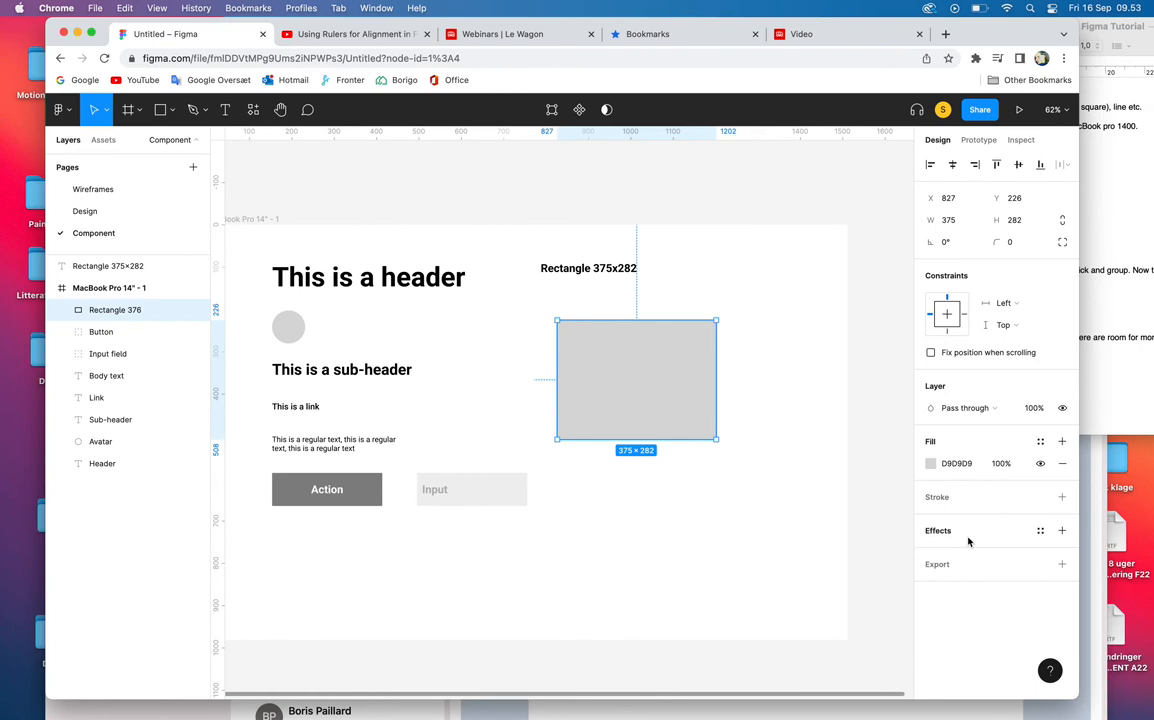
Step: Add a drop shadow to the 375 by 282 rectangle with X 10, Y 10 and blur 30
click(1062, 531)
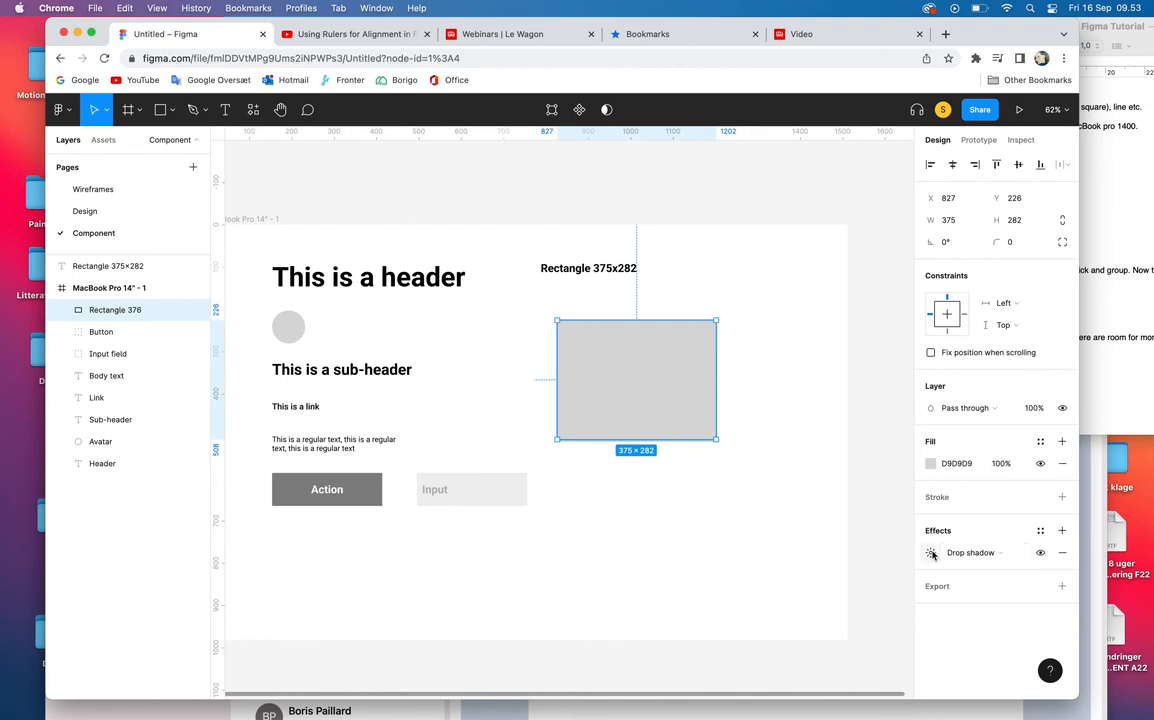
click(930, 556)
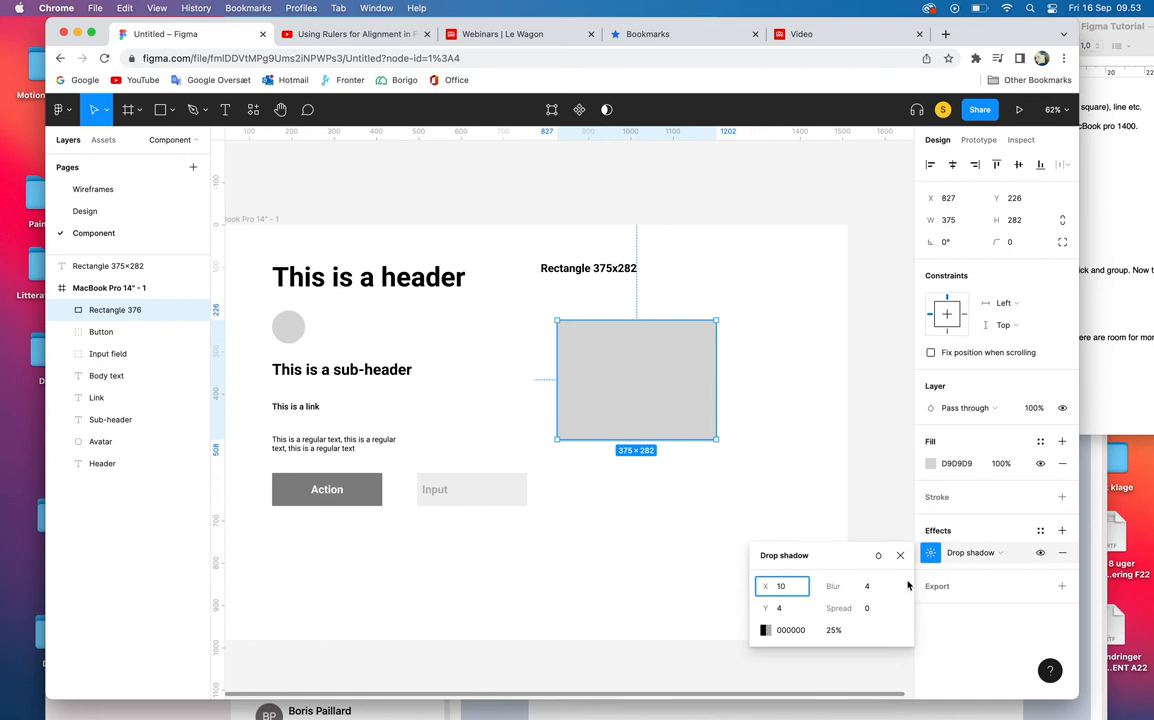
click(778, 608)
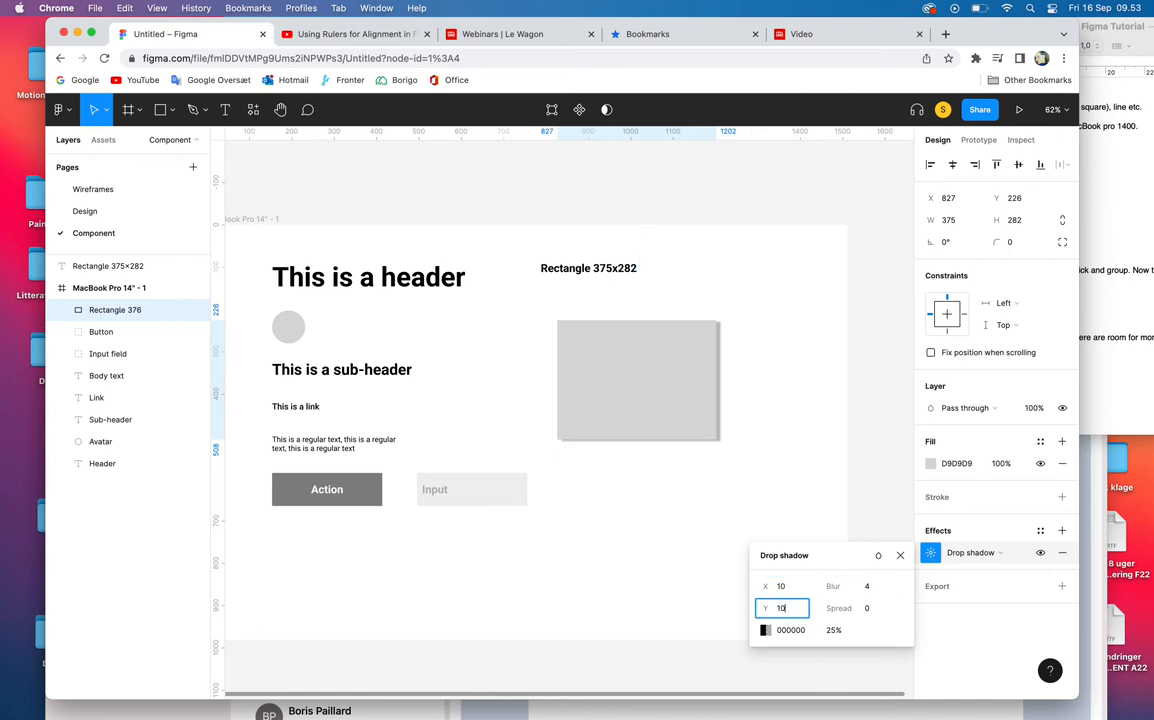
click(867, 588)
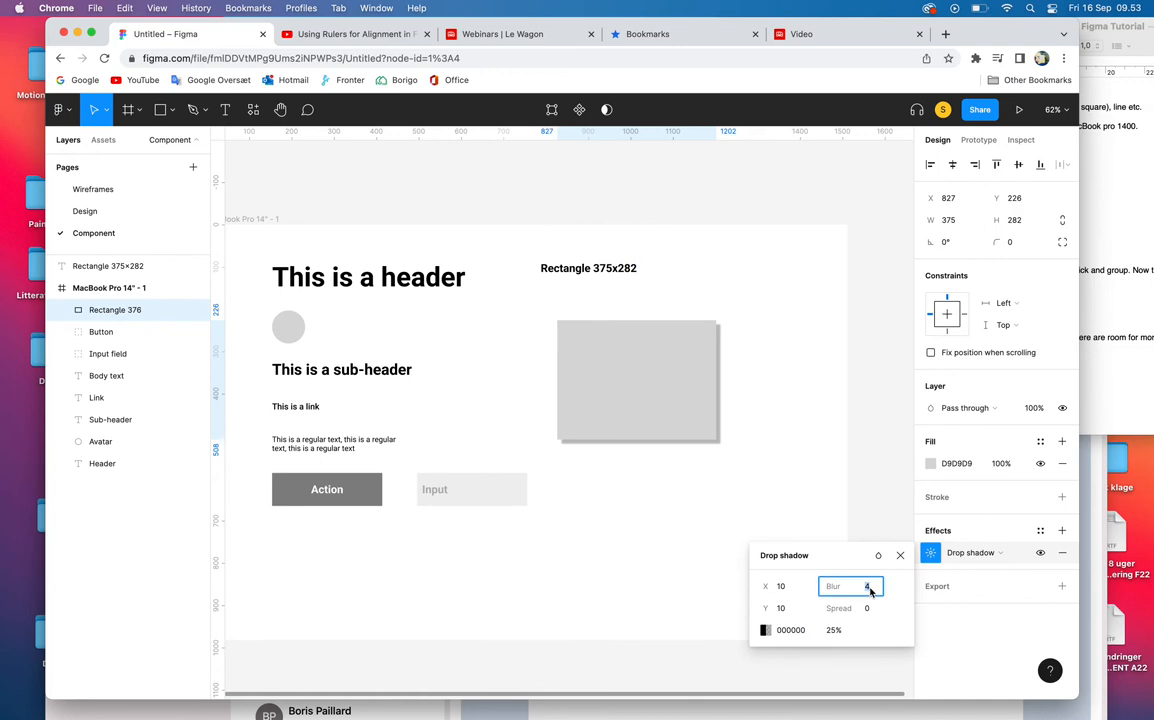
text(30)
key(Return)
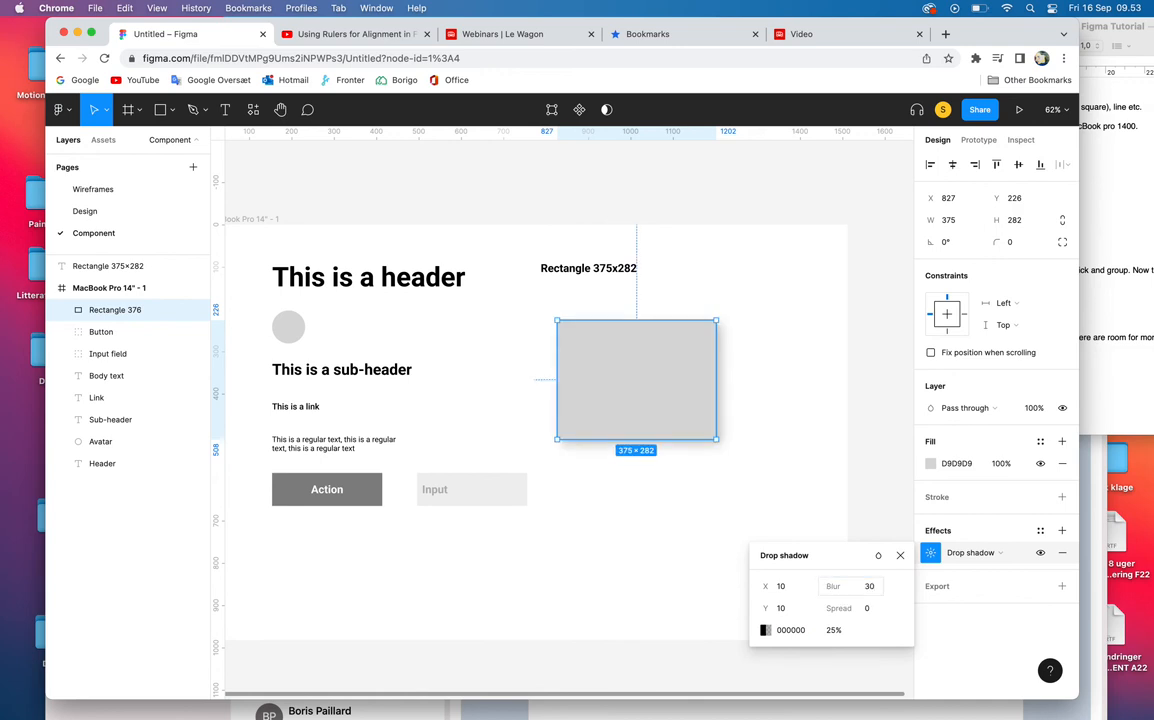
click(695, 521)
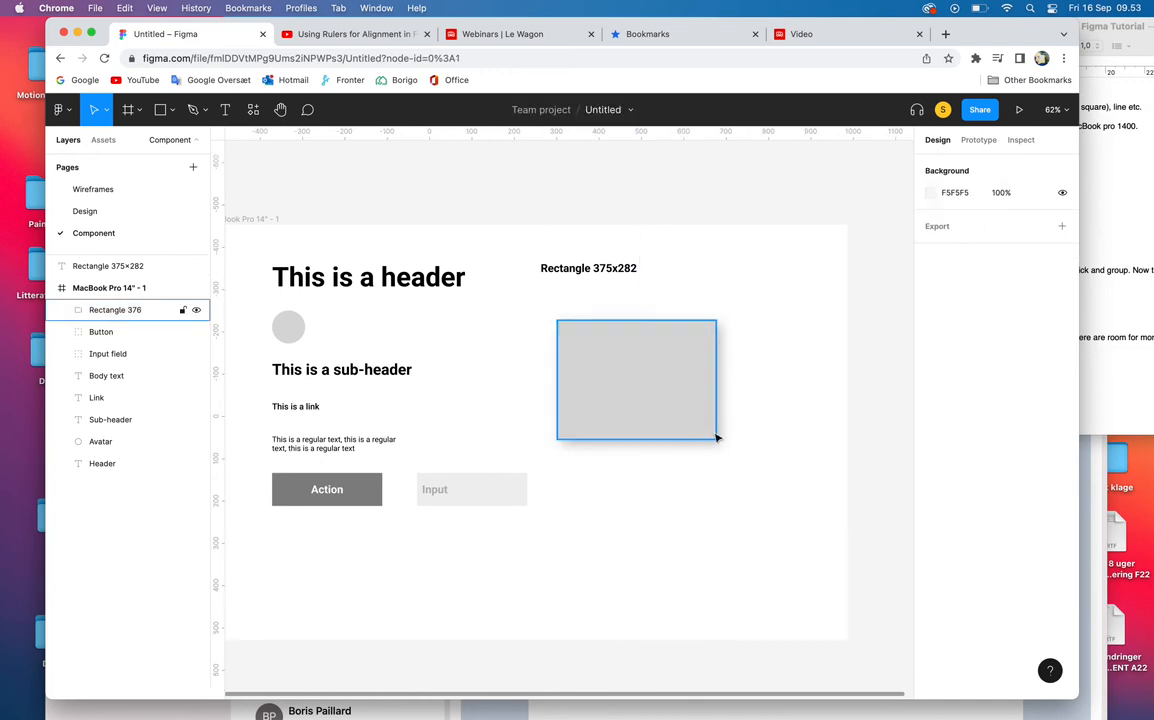
Step: Delete the "Rectangle 375x282" text and move the shadowed rectangle to X 932, Y 82
click(584, 269)
key(Delete)
drag(636, 371, 680, 310)
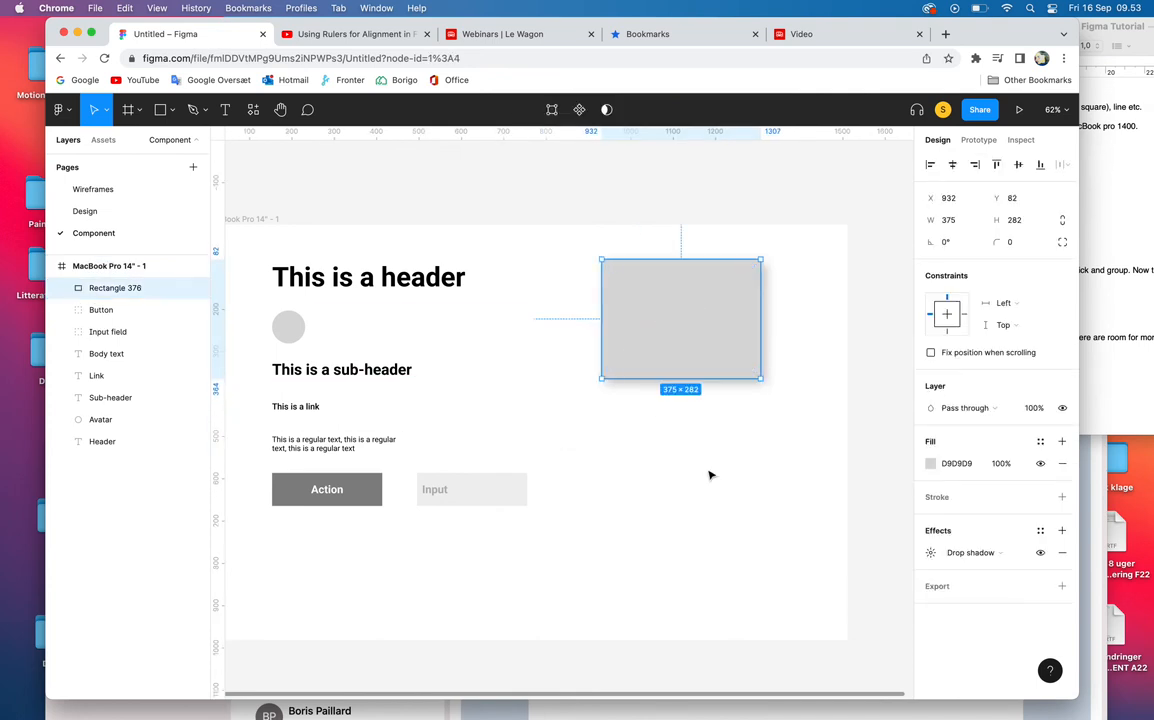
click(760, 474)
Step: Change the shadowed rectangle's fill to white and move it lower in the frame, to the right of the sub-header
click(739, 327)
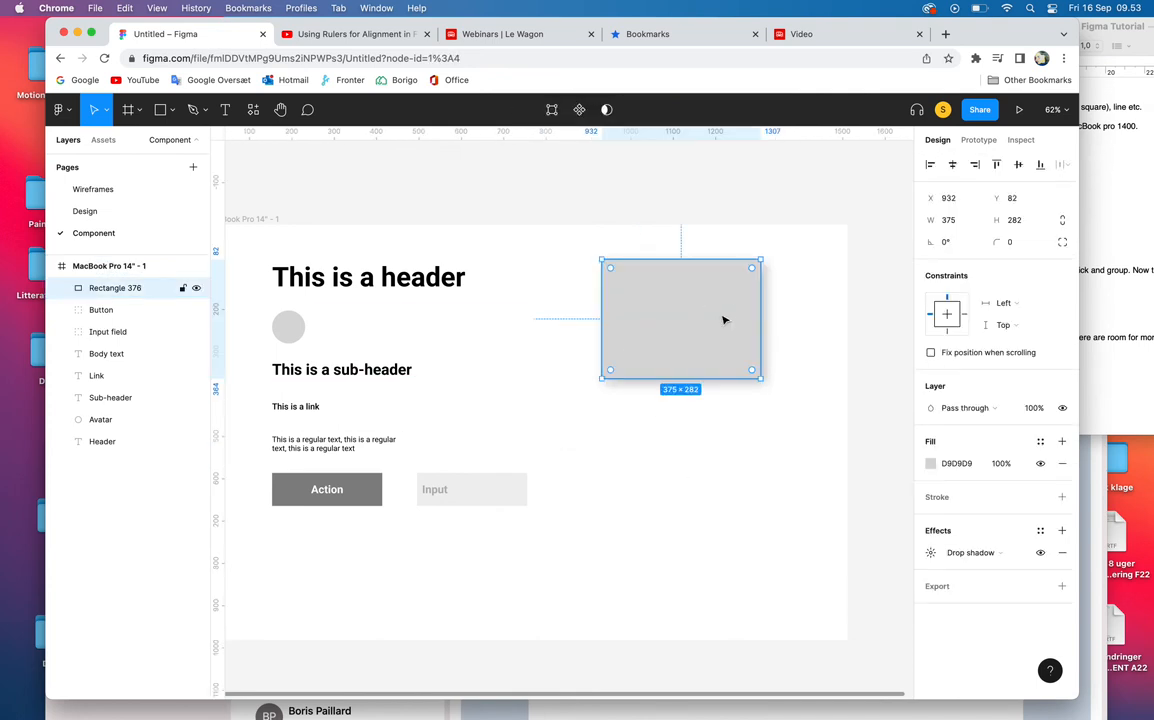
click(931, 464)
drag(791, 443, 711, 422)
click(791, 286)
click(713, 488)
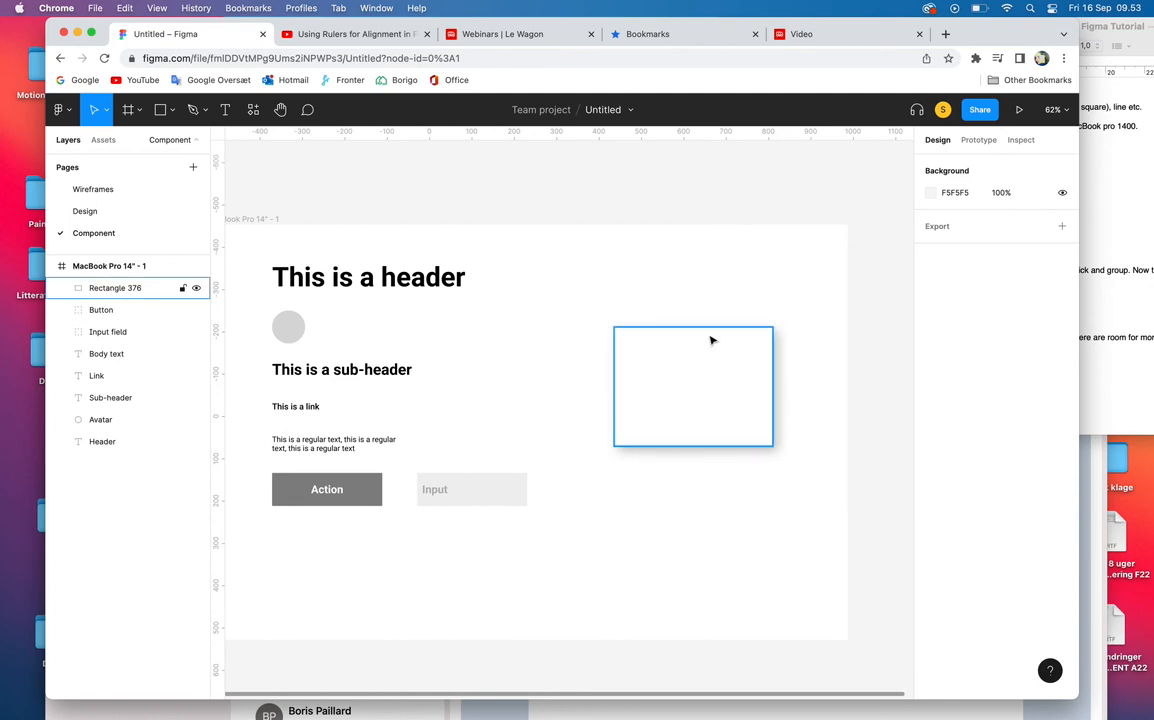
Step: Add the note text "375x152 grey fill." above the white shadowed rectangle
click(690, 585)
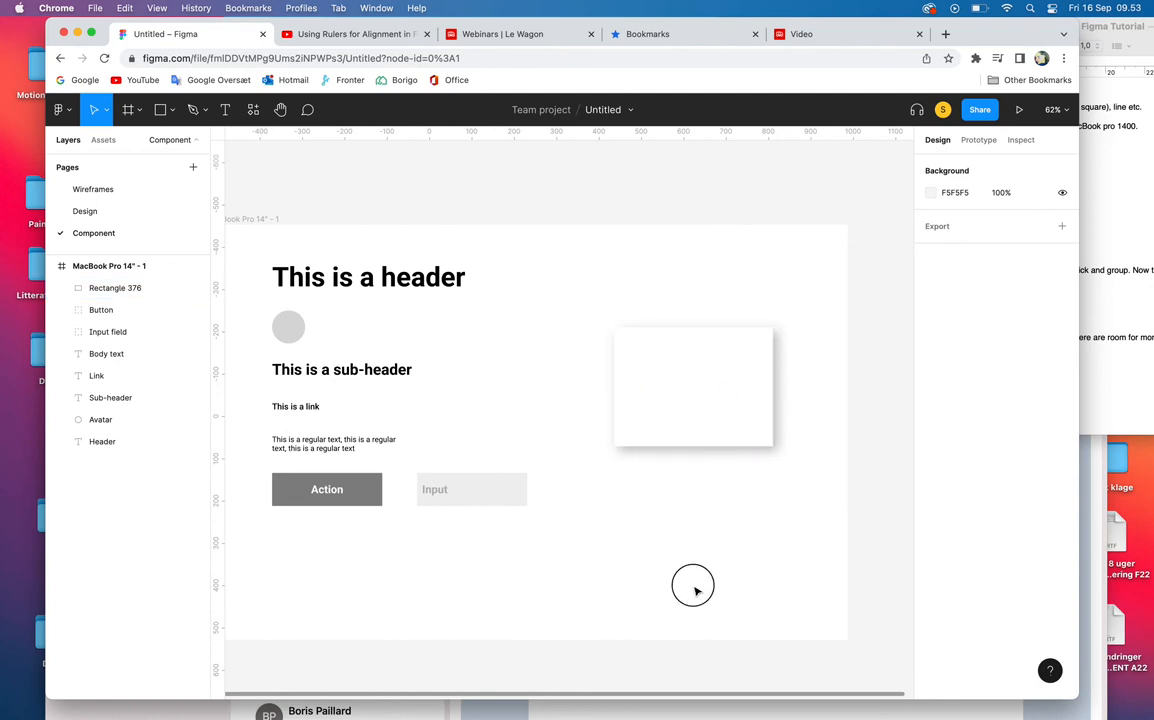
click(225, 109)
click(616, 272)
key(super+v)
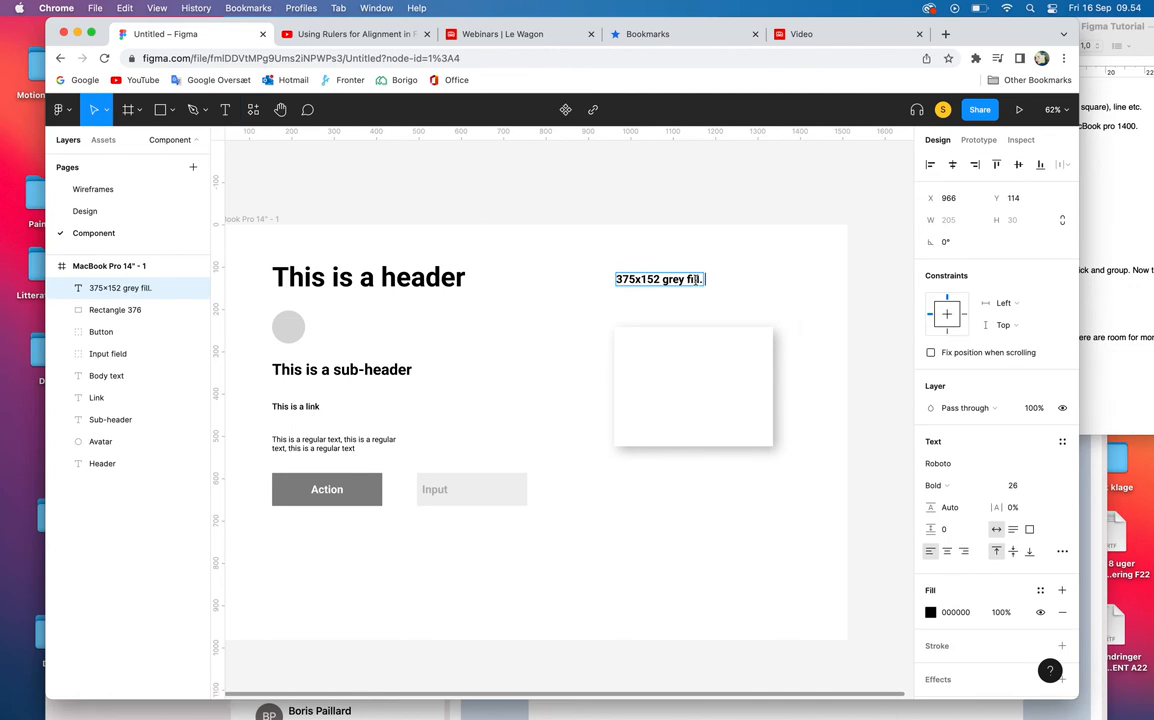
key(Escape)
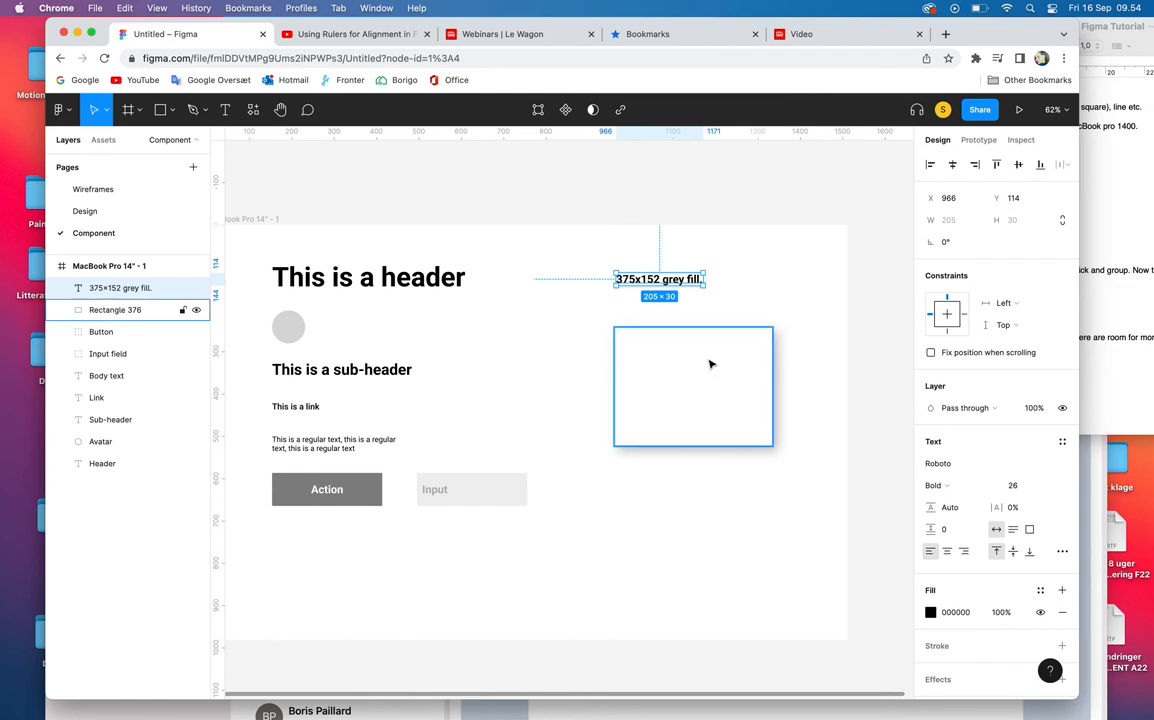
click(641, 515)
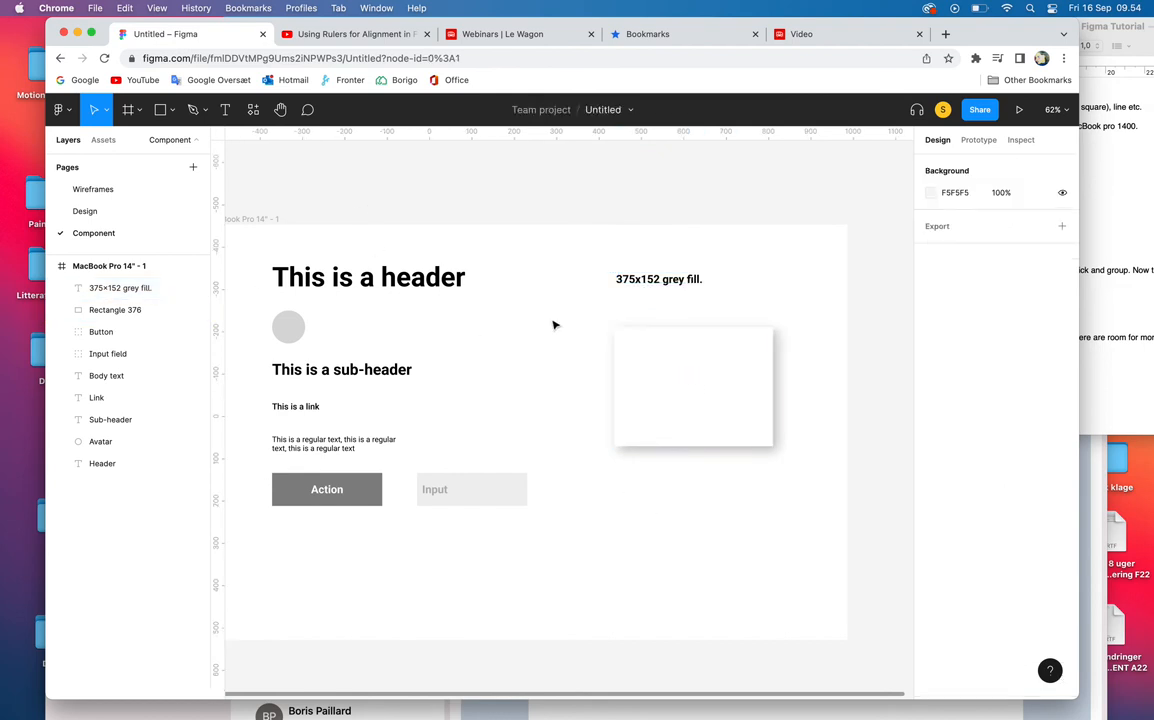
Step: Duplicate the white shadowed rectangle and rename the copy's layer "Card bgr"
click(700, 404)
click(118, 311)
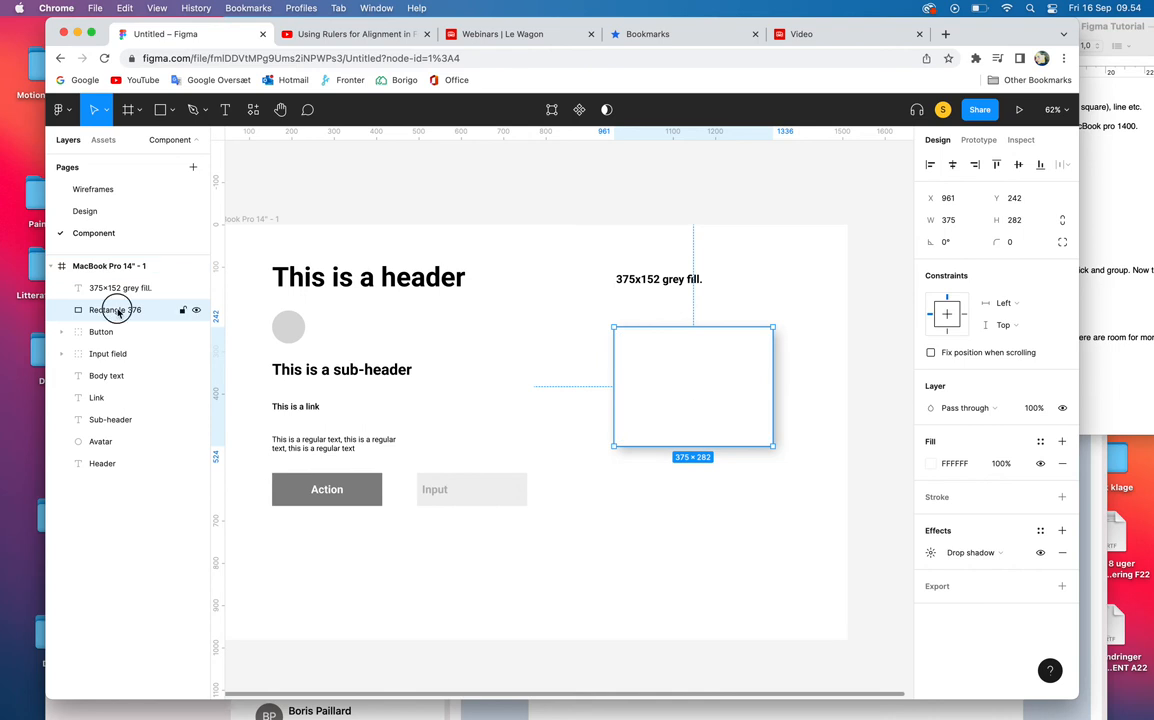
key(super+d)
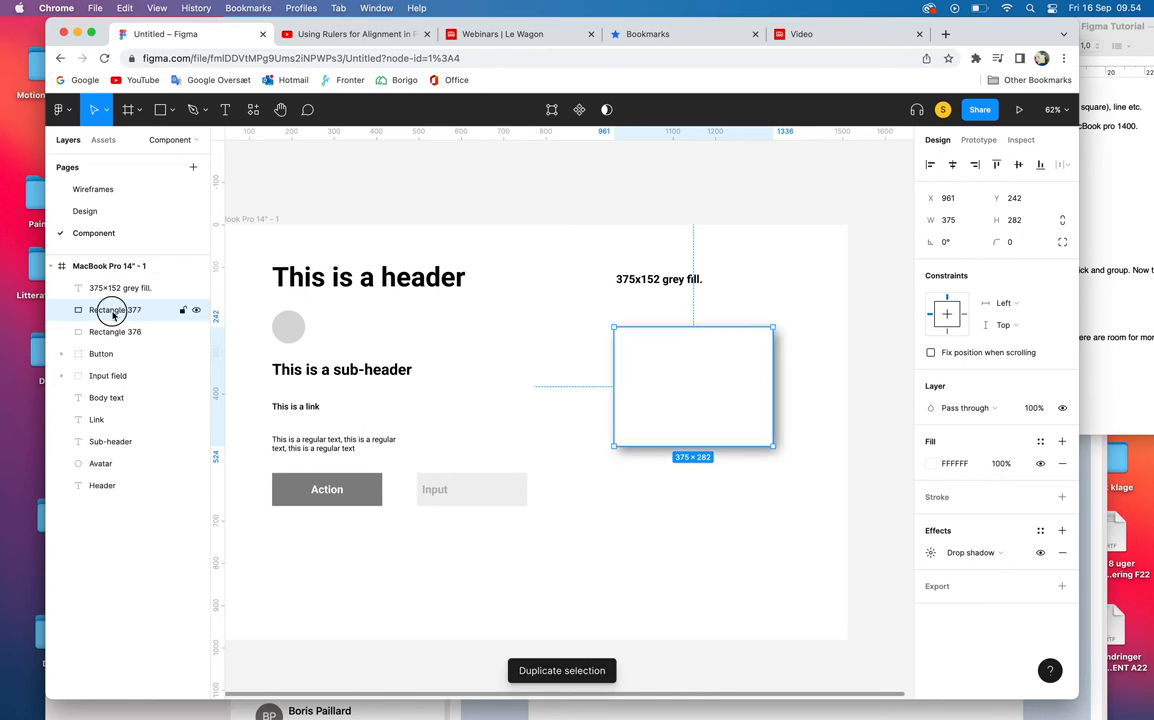
double_click(113, 313)
text(Card bgr)
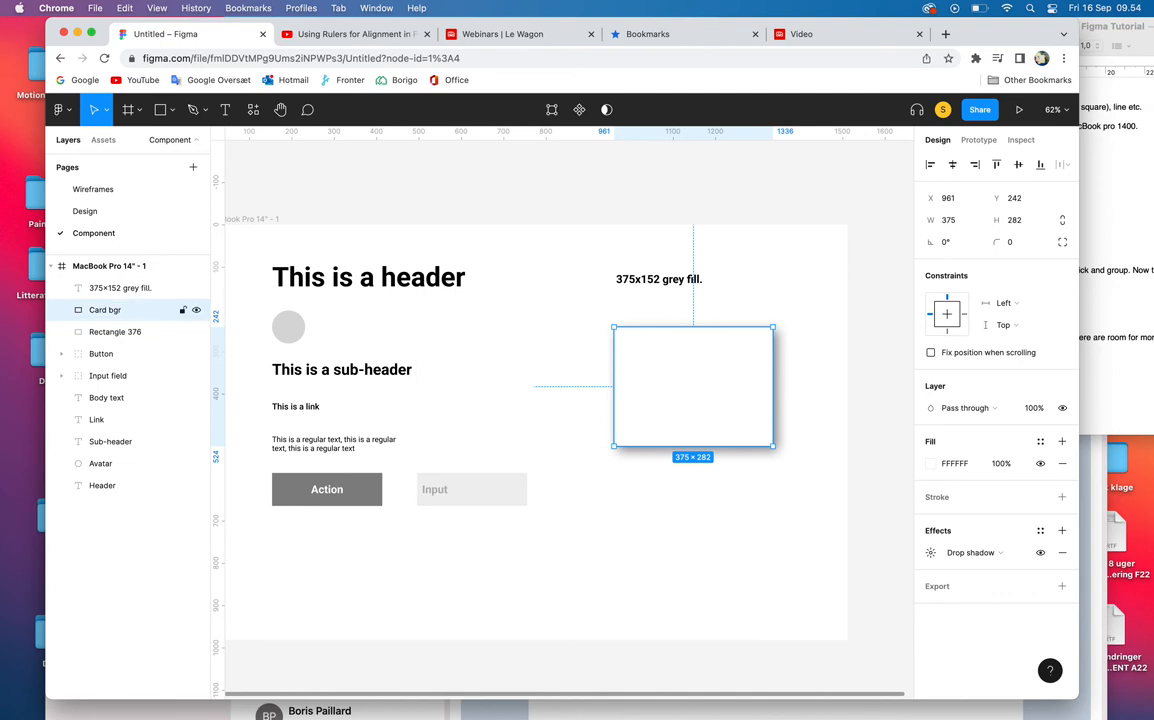
Step: Move the Card bgr rectangle straight down below the original rectangle, to X 961, Y 563
click(97, 333)
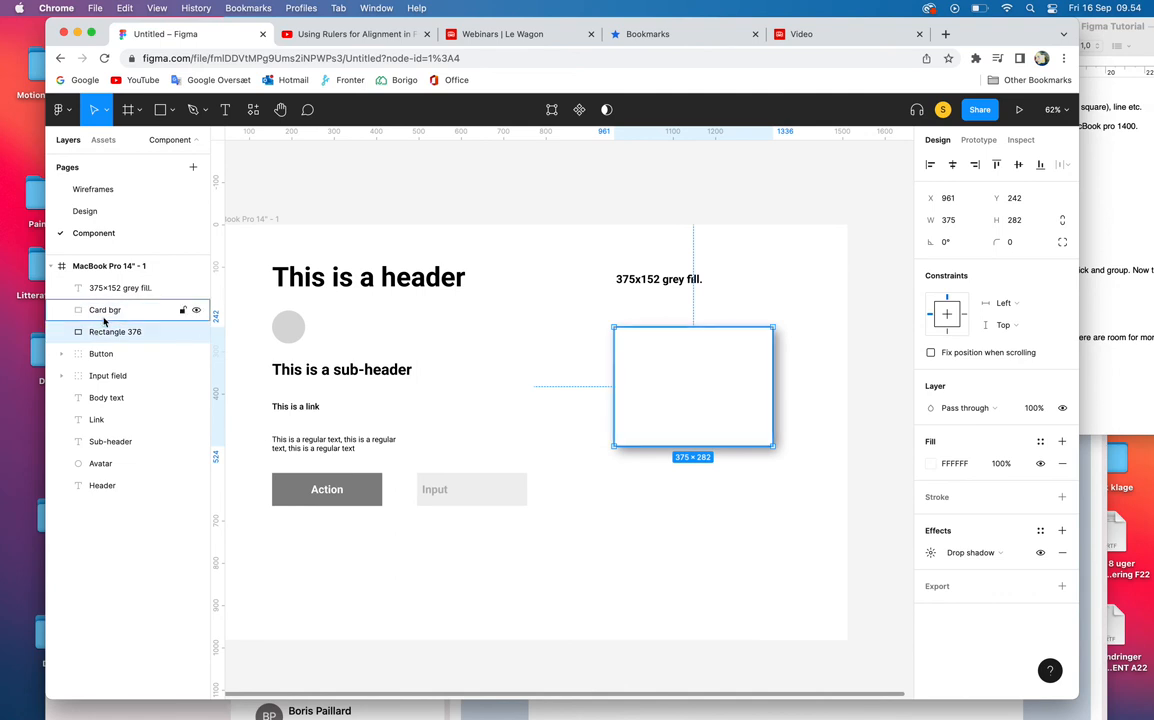
click(662, 574)
drag(677, 448, 672, 550)
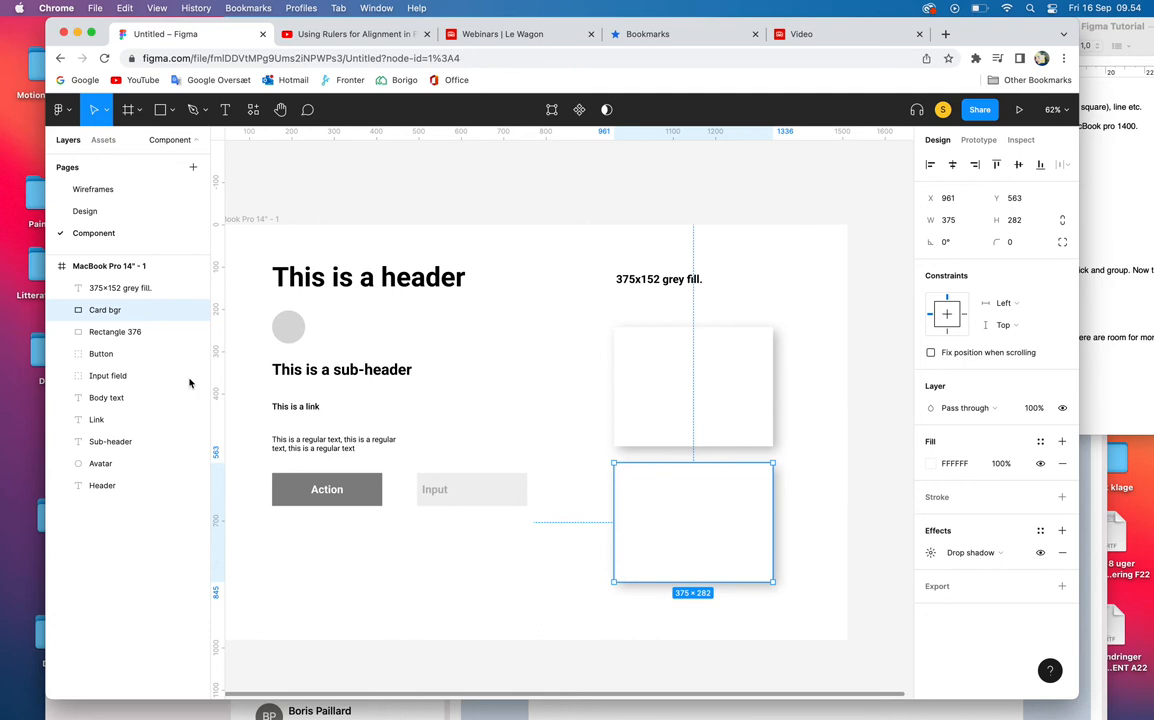
Step: Place the original shadowed rectangle above Card bgr in the layer order and rename it "Card image"
click(706, 402)
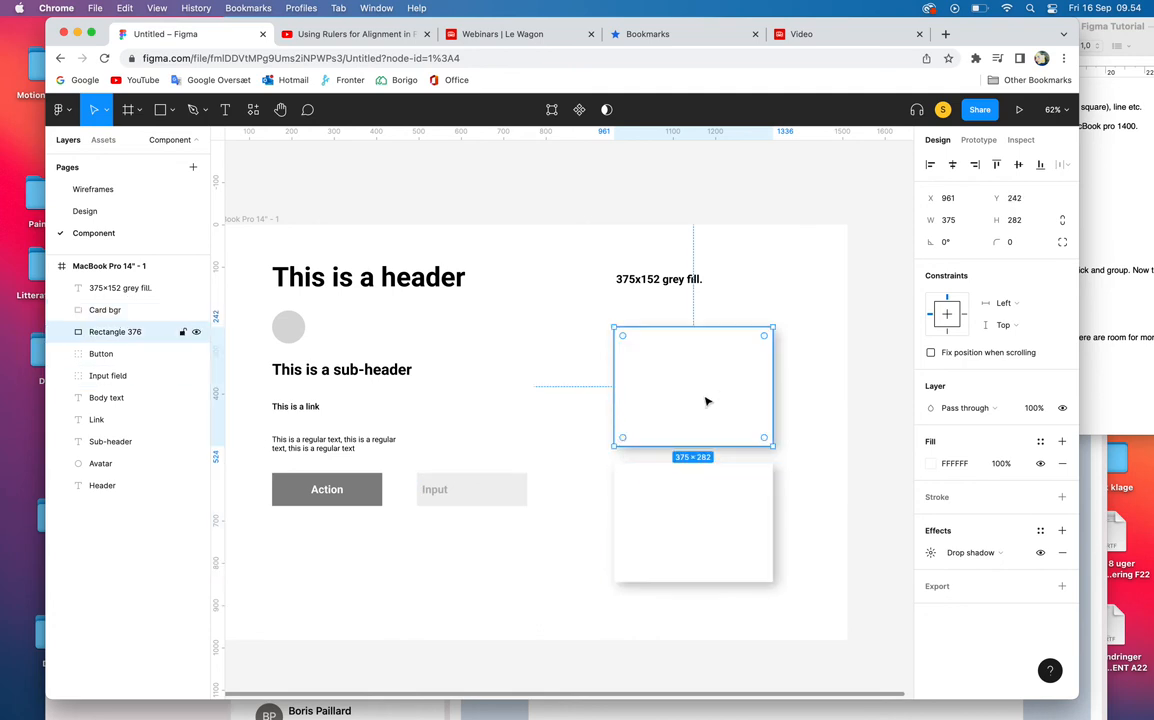
drag(108, 332, 140, 302)
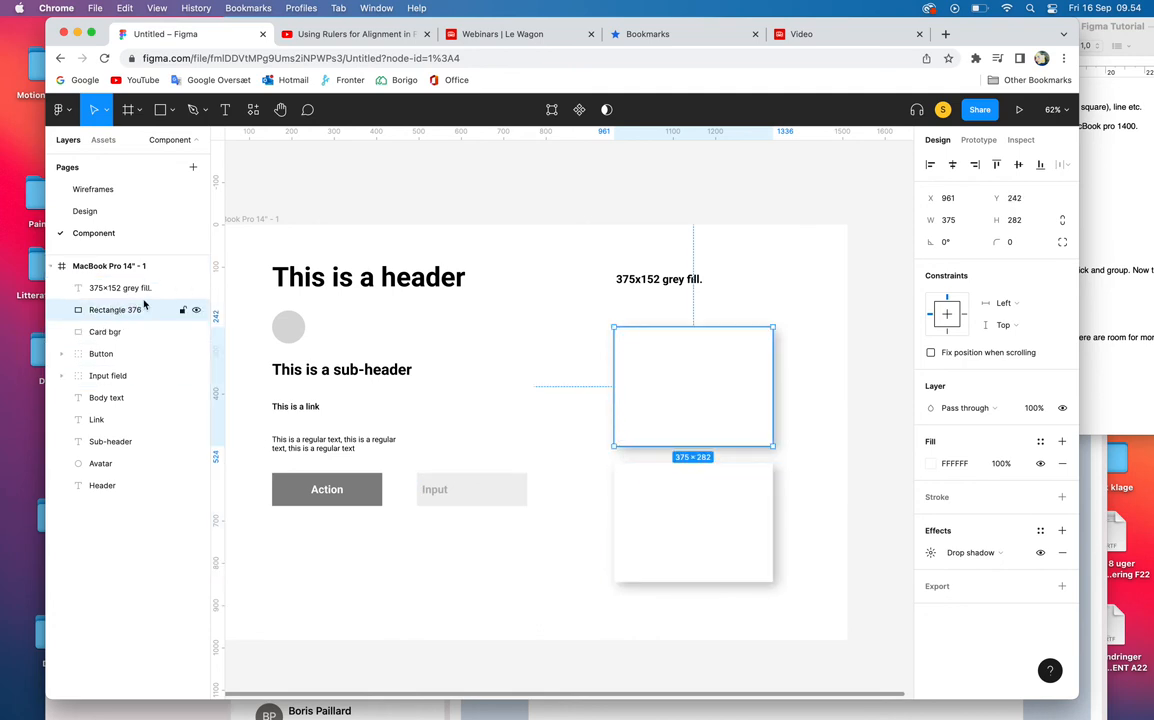
double_click(120, 311)
text(Card im)
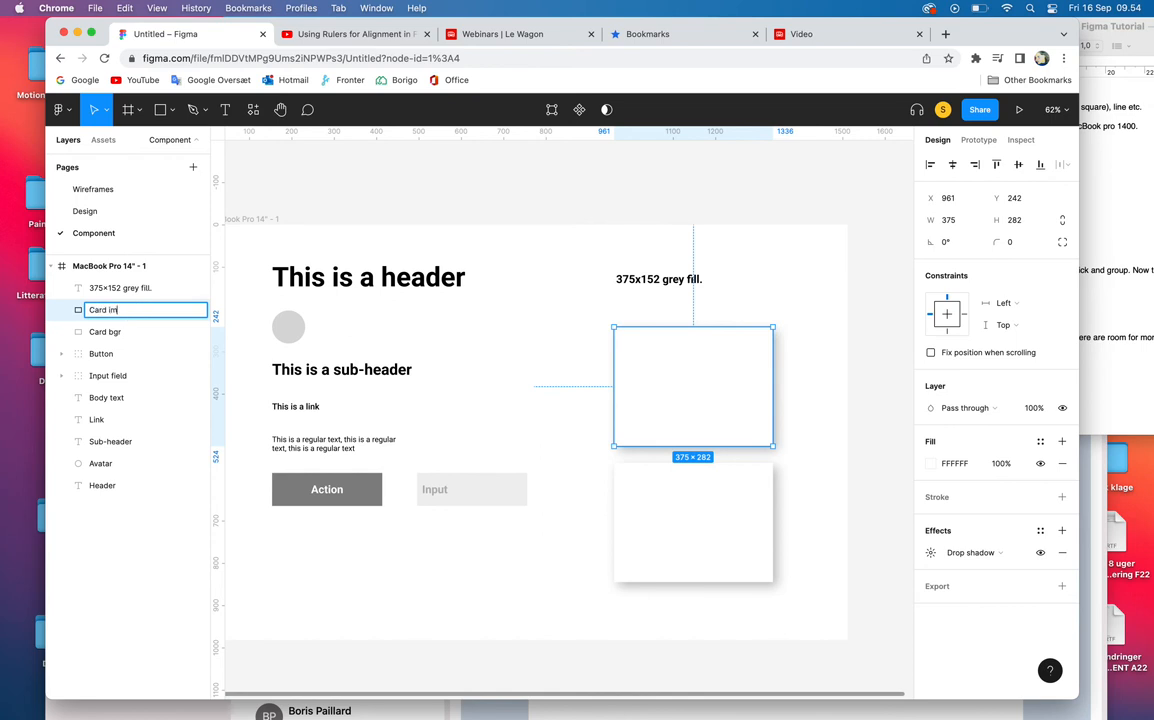
text(age)
key(Return)
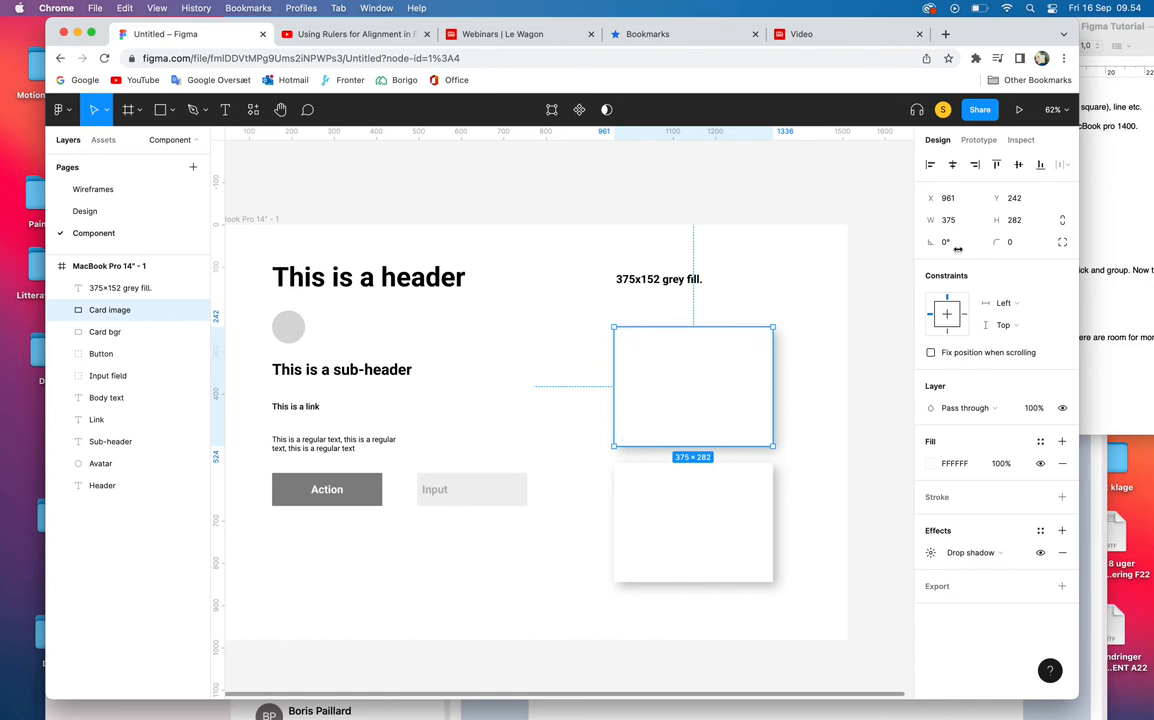
Step: Set the Card image rectangle's height to 152 and give it a grey fill of about A5A5A5
click(1013, 225)
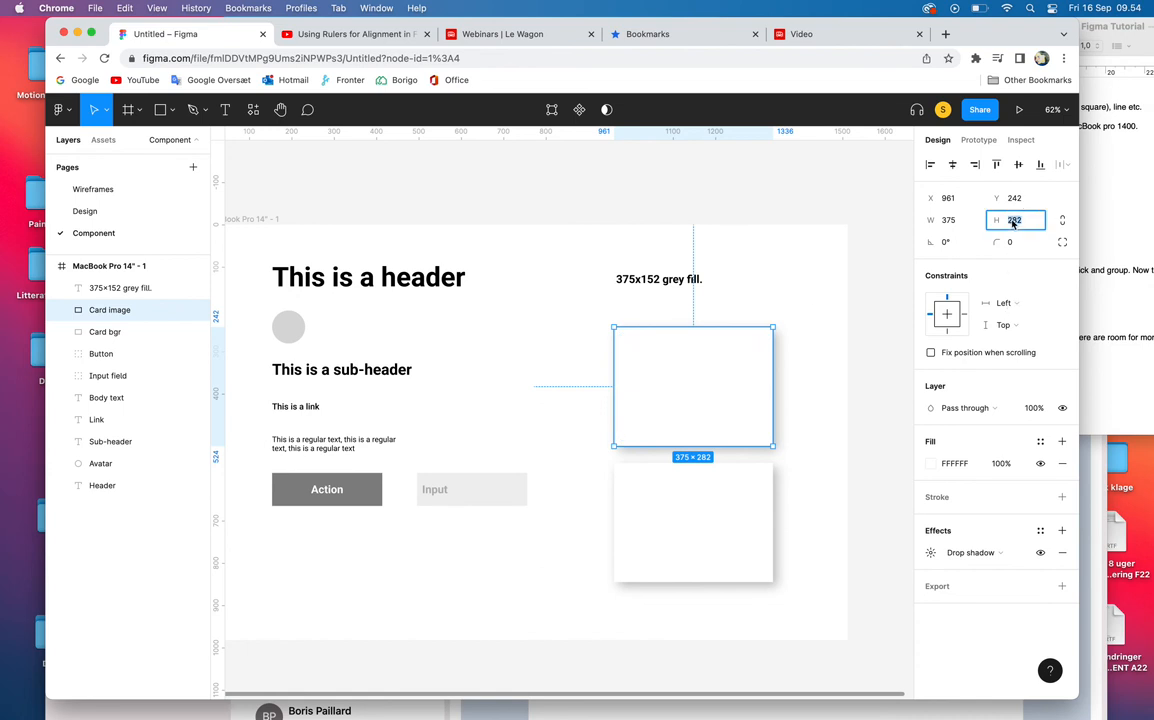
key(Return)
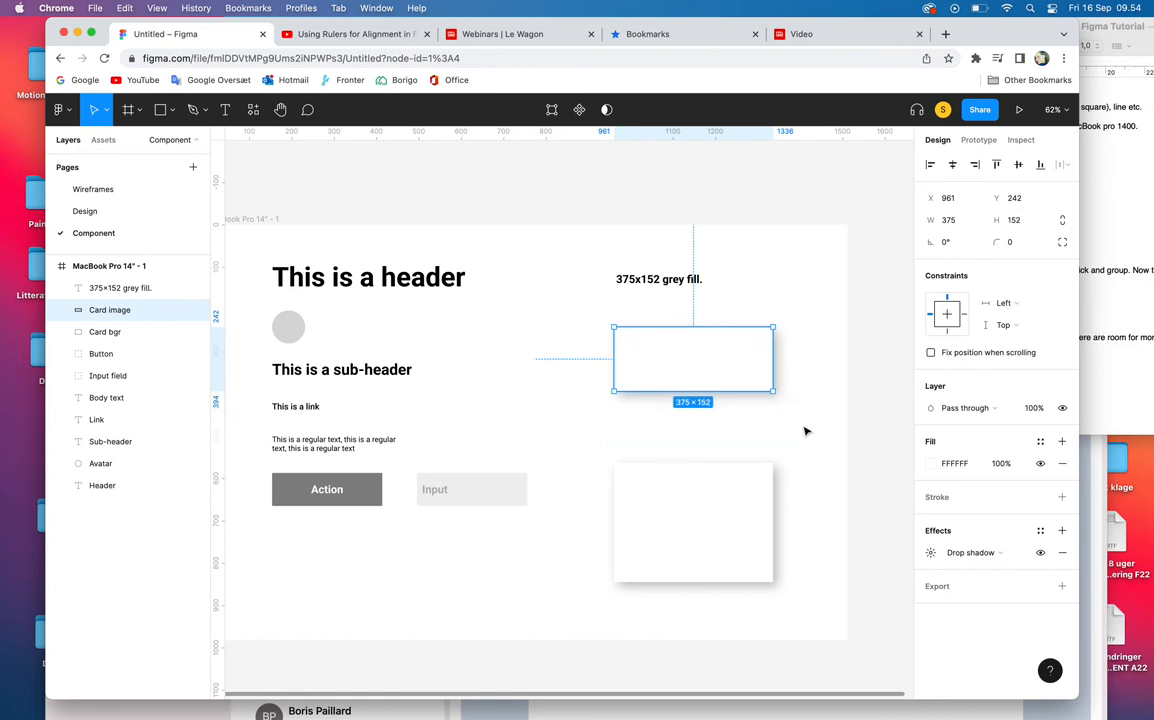
click(931, 463)
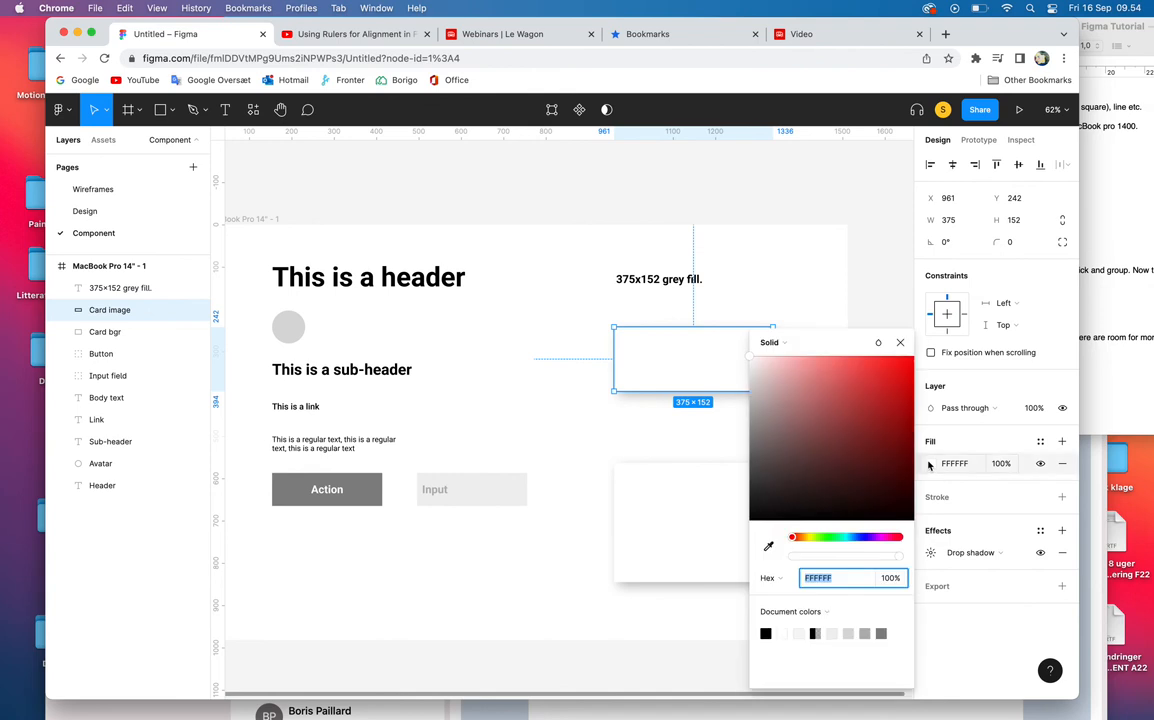
click(752, 418)
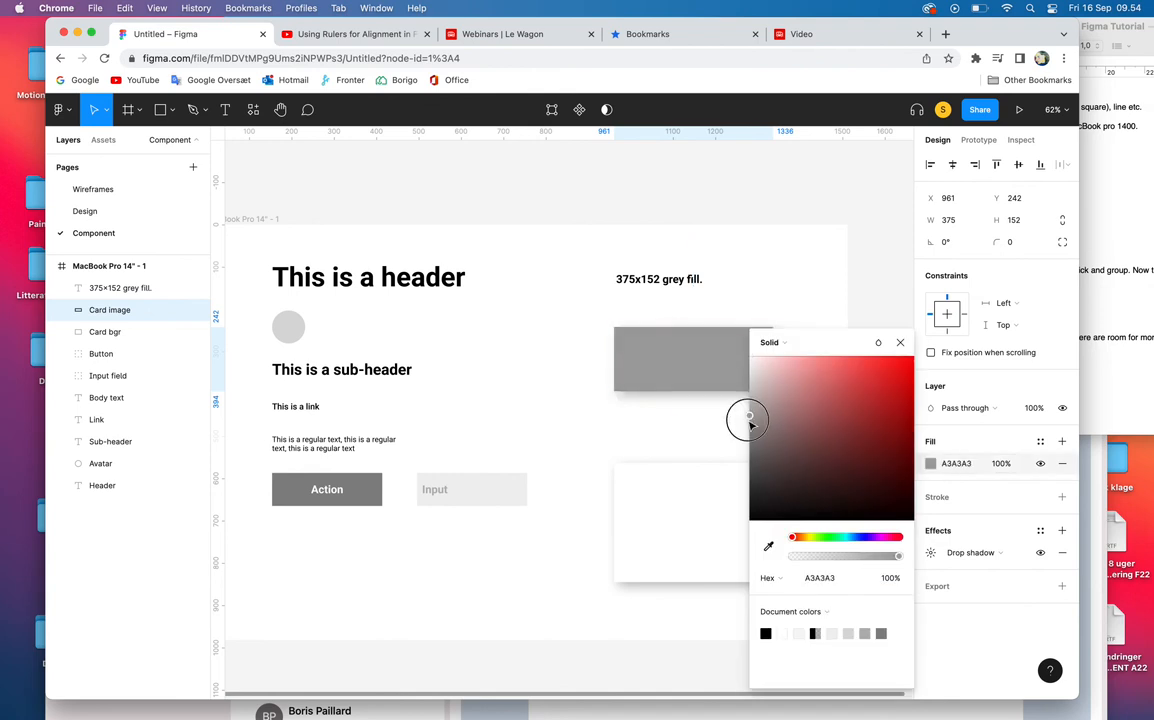
click(710, 429)
Step: Lay the grey Card image over Card bgr and align the two rectangles along their left and top edges
drag(716, 372, 716, 507)
drag(801, 600, 657, 345)
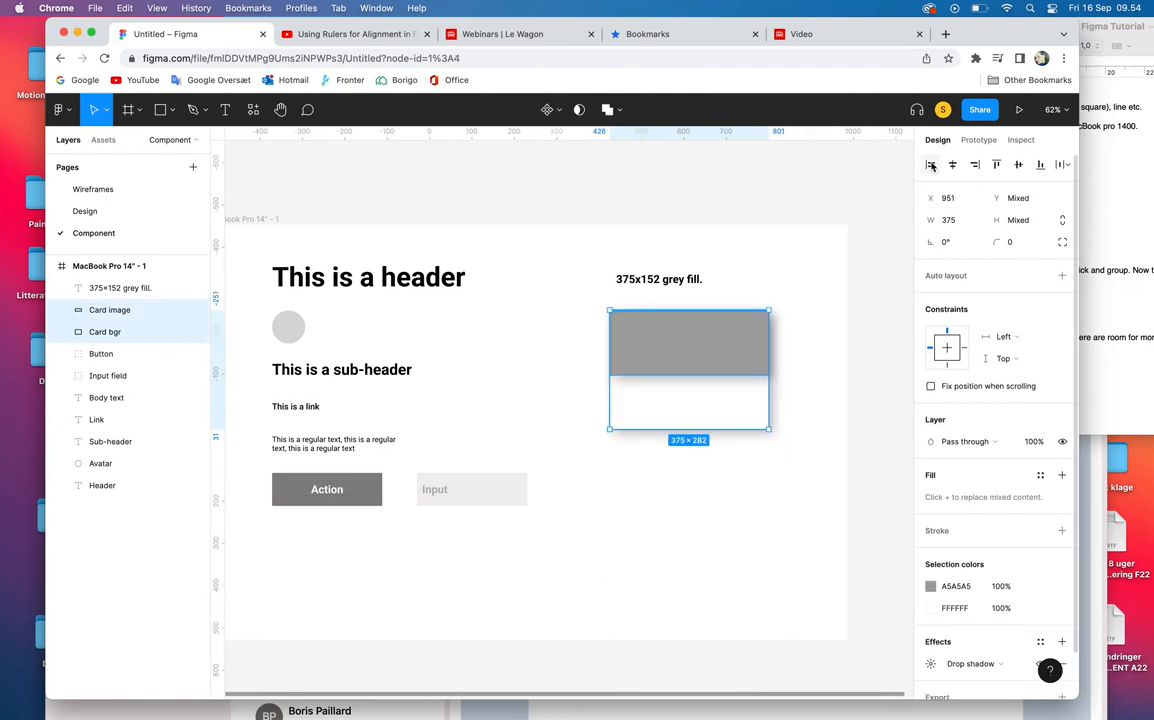
click(996, 164)
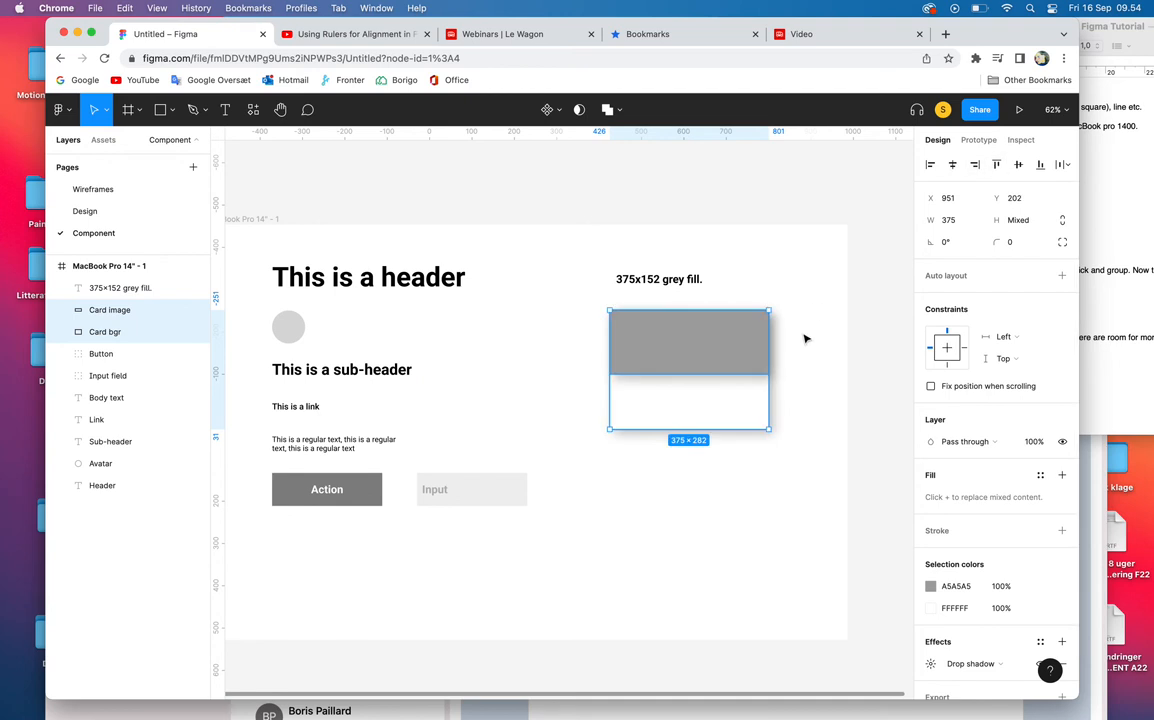
Step: Remove the drop shadow from the grey Card image rectangle
click(742, 350)
click(835, 353)
click(719, 351)
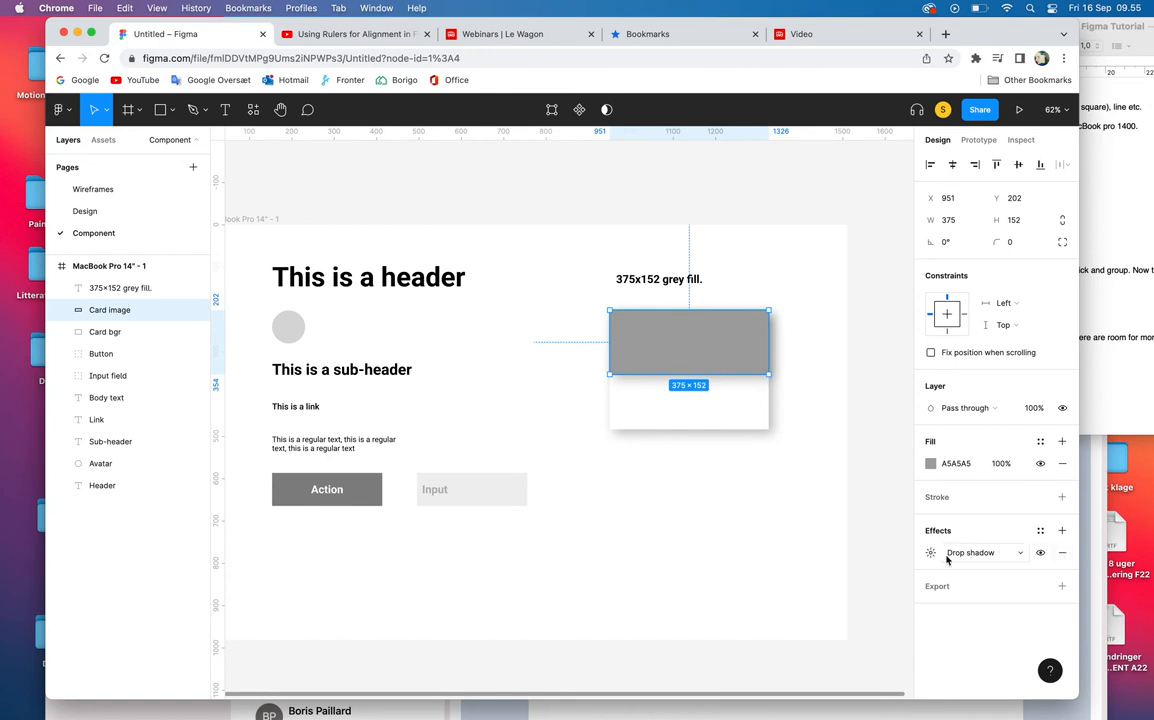
click(1063, 557)
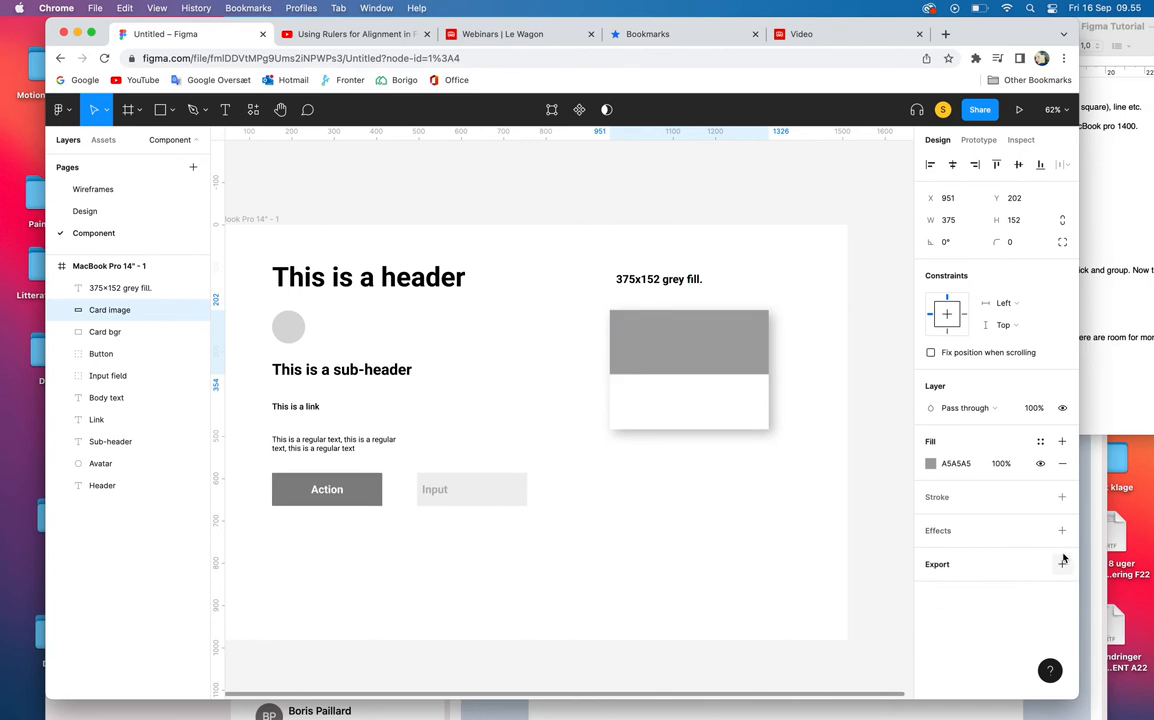
Step: Delete the "375x152 grey fill." note text above the card
click(775, 497)
click(672, 280)
key(Delete)
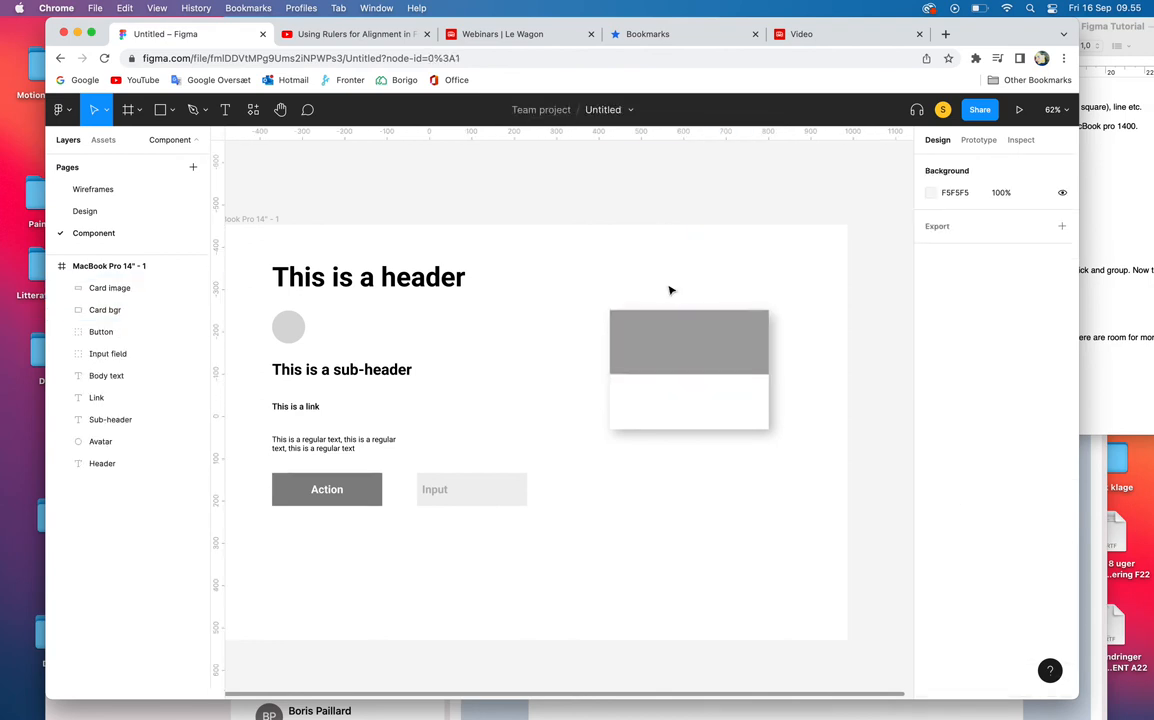
Step: Move Card image and Card bgr together up to X 933, Y 101, beside the header
drag(789, 480, 605, 306)
drag(654, 340, 647, 298)
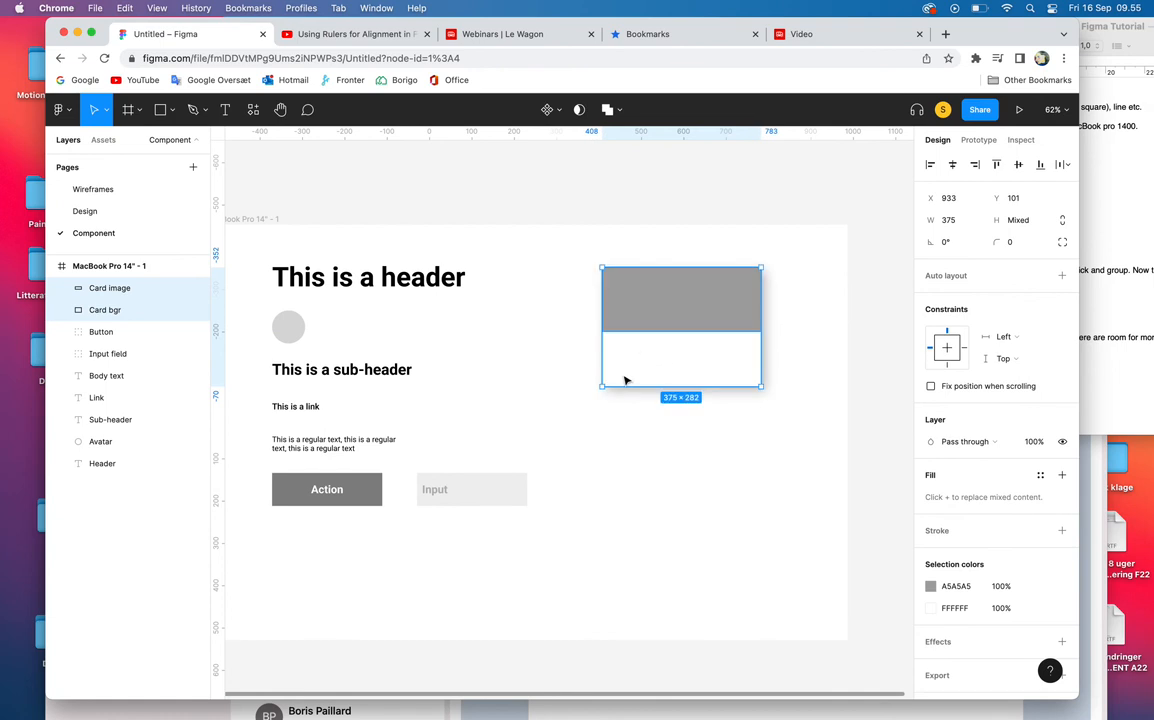
click(684, 454)
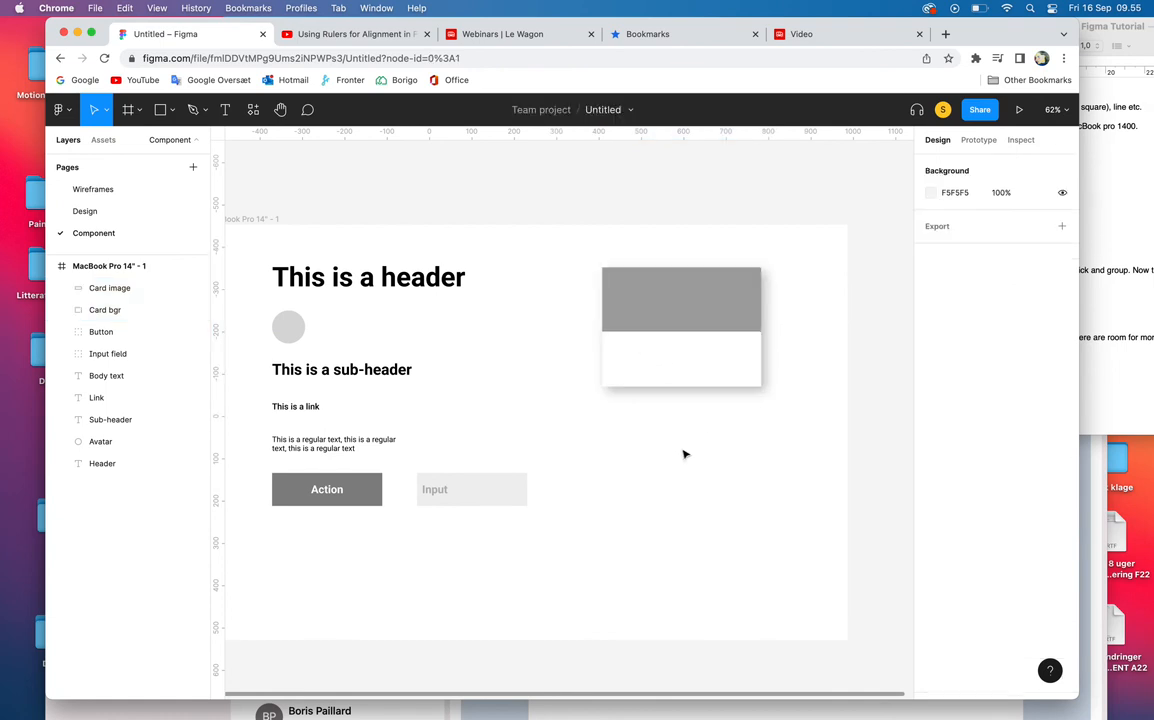
Step: Add the text "Restaurant name" in the empty area below the card
click(225, 110)
click(615, 457)
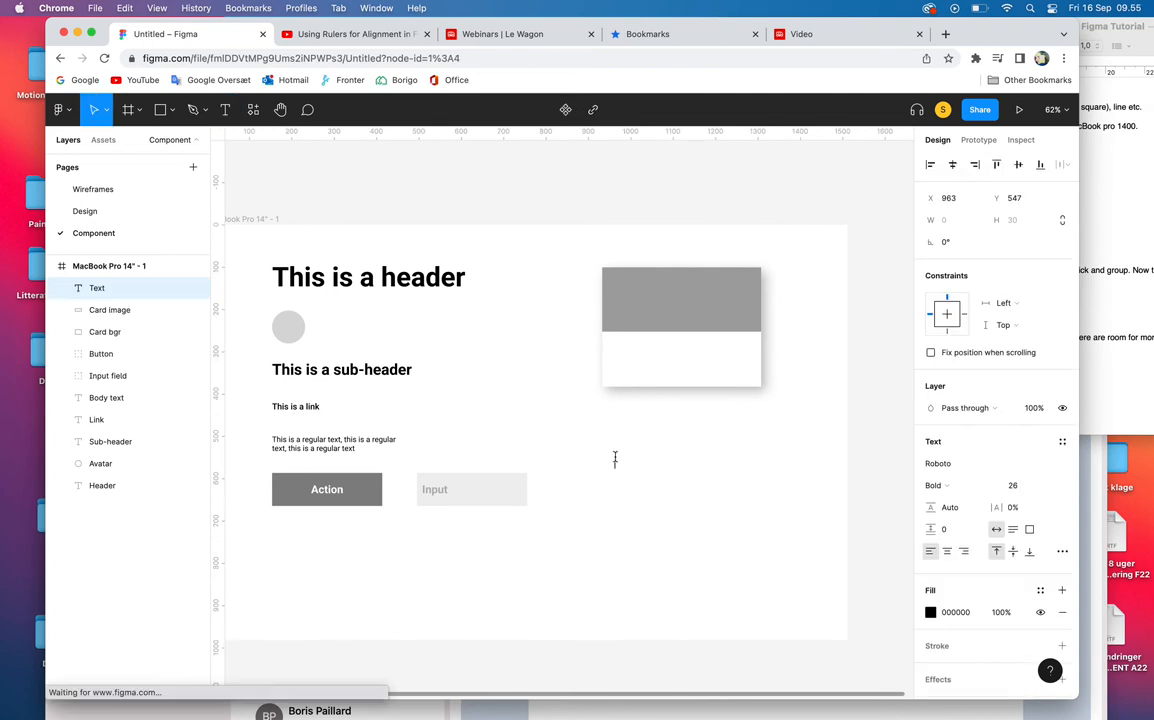
text(Restaurant name)
key(Escape)
click(657, 505)
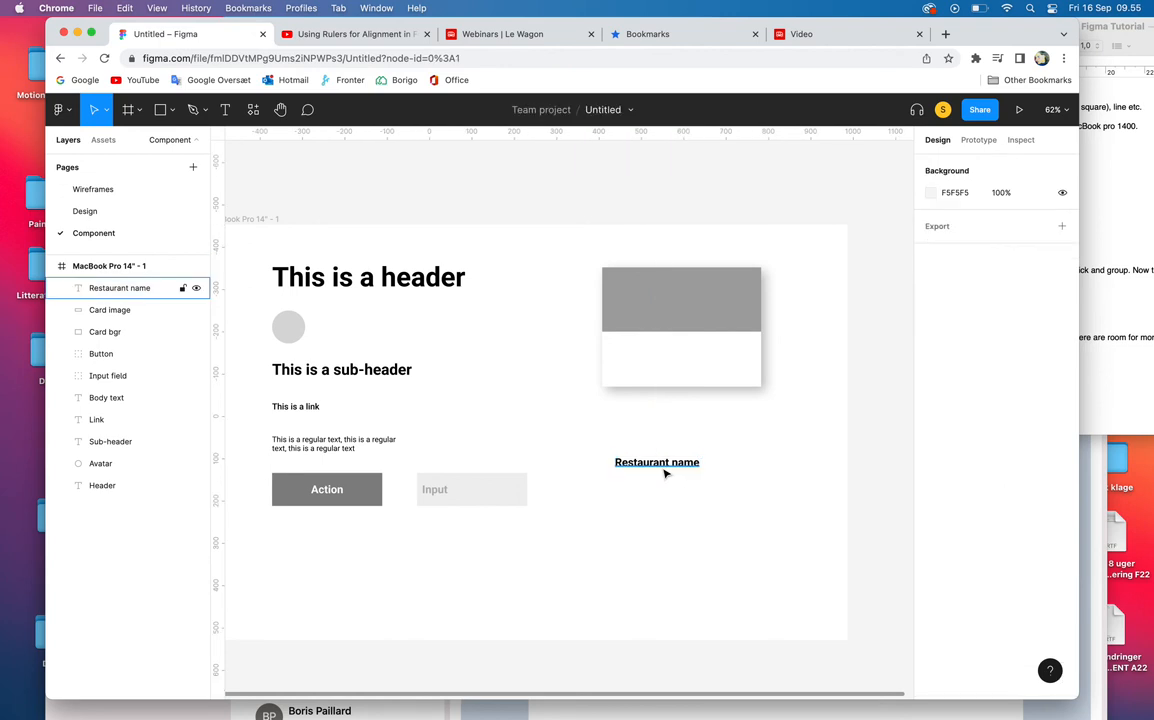
Step: Widen the "Restaurant name" text box to about 299
click(665, 463)
drag(700, 465, 800, 466)
scroll(690, 453, up, 5)
scroll(690, 452, up, 5)
click(712, 556)
click(644, 467)
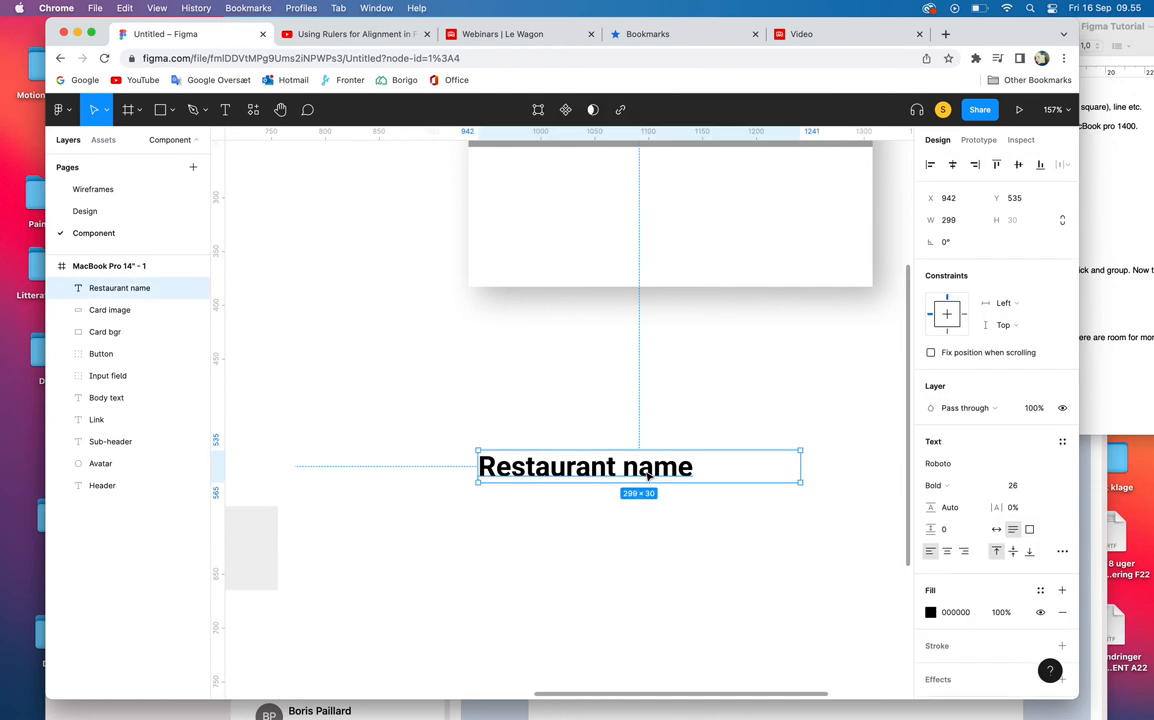
click(597, 574)
Step: Set the font size of the "Restaurant name" text to 24
double_click(672, 467)
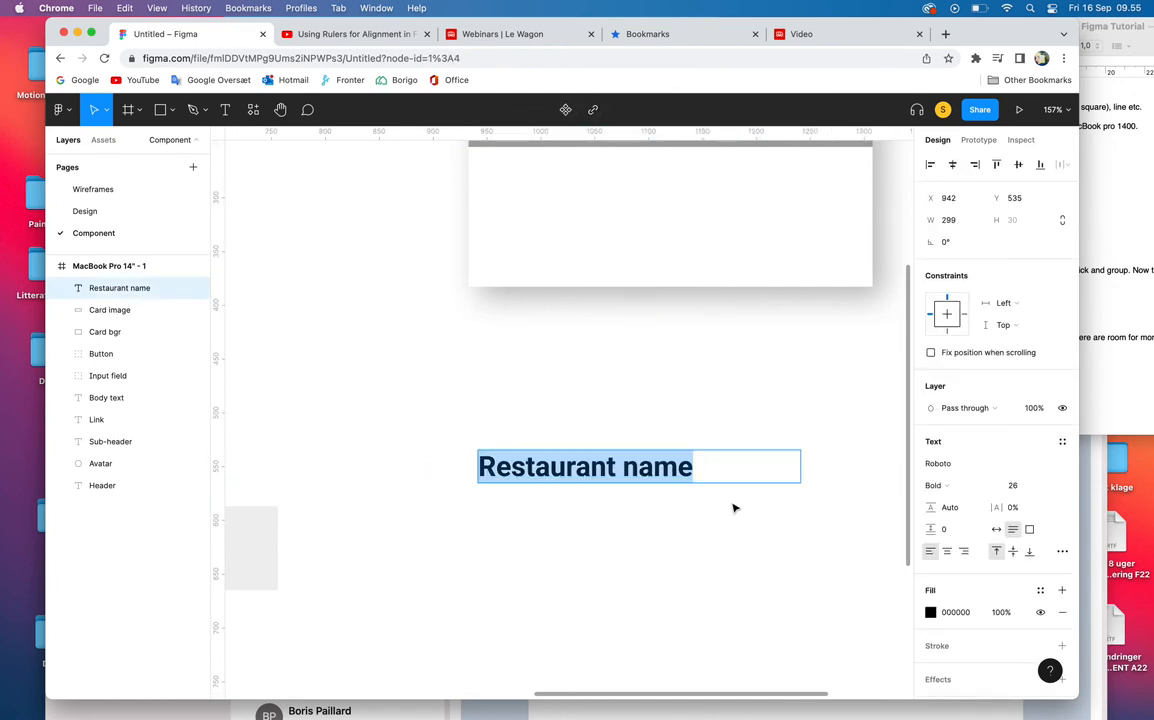
click(1011, 487)
text(24)
key(Return)
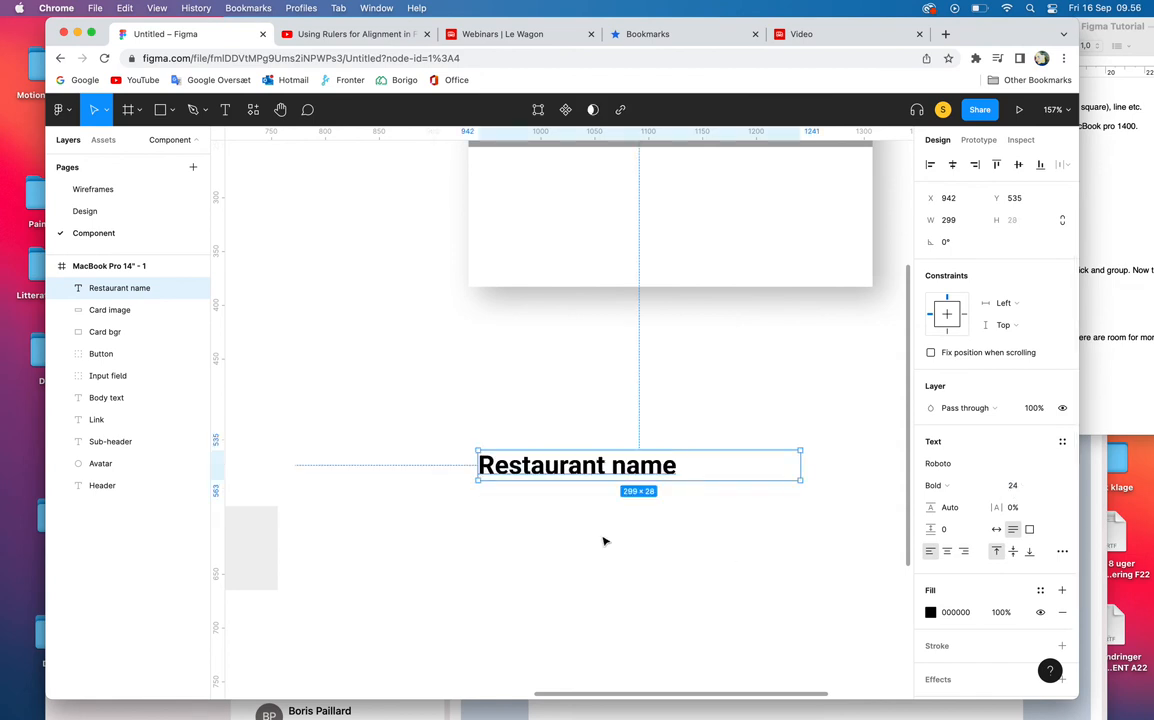
Step: Add the text "Category" between the card and the "Restaurant name" text
click(225, 110)
click(511, 400)
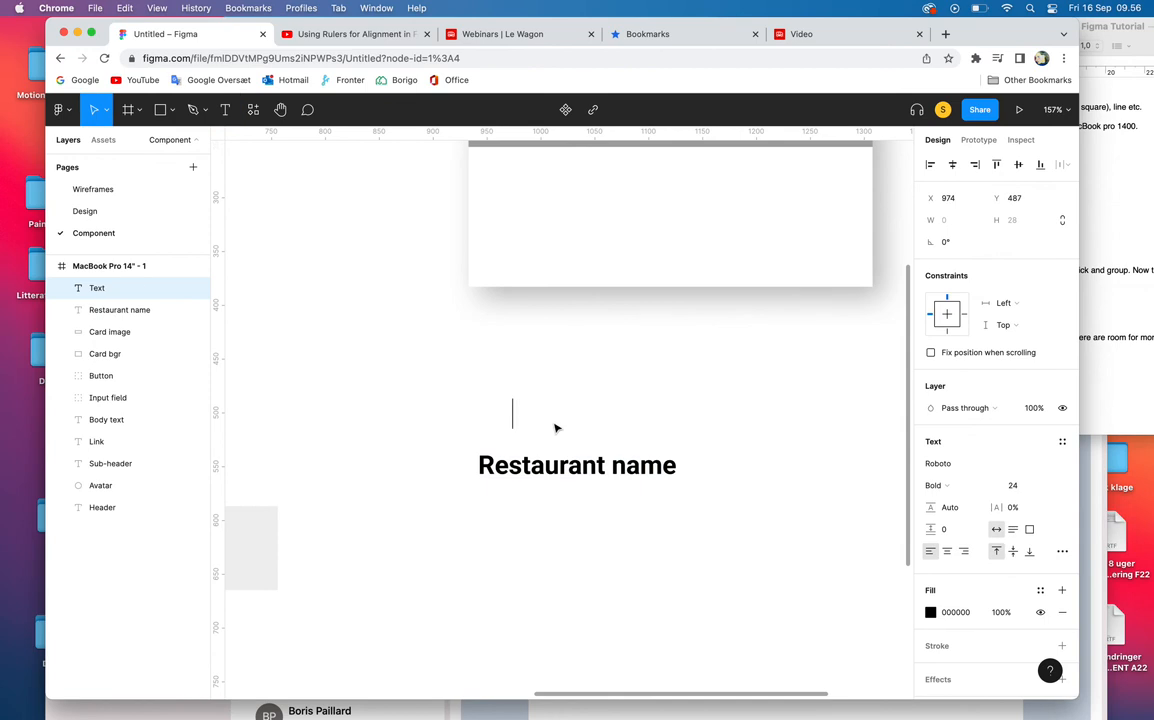
text(Categ)
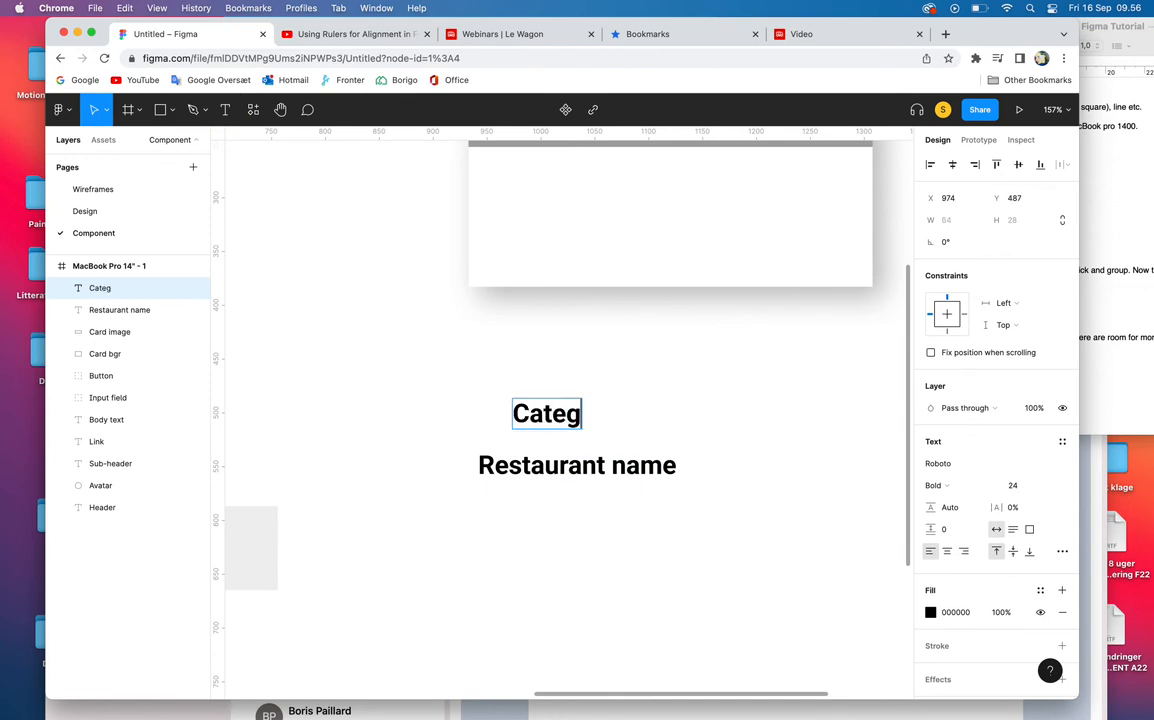
text(ory)
Step: Set the "Category" text to Regular weight at font size 18
key(super+a)
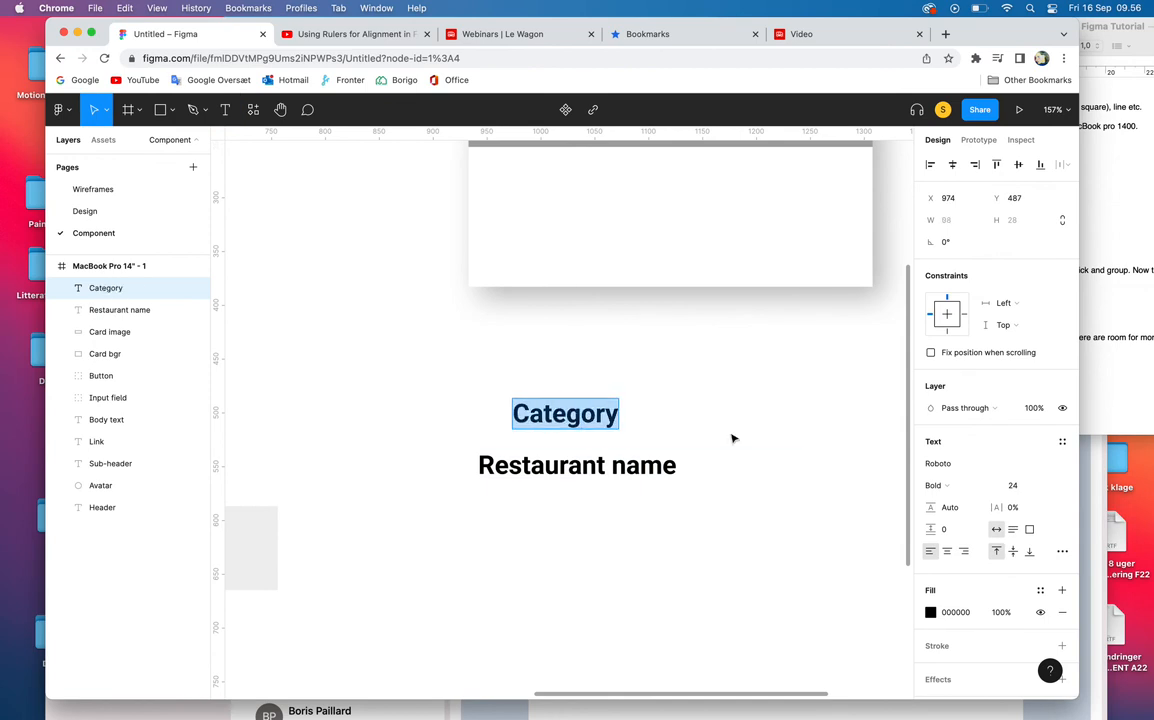
click(935, 485)
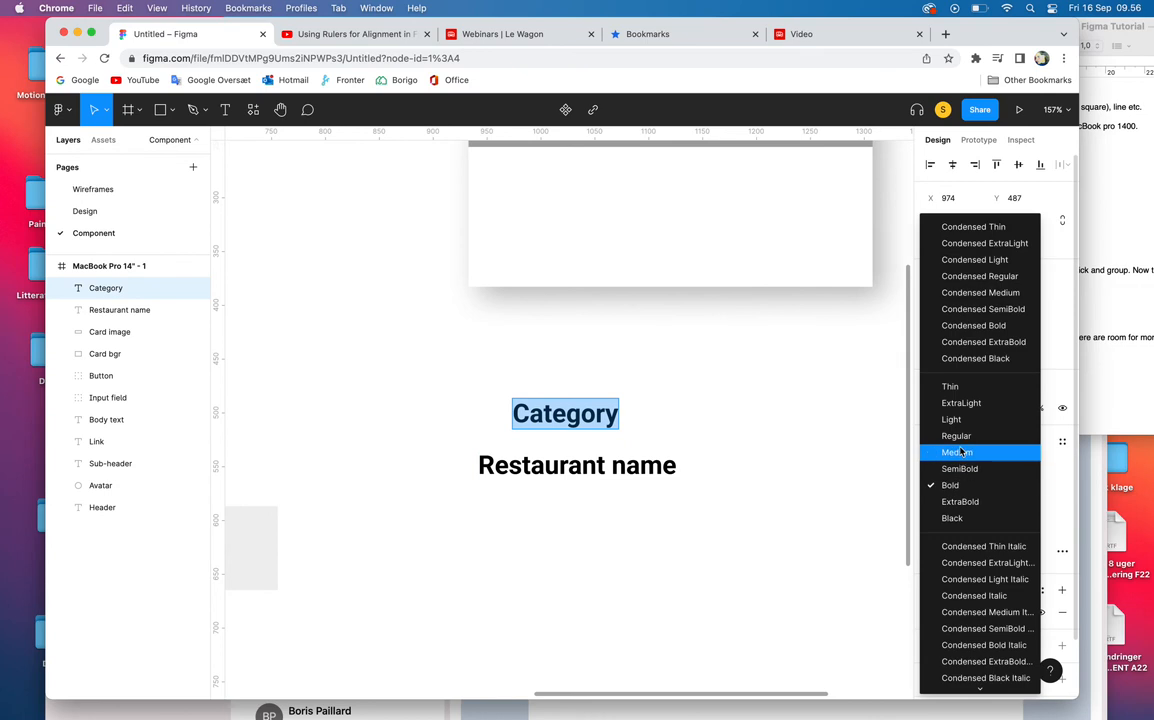
click(958, 438)
click(1014, 487)
text(18)
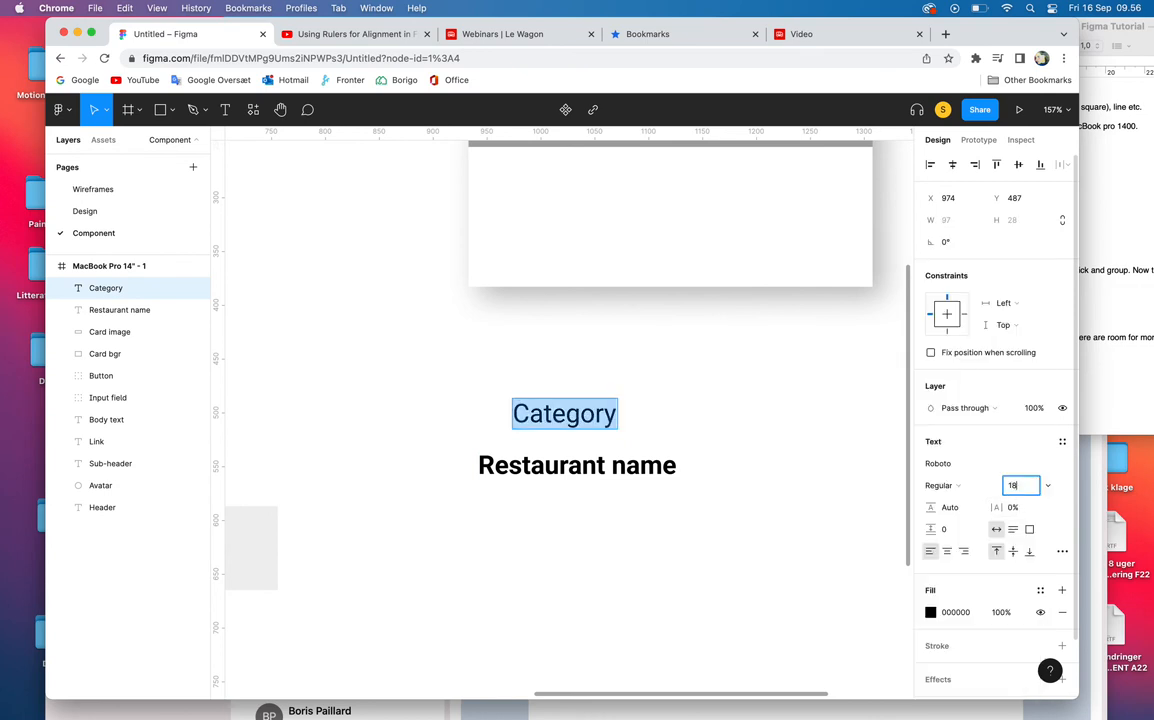
key(Return)
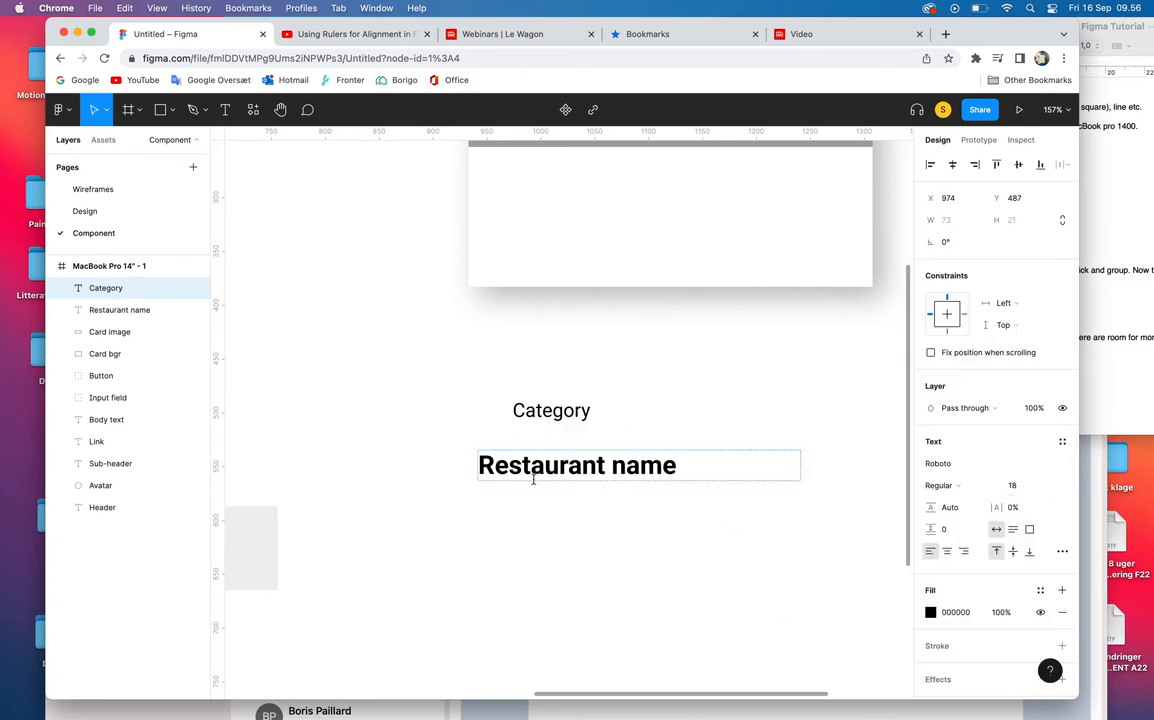
Step: Move the "Category" text just above "Restaurant name", aligned with its left edge
key(Escape)
drag(545, 412, 522, 428)
click(628, 582)
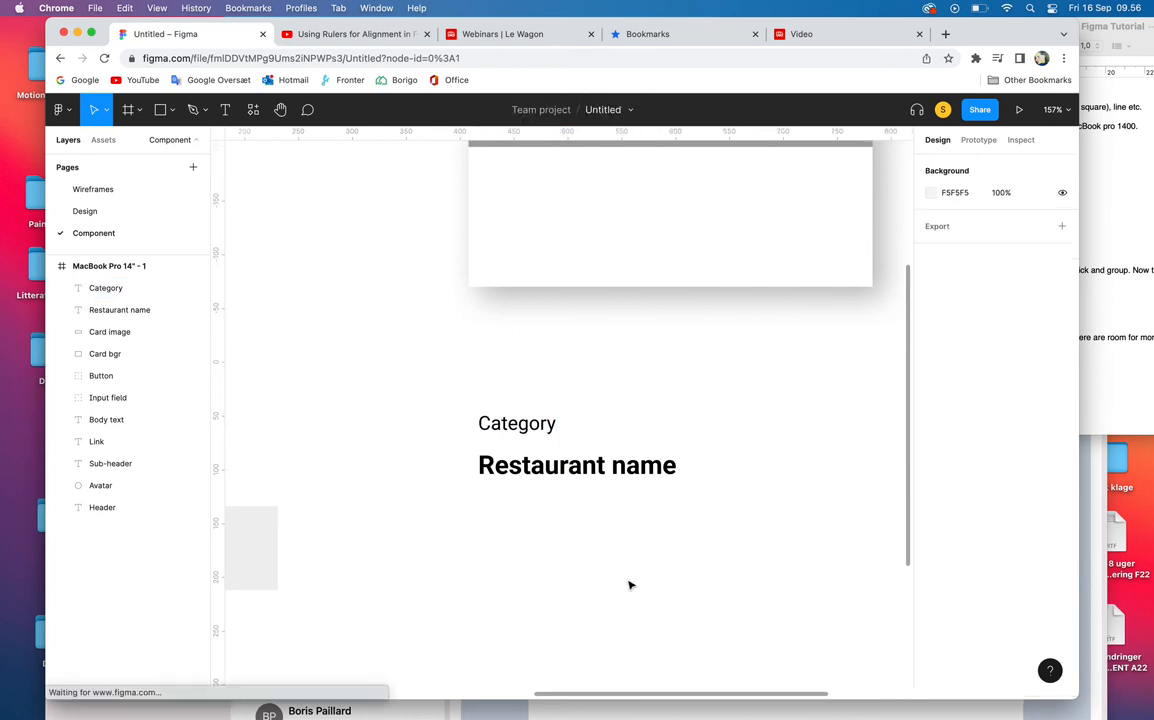
Step: Duplicate the "Restaurant name" text and rename the copy's layer "Price"
click(622, 472)
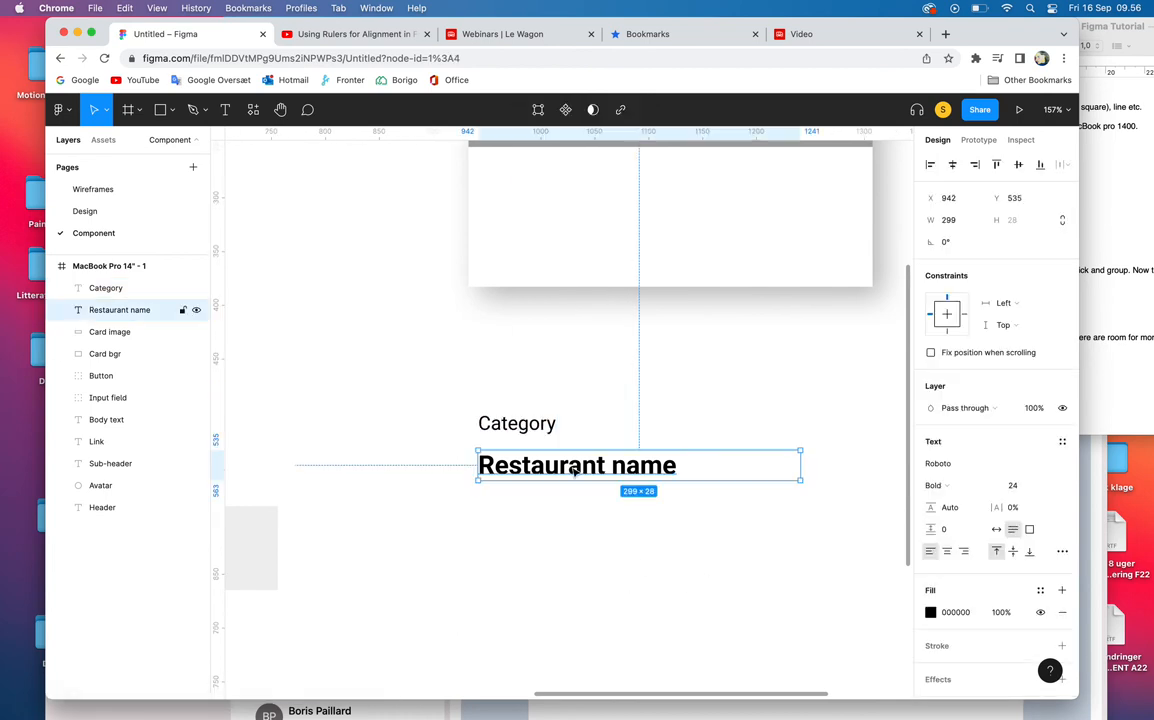
double_click(120, 309)
click(111, 291)
click(121, 316)
key(super+d)
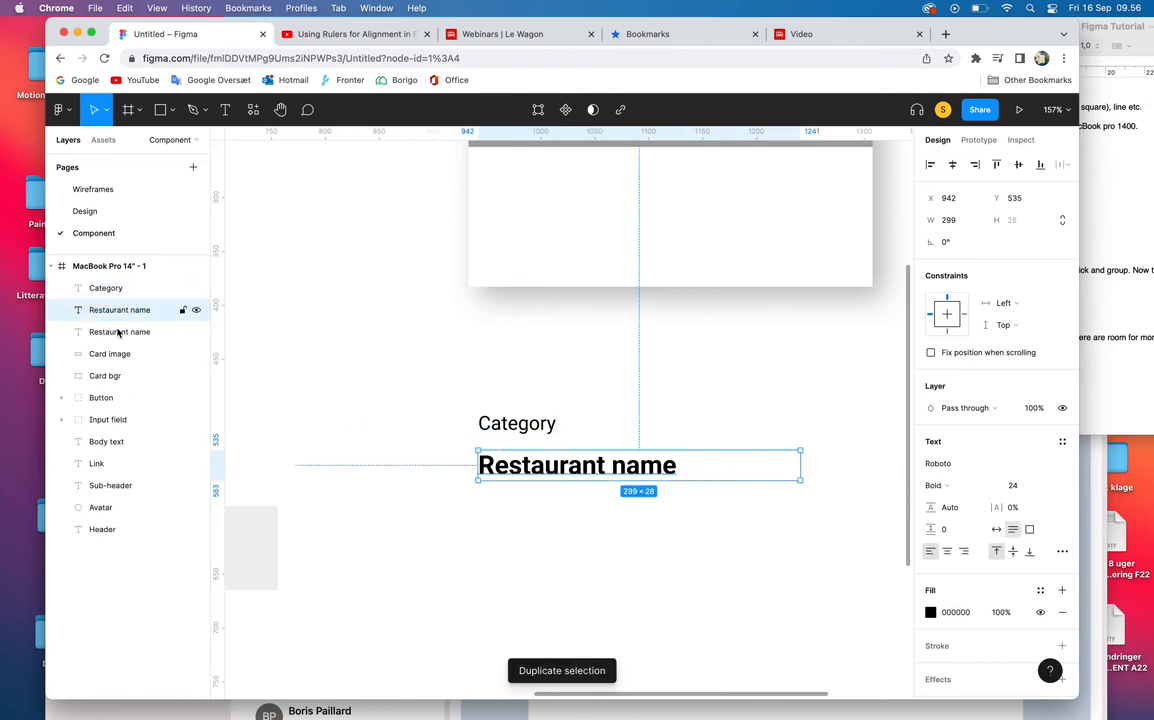
double_click(116, 332)
text(Pi)
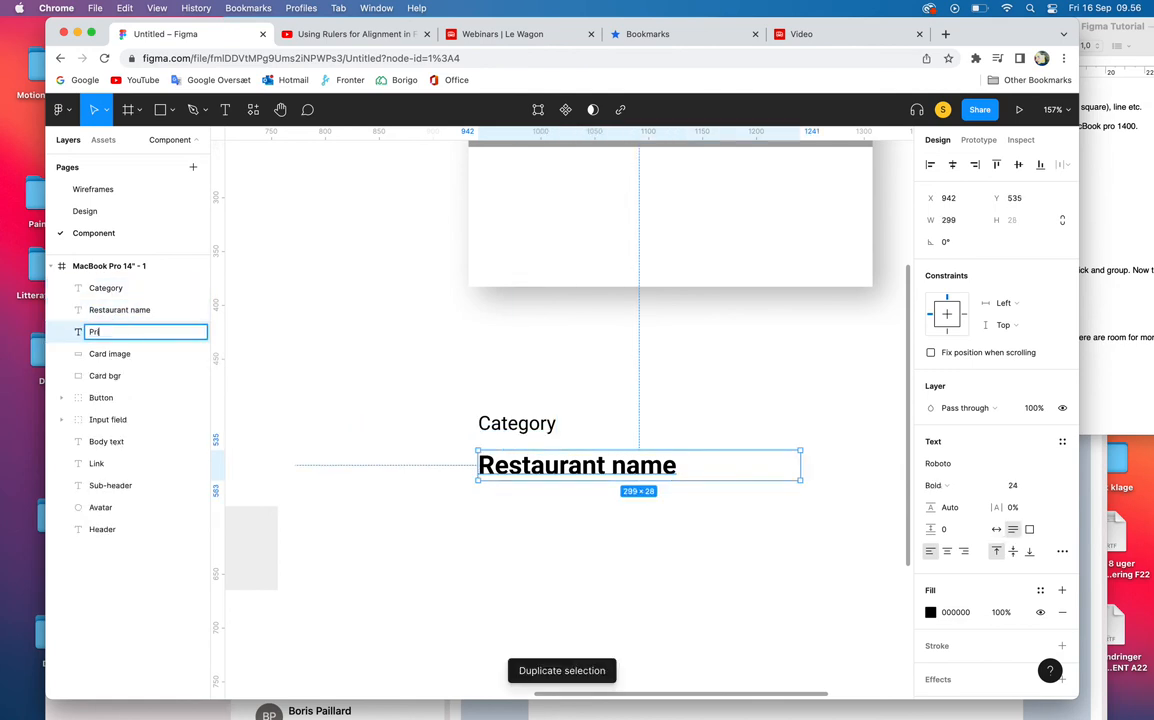
key(Return)
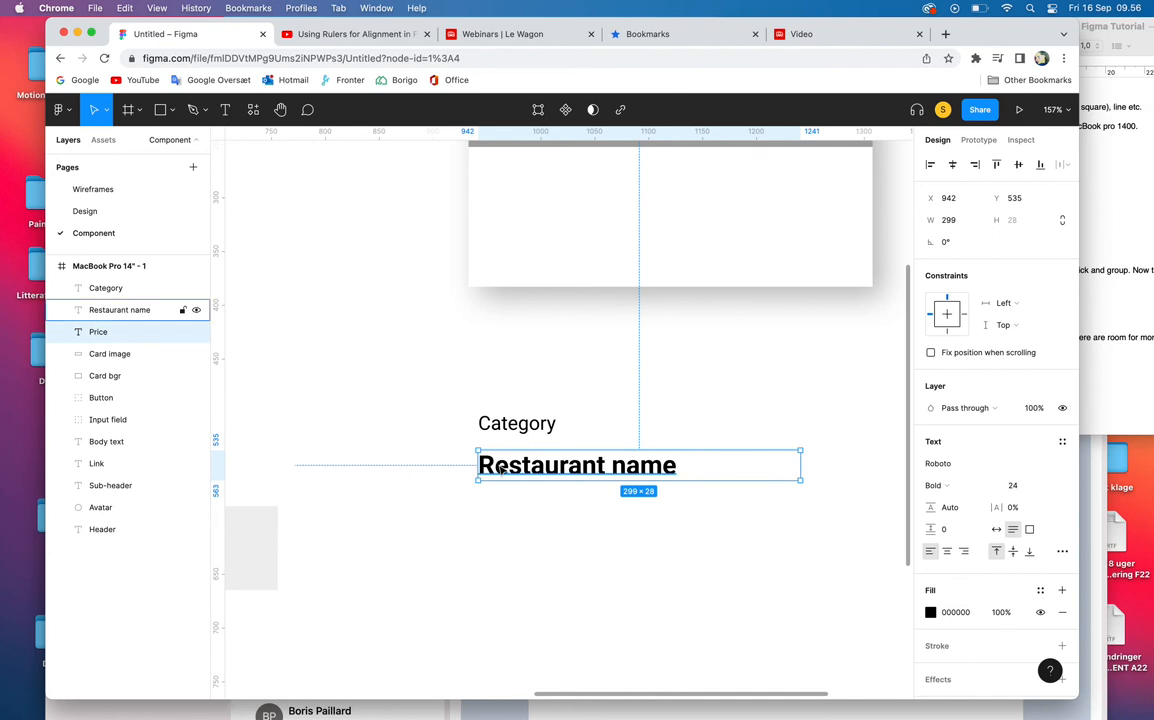
Step: Move the Price text above the "Category" text and right-align its content
drag(500, 467, 513, 370)
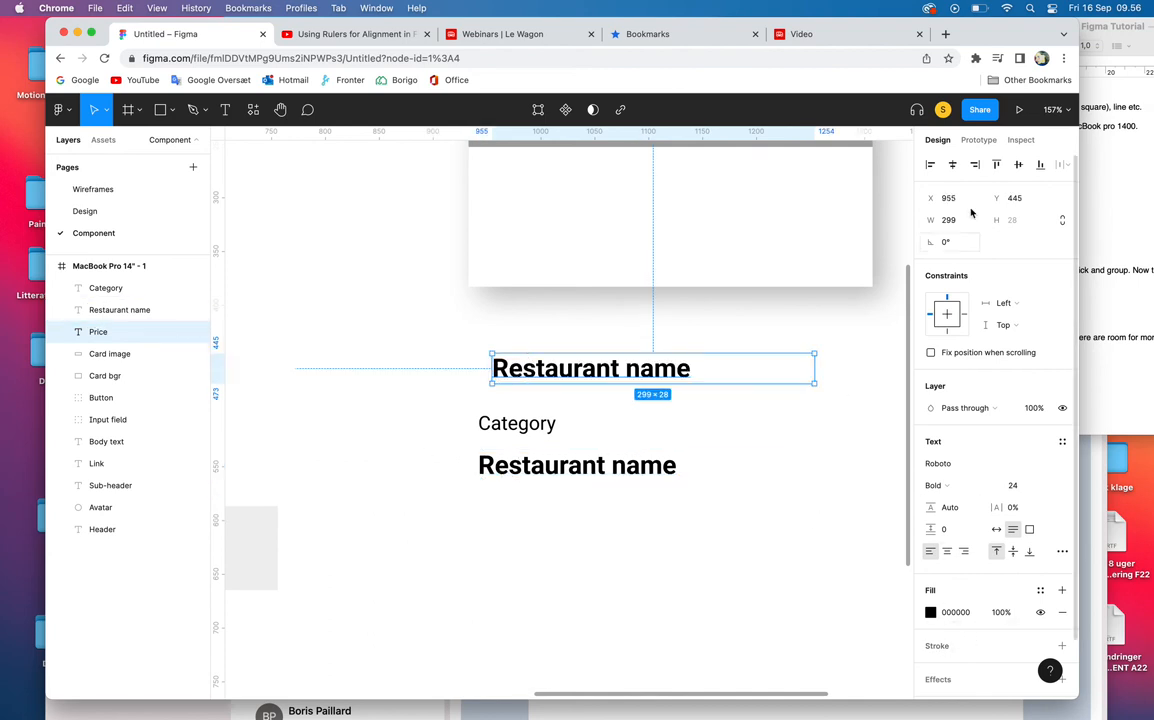
double_click(652, 372)
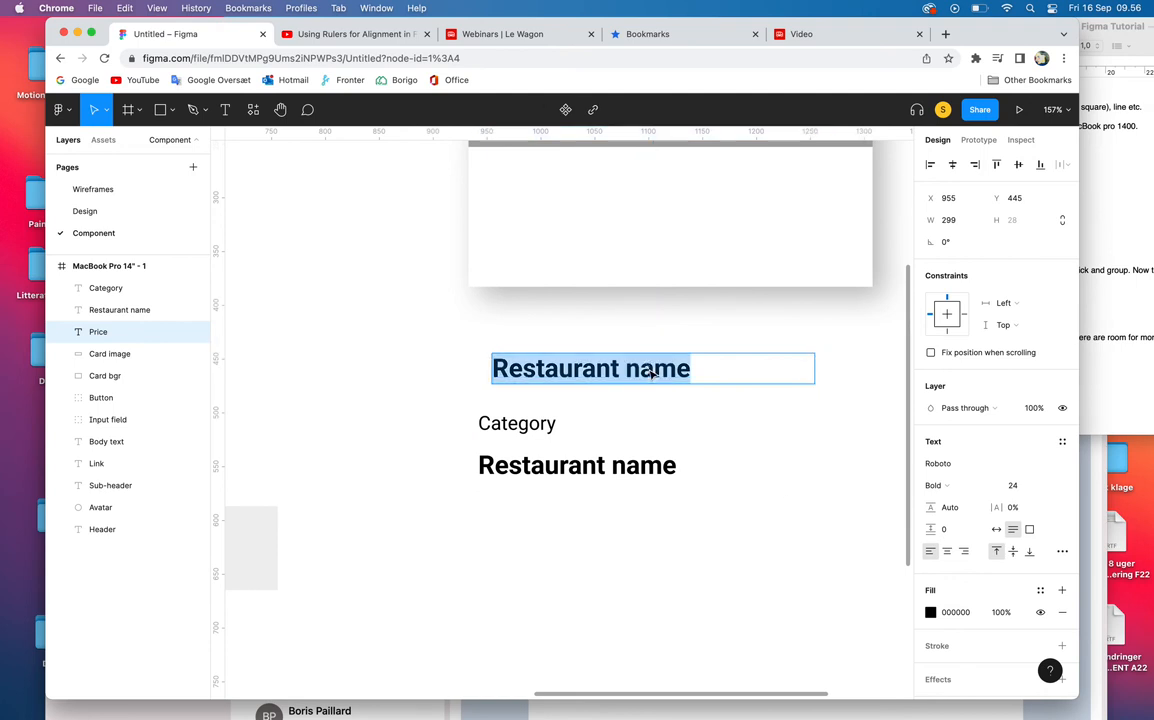
scroll(961, 603, down, 2)
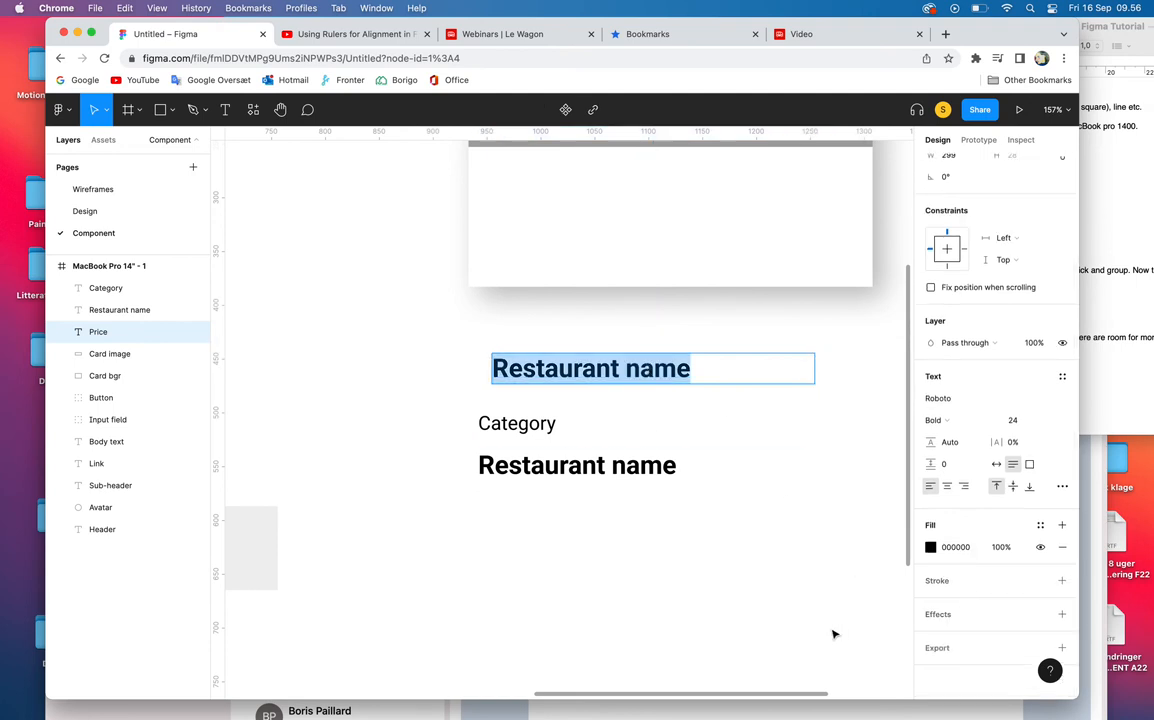
click(965, 487)
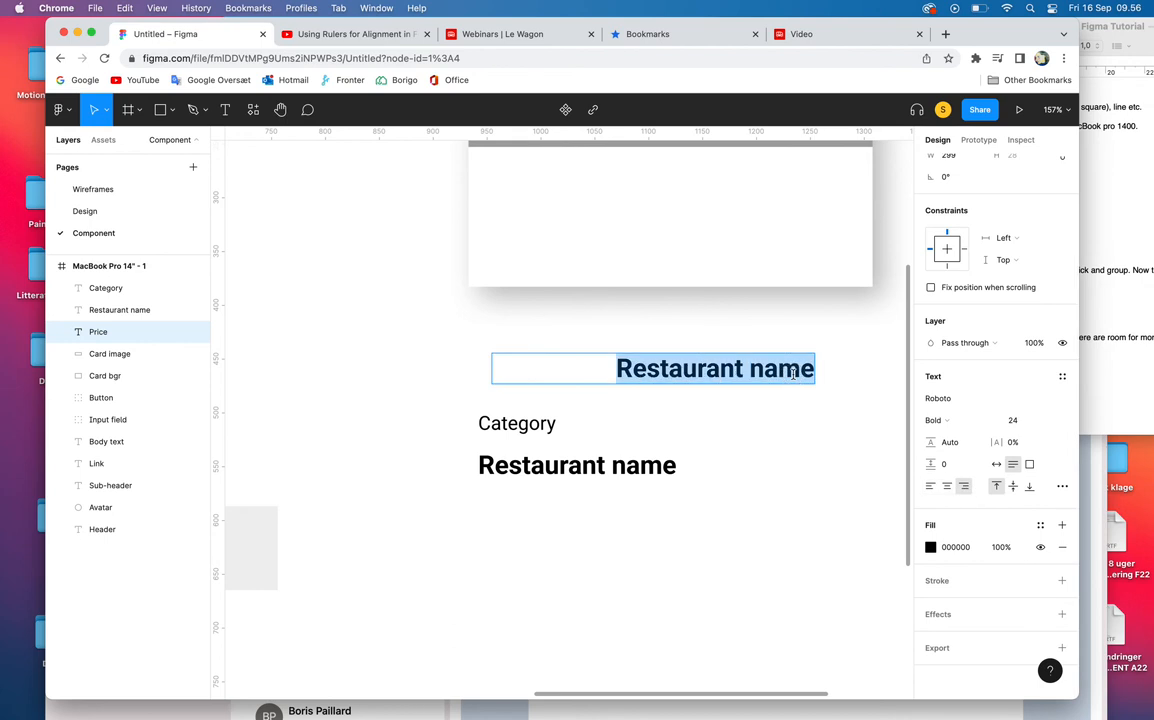
Step: Replace the Price text's content with "000€"
text(€)
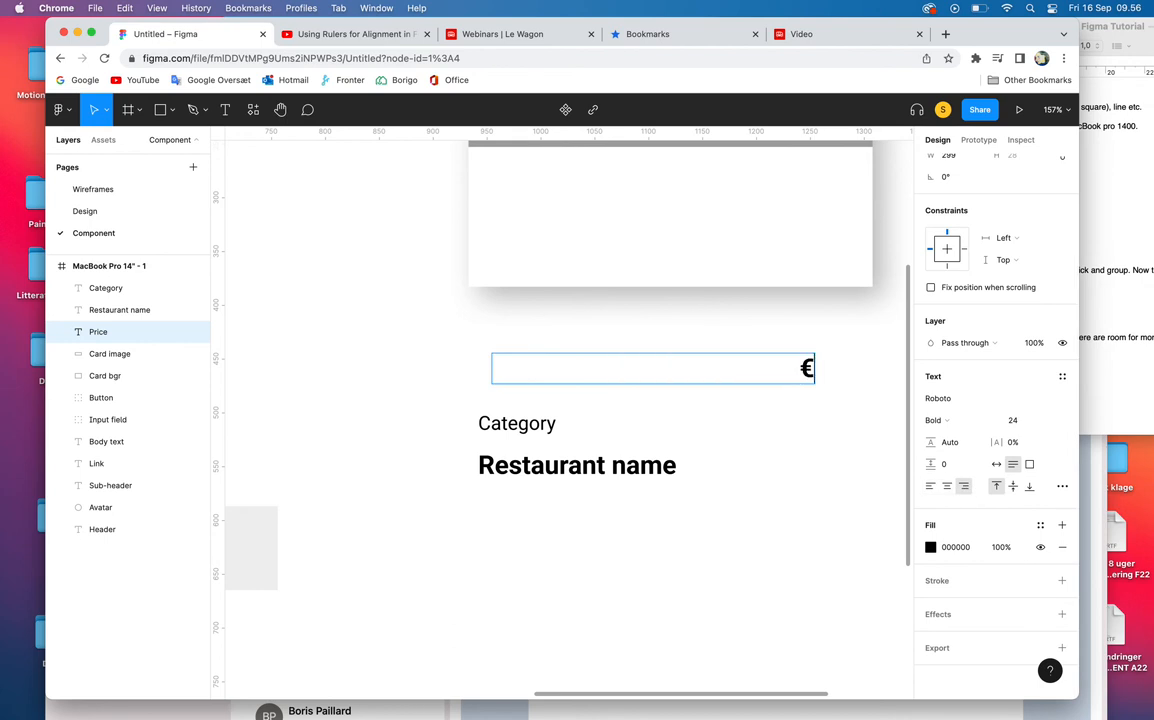
text(000)
click(770, 462)
click(785, 368)
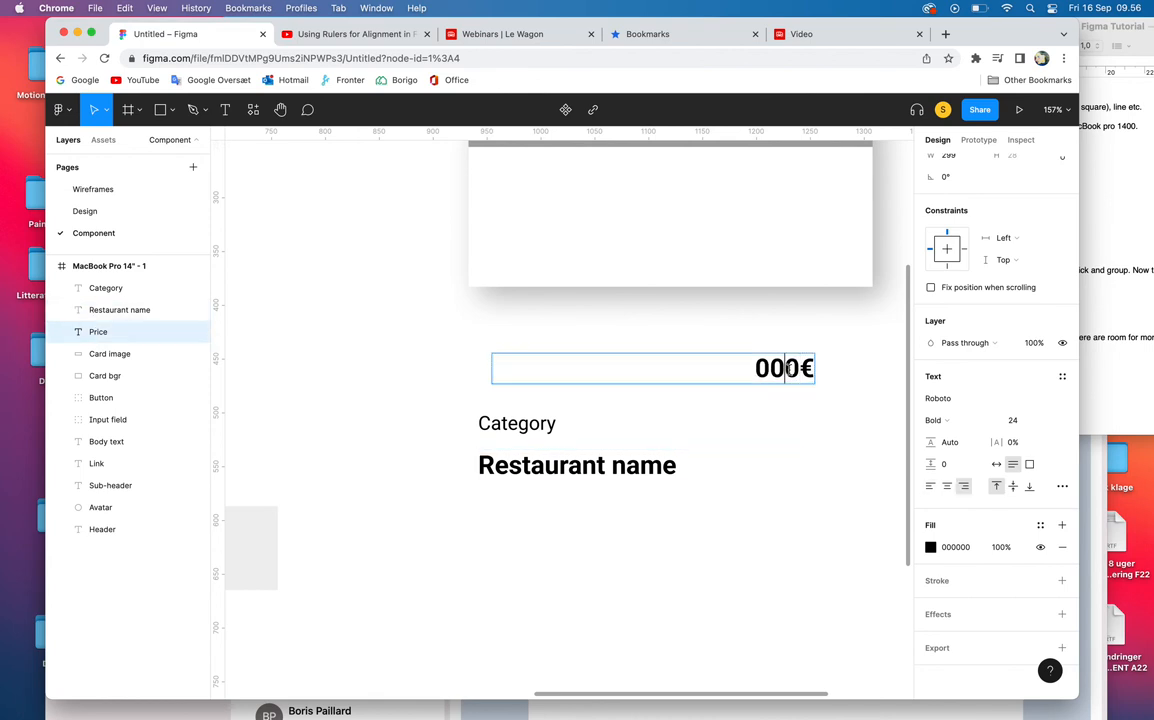
Step: Reorder the Price layer above Category so it is the topmost layer in the frame
scroll(791, 376, up, 2)
scroll(791, 376, right, 1)
drag(95, 331, 96, 288)
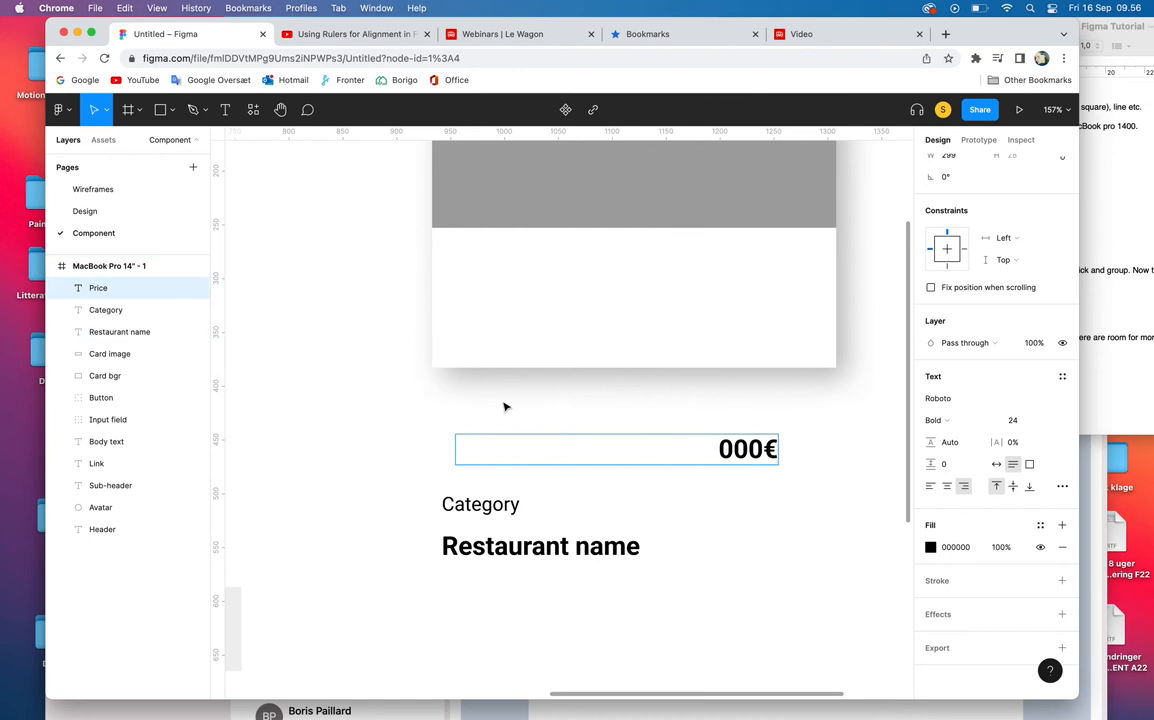
Step: Place "Restaurant name" and "Category" in the card's white area, and the price in the lower-right corner of the card image
scroll(504, 406, down, 5)
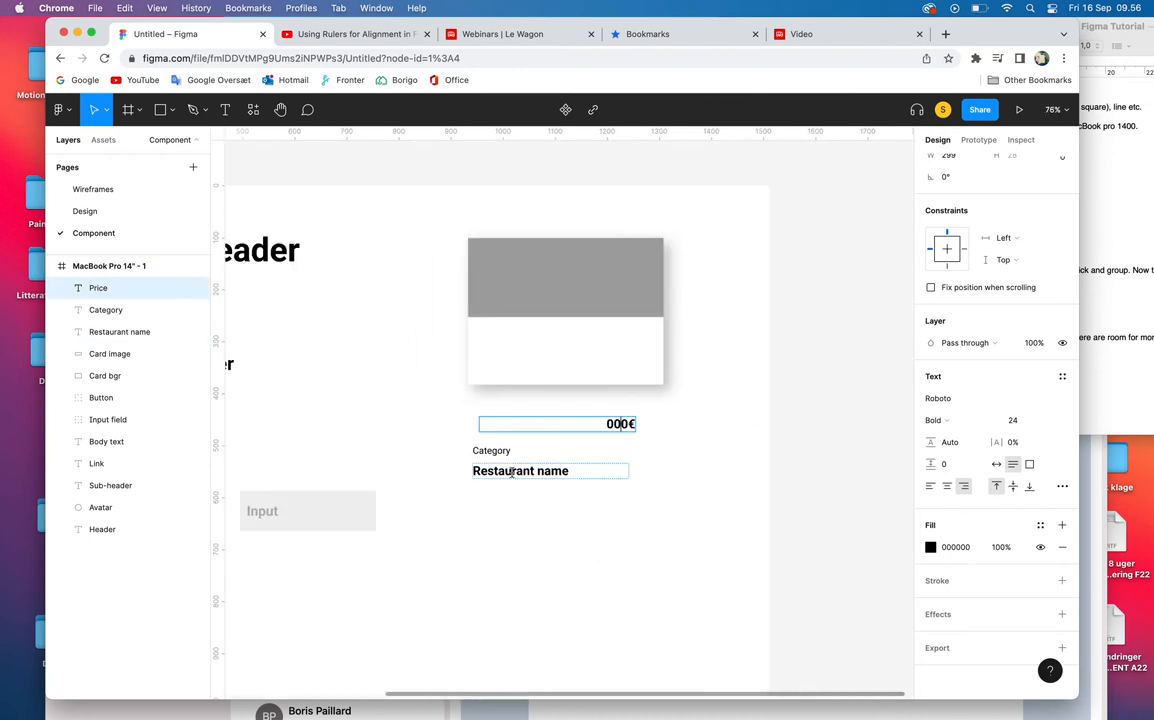
drag(505, 472, 518, 347)
drag(491, 447, 491, 333)
click(621, 423)
drag(621, 422, 650, 300)
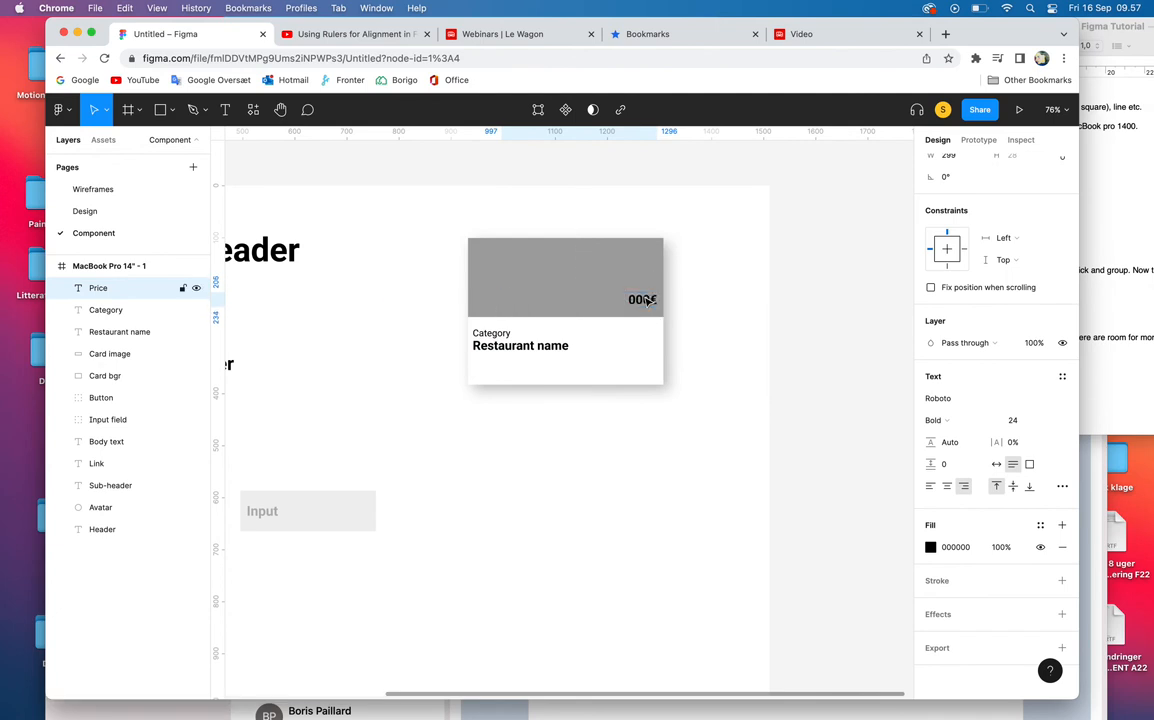
Step: Change the fill of the "000€" price text to white (FFFFFF)
double_click(638, 299)
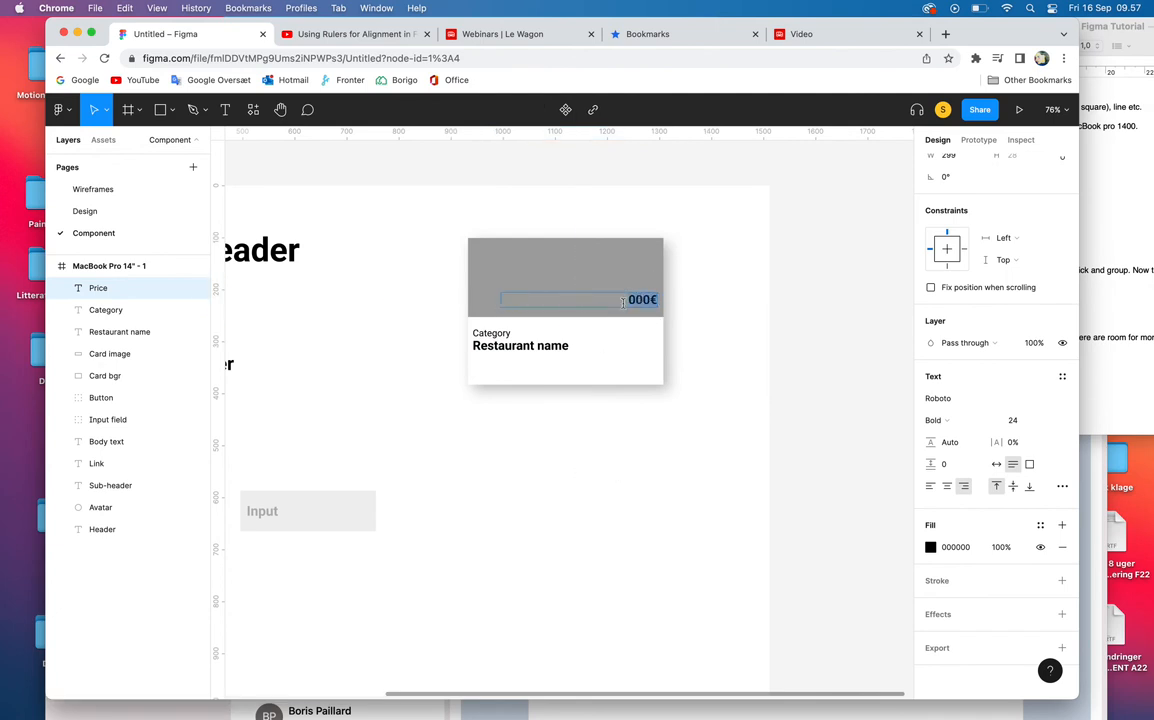
scroll(652, 302, up, 5)
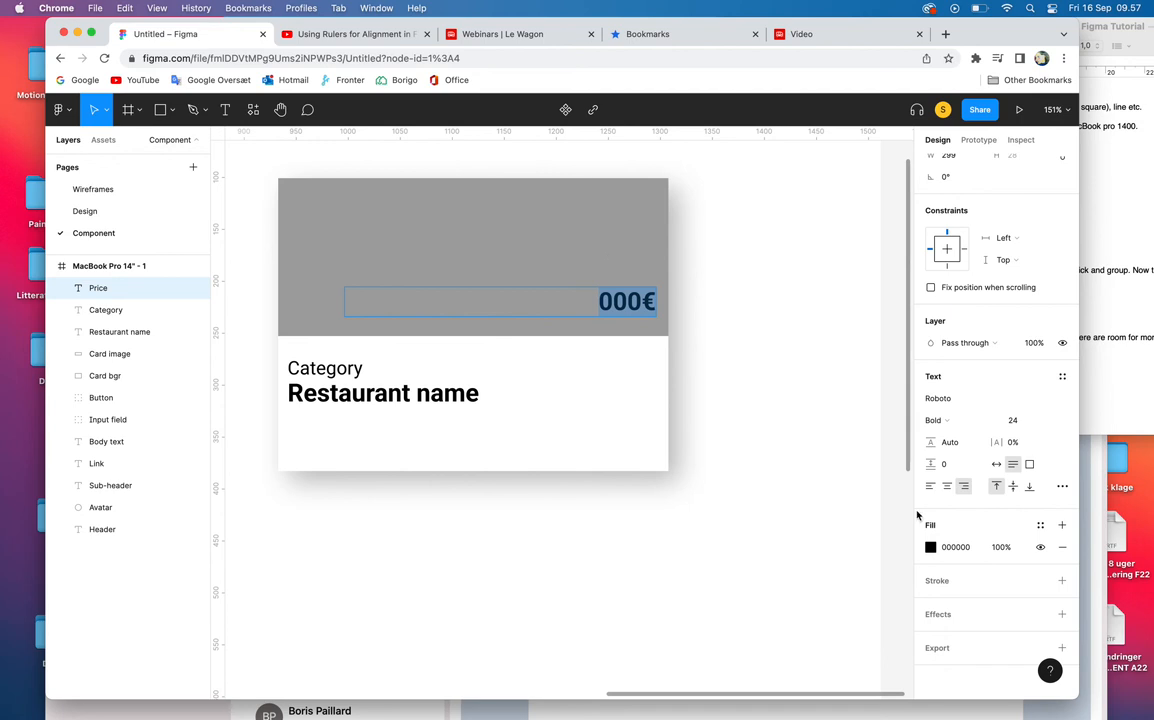
click(931, 548)
drag(809, 407, 744, 356)
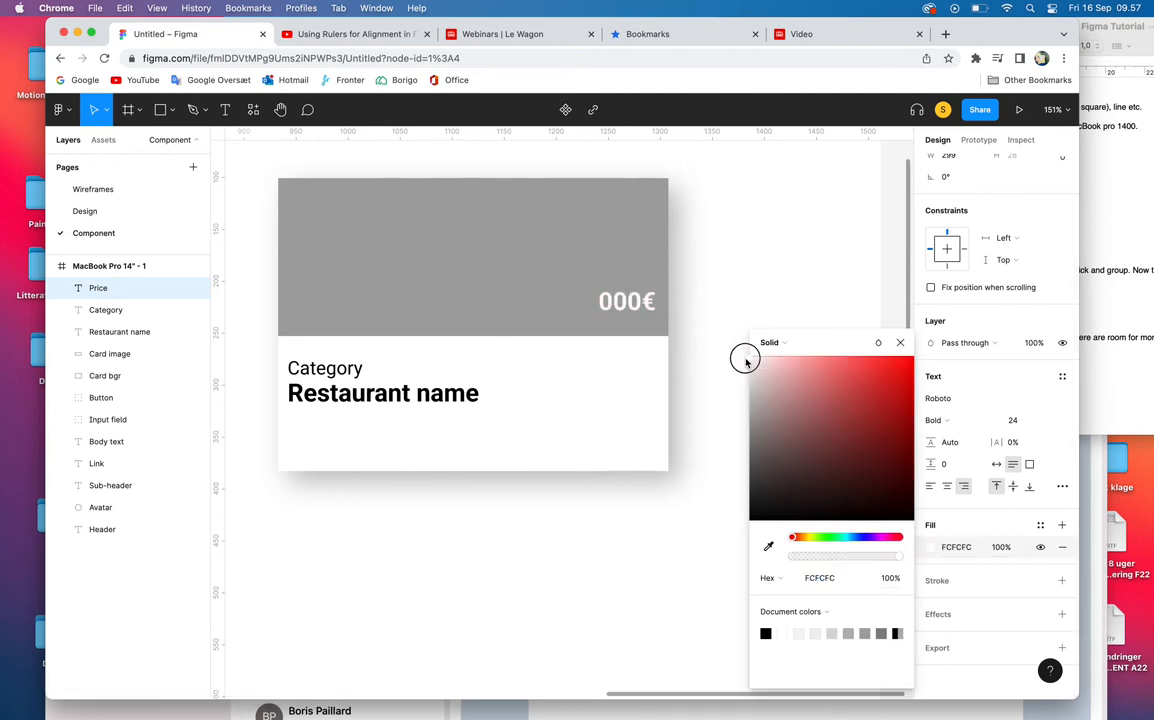
click(703, 322)
scroll(600, 328, down, 5)
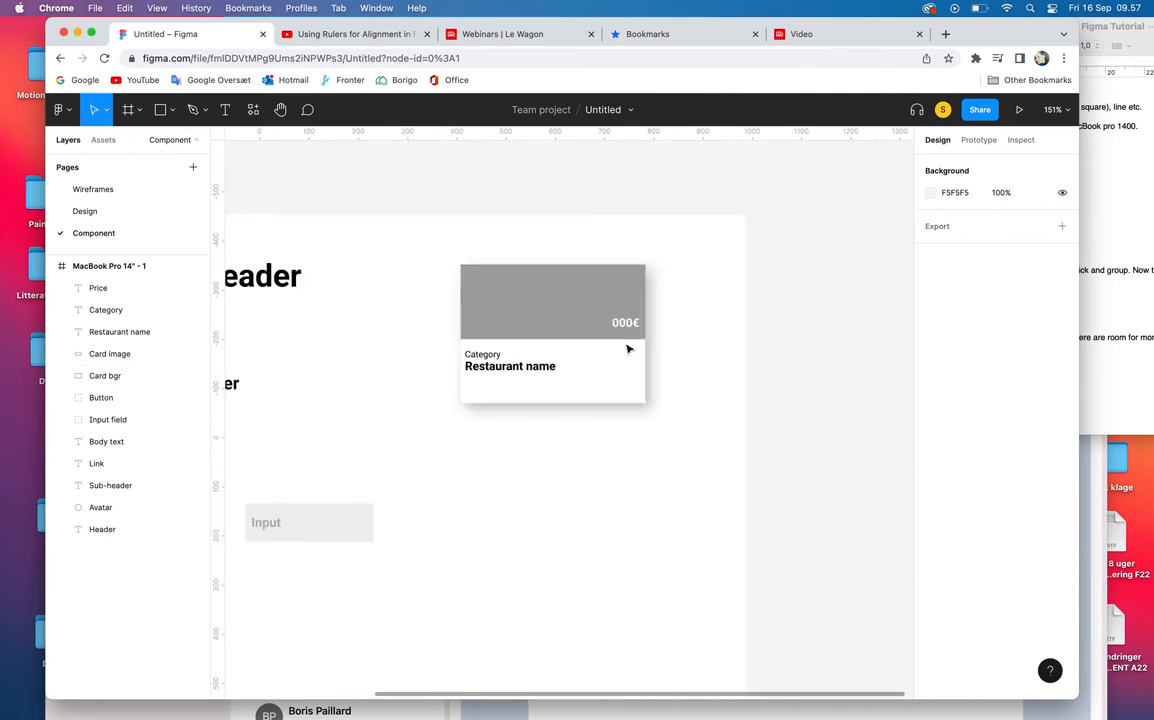
scroll(627, 348, left, 3)
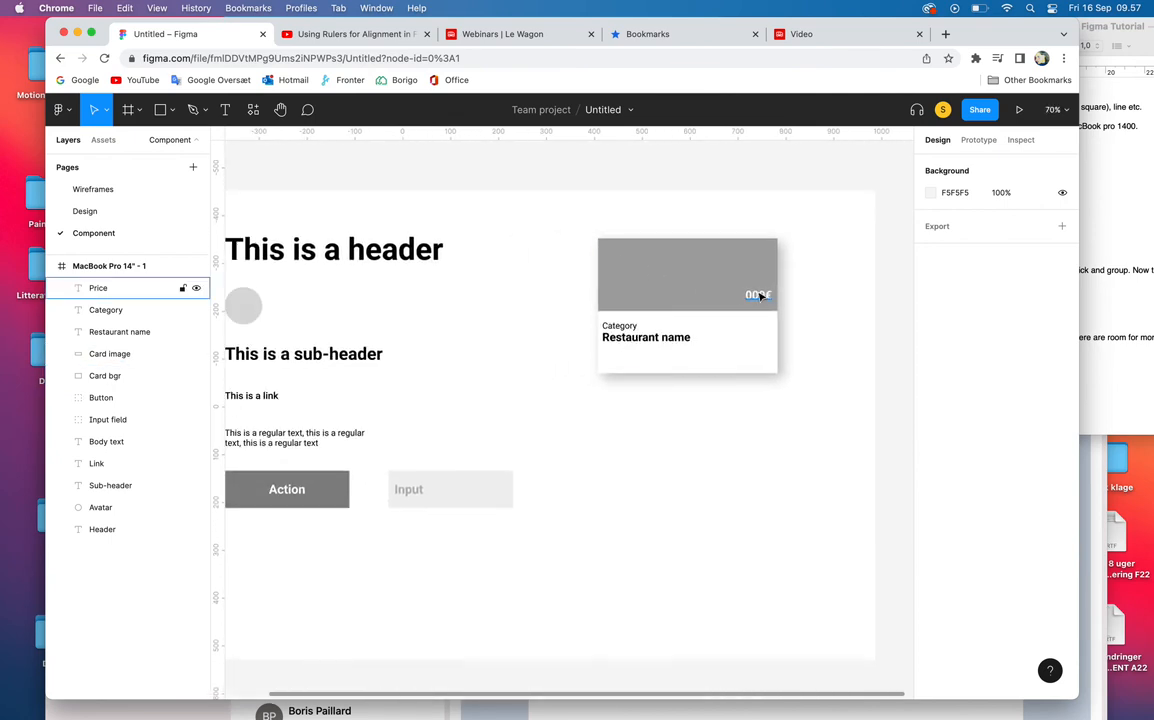
click(758, 296)
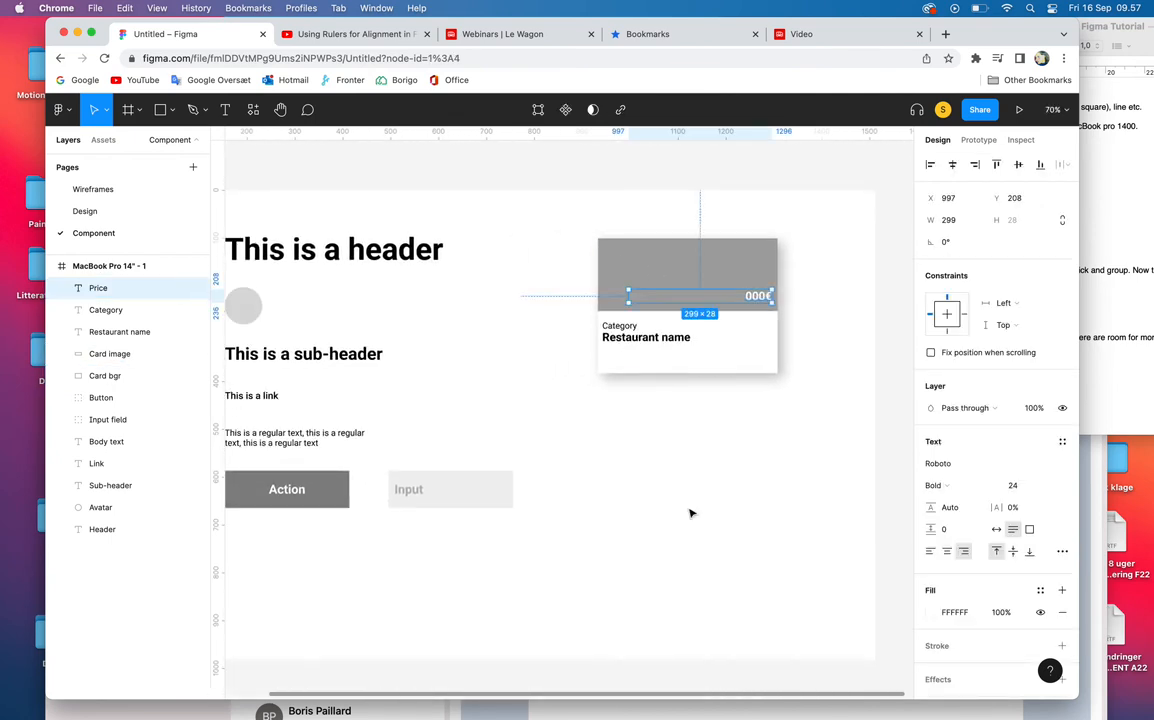
click(727, 469)
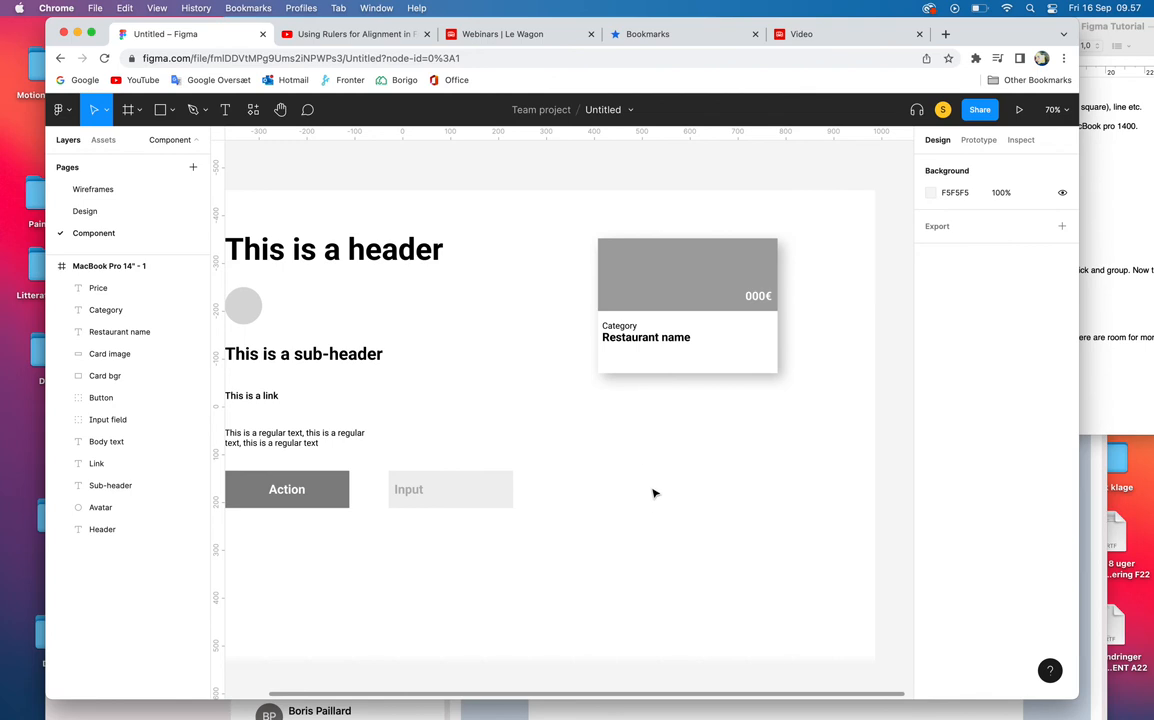
scroll(654, 493, down, 3)
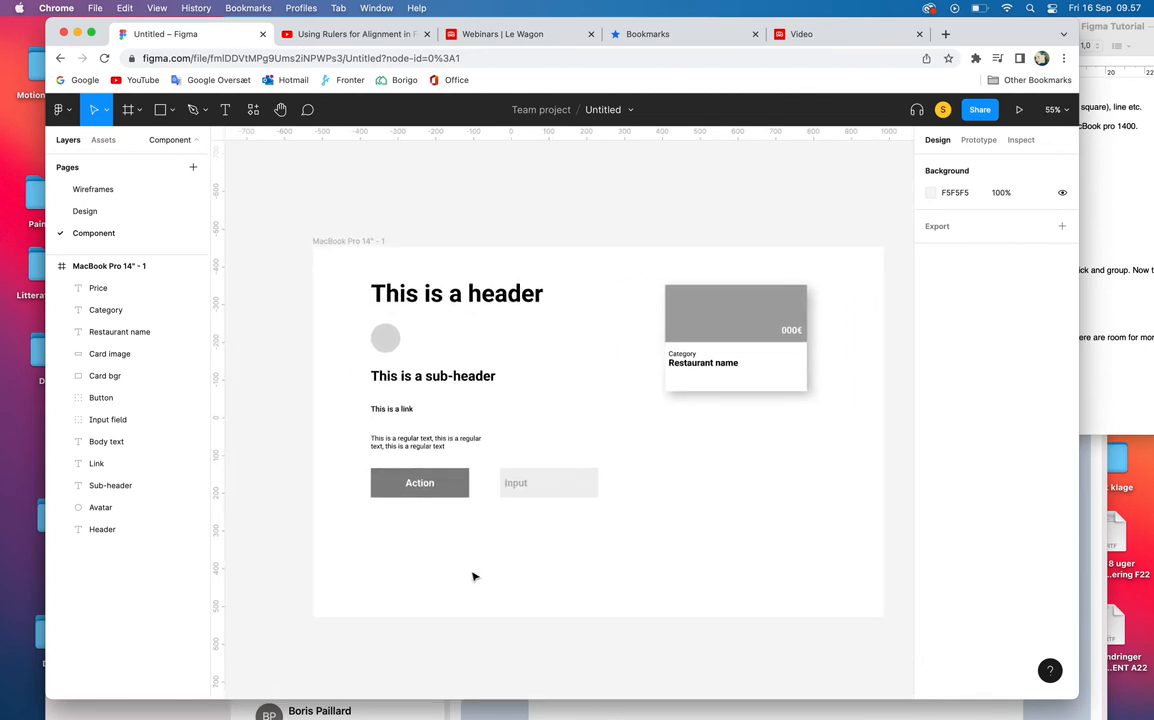
drag(832, 420, 636, 273)
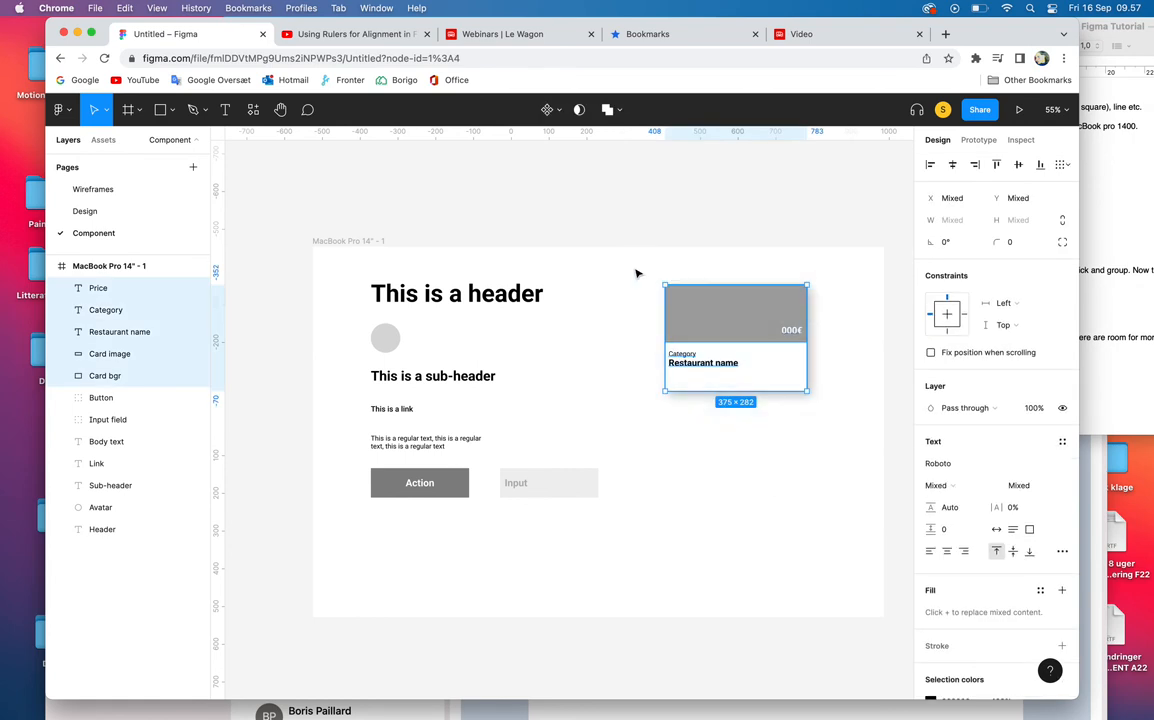
click(819, 482)
drag(829, 462, 628, 274)
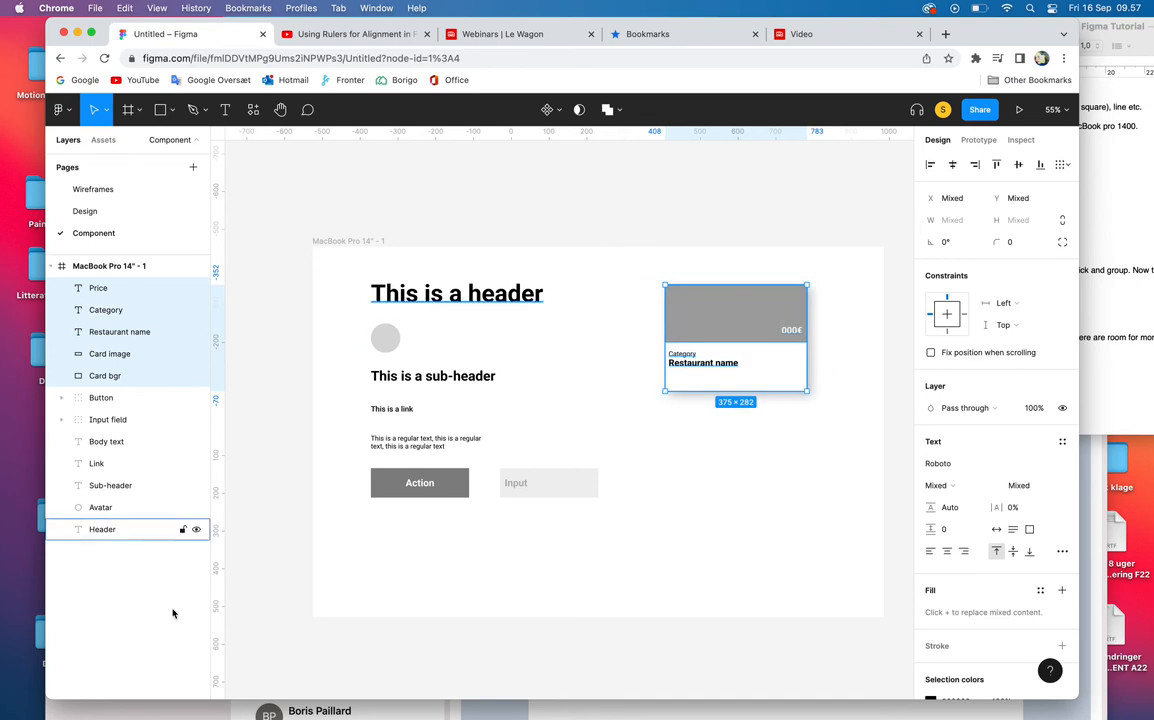
click(185, 529)
click(115, 290)
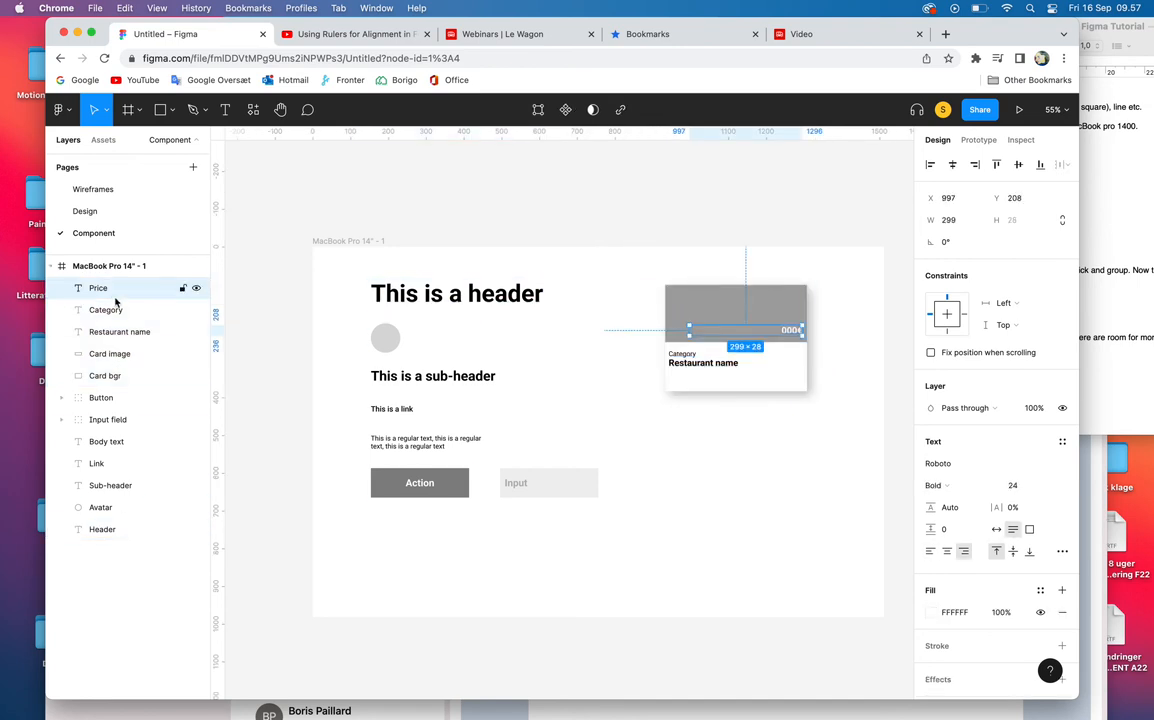
shift+click(136, 377)
Step: Group the card's Price, Category, Restaurant name, Card image and Card bgr elements
drag(819, 431, 645, 277)
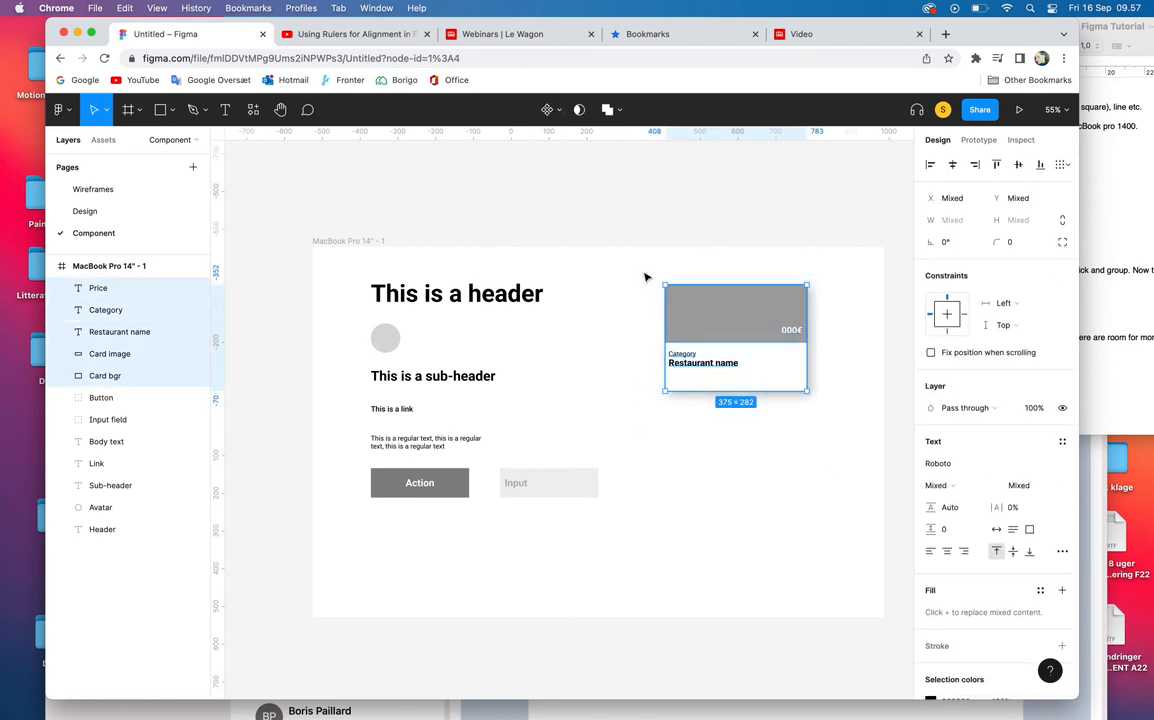
key(super+g)
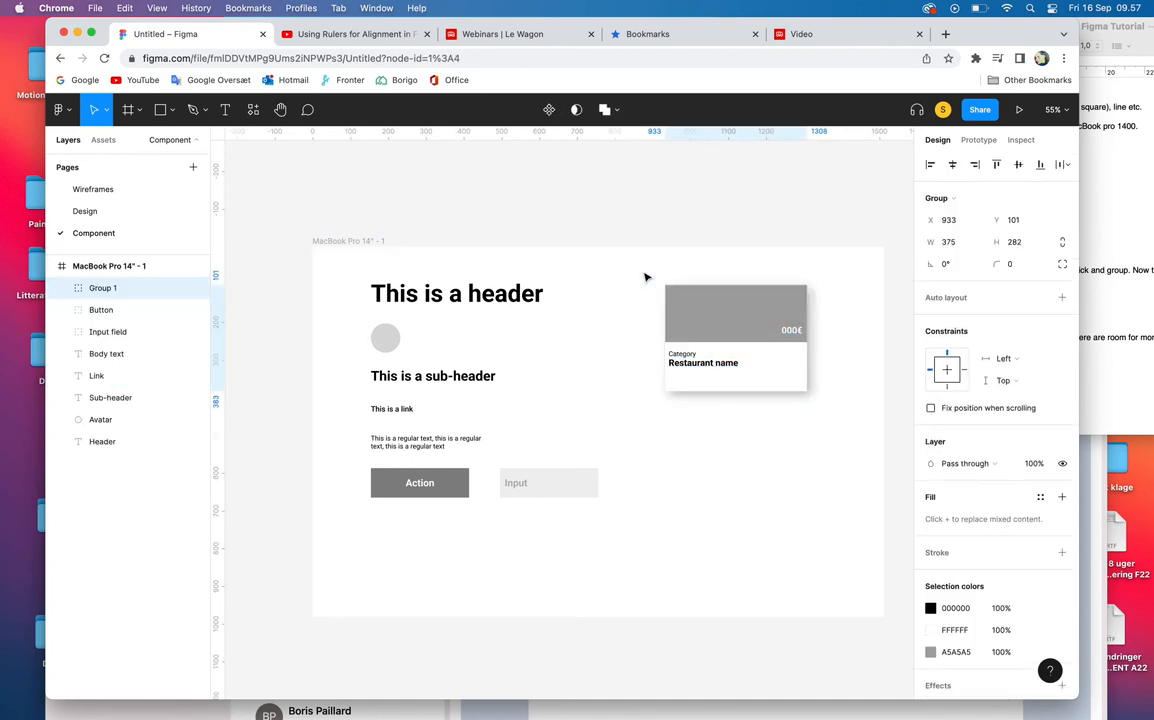
key(shift+super+g)
right_click(738, 322)
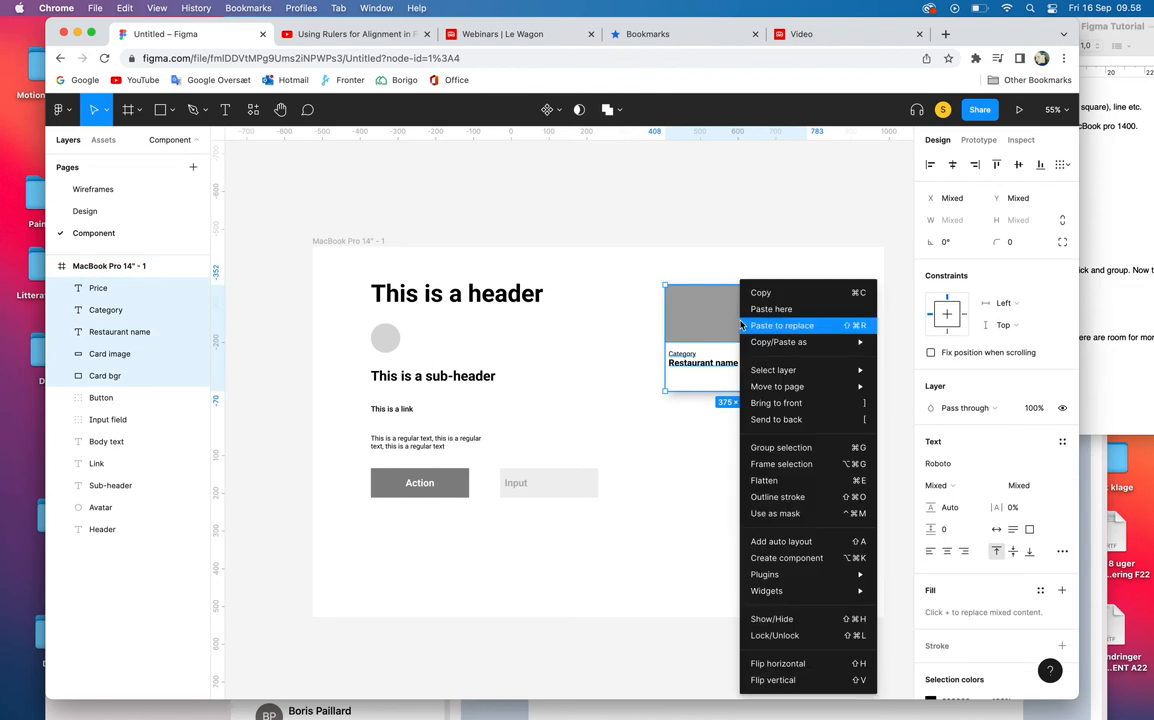
click(805, 456)
click(801, 469)
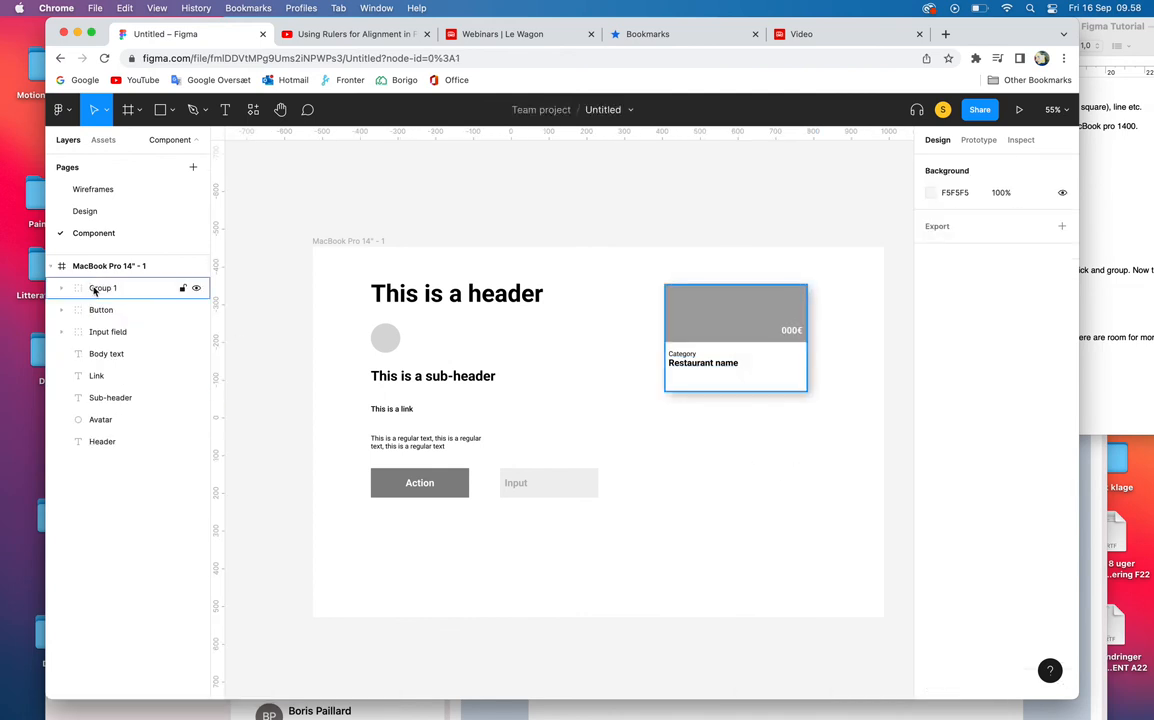
click(95, 288)
click(96, 310)
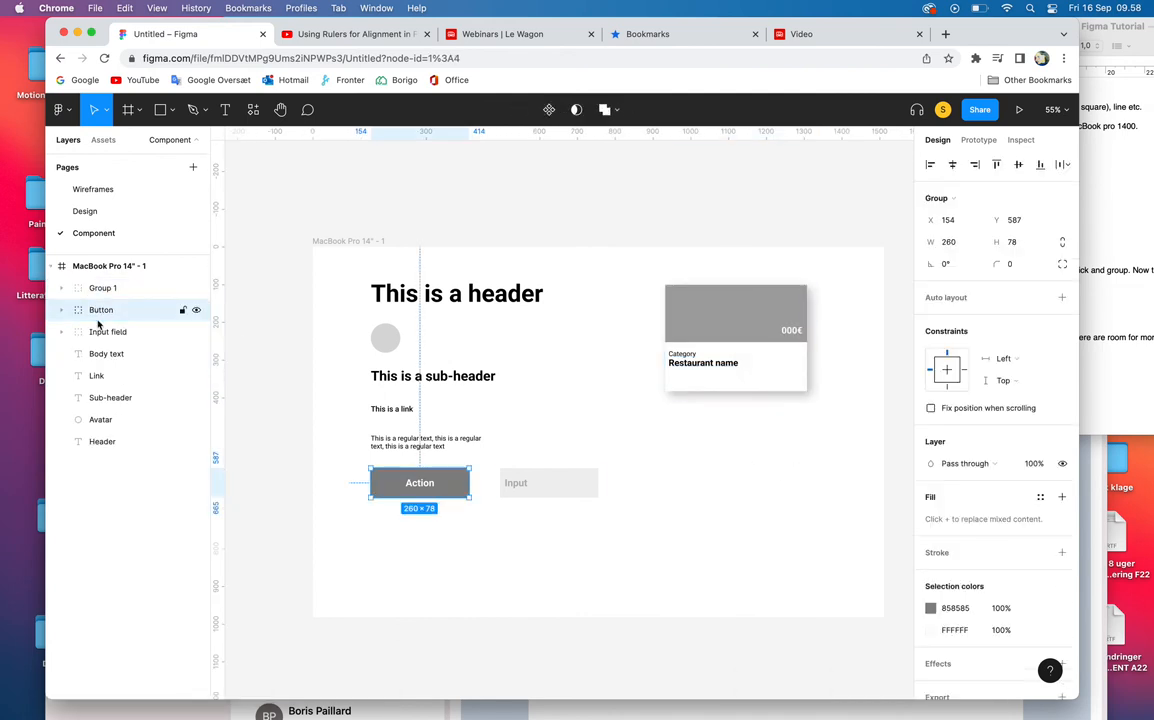
click(101, 331)
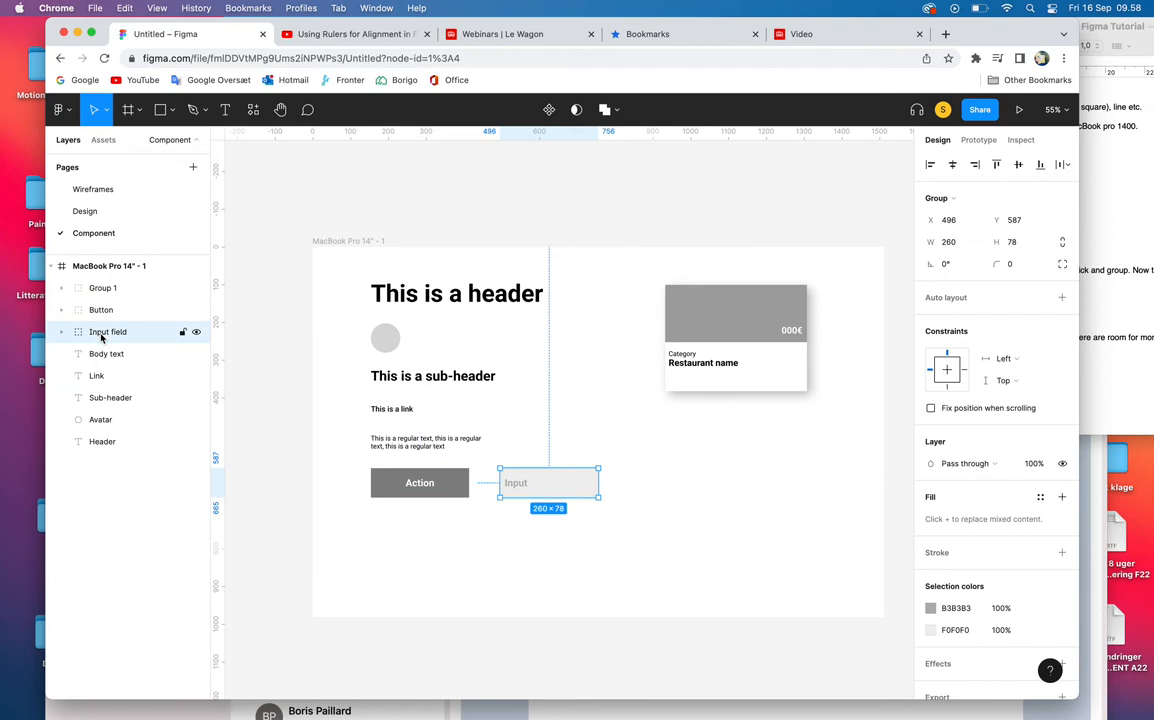
click(104, 441)
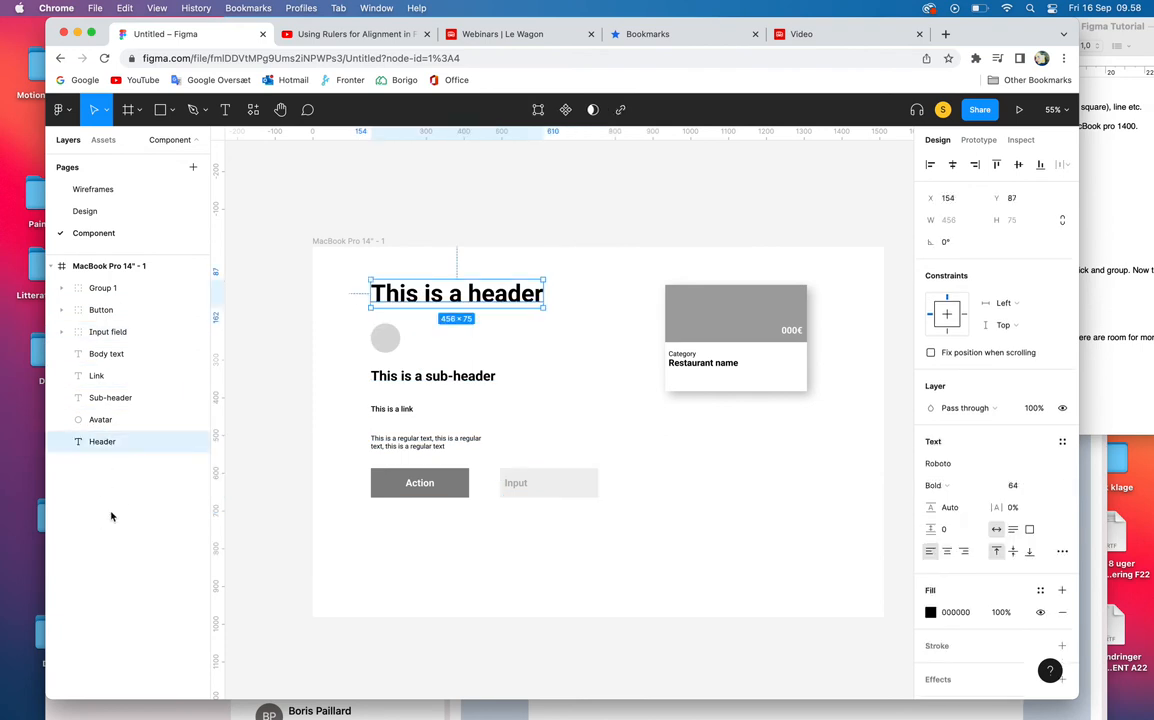
click(505, 576)
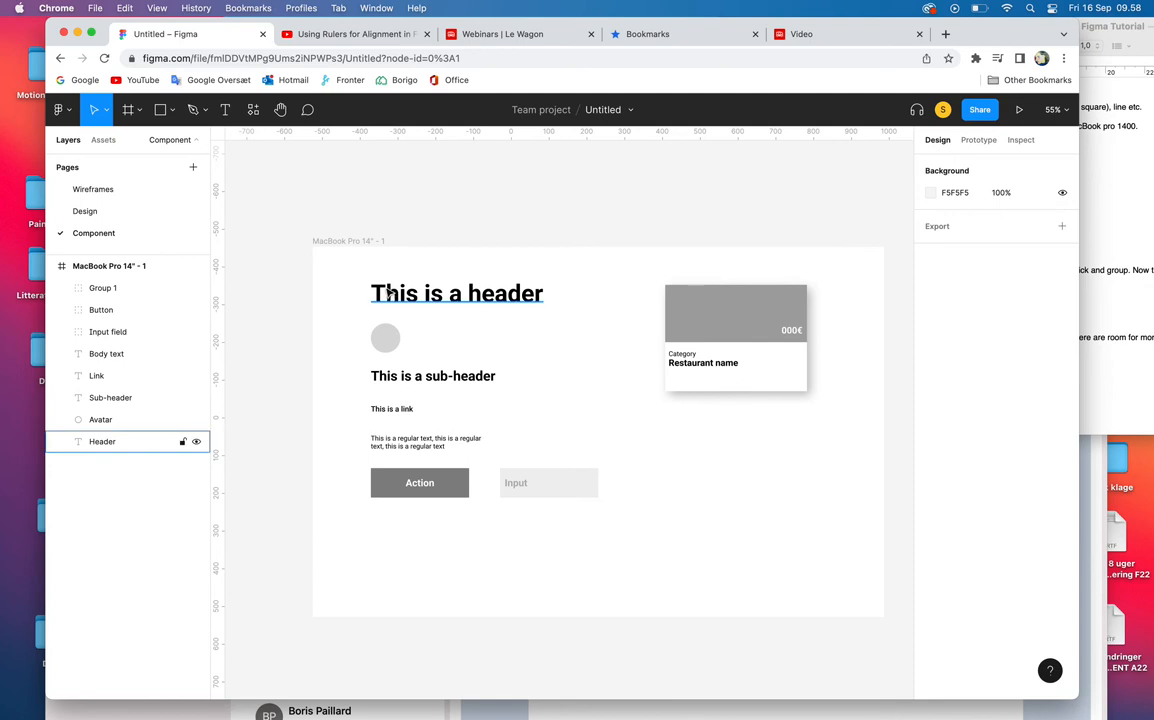
Step: Convert the Header text, the Avatar circle and the Sub-header text into separate components
drag(345, 268, 450, 307)
click(343, 320)
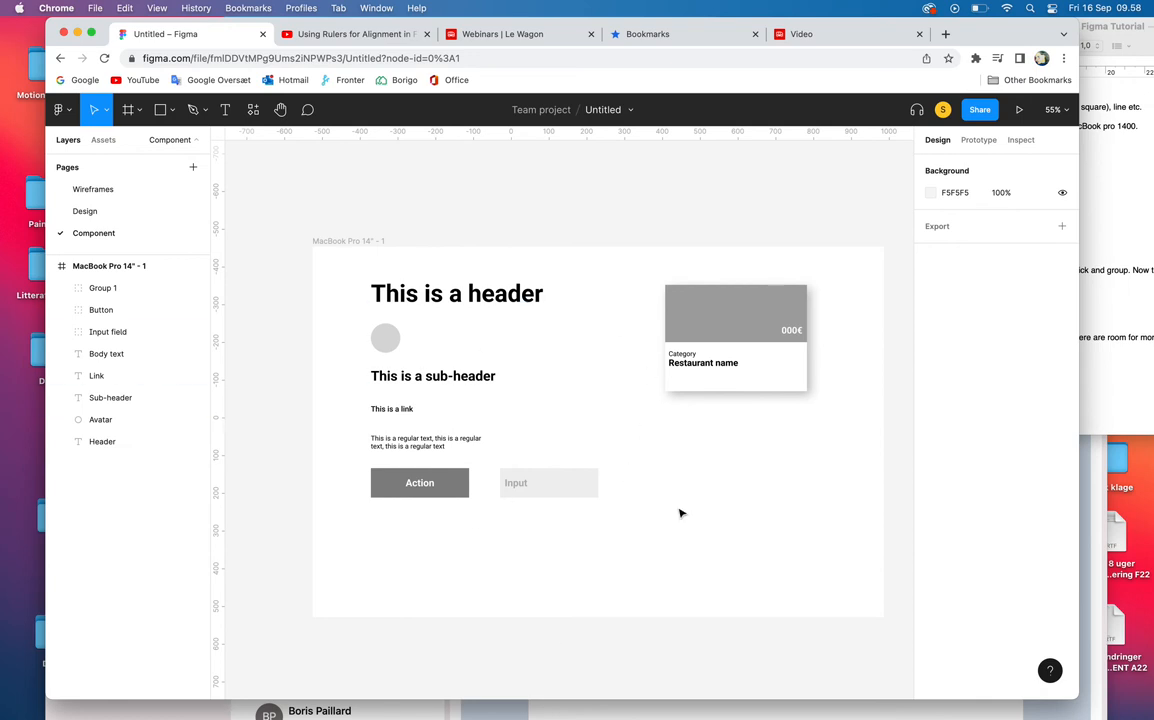
click(427, 305)
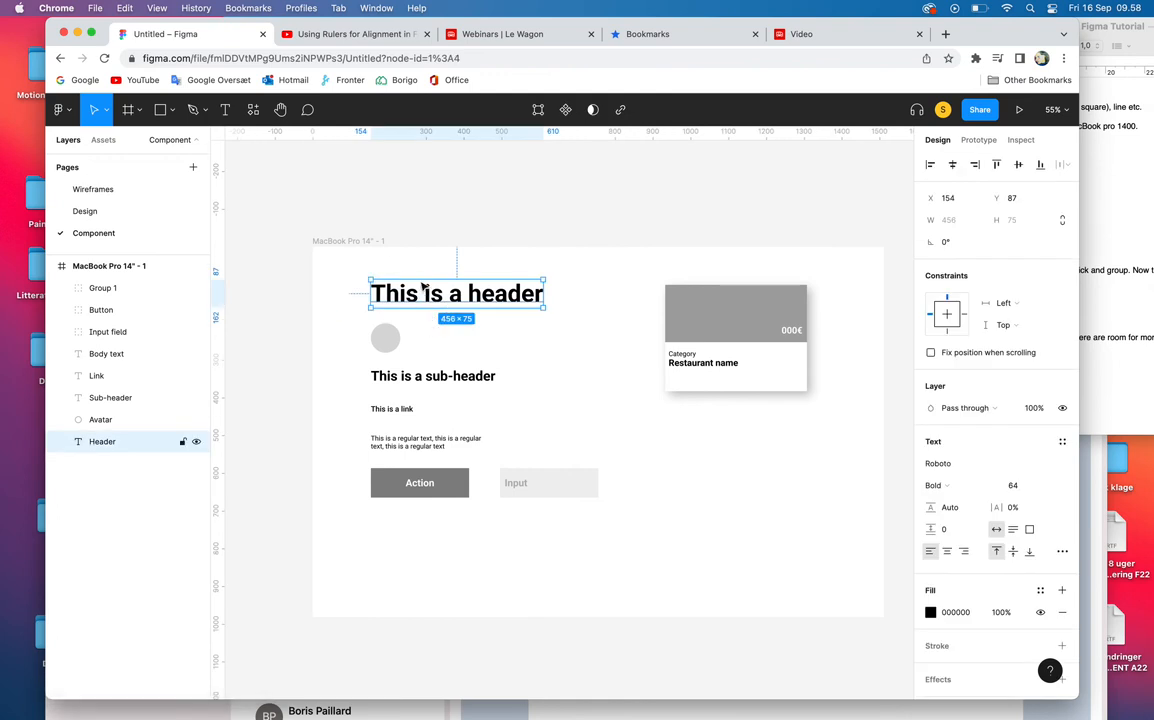
click(565, 111)
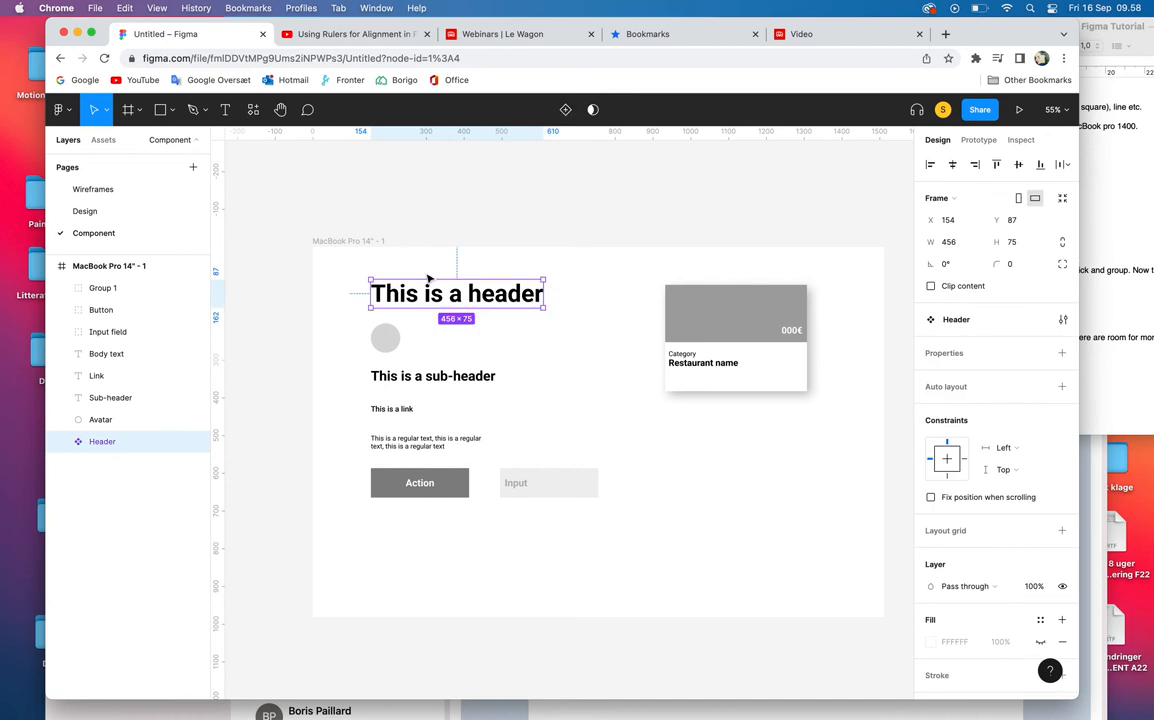
click(390, 348)
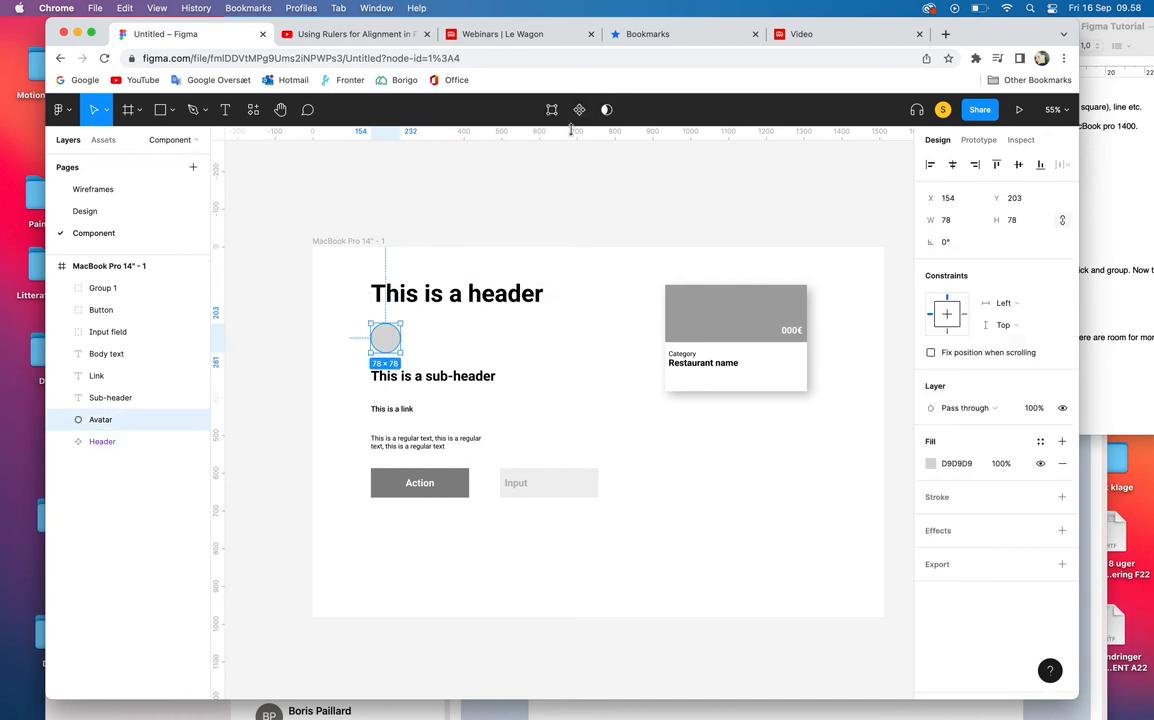
click(565, 110)
click(430, 376)
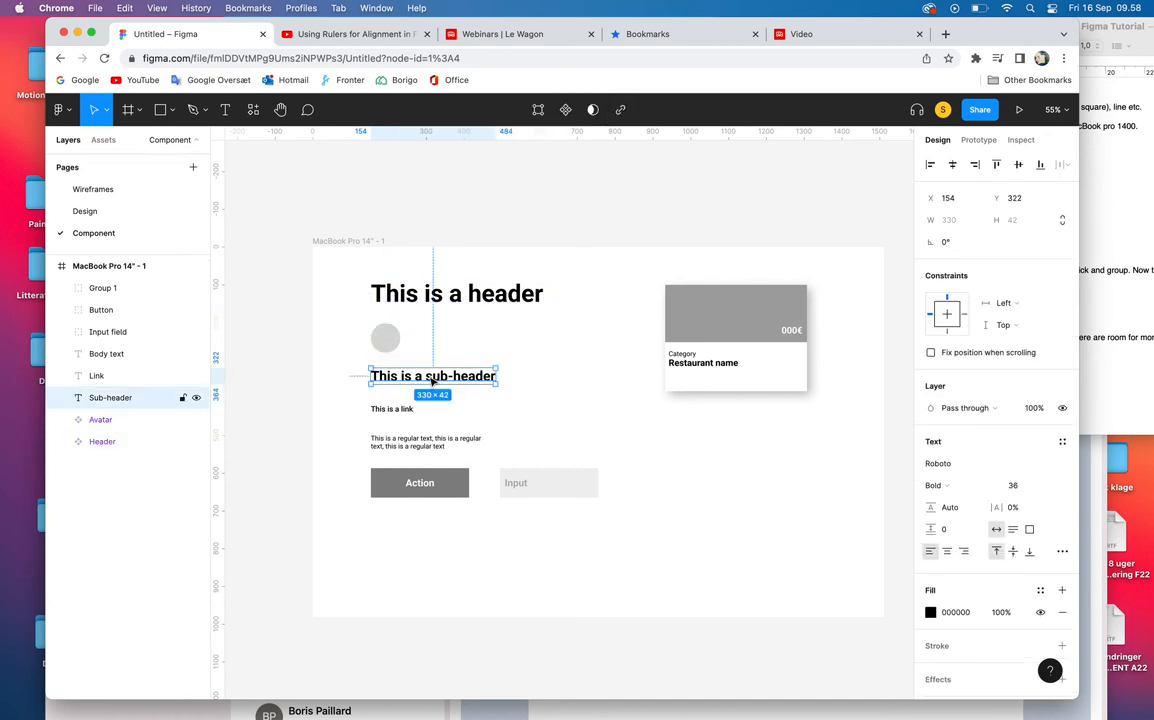
click(567, 109)
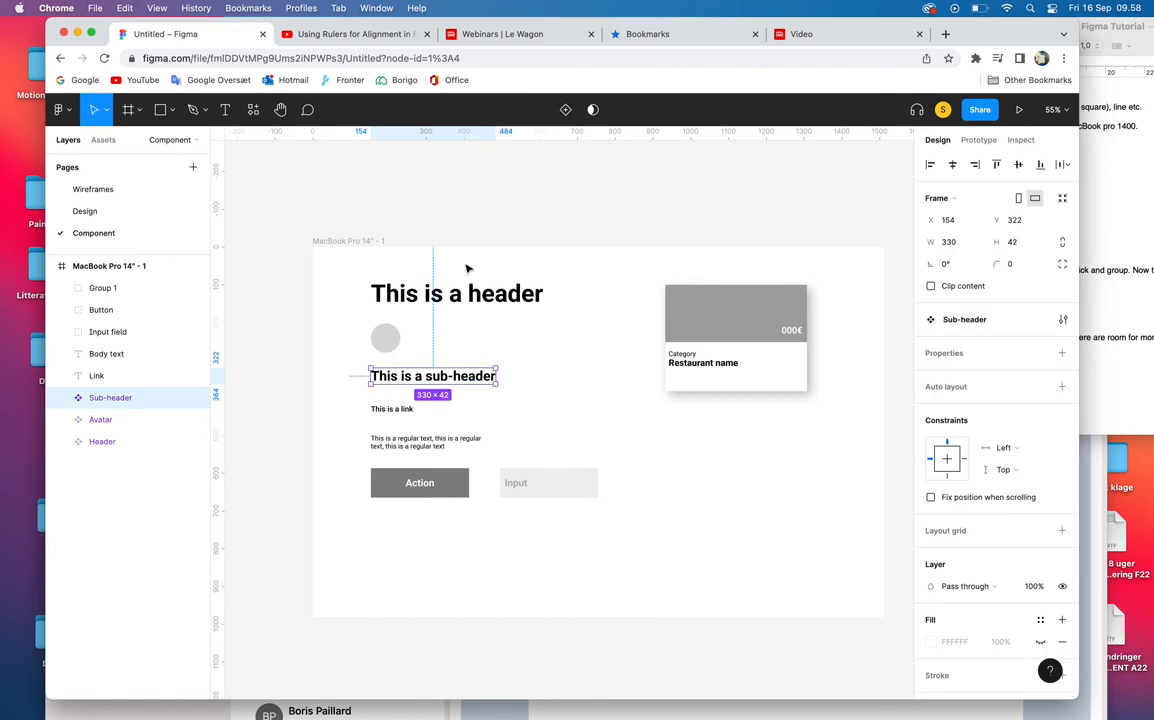
Step: Convert the Body text, Button, Input field and Link elements into separate components
click(405, 444)
click(512, 108)
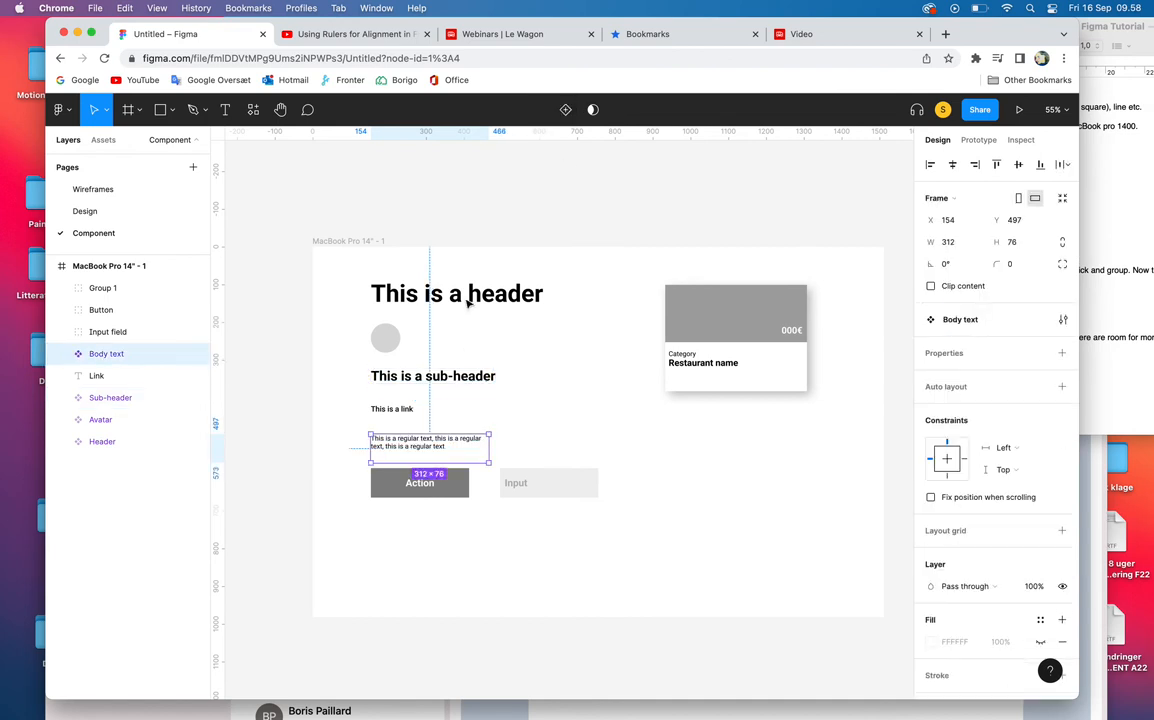
click(130, 310)
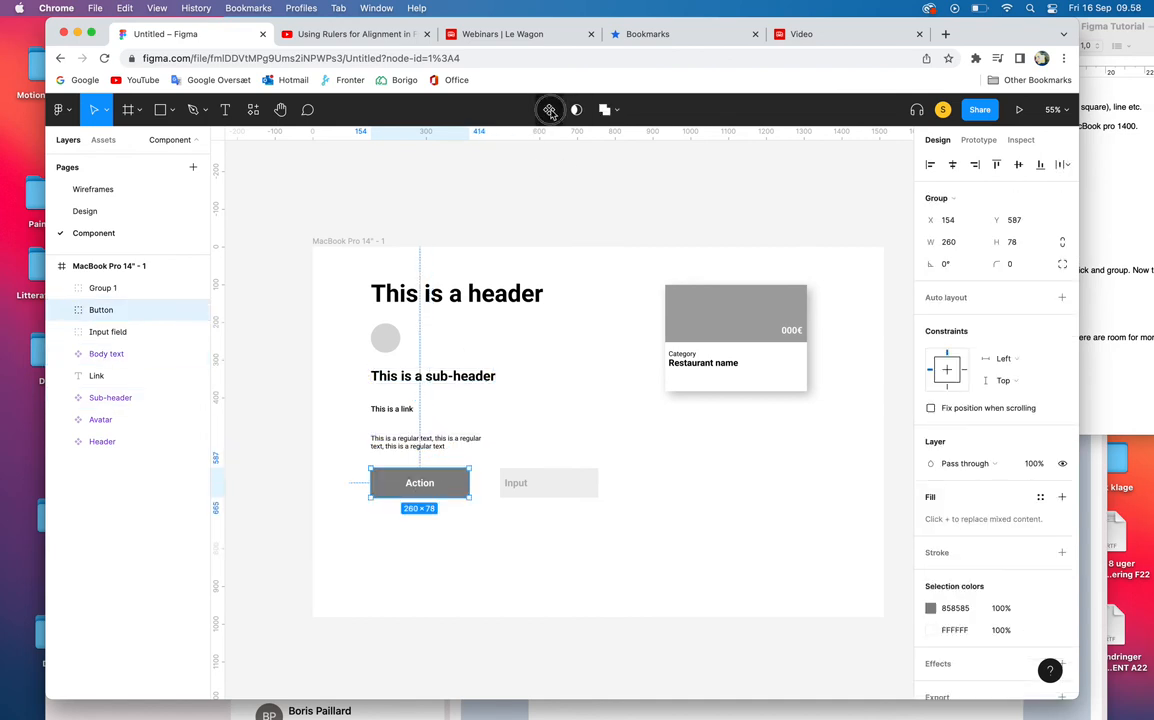
click(550, 110)
click(530, 483)
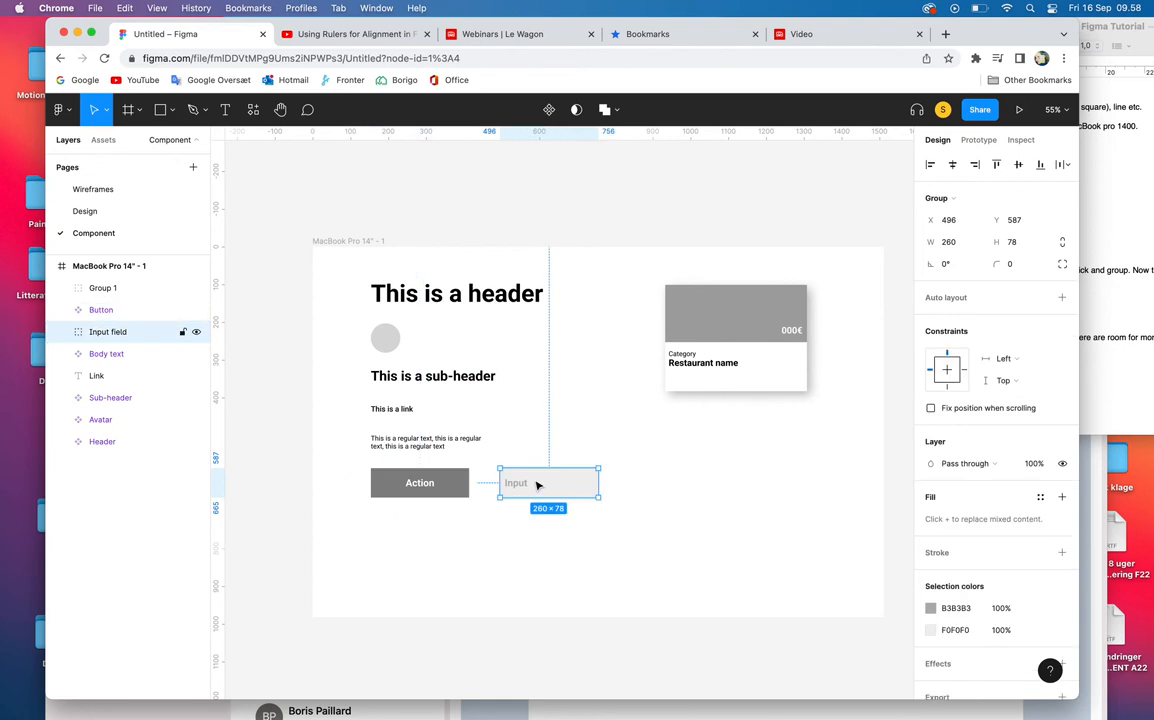
click(550, 110)
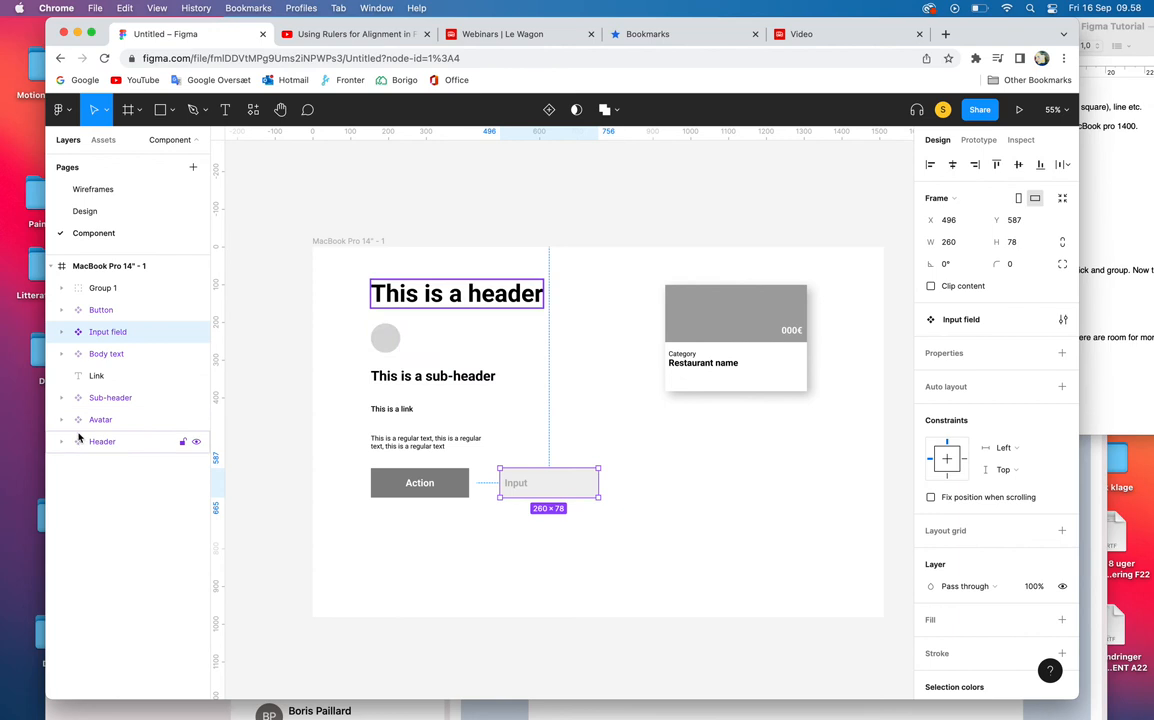
click(97, 377)
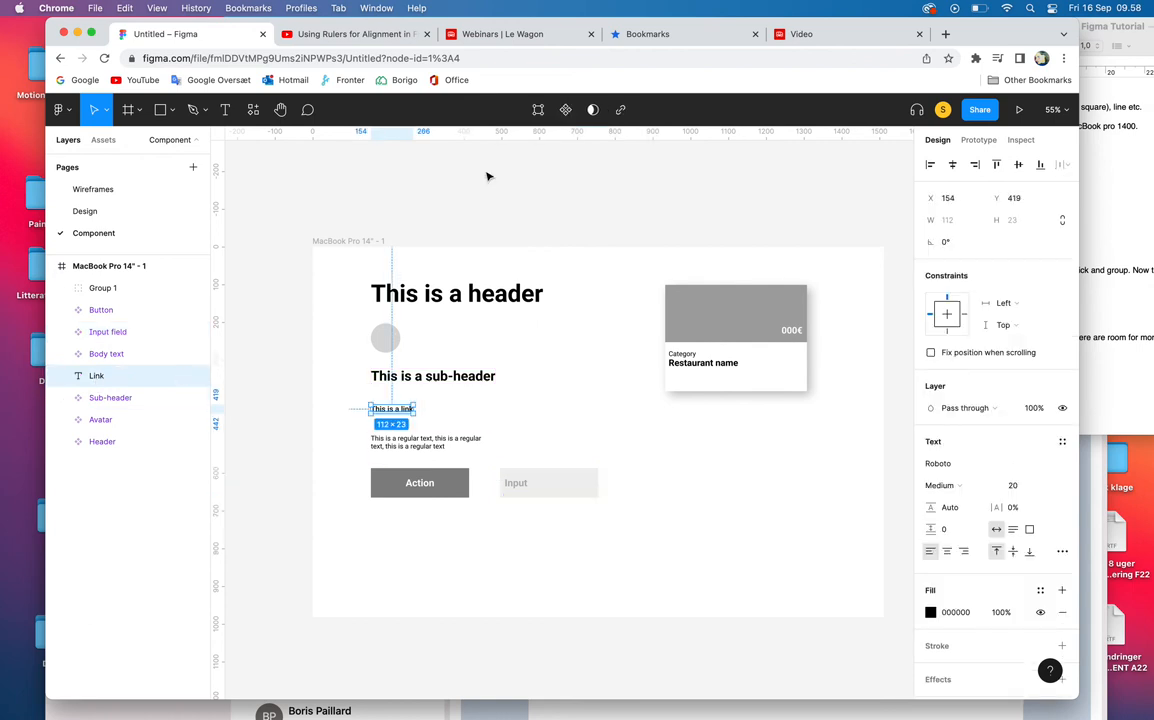
key(alt+super+k)
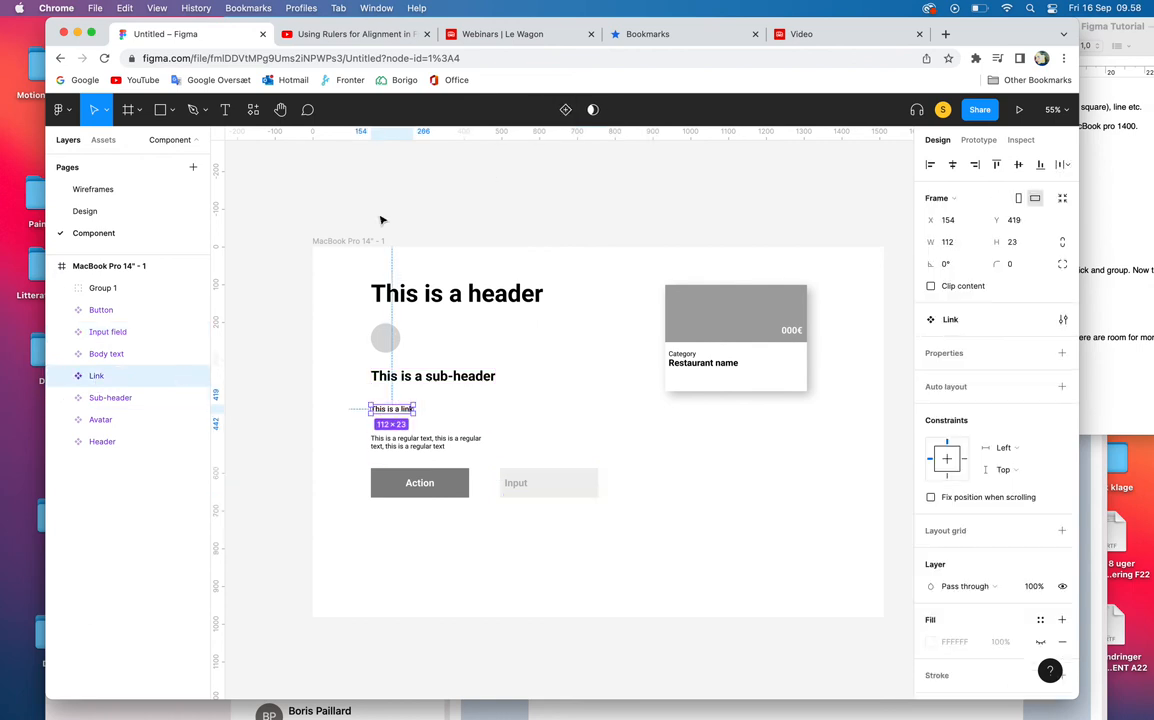
Step: Rename the restaurant card group as "Card" and convert it into a component
click(106, 288)
double_click(108, 289)
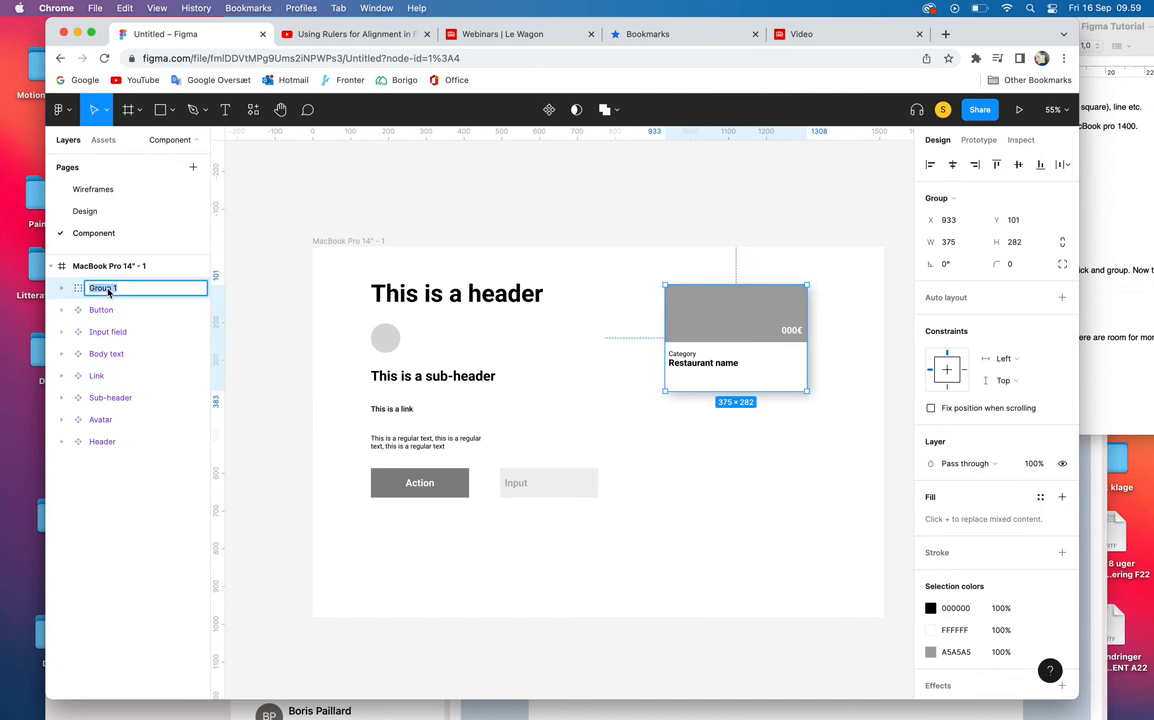
text(Card)
key(Return)
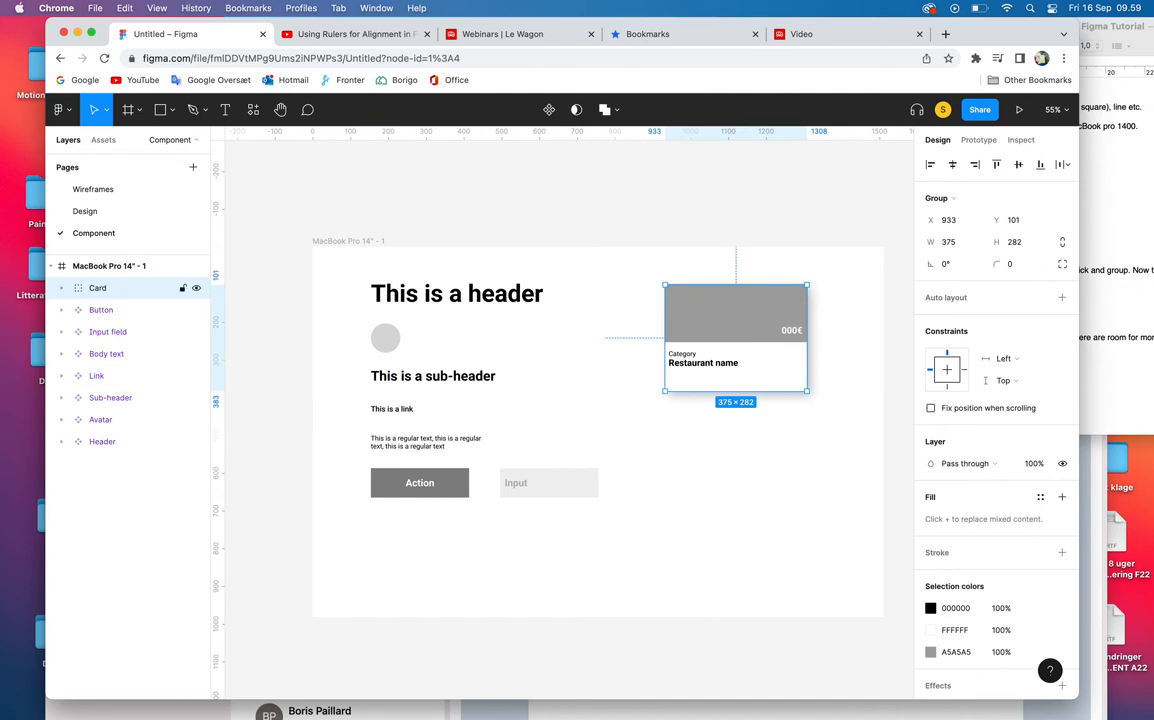
click(102, 441)
click(103, 289)
click(550, 110)
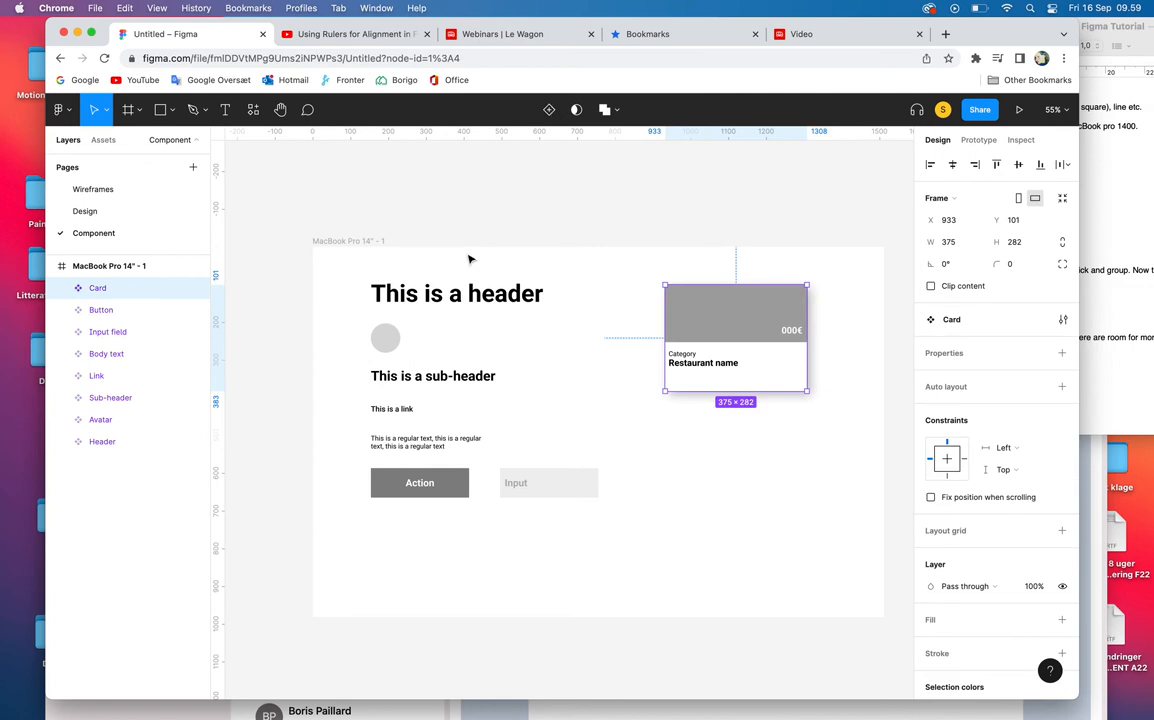
Step: Show the local components of MacBook Pro 14" - 1 and place two Card instances around the frame's upper edge
click(611, 629)
drag(752, 541, 311, 302)
click(336, 308)
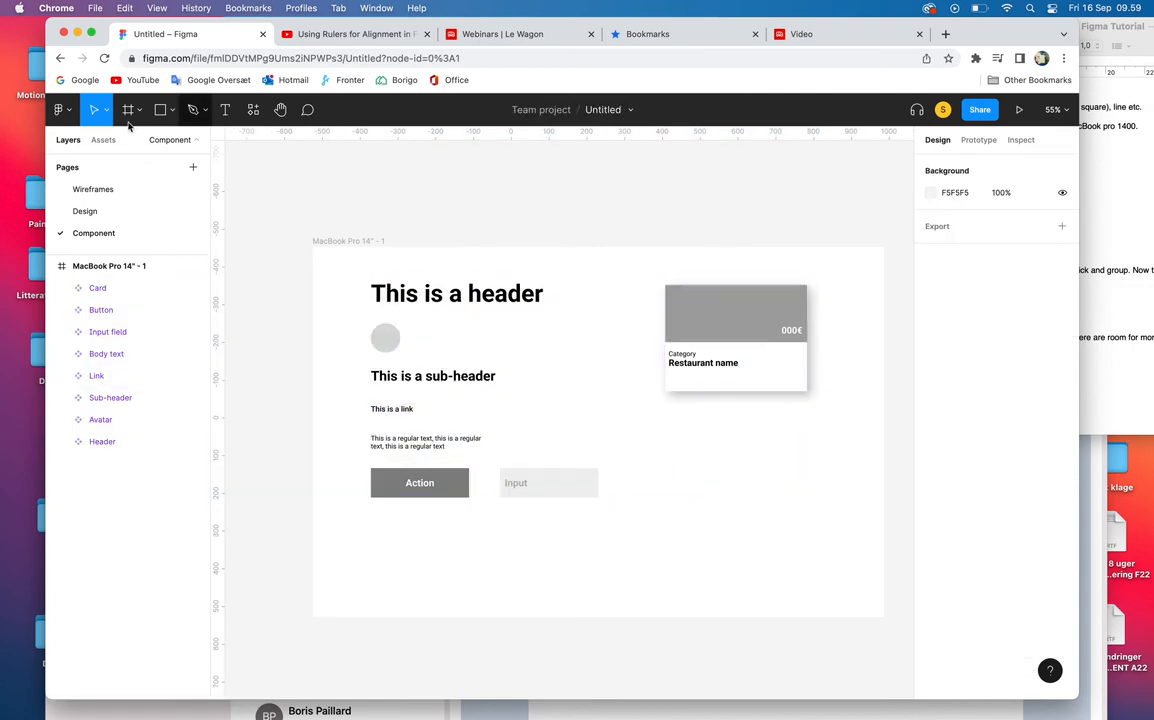
click(103, 141)
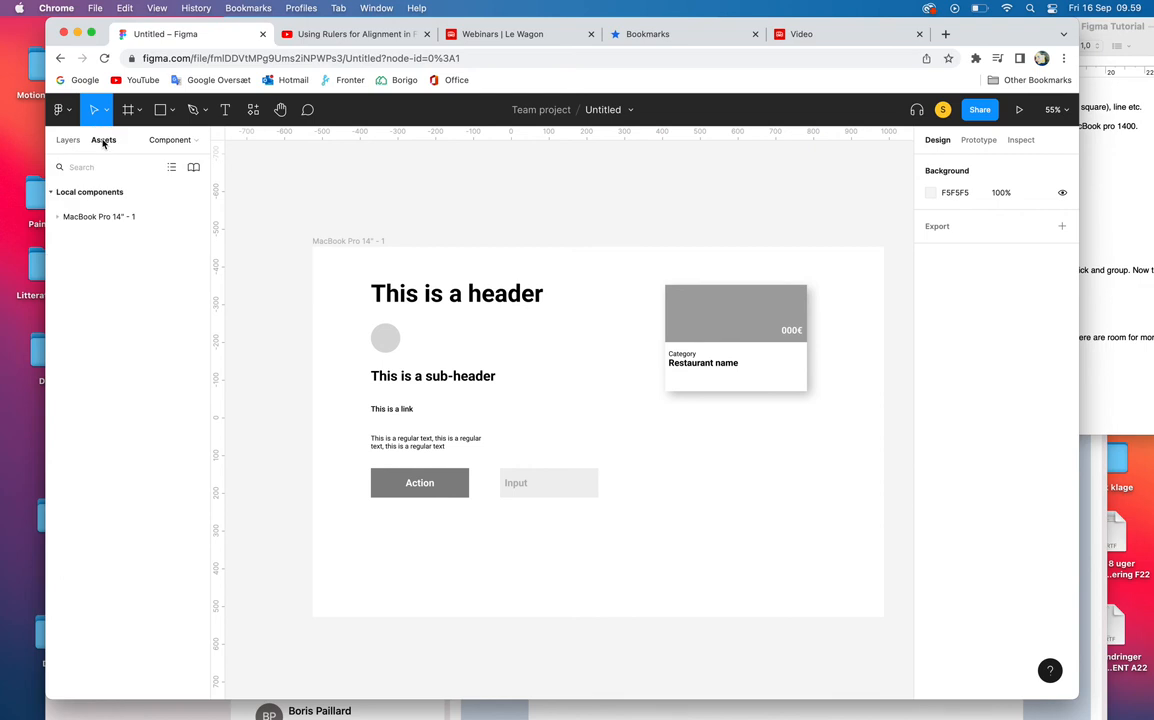
click(80, 220)
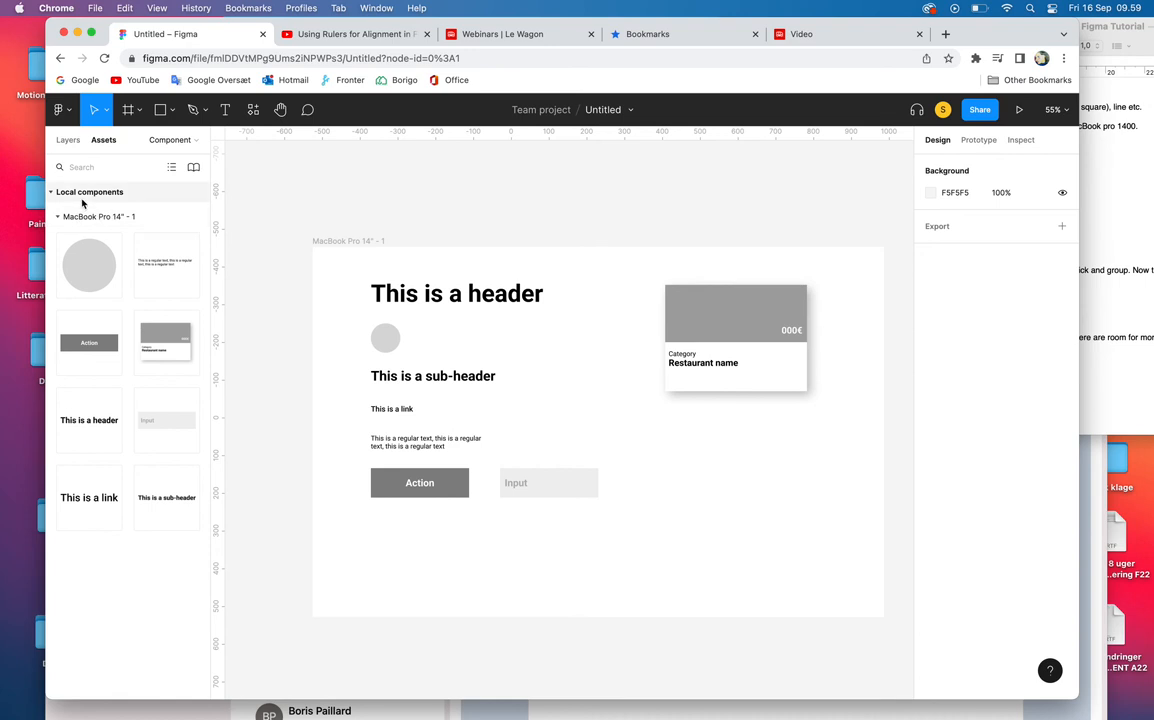
drag(169, 339, 636, 202)
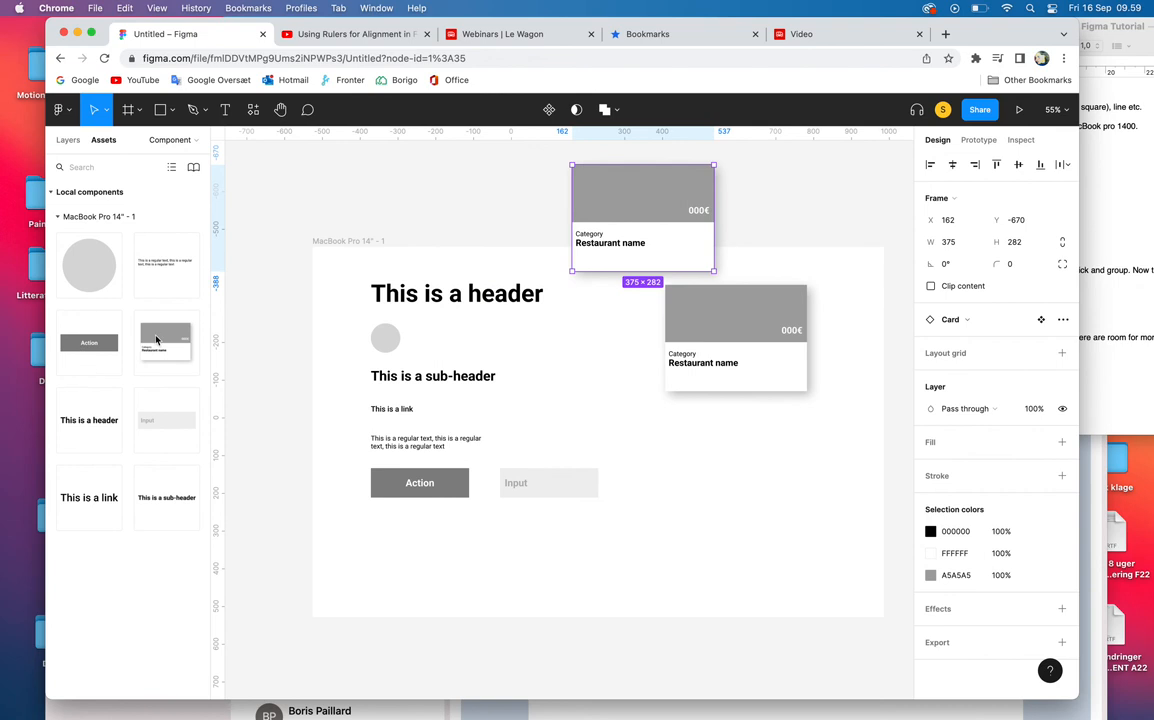
drag(167, 342, 438, 194)
click(698, 504)
Step: Change the fill of the card image inside the main Card component to FF9898
double_click(733, 322)
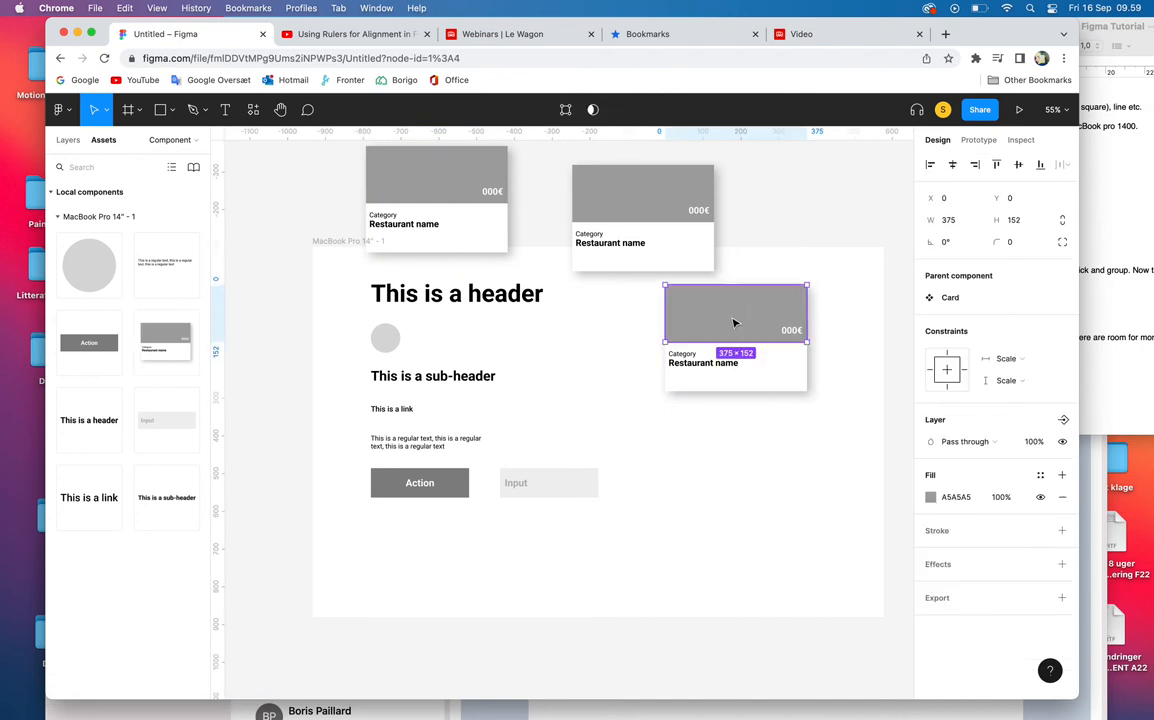
double_click(733, 322)
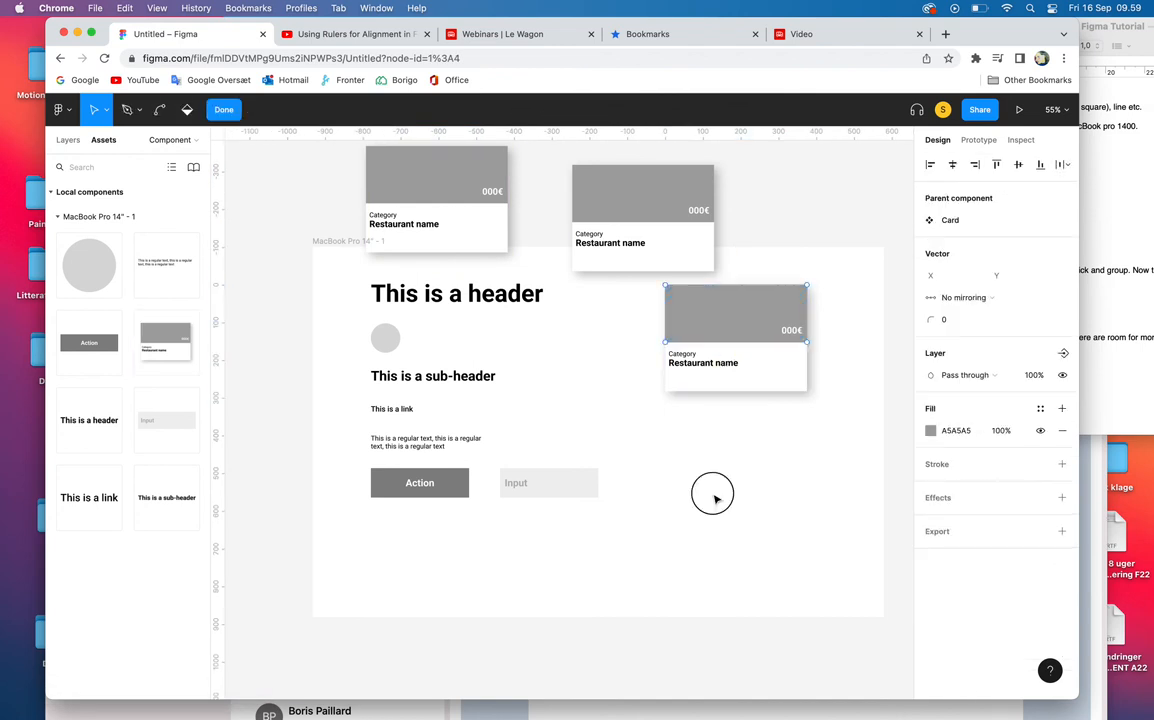
key(Escape)
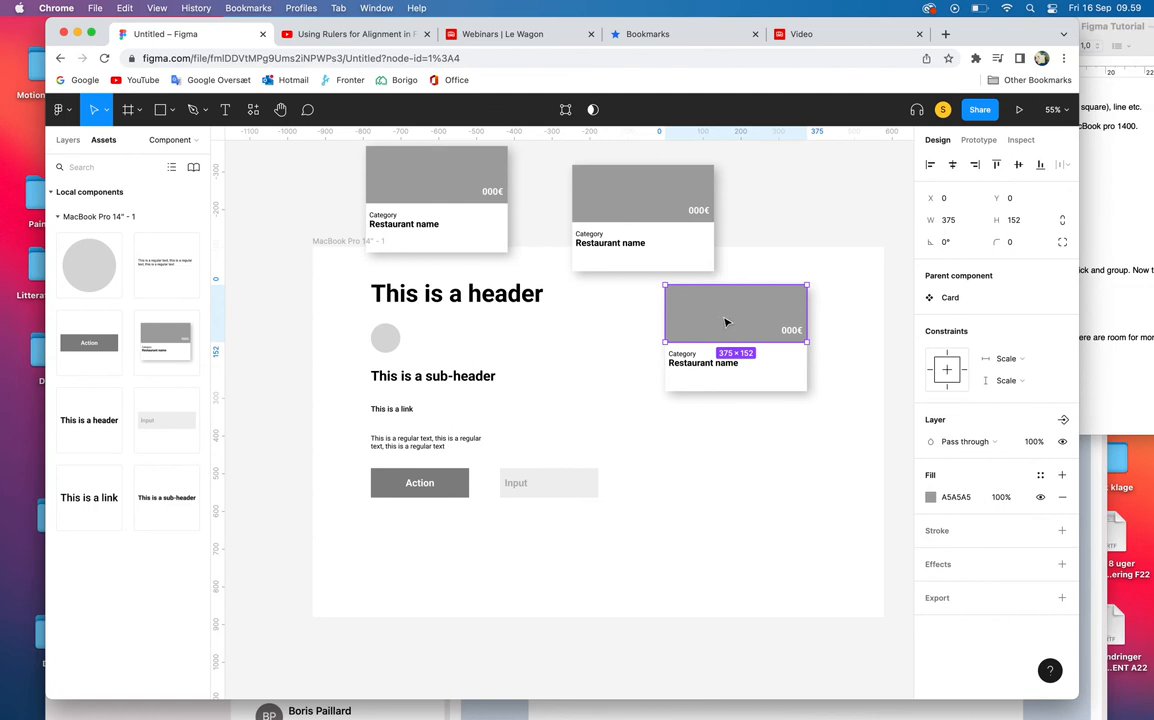
click(930, 497)
drag(838, 416, 816, 356)
click(903, 345)
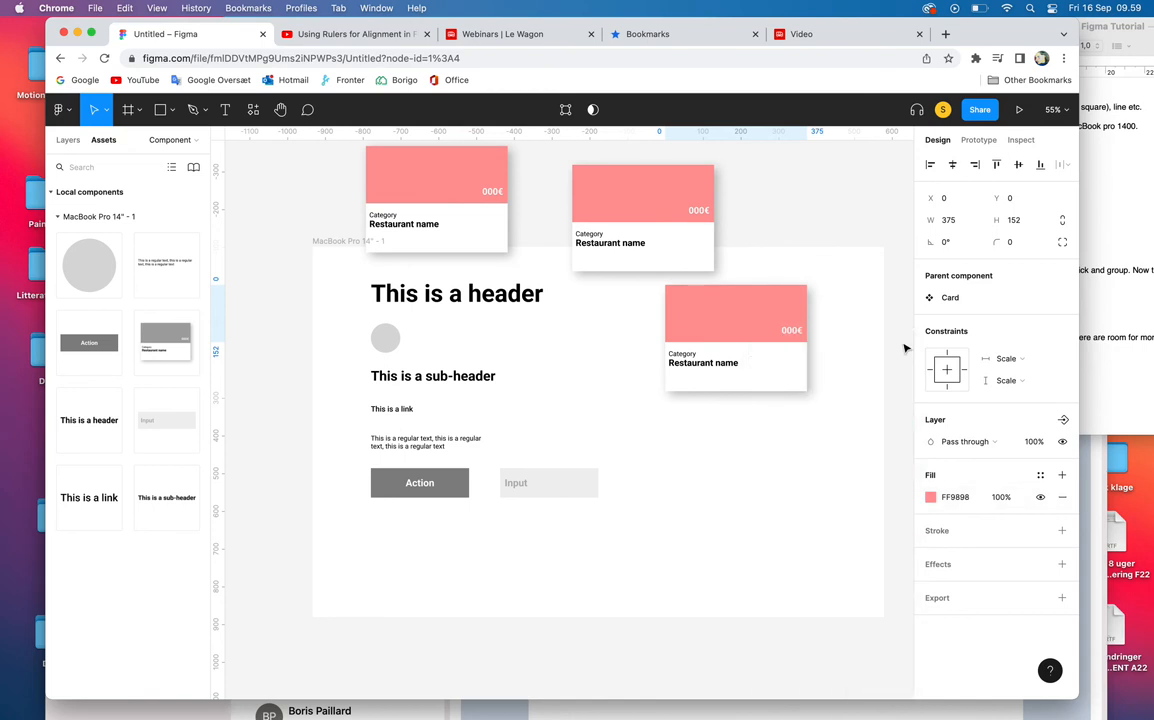
Step: Delete the two Card instances at the frame's upper edge, keeping the main Card component
click(652, 599)
drag(327, 182, 685, 203)
key(Delete)
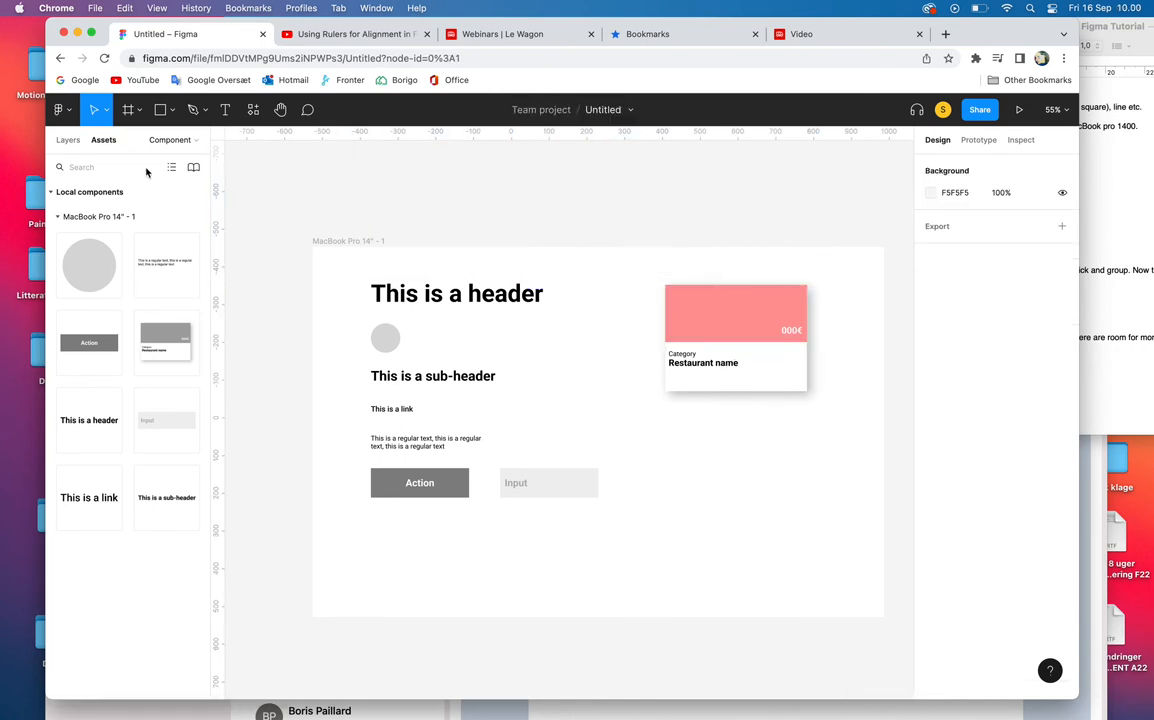
Step: Go to the Design page and add a MacBook Pro 14" frame (1512×982)
click(68, 140)
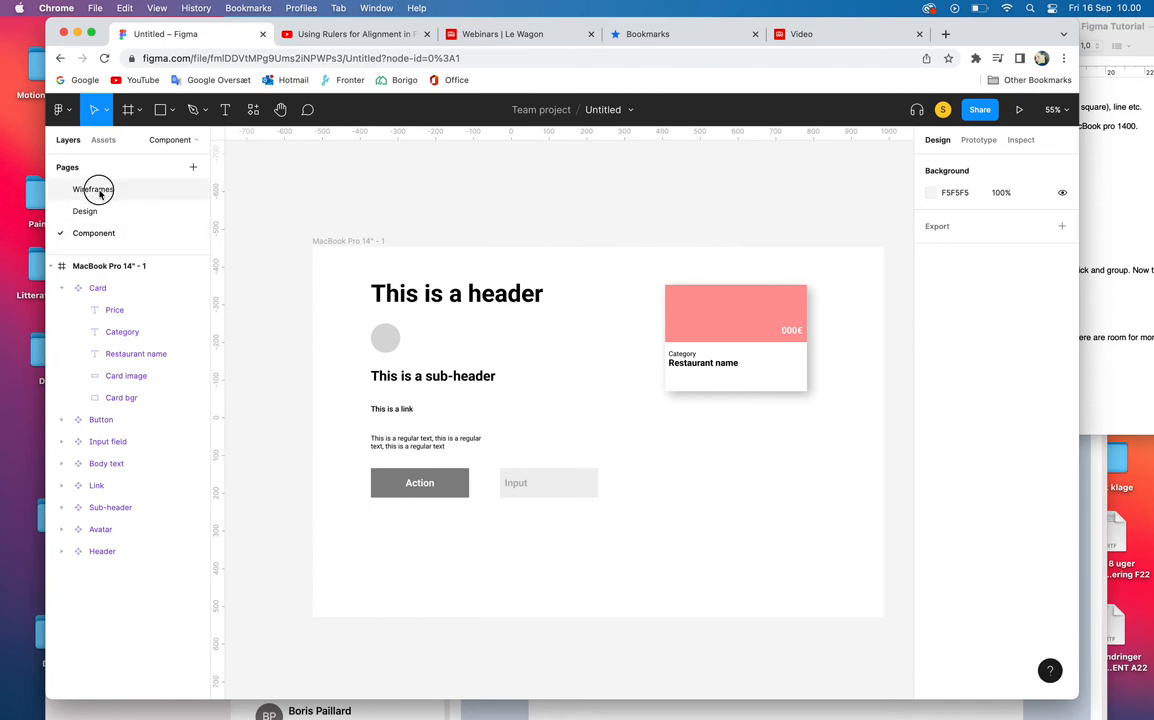
click(95, 189)
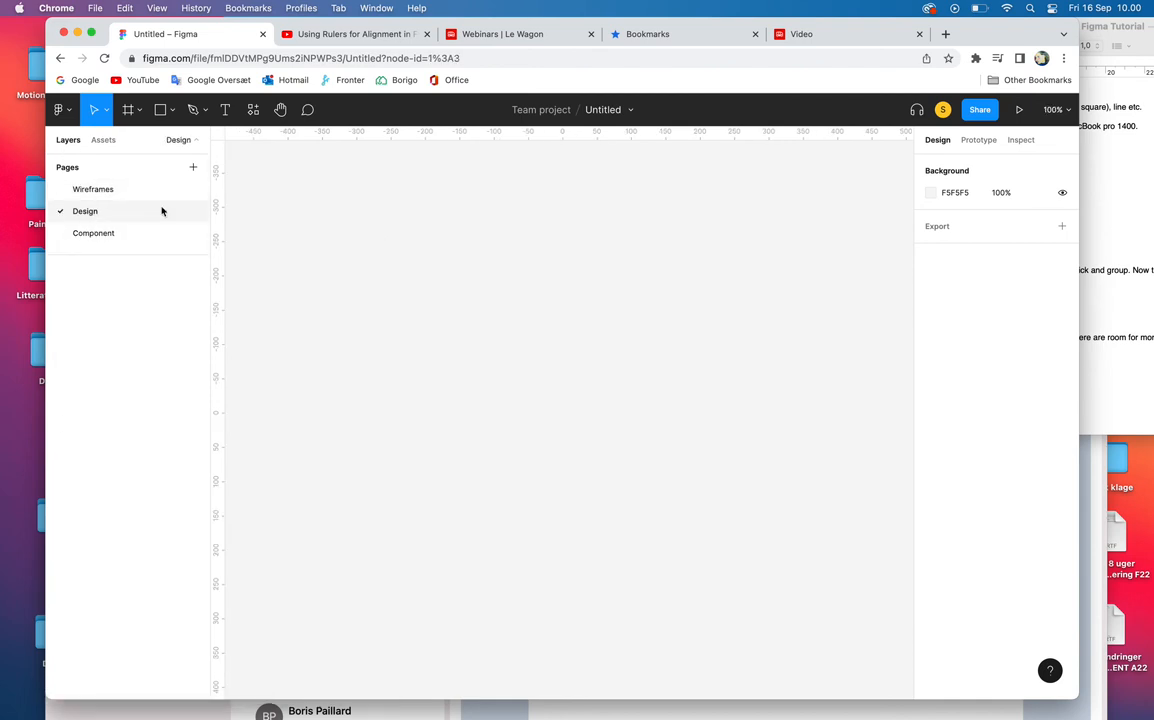
click(130, 111)
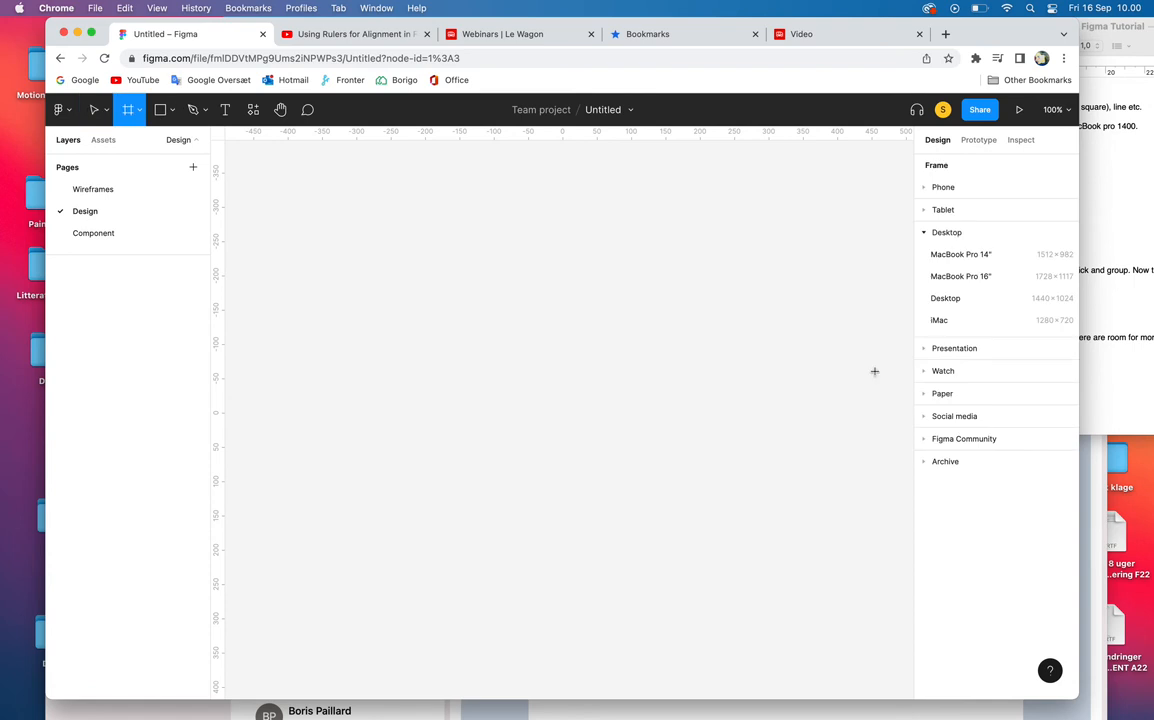
click(960, 254)
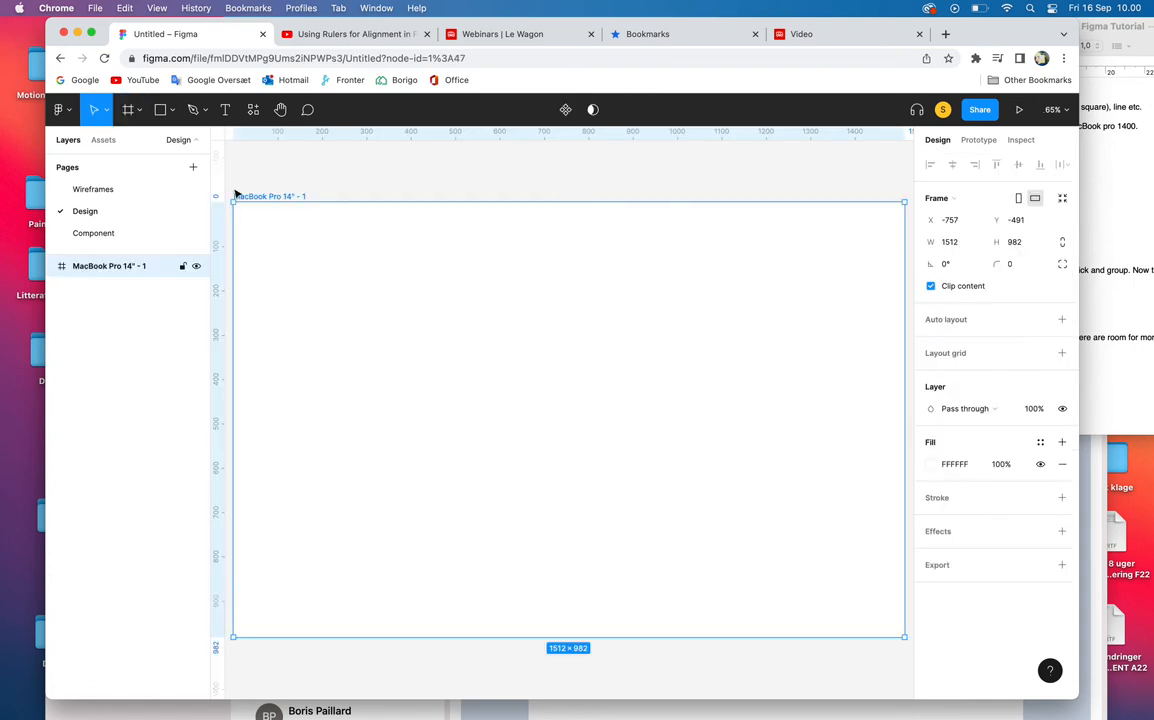
Step: Place an Avatar instance near the new frame's upper-left corner and three Card instances stacked below it, left-aligned with it
click(103, 141)
drag(98, 265, 308, 279)
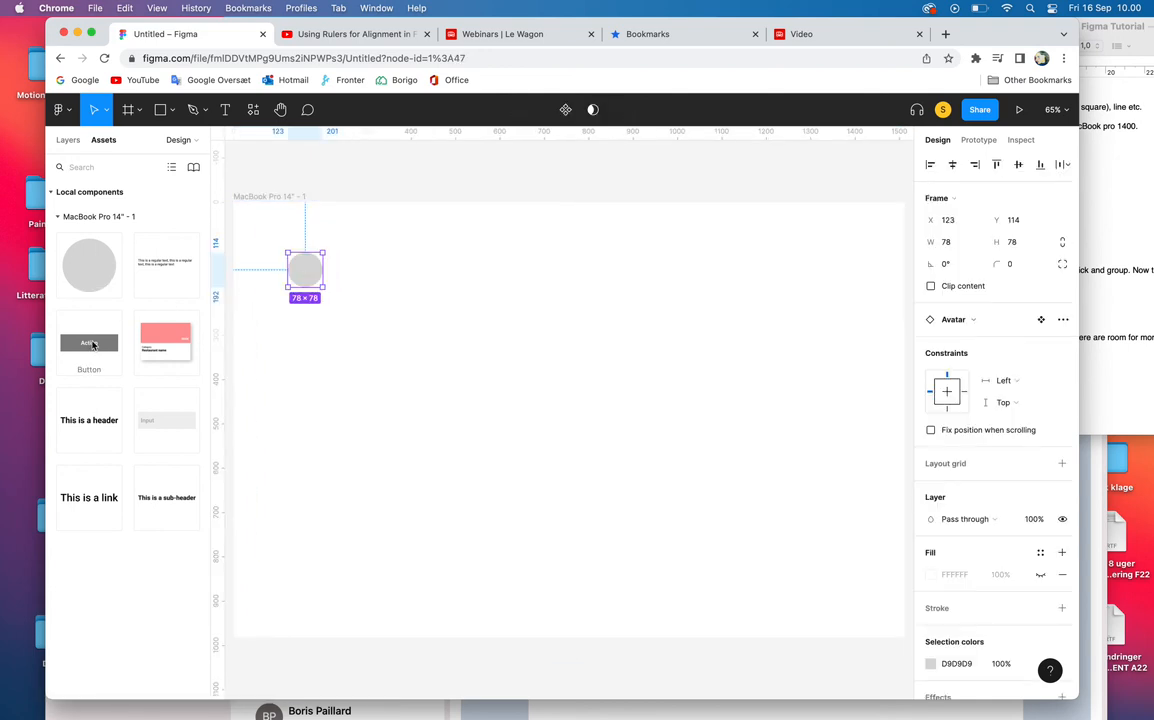
drag(150, 332, 333, 483)
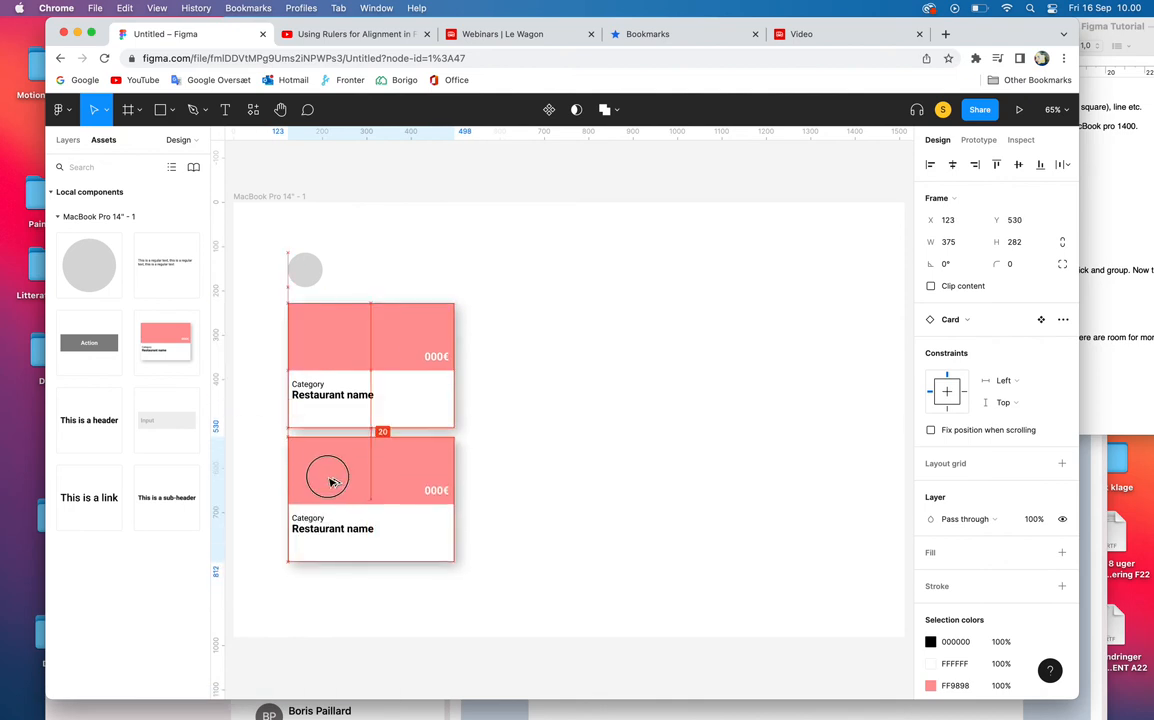
drag(322, 536, 330, 620)
click(536, 595)
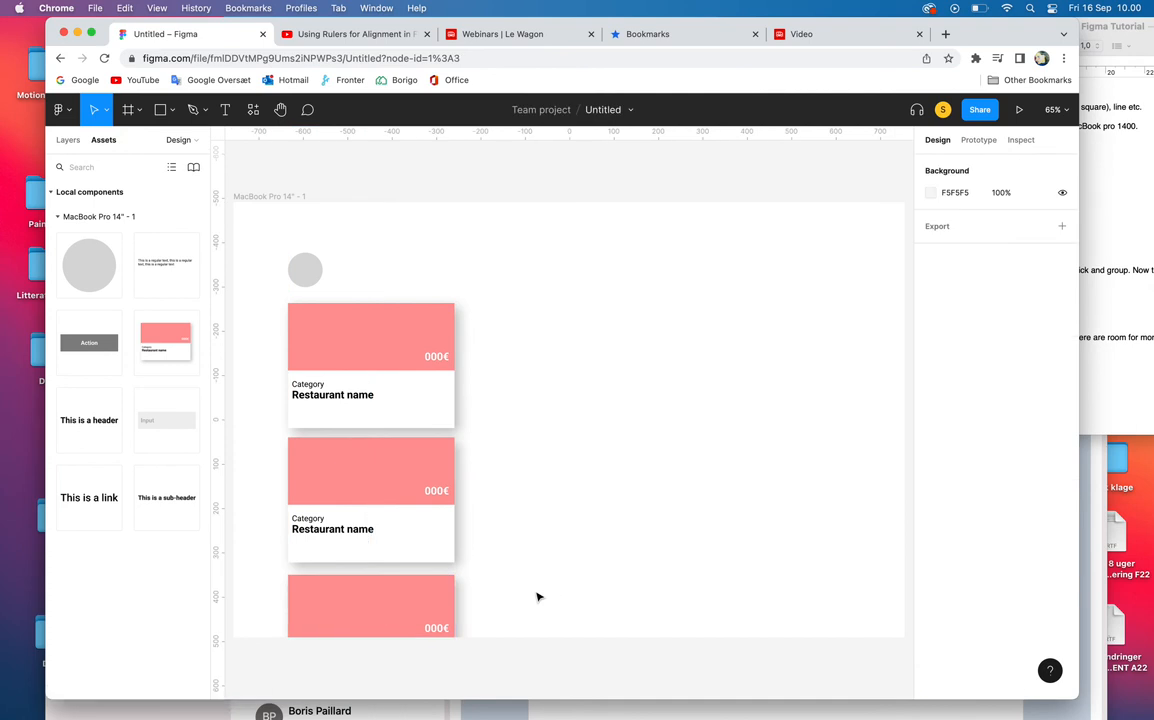